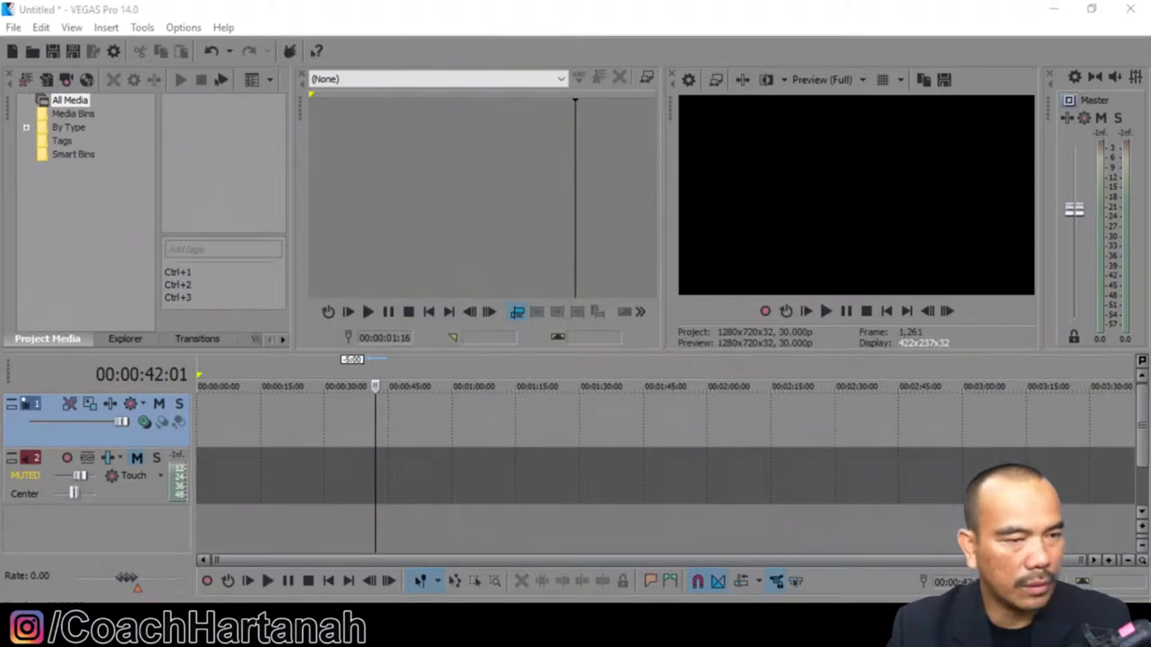
drag(834, 572, 385, 405)
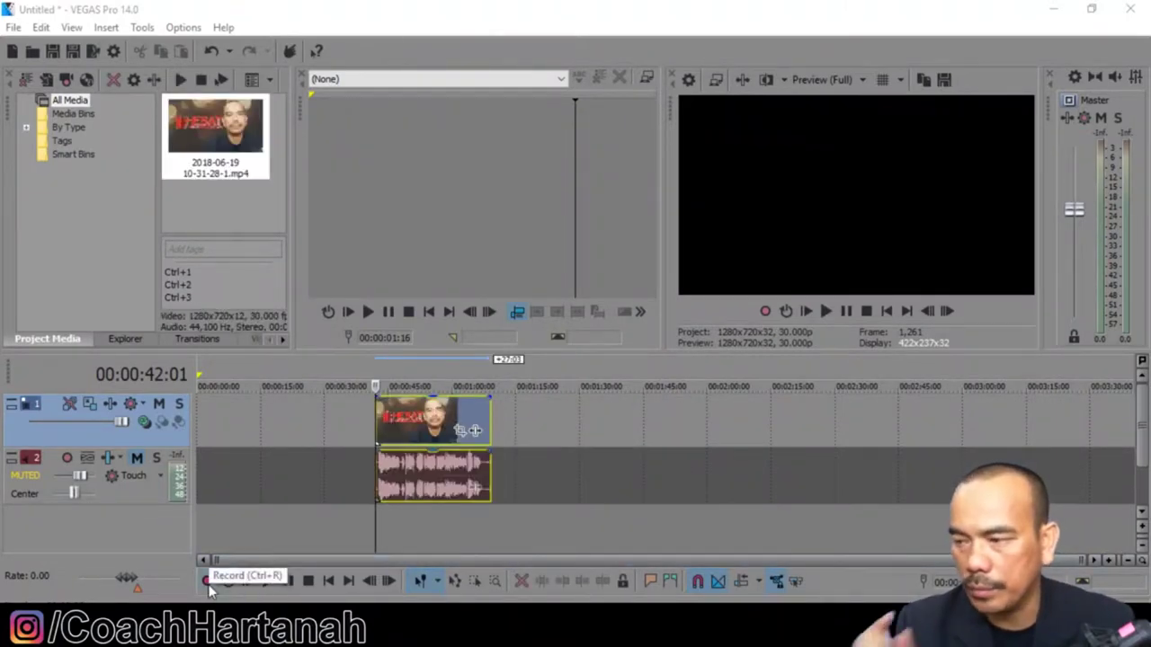
scroll(409, 430, up, 4)
scroll(409, 430, up, 4)
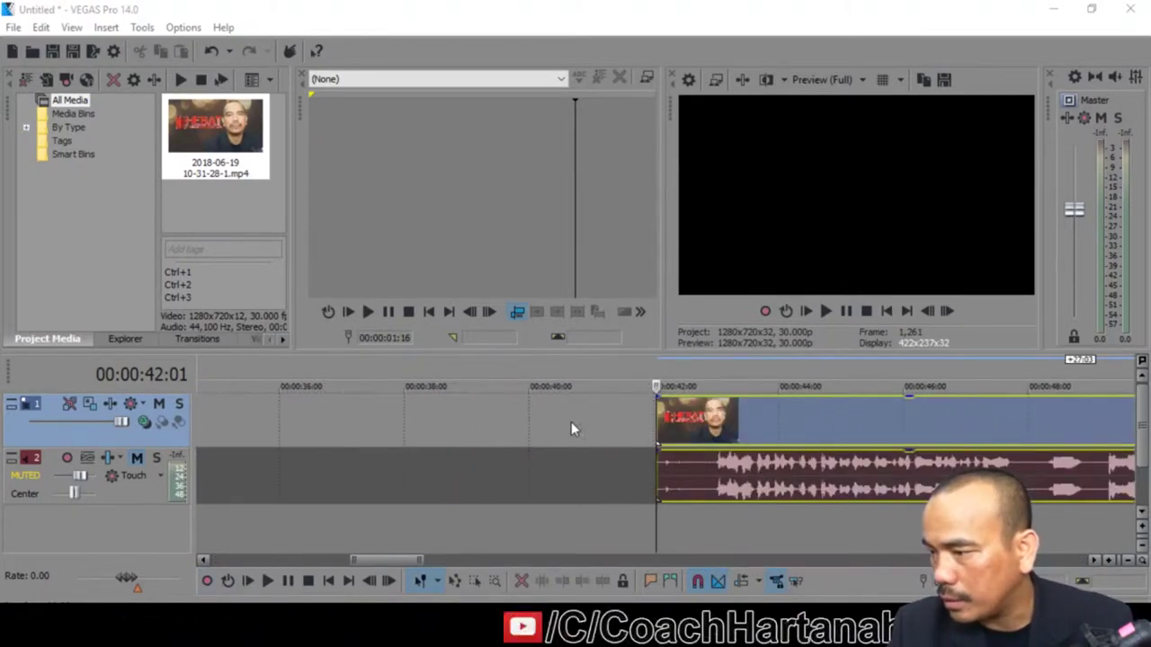
drag(392, 563, 431, 563)
scroll(427, 511, down, 3)
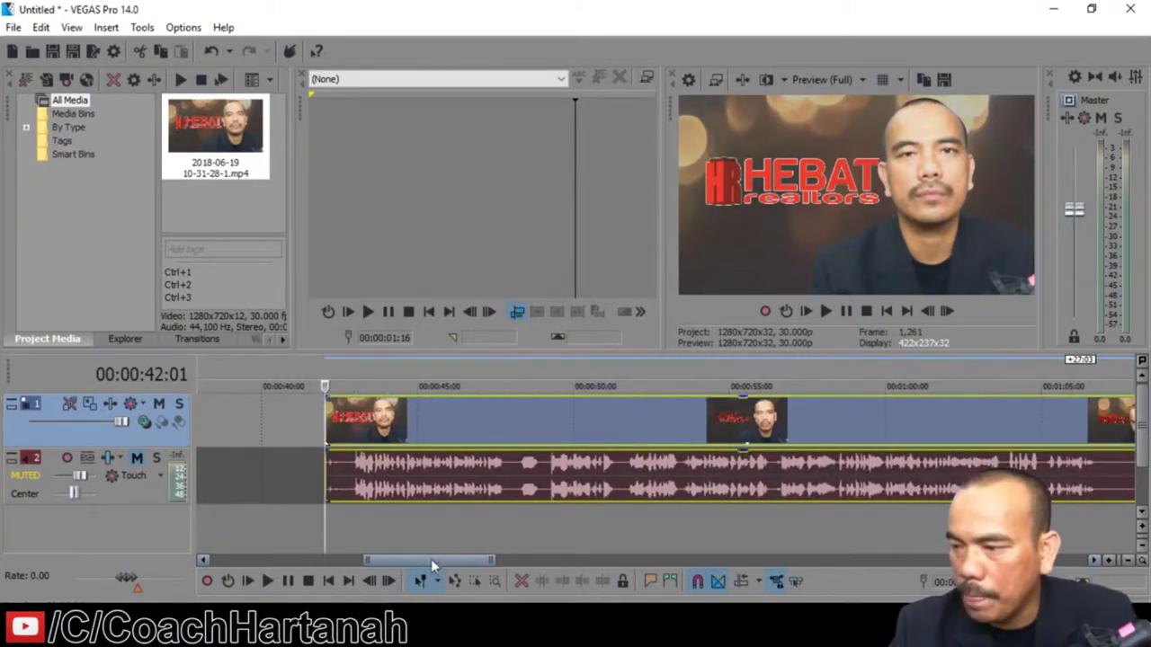
click(348, 522)
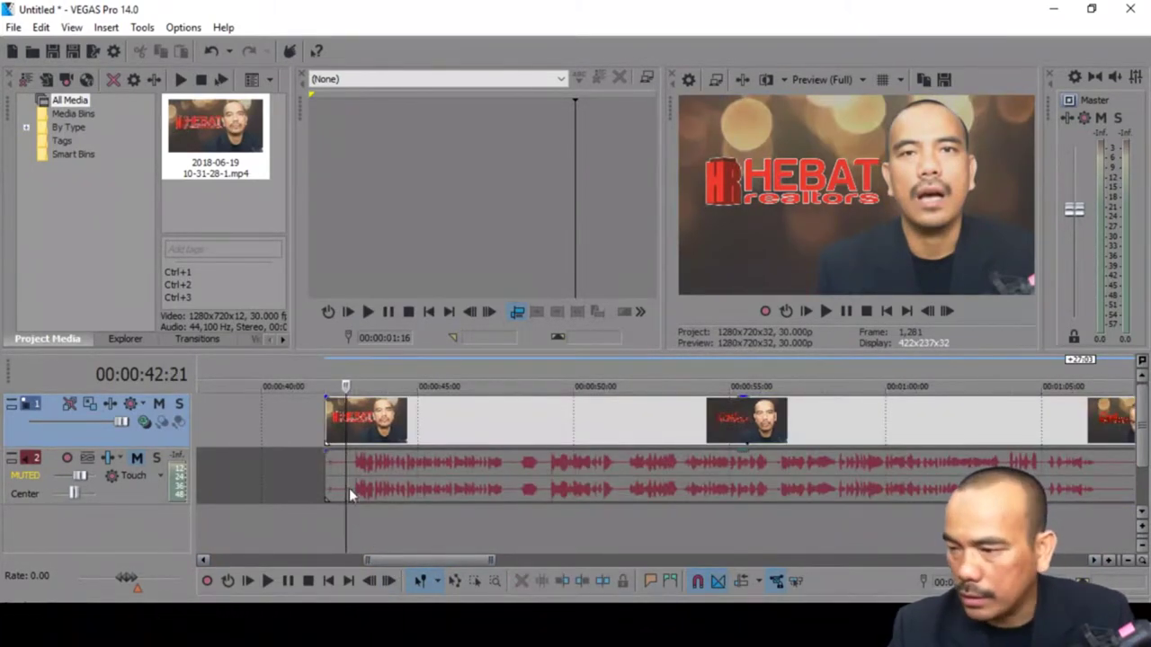
key(s)
click(337, 435)
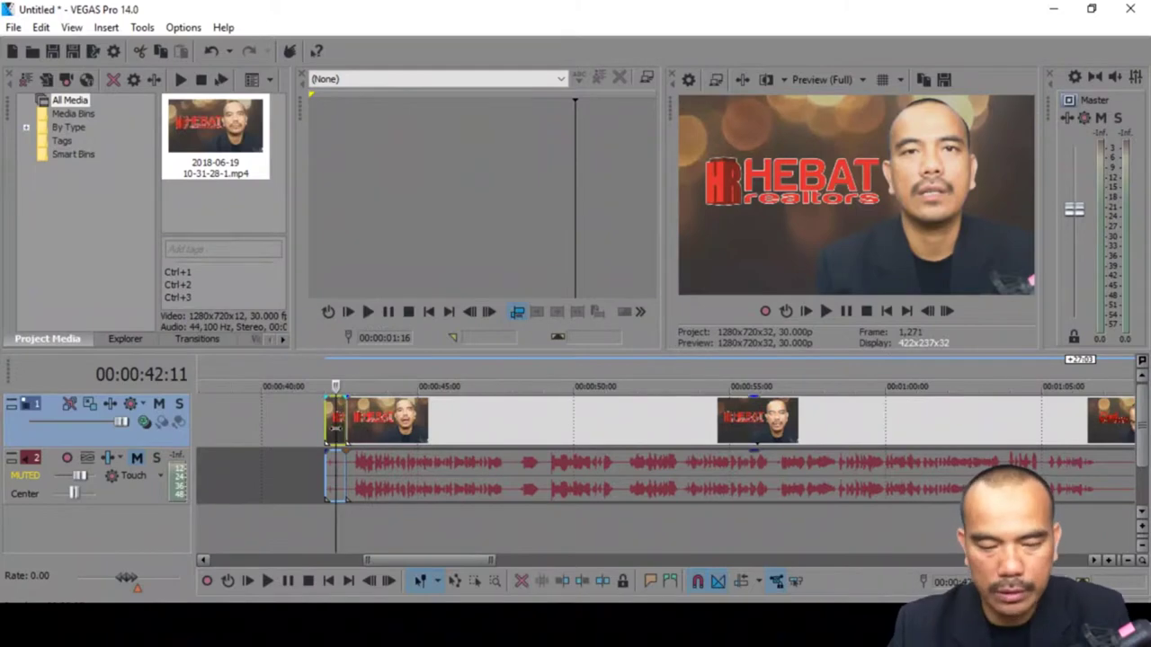
key(Delete)
Split the clip at 00:01:06:26, delete the end piece, and move the remaining clip to start at about 00:00:14
drag(418, 559, 499, 559)
click(491, 523)
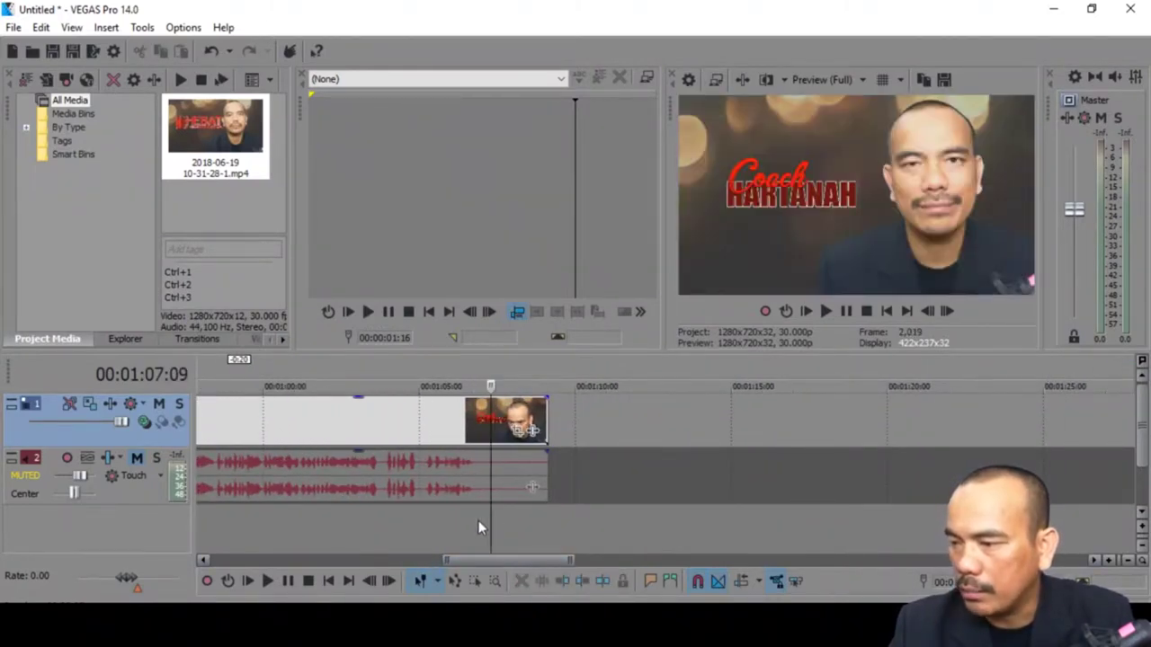
click(479, 524)
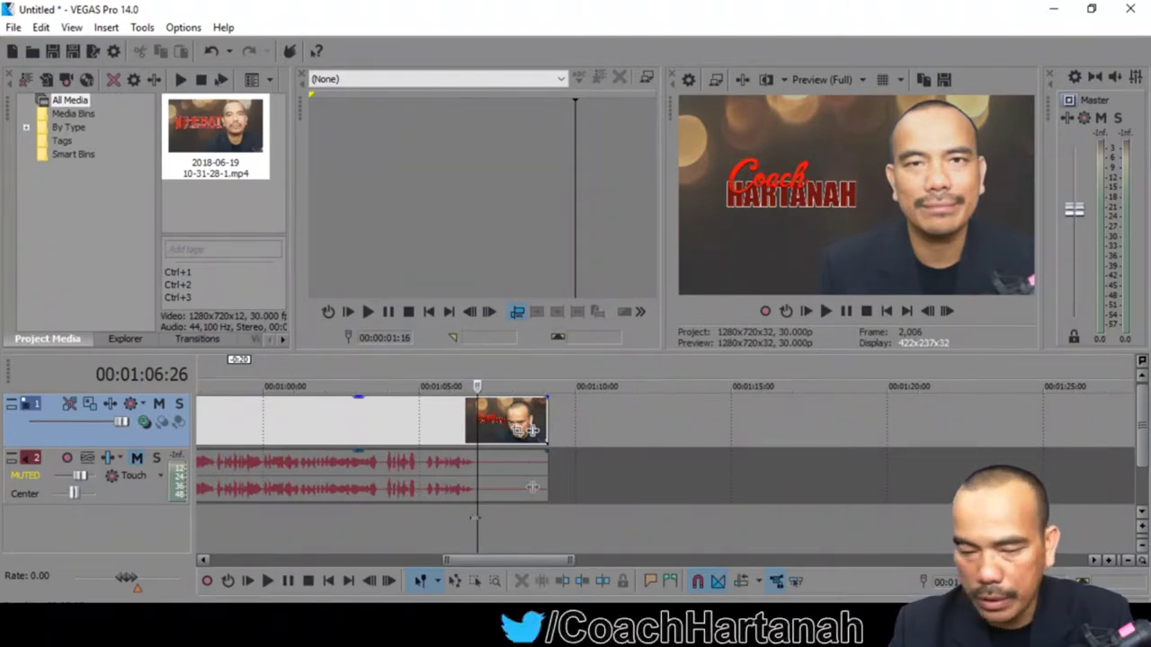
key(s)
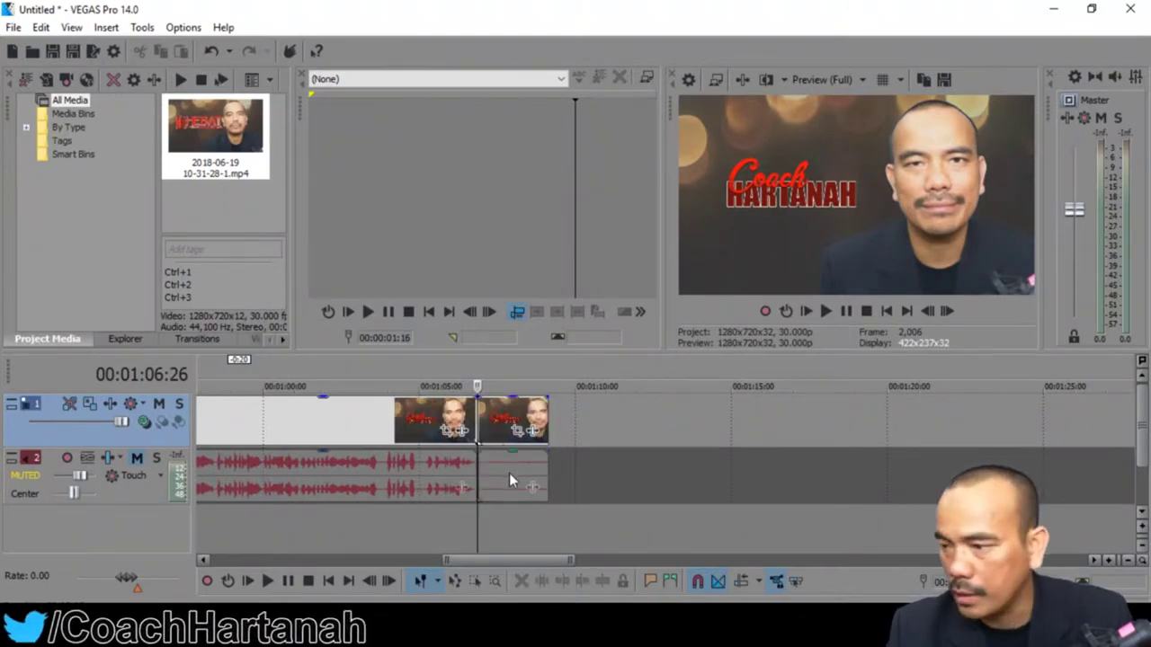
click(494, 418)
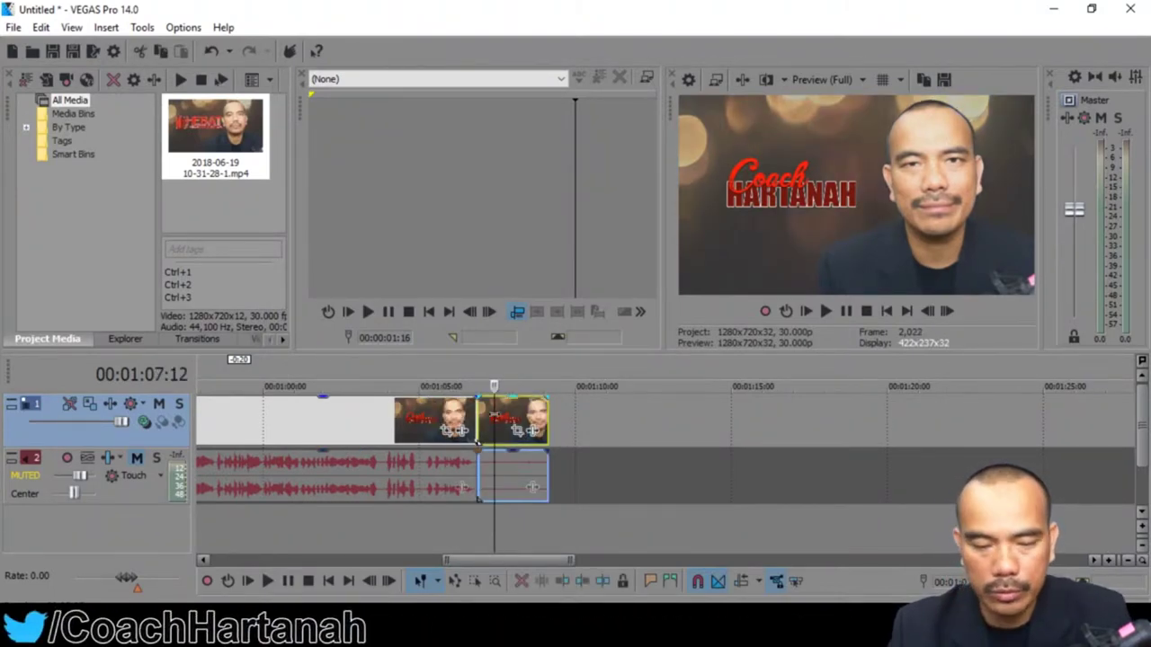
key(Delete)
scroll(432, 453, down, 5)
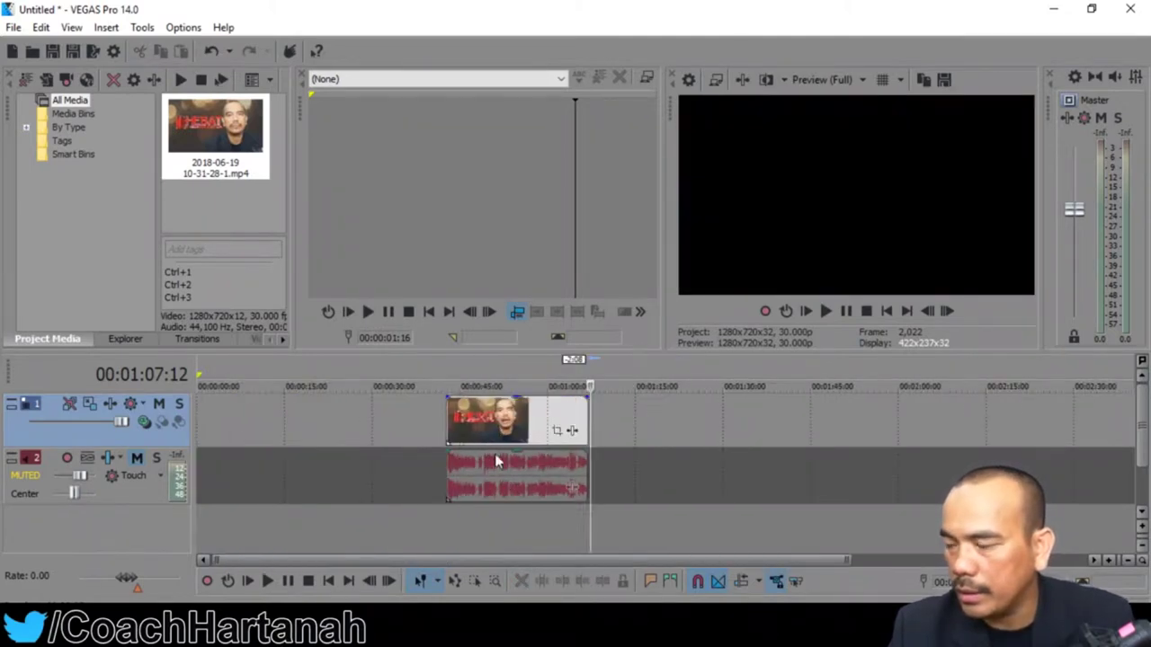
drag(516, 439, 346, 442)
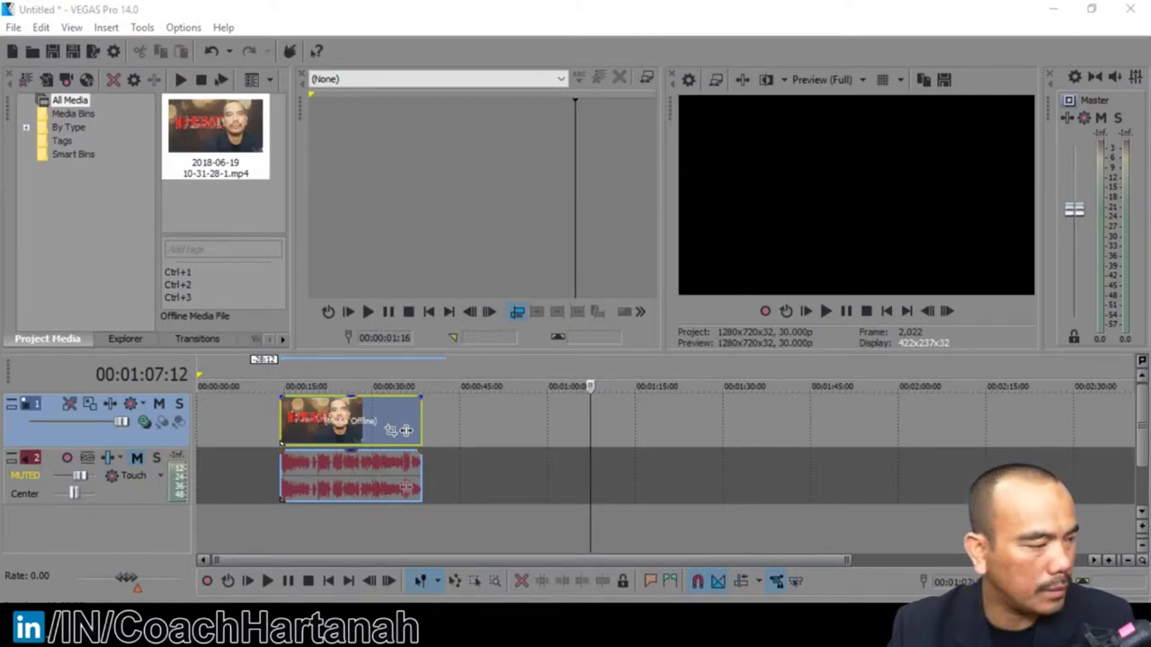
Add the short blue light-flare video to the timeline directly after the talking clip and unmute audio track 2
key(super+d)
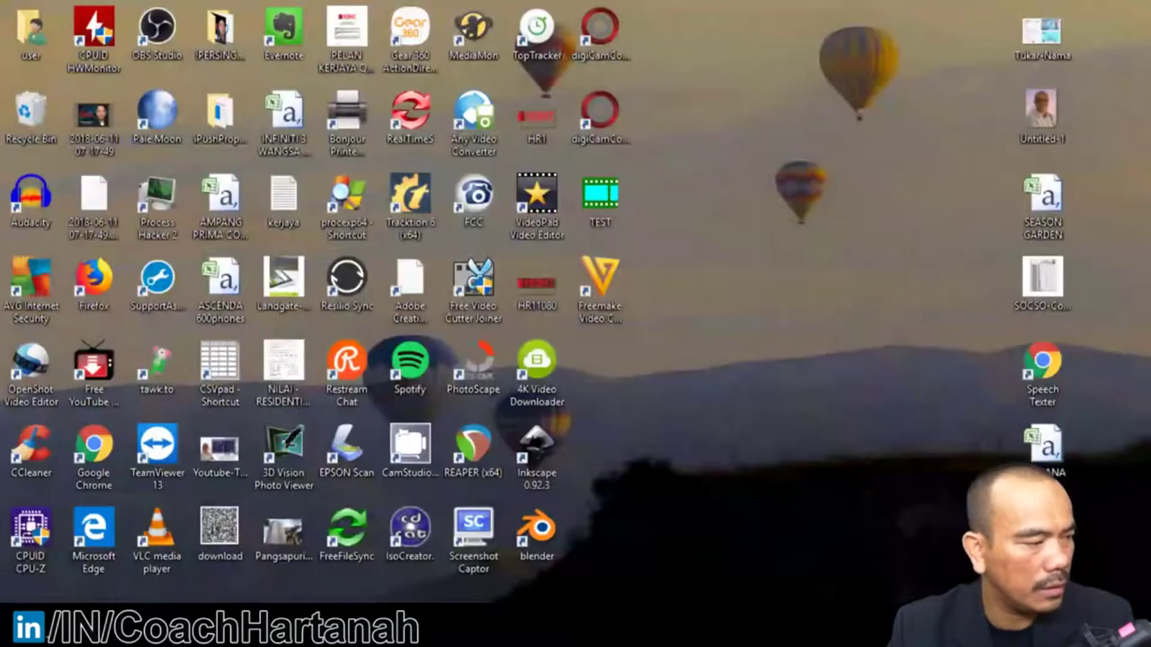
key(super+d)
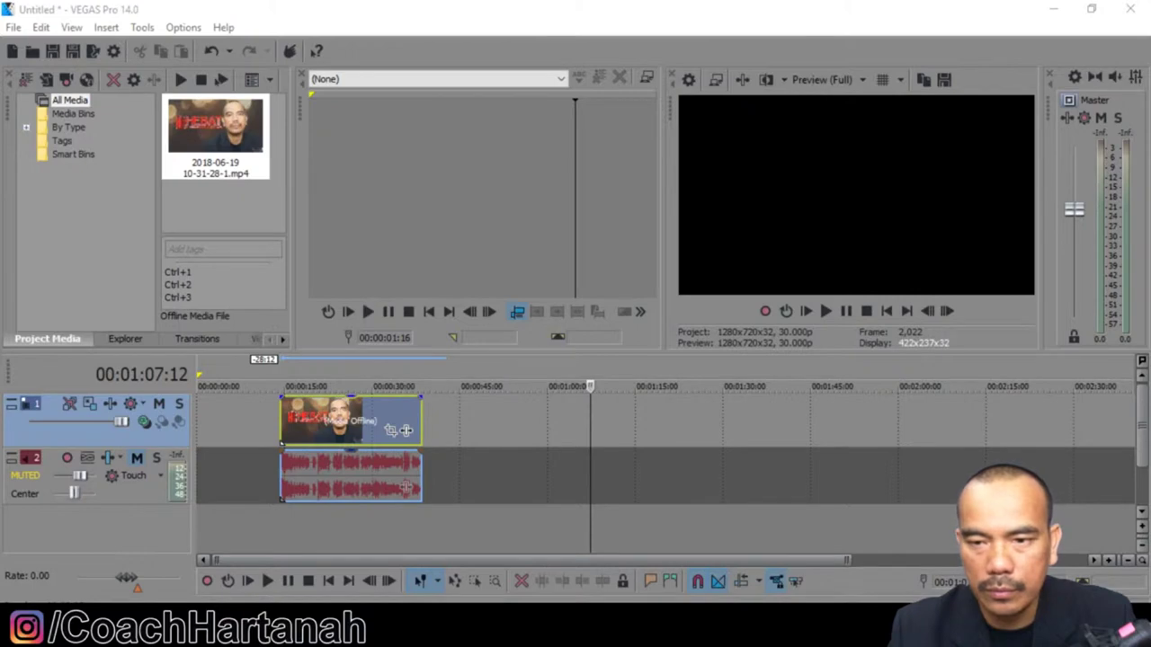
drag(445, 438, 430, 462)
click(137, 459)
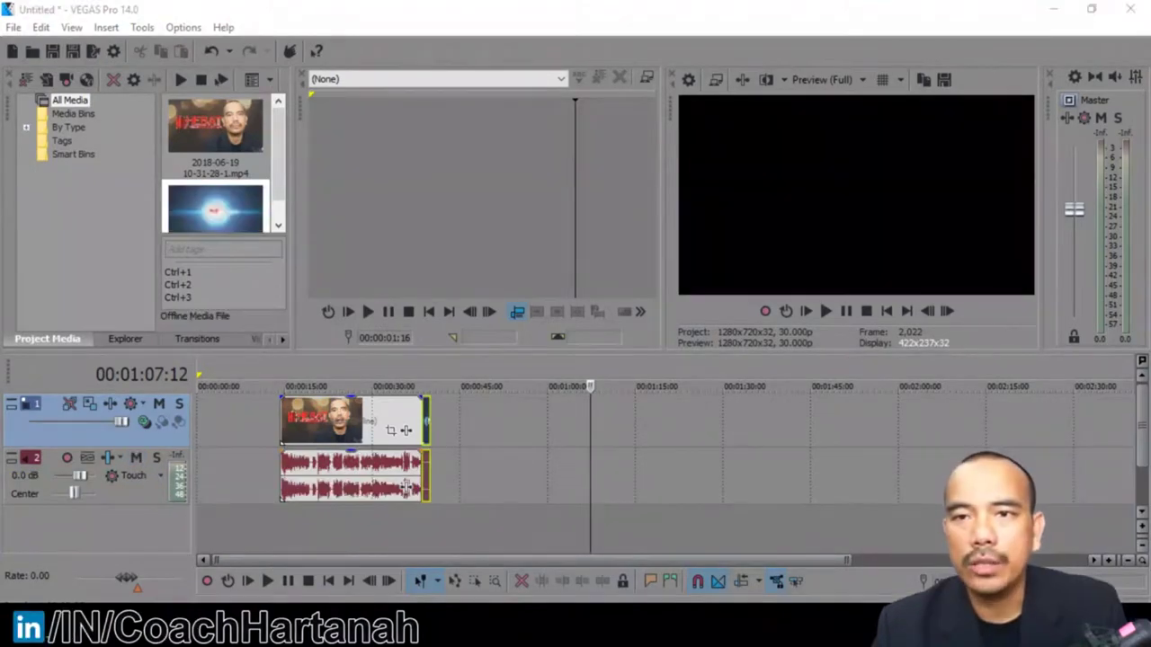
Switch to File Explorer's Processed folder for Sri Langit Seputeh and try selecting the photos 001 to 025
key(alt+Tab)
drag(218, 116, 677, 69)
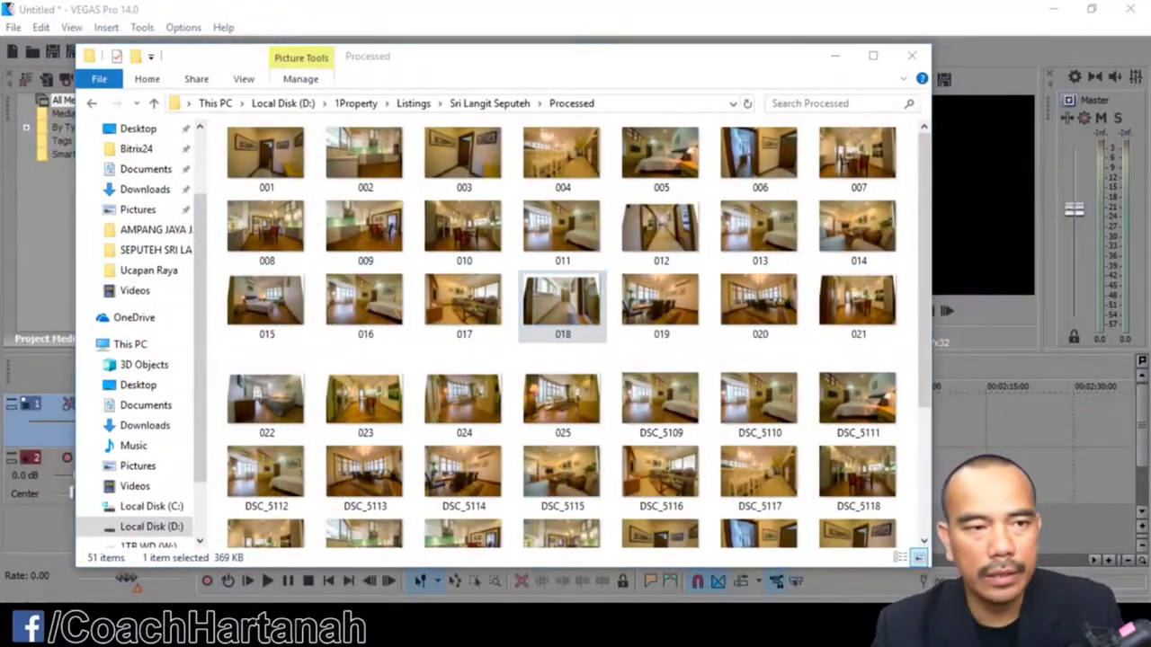
click(292, 178)
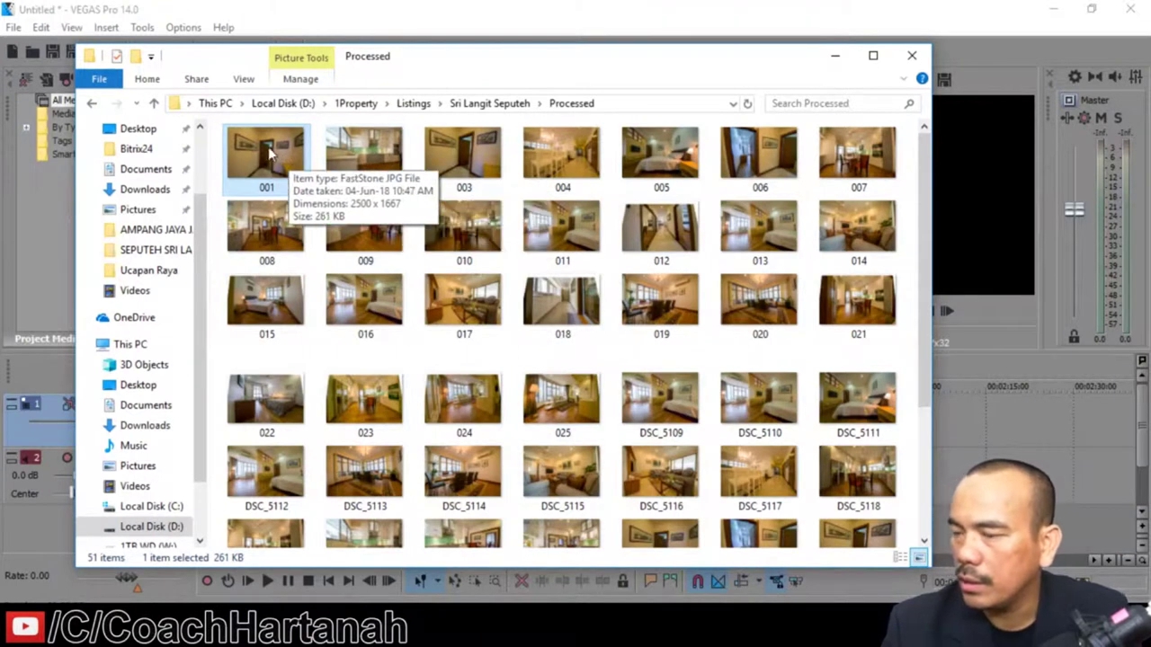
shift+click(561, 405)
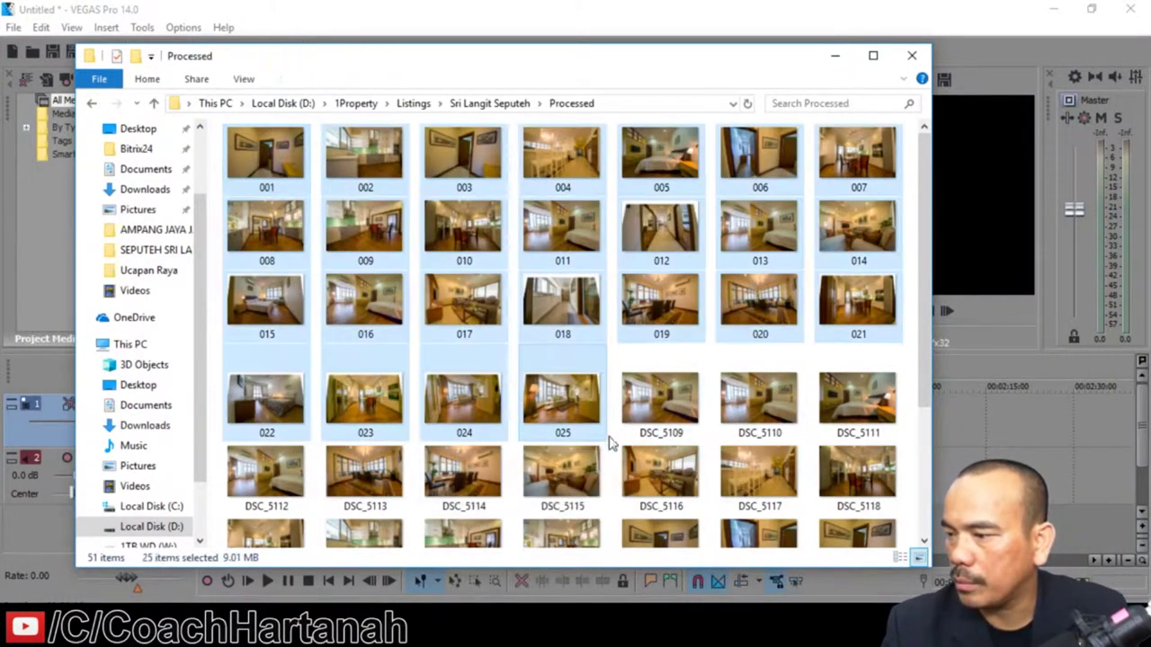
click(561, 405)
Look through the individual property photos in the Processed folder to check the rooms they cover
click(288, 175)
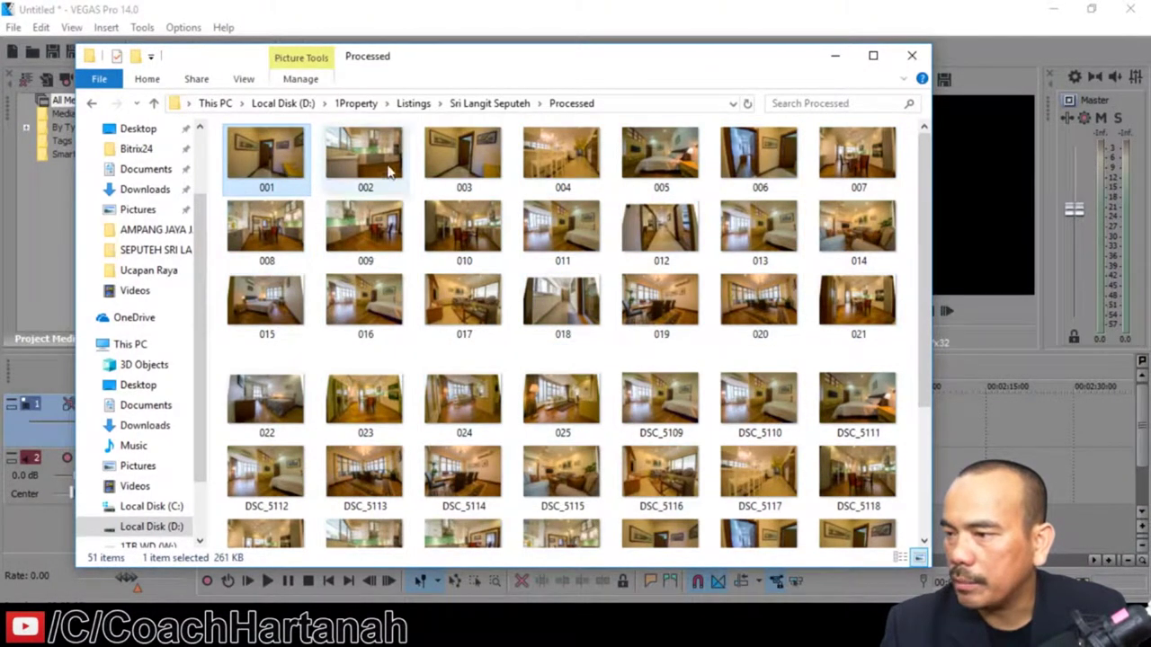
click(391, 173)
click(477, 170)
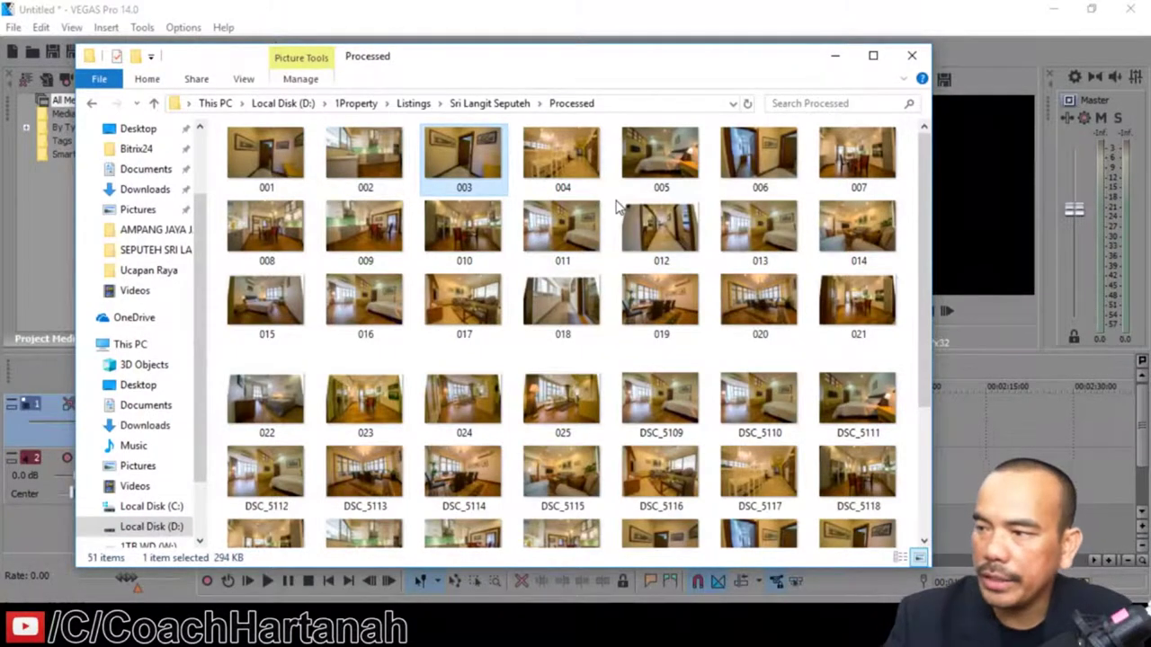
click(661, 180)
click(760, 180)
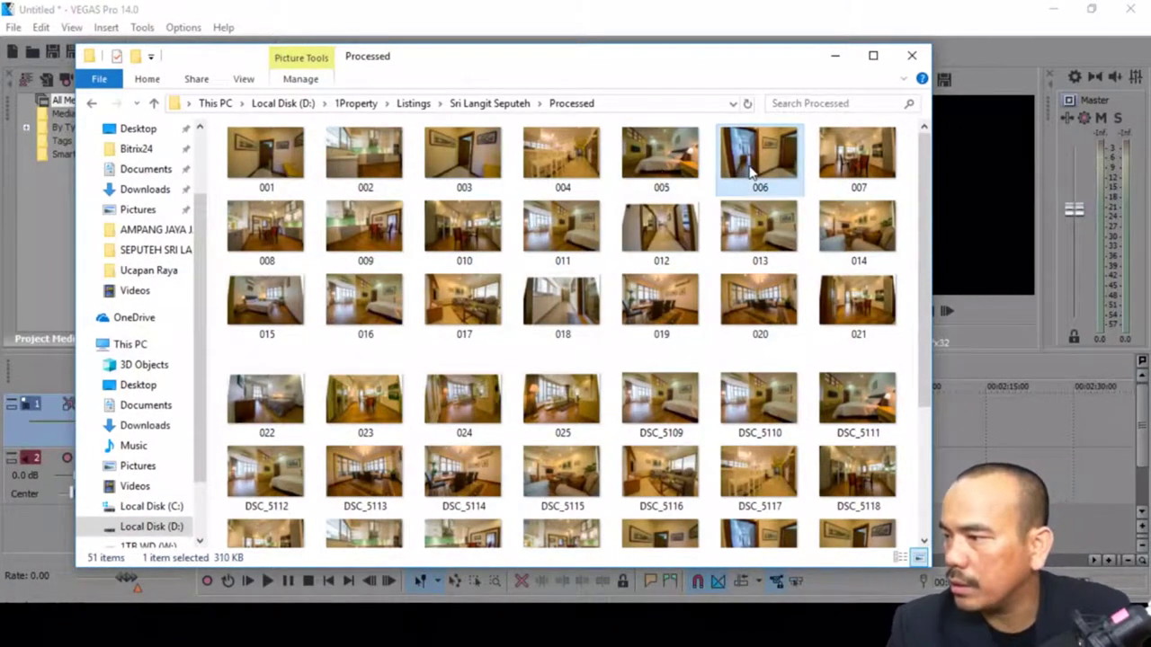
click(855, 192)
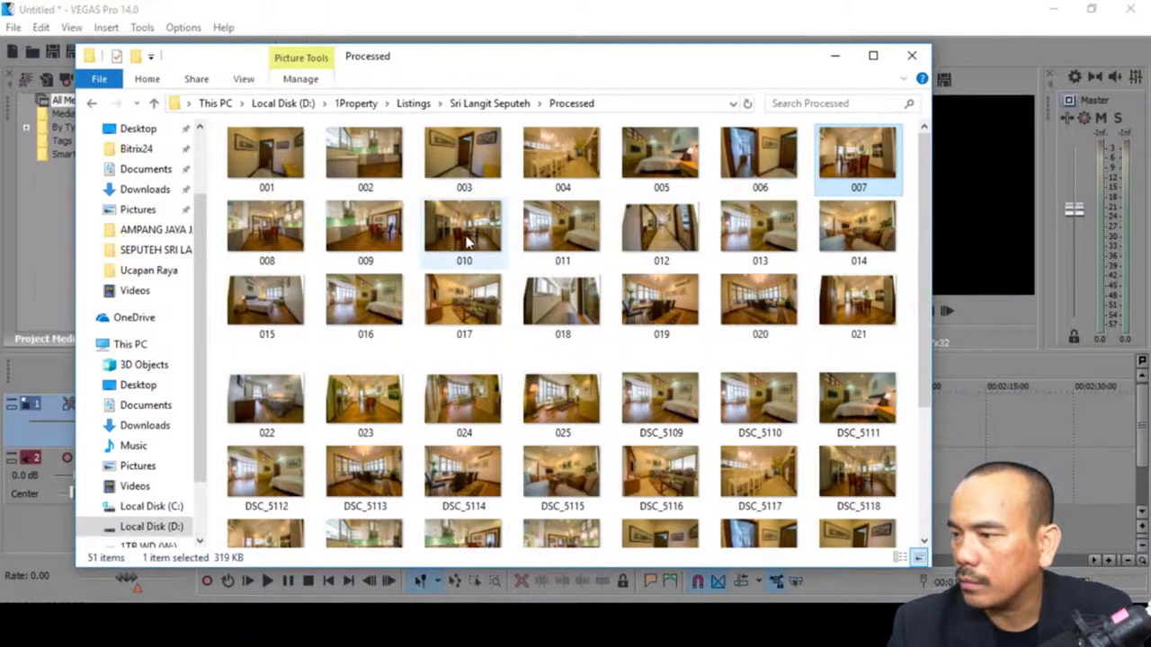
click(550, 239)
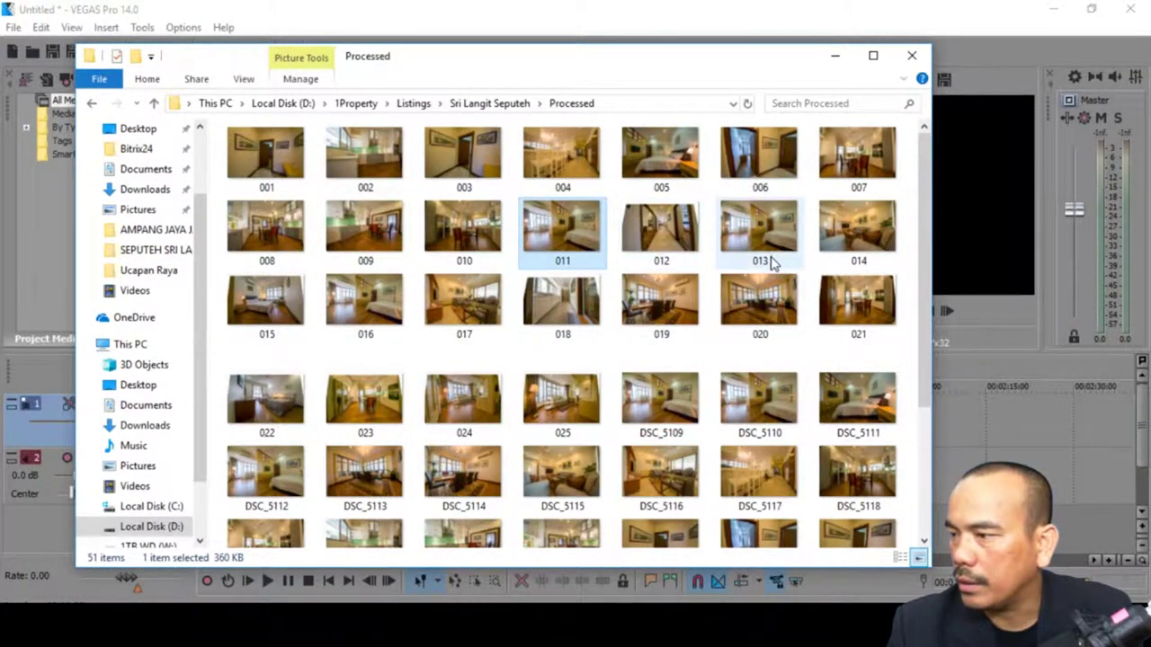
click(850, 404)
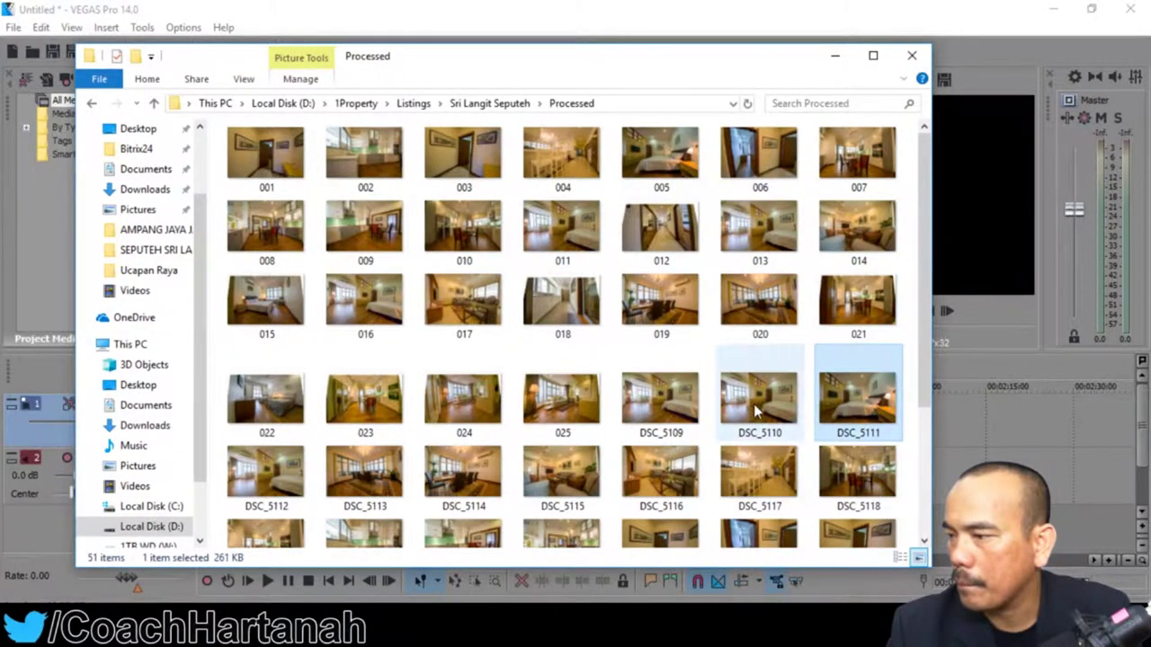
click(760, 405)
click(683, 410)
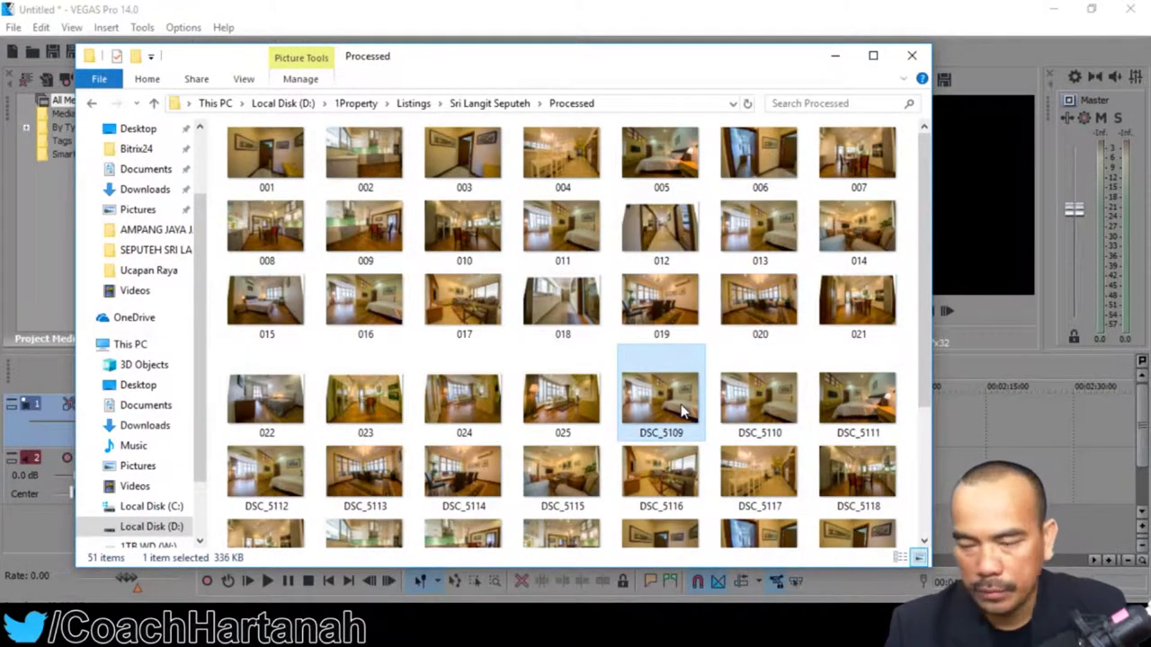
click(585, 405)
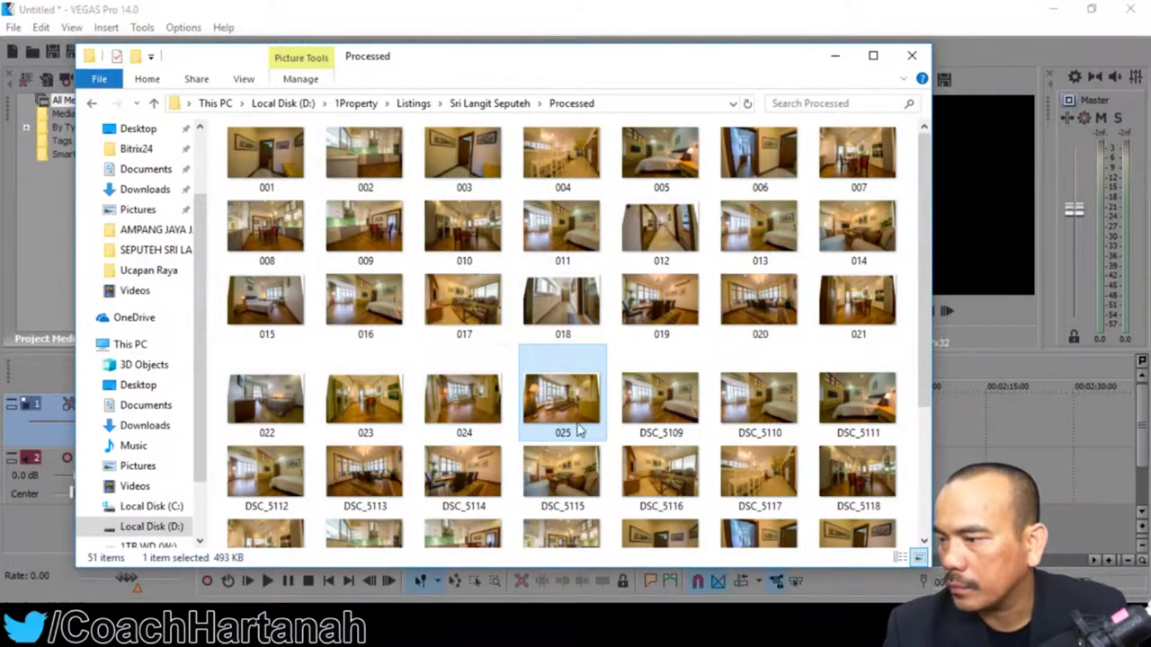
click(458, 427)
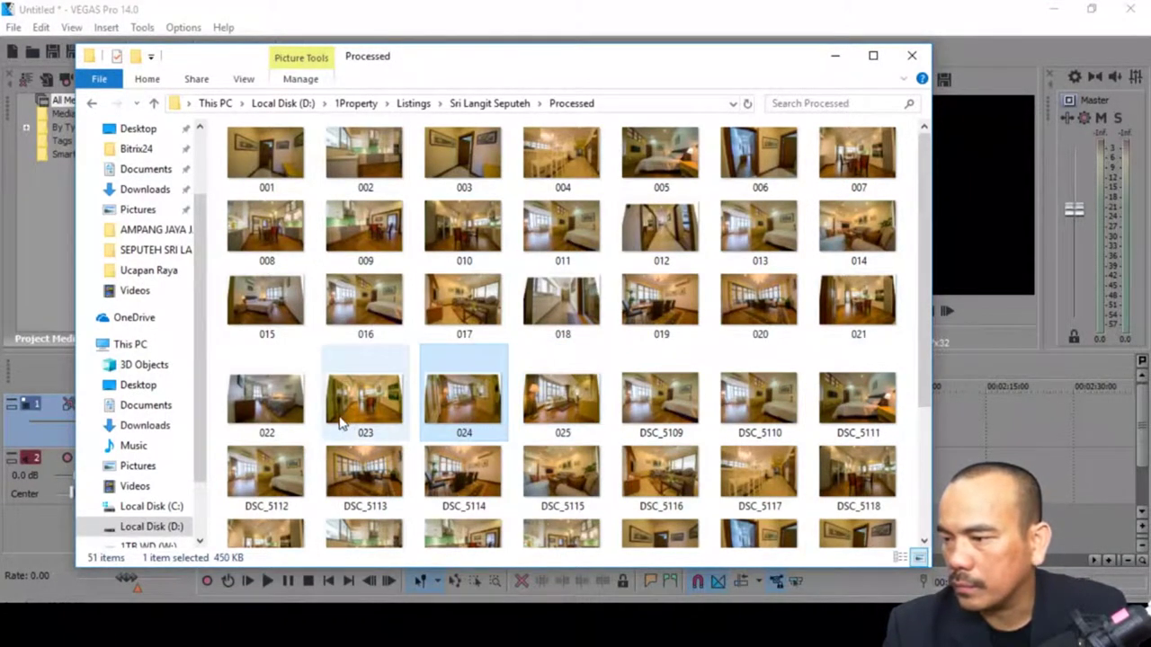
click(272, 414)
click(860, 302)
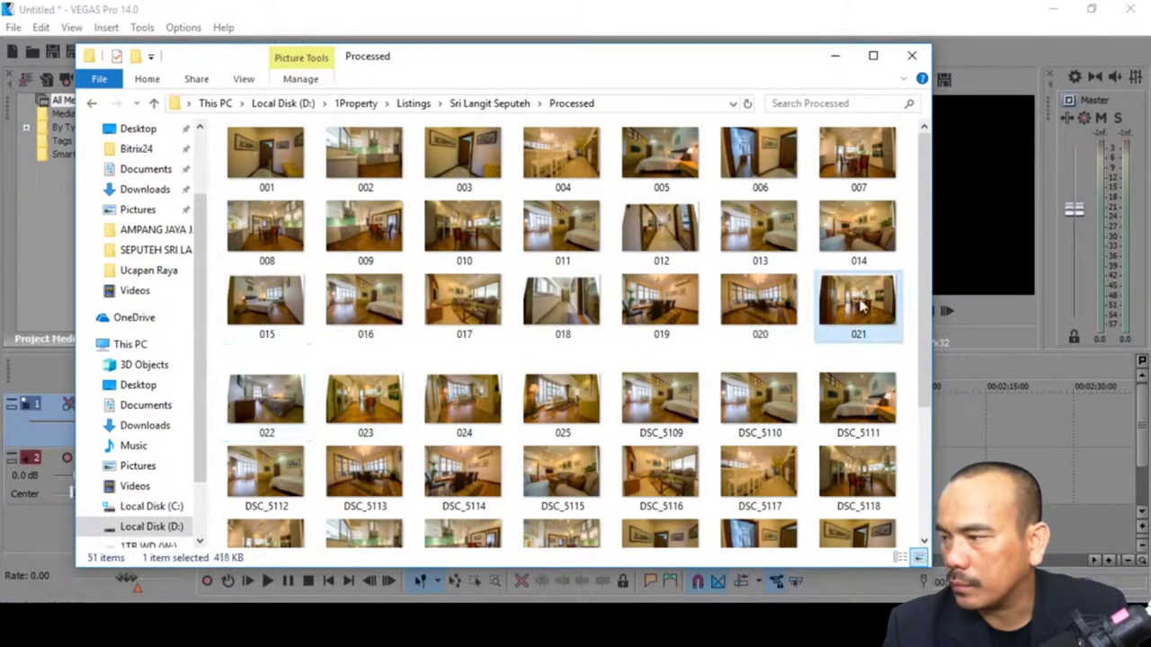
click(755, 310)
click(666, 311)
click(568, 315)
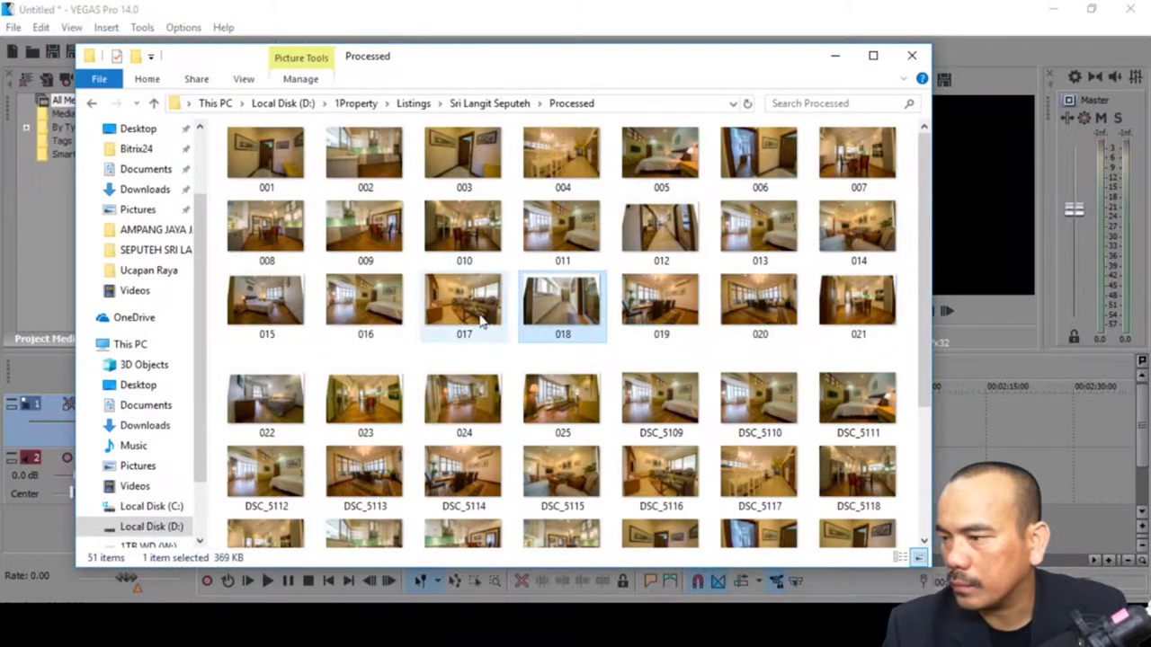
click(468, 312)
click(395, 312)
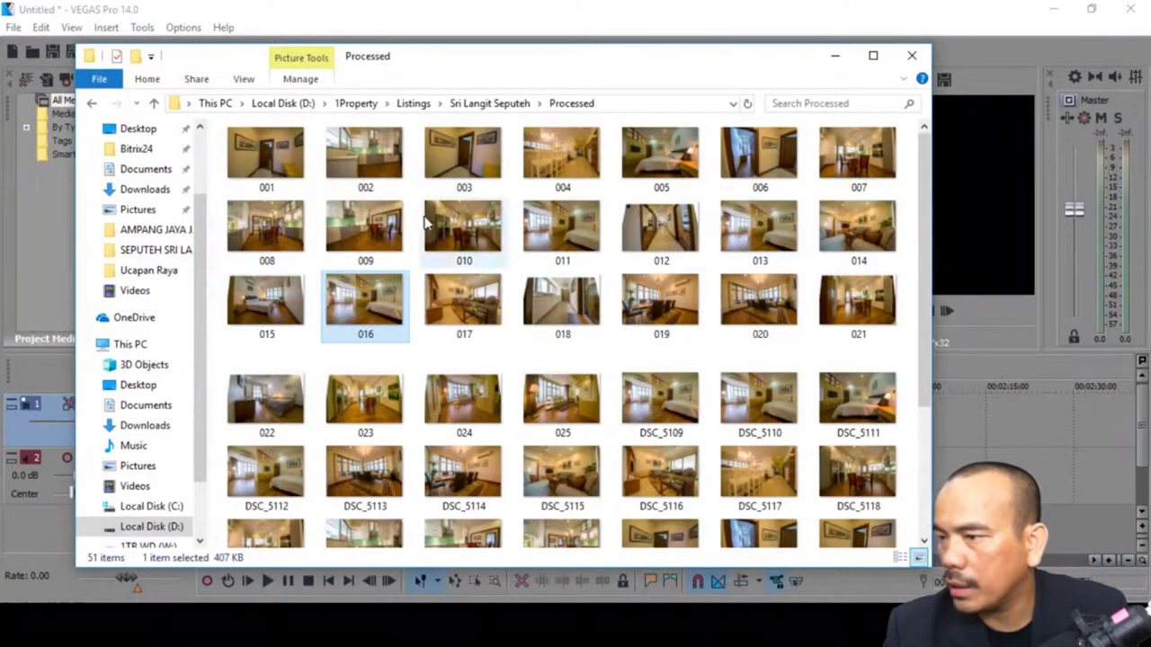
Add photos 001 to 025 to the video track in VEGAS Pro, directly after the light-flare clip
click(281, 177)
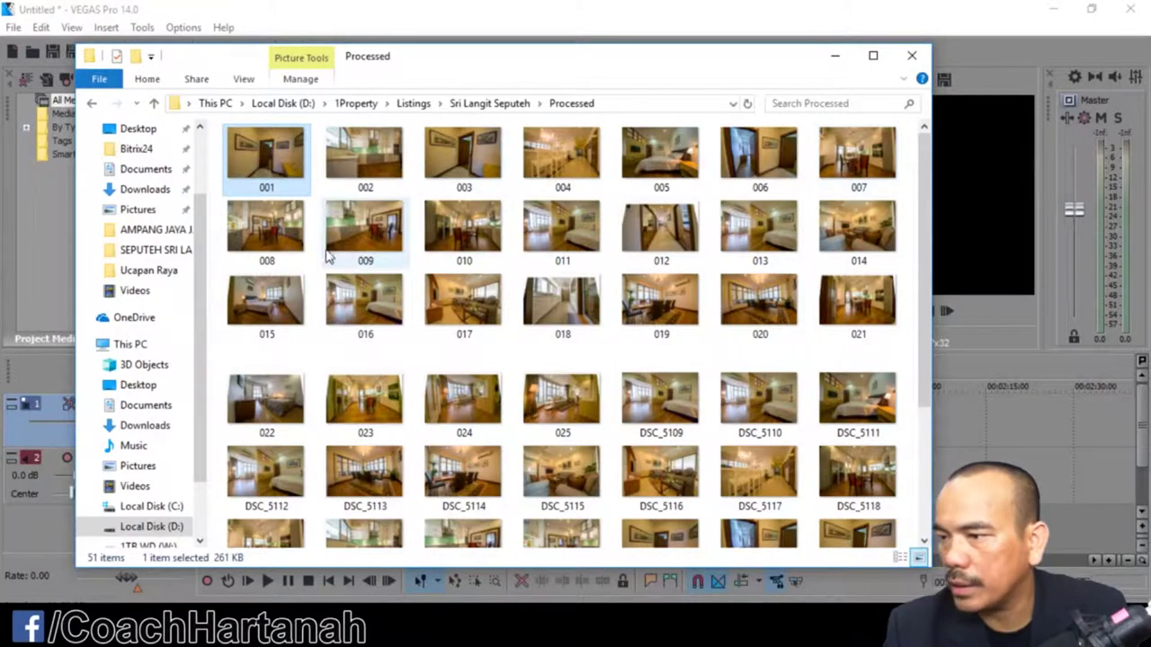
shift+click(463, 400)
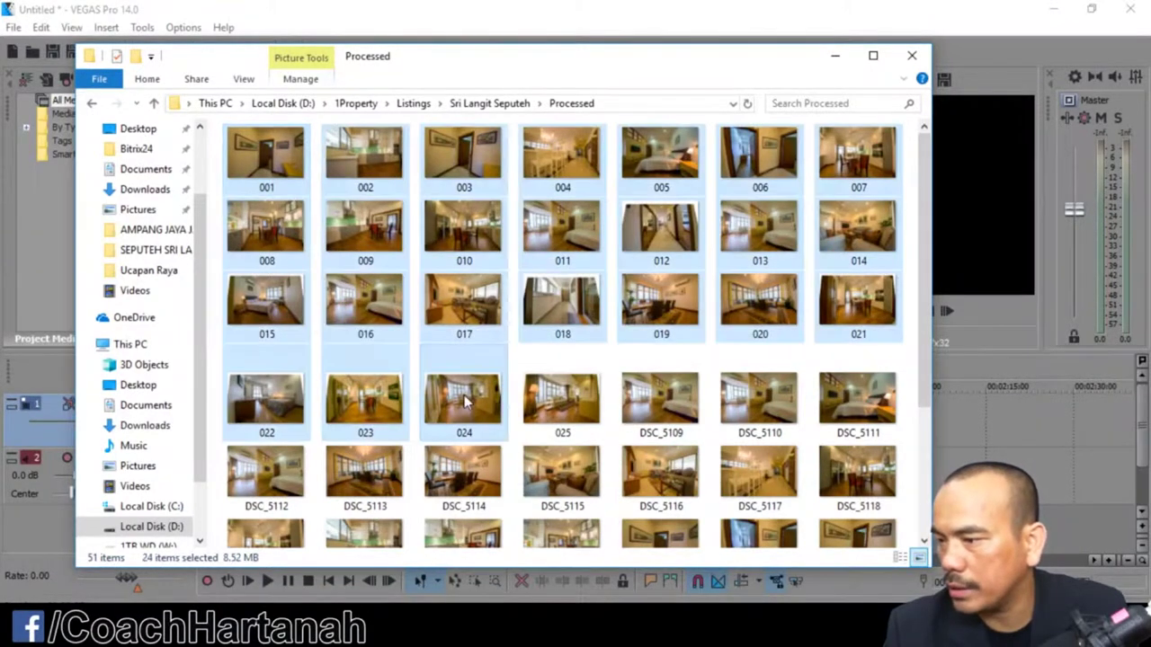
shift+click(559, 400)
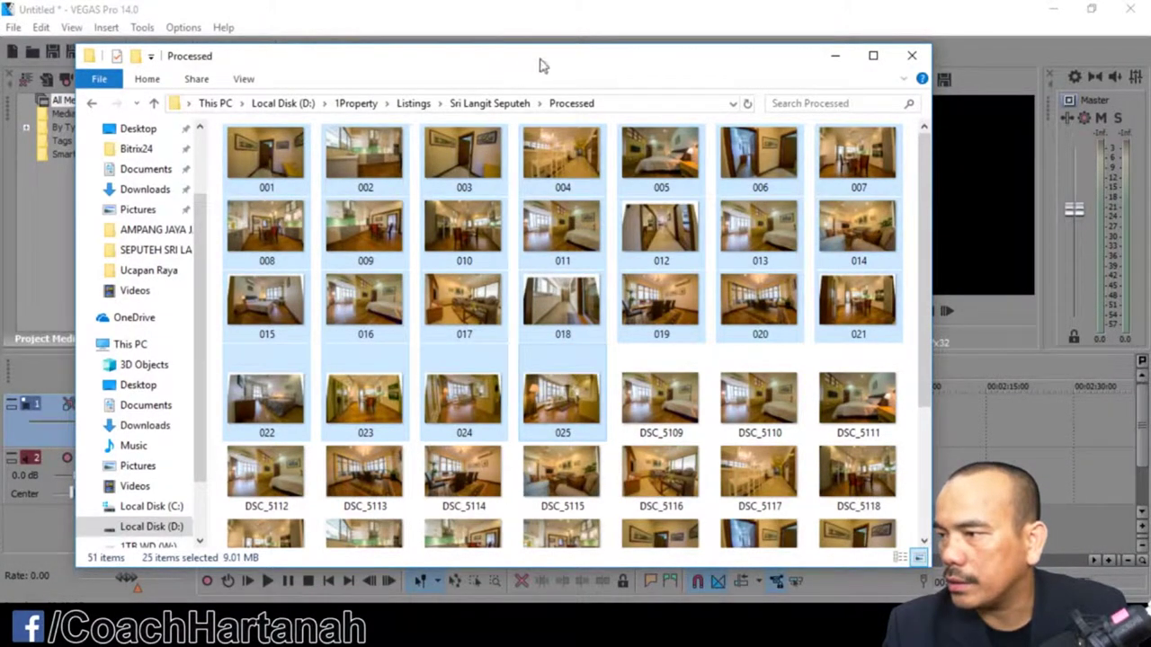
drag(713, 61, 537, 57)
key(alt+Tab)
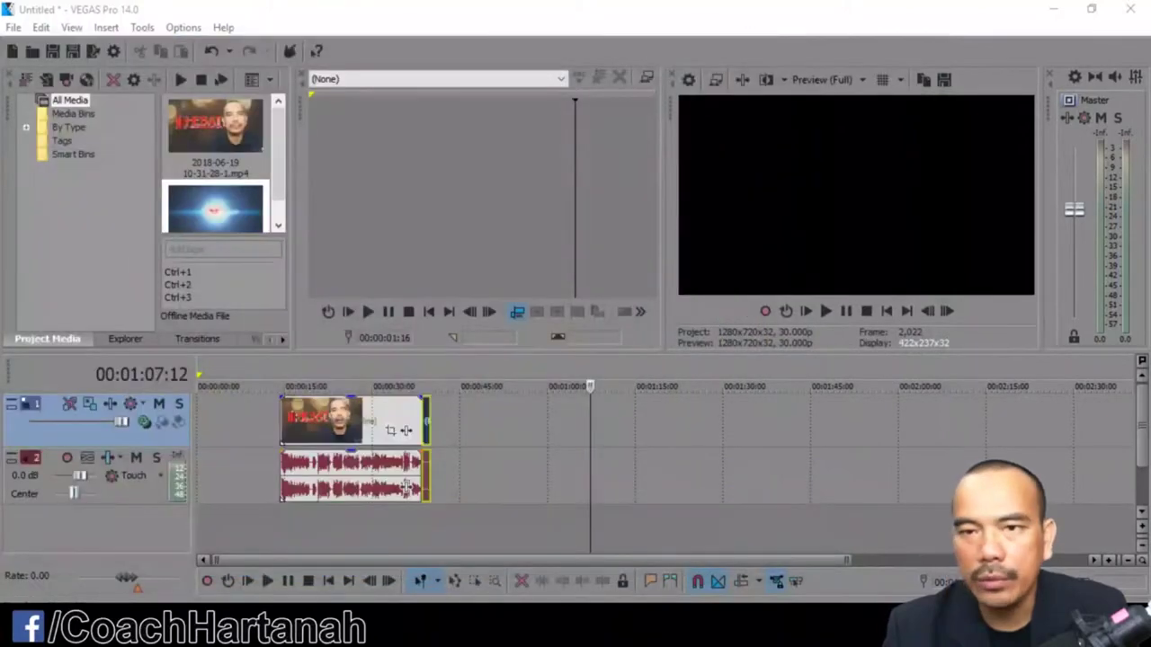
drag(483, 462, 445, 440)
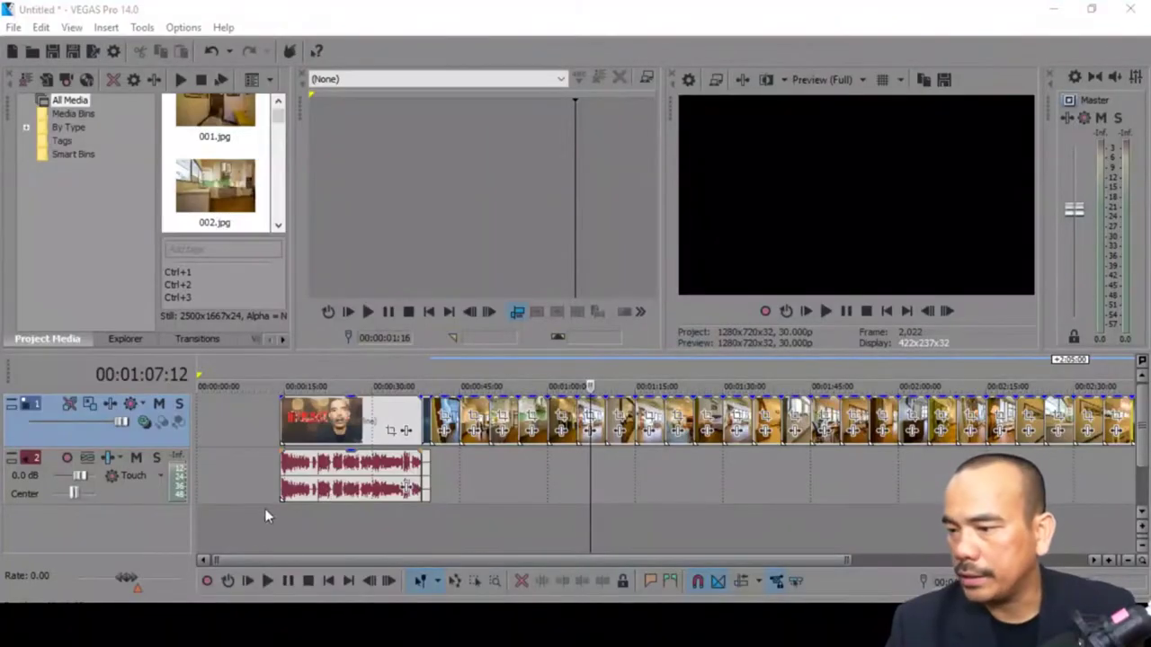
Mute audio track 2 and move the playhead to 00:00:35:05 within the talking clip
click(133, 459)
click(329, 529)
click(401, 515)
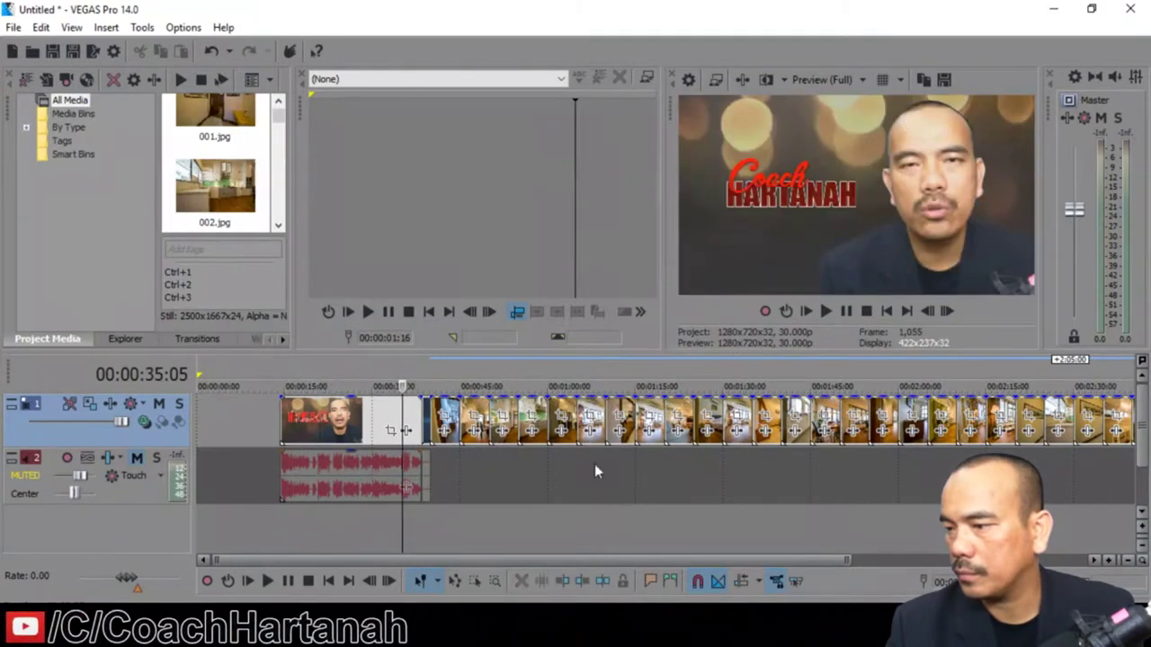
Play the timeline from the talking clip through the light flare into the first interior photos
click(833, 315)
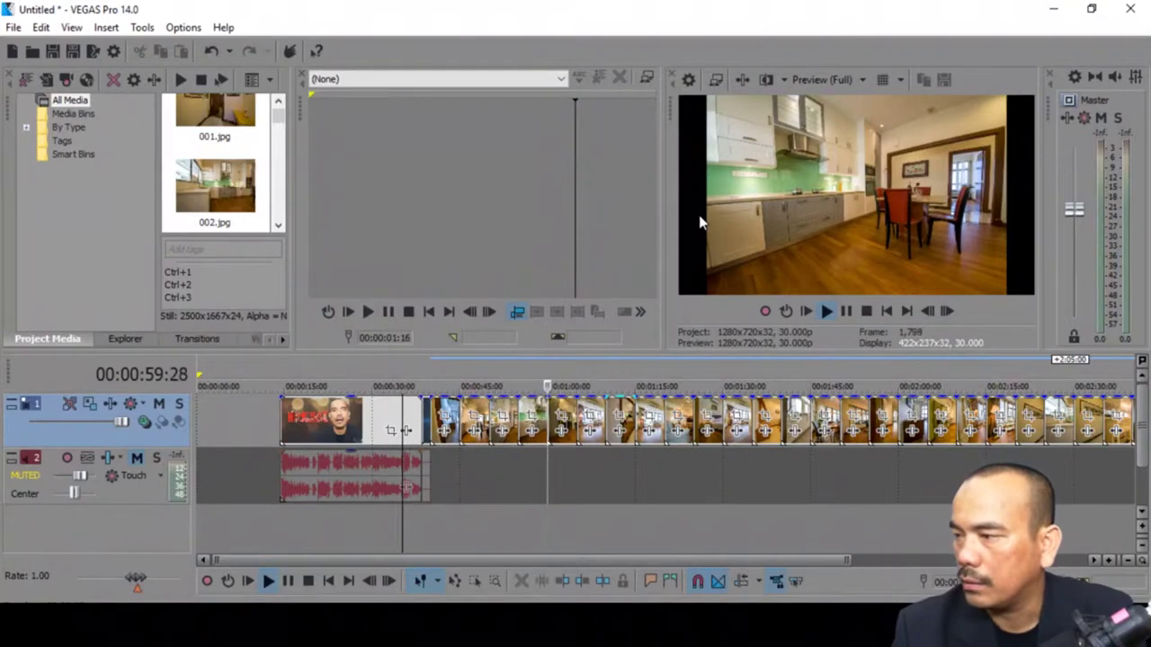
click(867, 314)
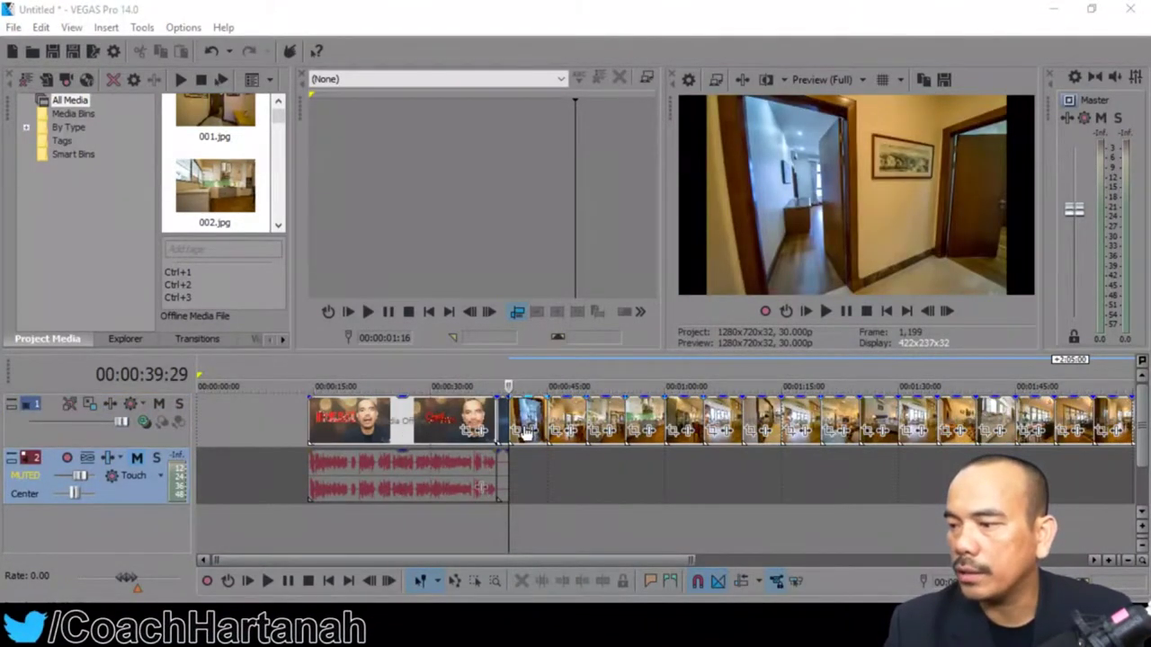
Open Event Pan/Crop for the first photo after the light-flare clip (006) and match its crop to the output aspect
scroll(575, 438, up, 5)
scroll(719, 484, down, 3)
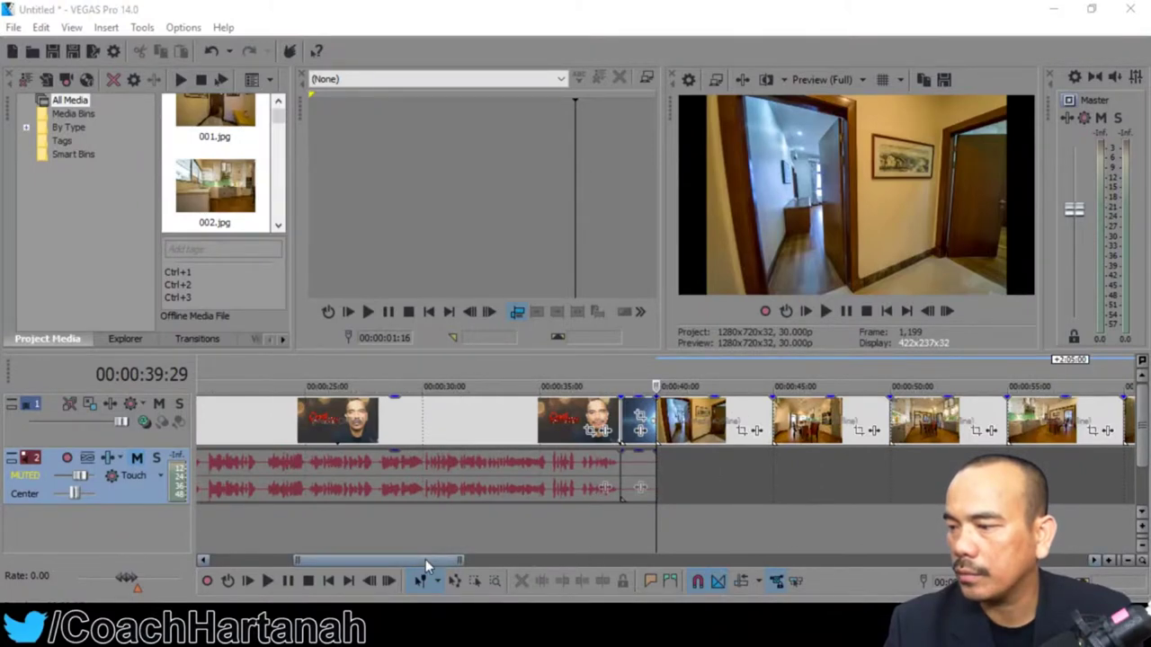
drag(425, 559, 483, 561)
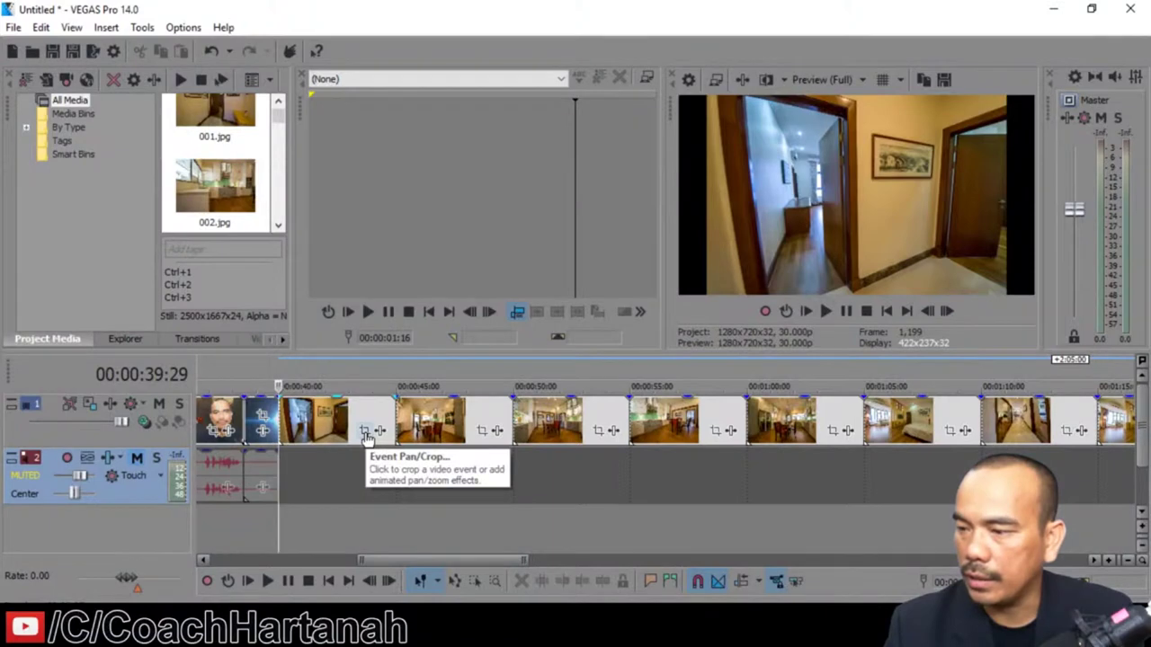
click(366, 432)
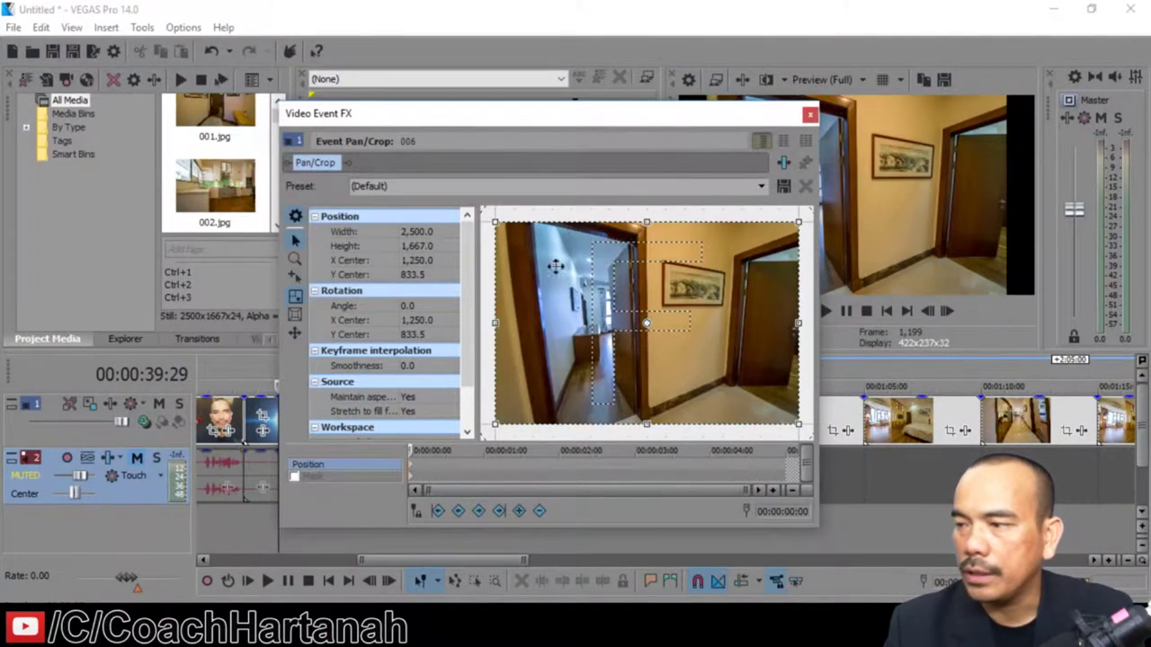
right_click(716, 386)
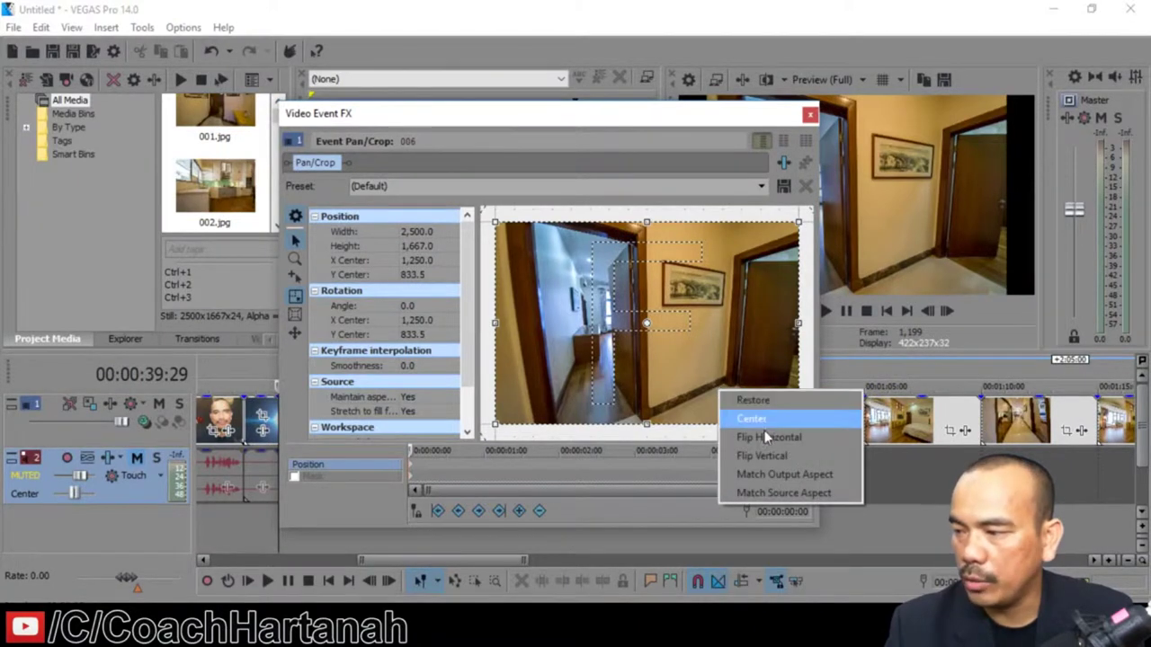
click(731, 365)
right_click(731, 364)
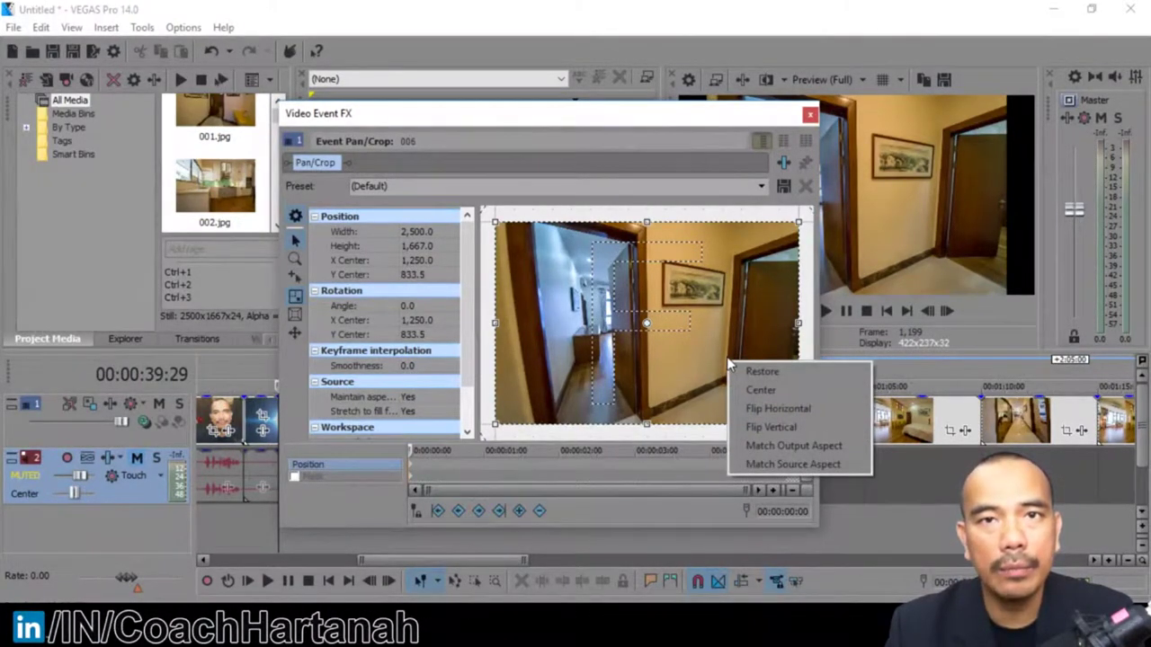
click(795, 449)
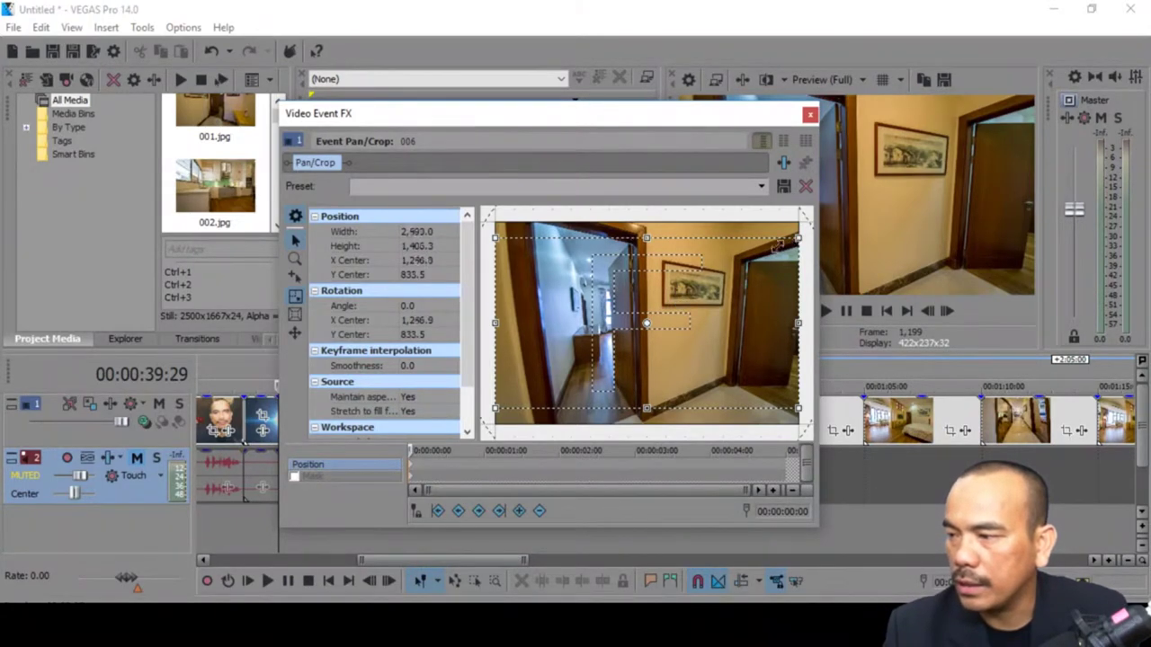
Shrink photo 006's starting crop frame to about 1,650 x 928 and centre it near the wall picture, at about 1,535, 620
drag(777, 245, 692, 285)
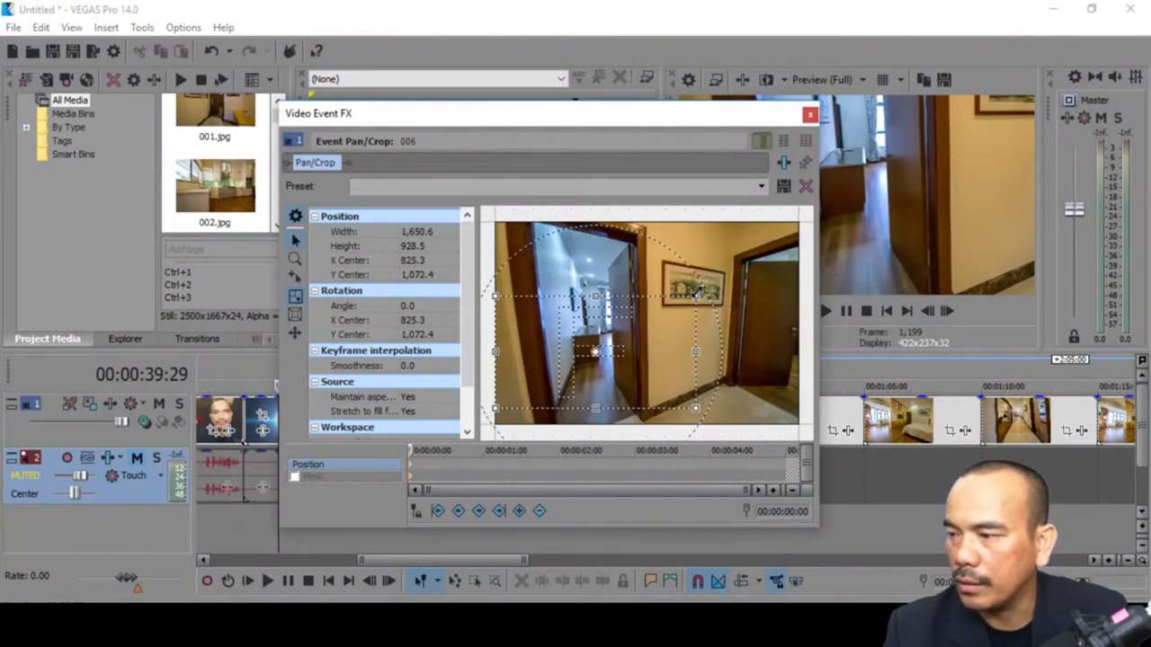
drag(647, 334, 734, 286)
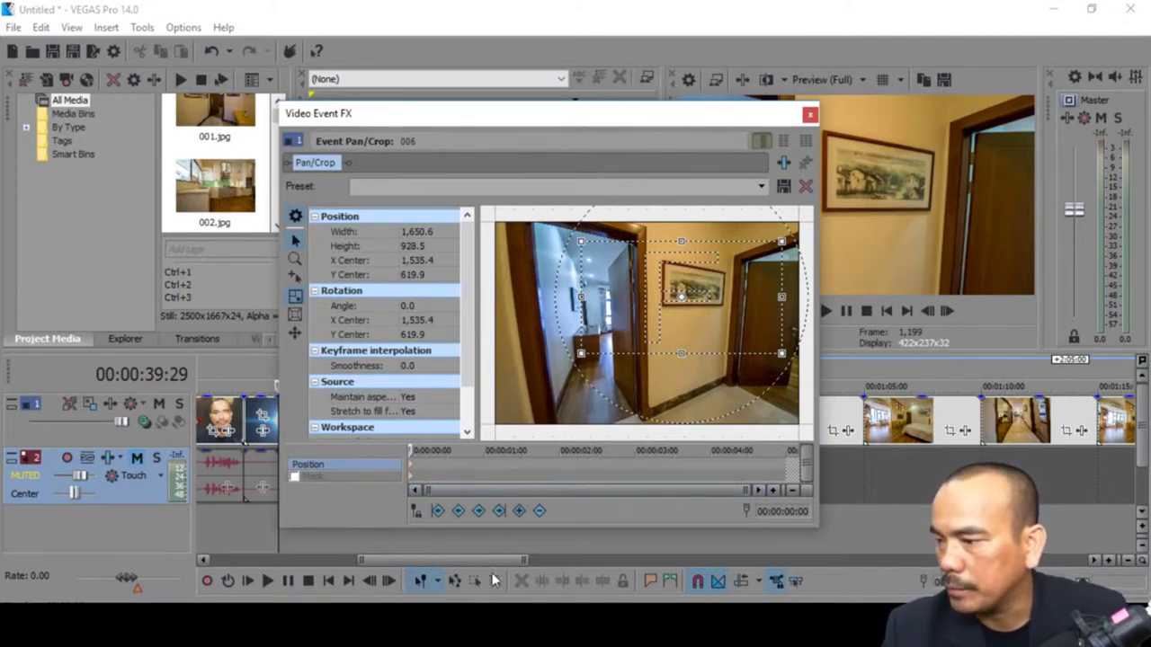
Add an end position at 00:00:05:00 for photo 006 with the crop enlarged to about 2,490 x 1,400, and close the crop window
click(540, 512)
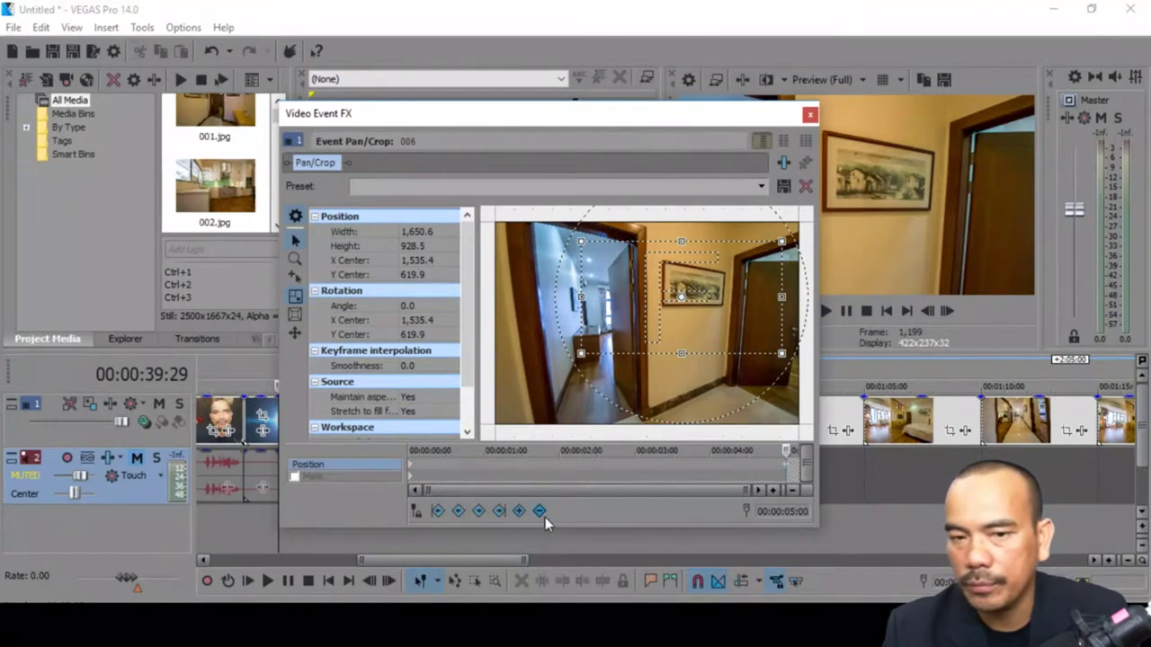
drag(636, 345, 497, 407)
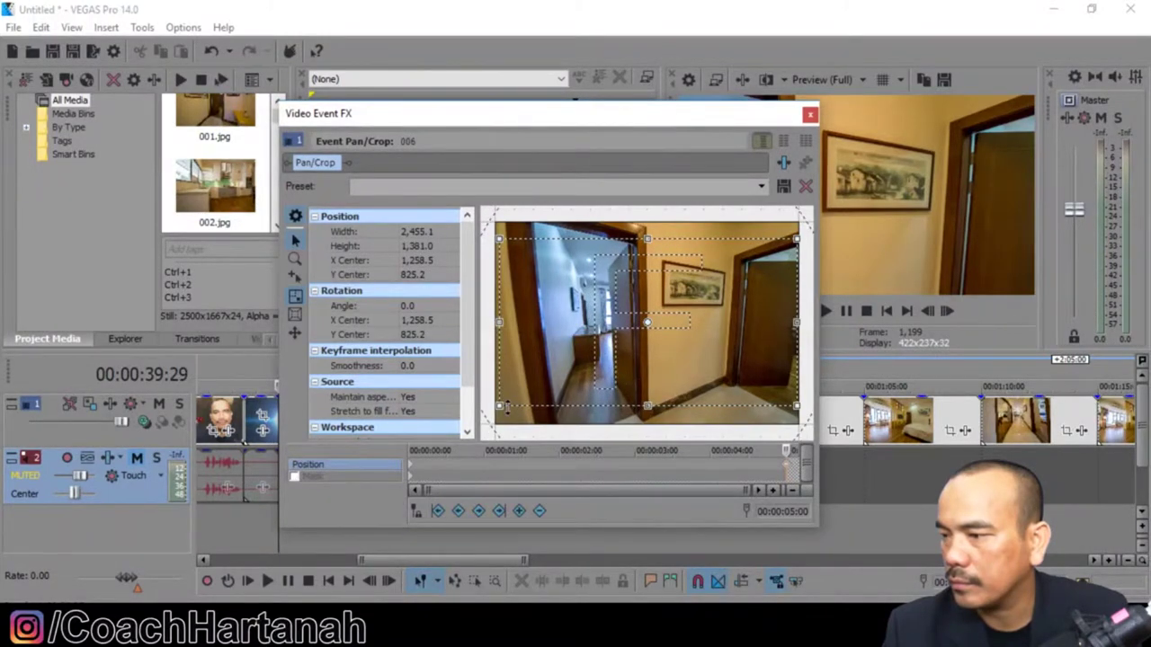
drag(498, 408, 496, 411)
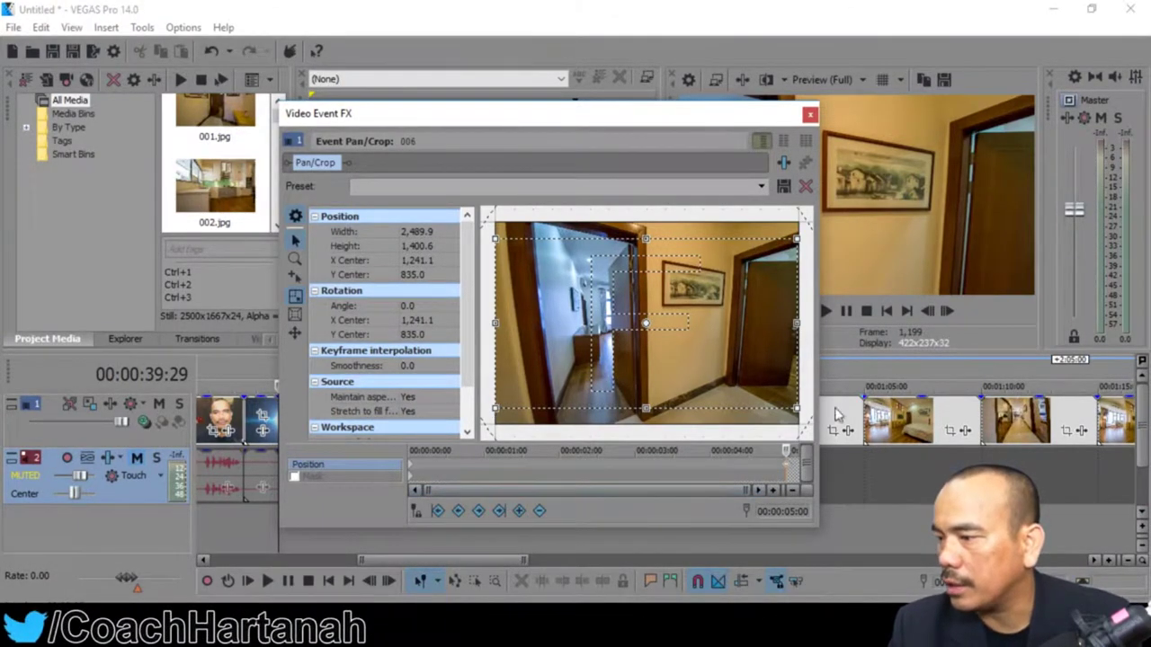
drag(612, 119, 563, 132)
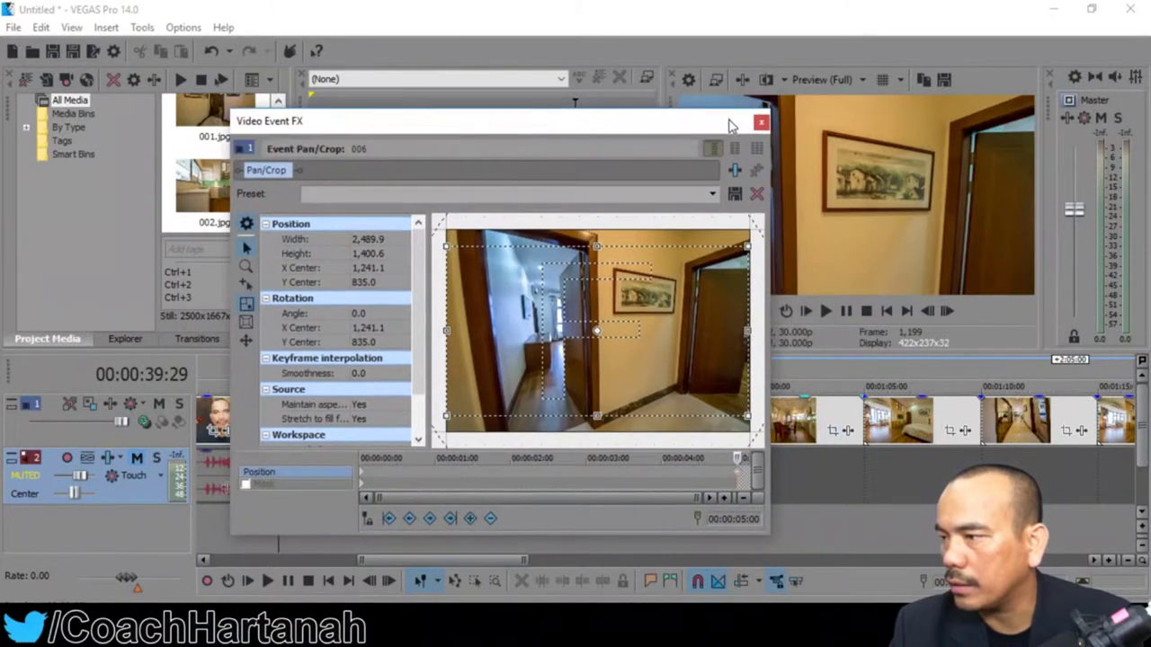
click(761, 126)
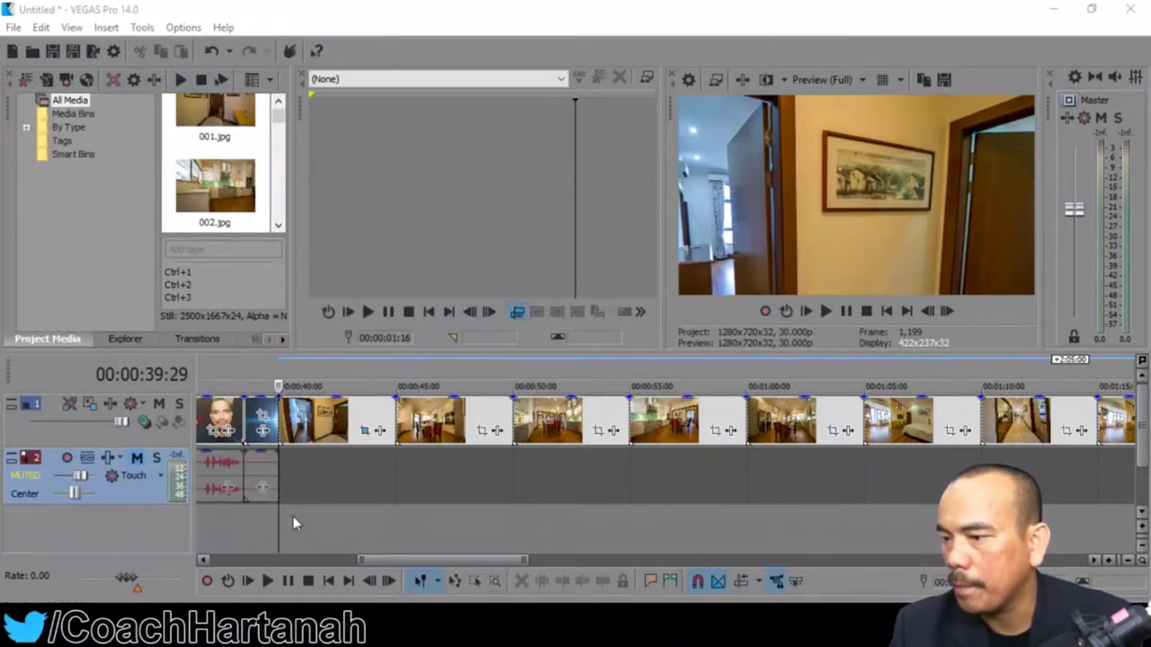
Play back photo 006's pan and zoom together with the photos that follow it
click(829, 312)
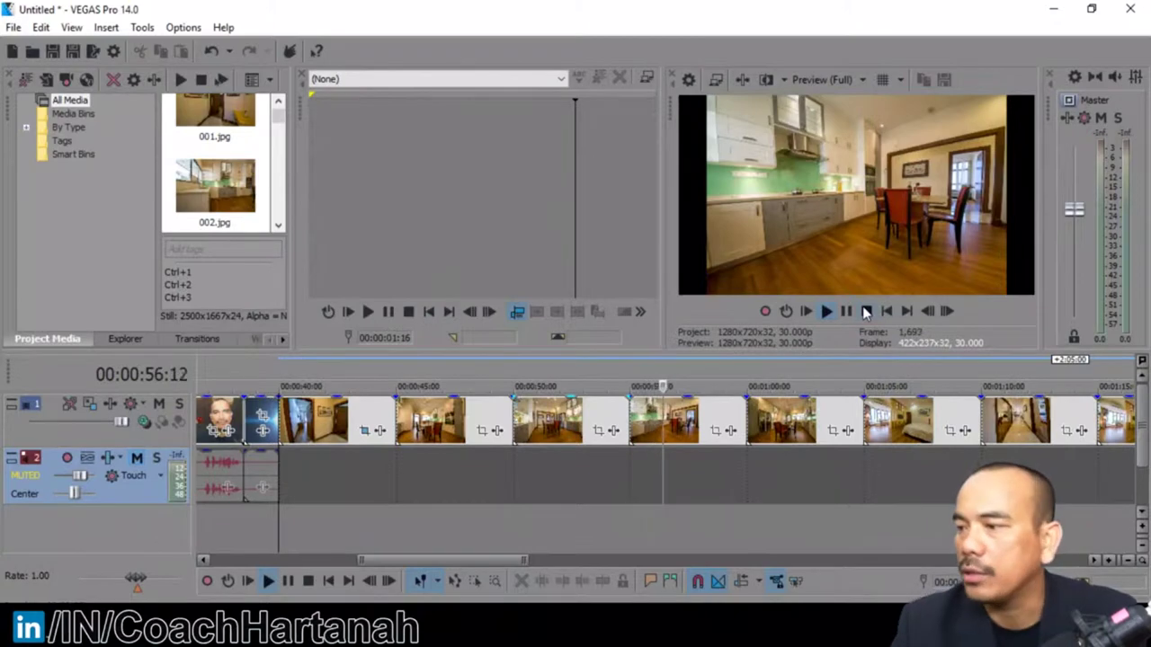
click(866, 311)
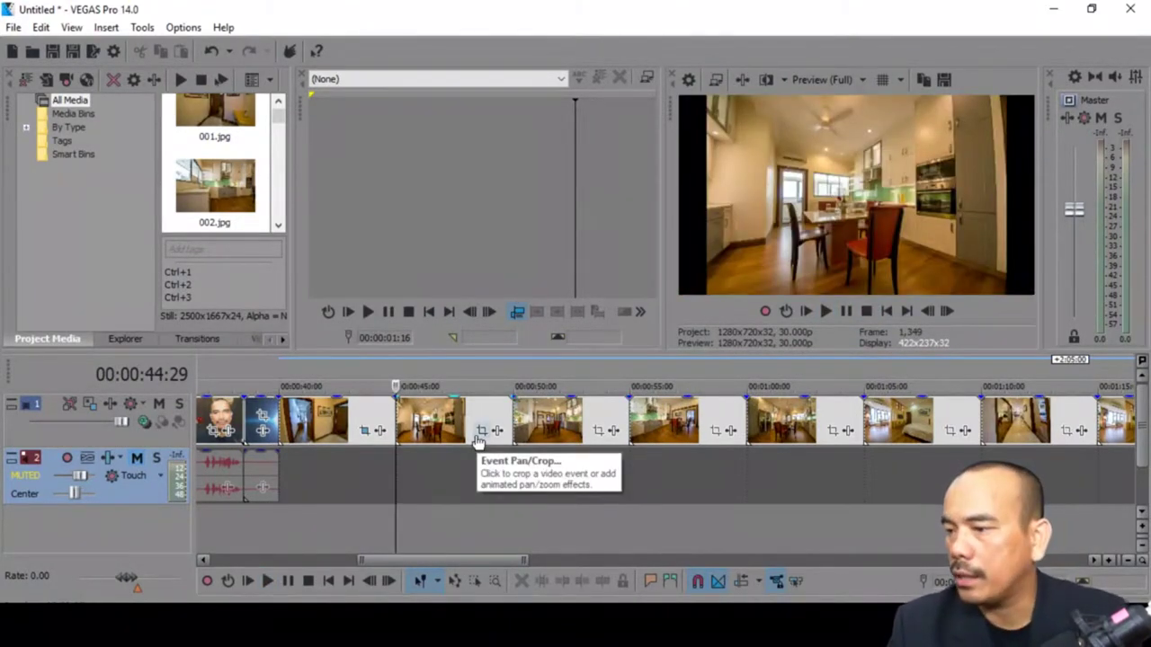
Open Event Pan/Crop for the second photo (007) and match its crop to the output aspect
click(480, 433)
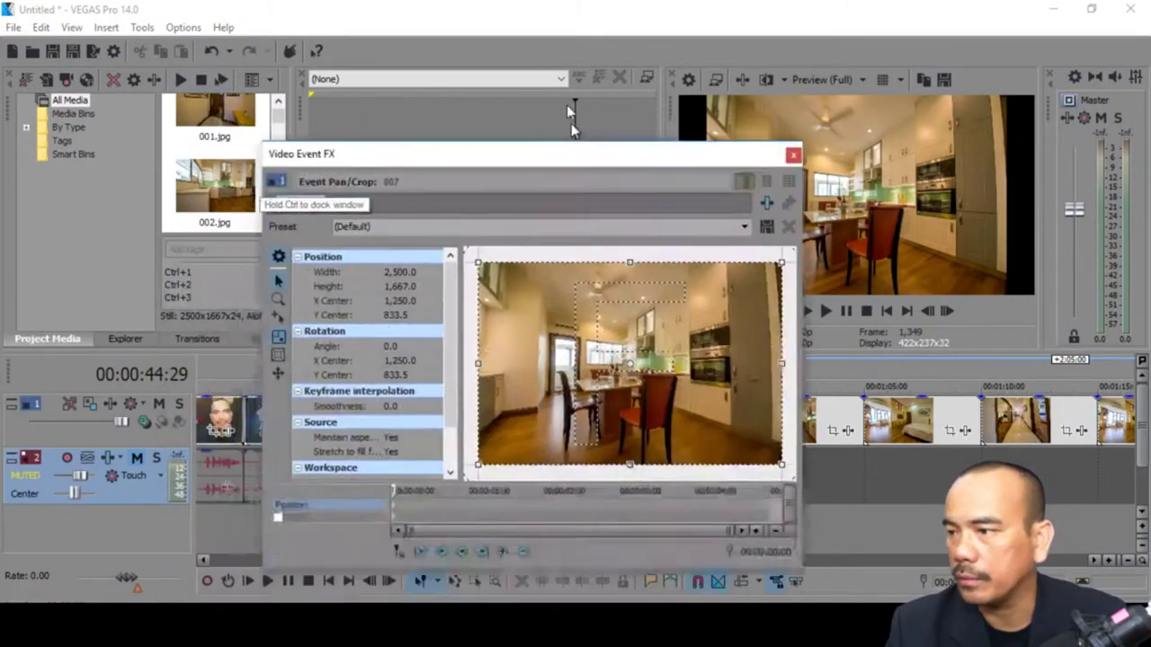
drag(572, 159, 437, 82)
right_click(596, 343)
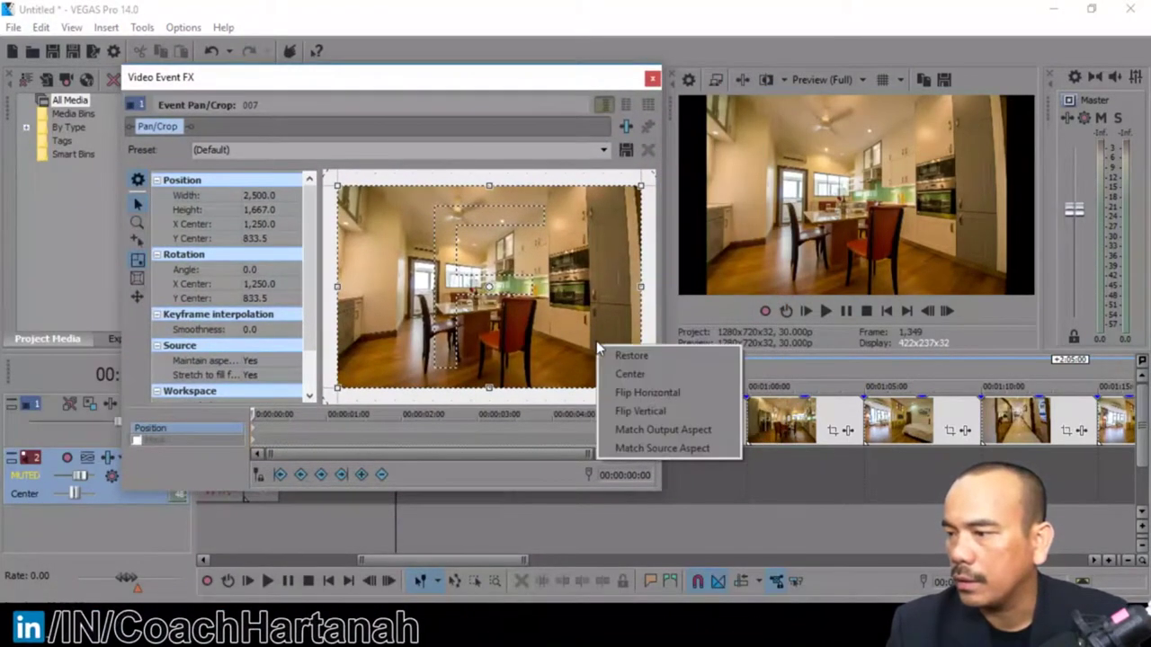
click(657, 430)
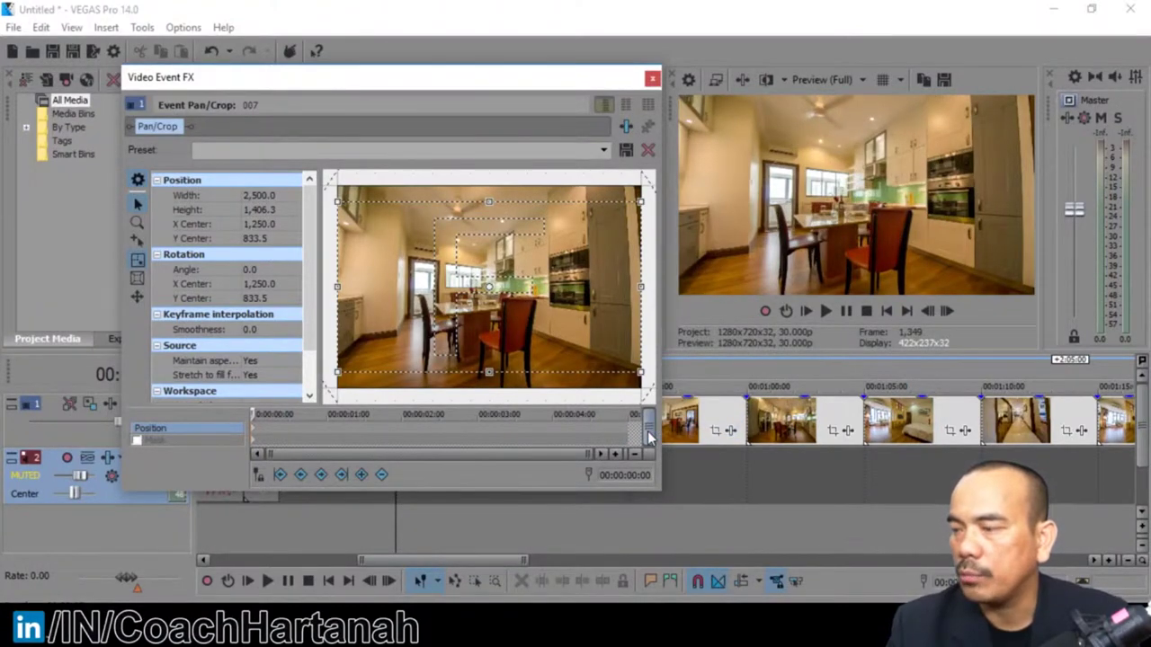
Lower photo 007's starting crop frame to the image's bottom edge, about 2,493 x 1,402 and centred at about 1,253, 961
mouse_move(533, 350)
mouse_down()
mouse_move(525, 336)
mouse_move(532, 345)
mouse_up()
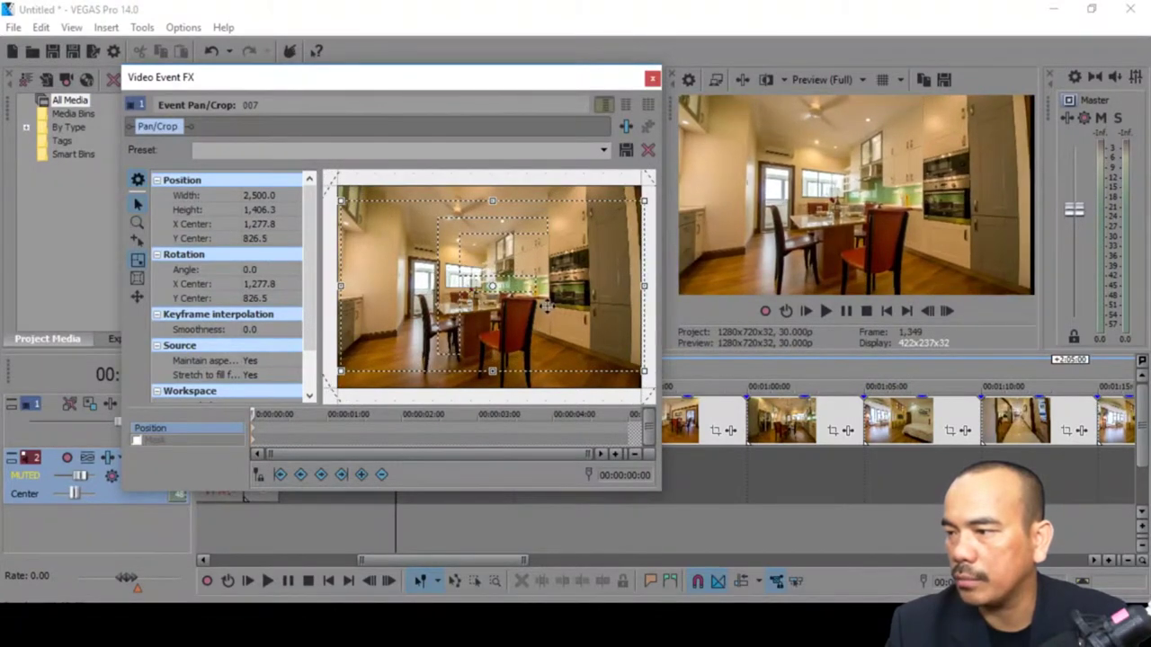
mouse_move(547, 306)
mouse_down()
mouse_move(547, 290)
mouse_move(544, 306)
mouse_up()
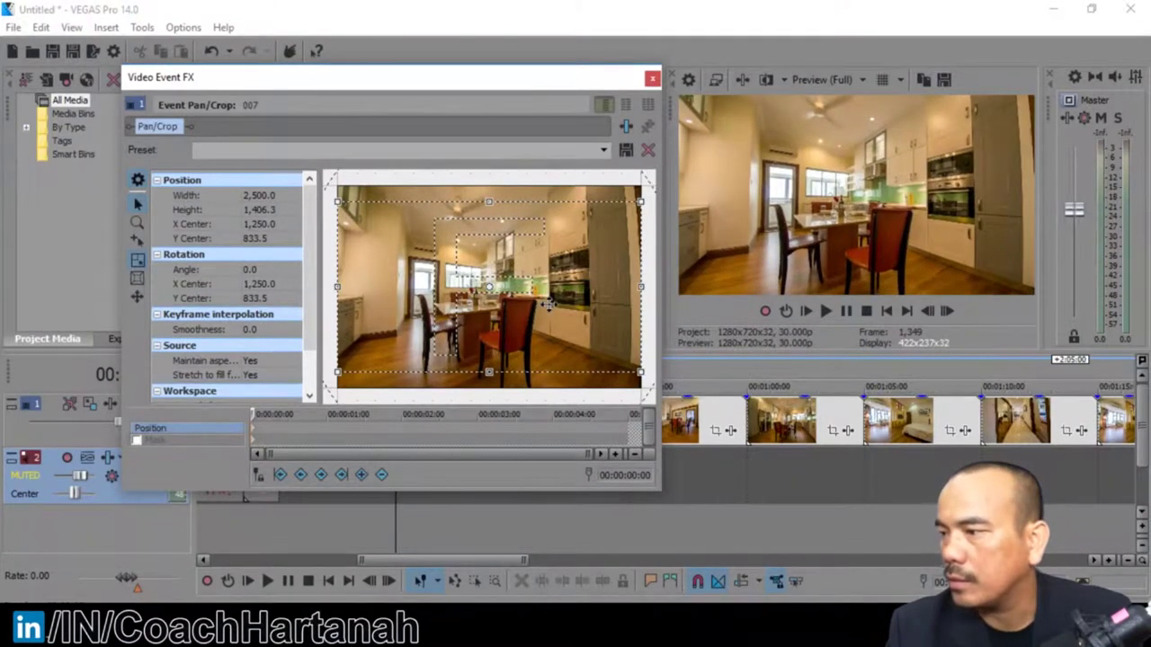
drag(593, 270, 594, 285)
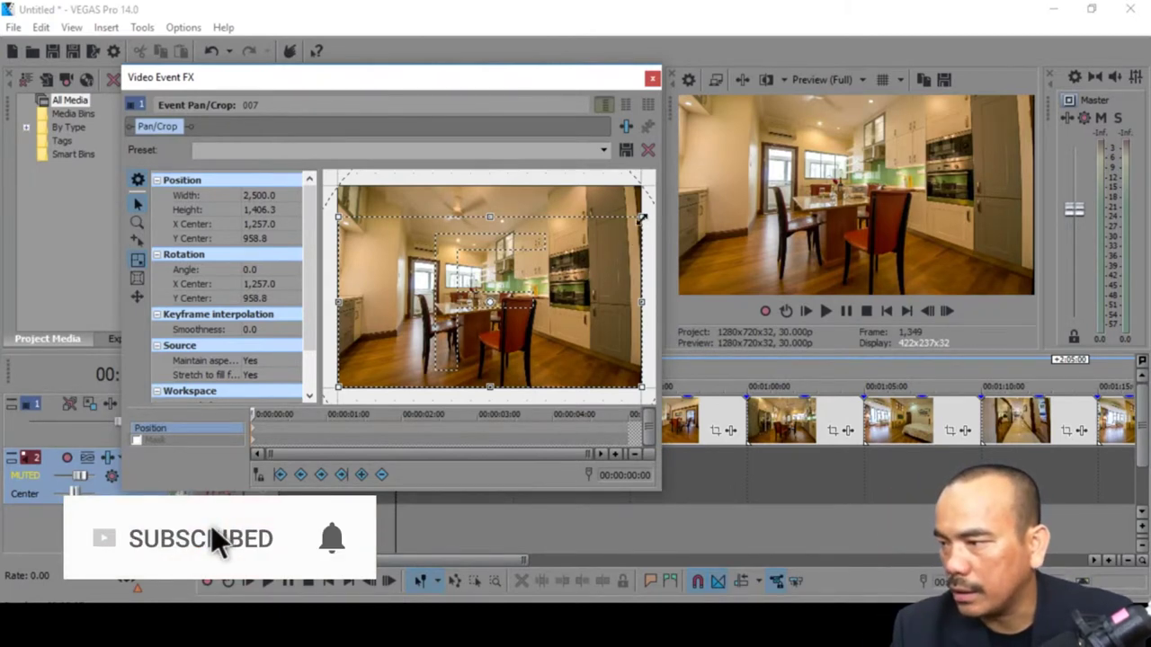
drag(642, 216, 641, 216)
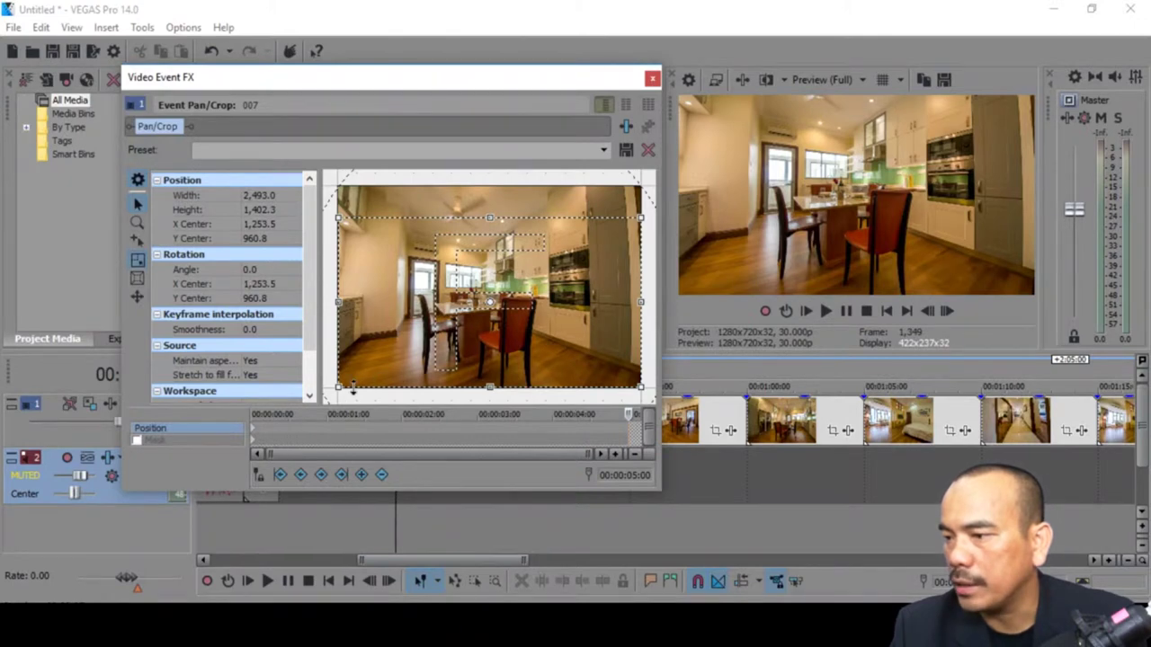
At 00:00:05:00, shrink photo 007's crop to about 2,194 x 1,234 centred near 1,340, 1,037, and close the crop window
drag(335, 391, 371, 378)
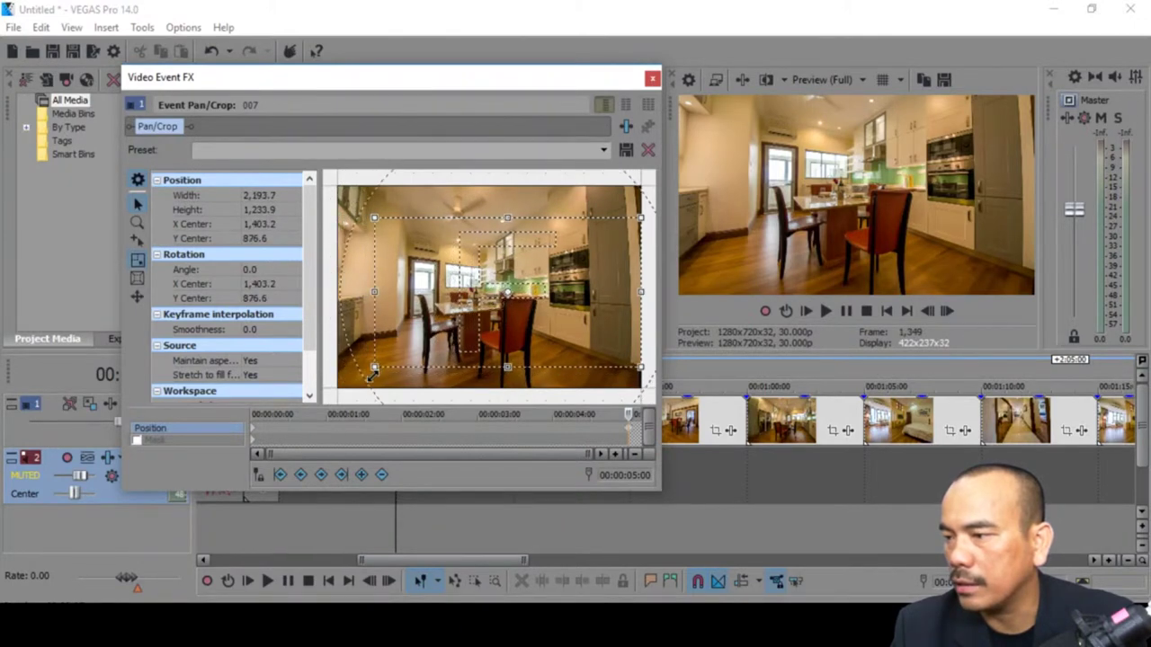
drag(540, 308, 536, 324)
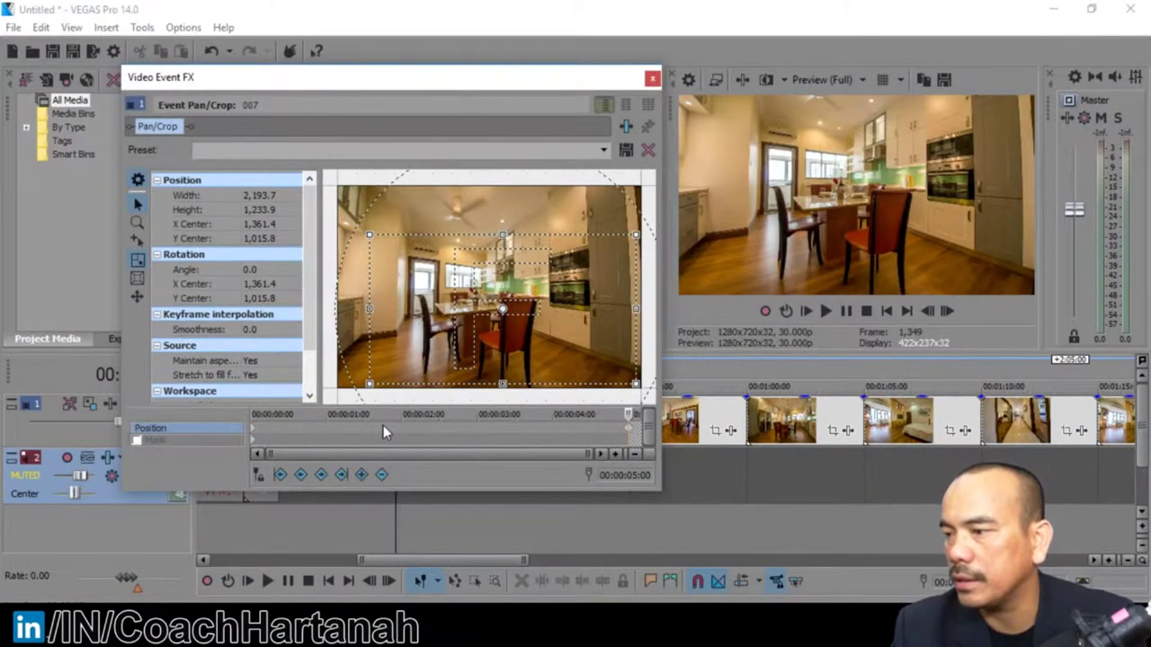
drag(528, 358, 526, 359)
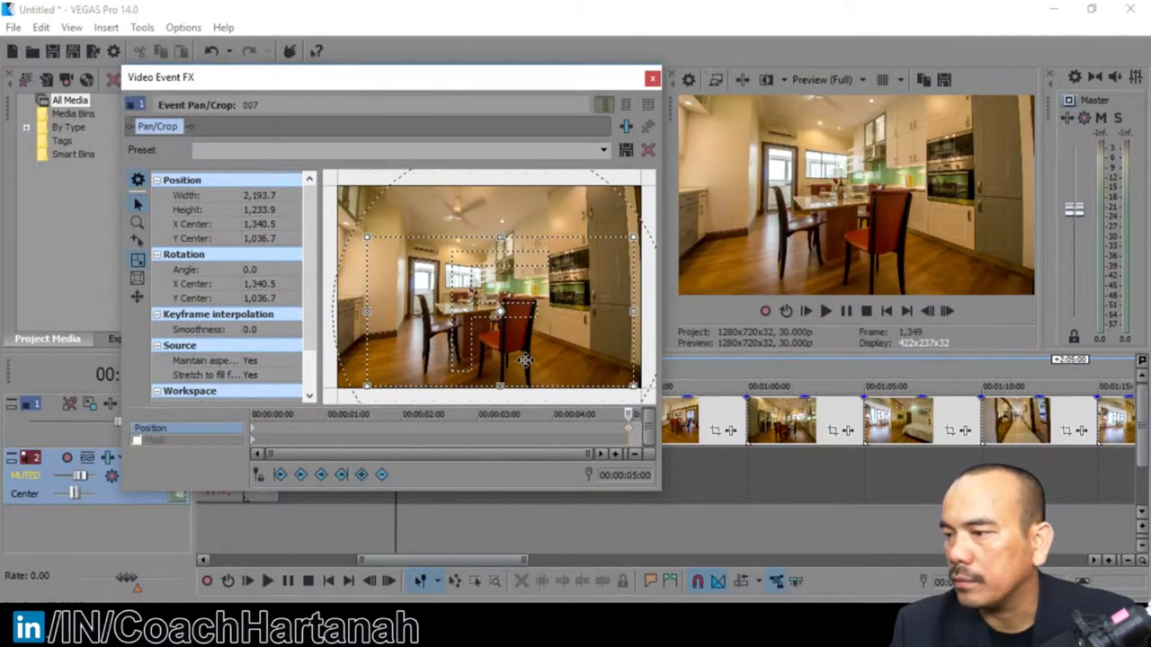
click(653, 79)
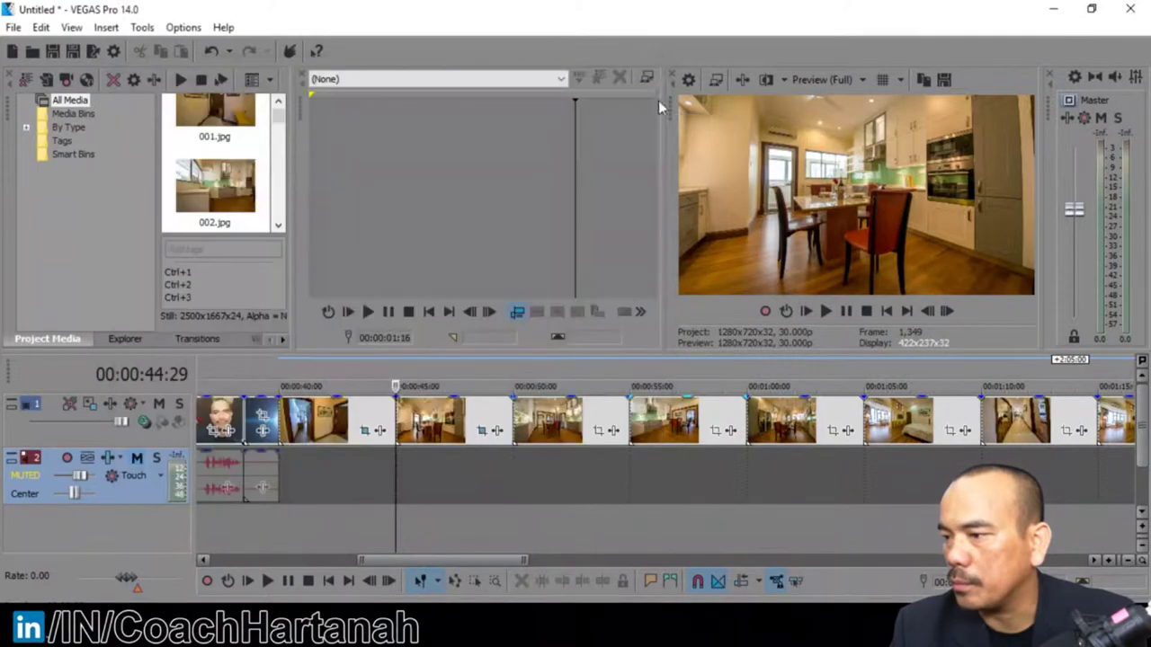
Play back photo 007's zoom and the uncropped kitchen photos after it
click(824, 313)
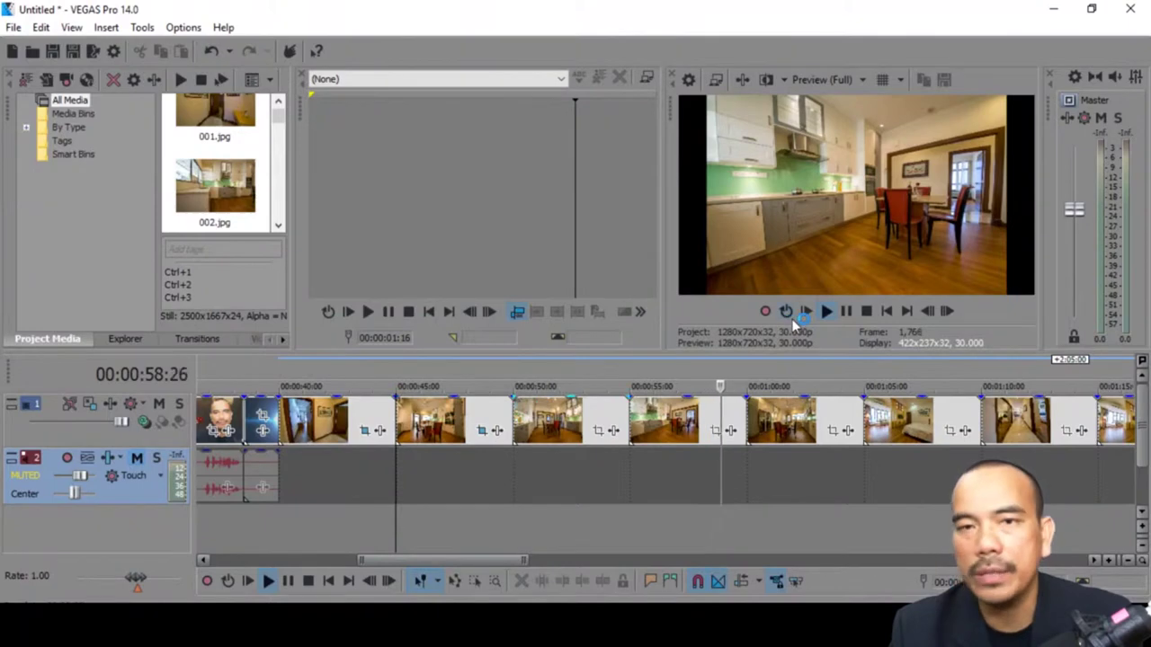
key(space)
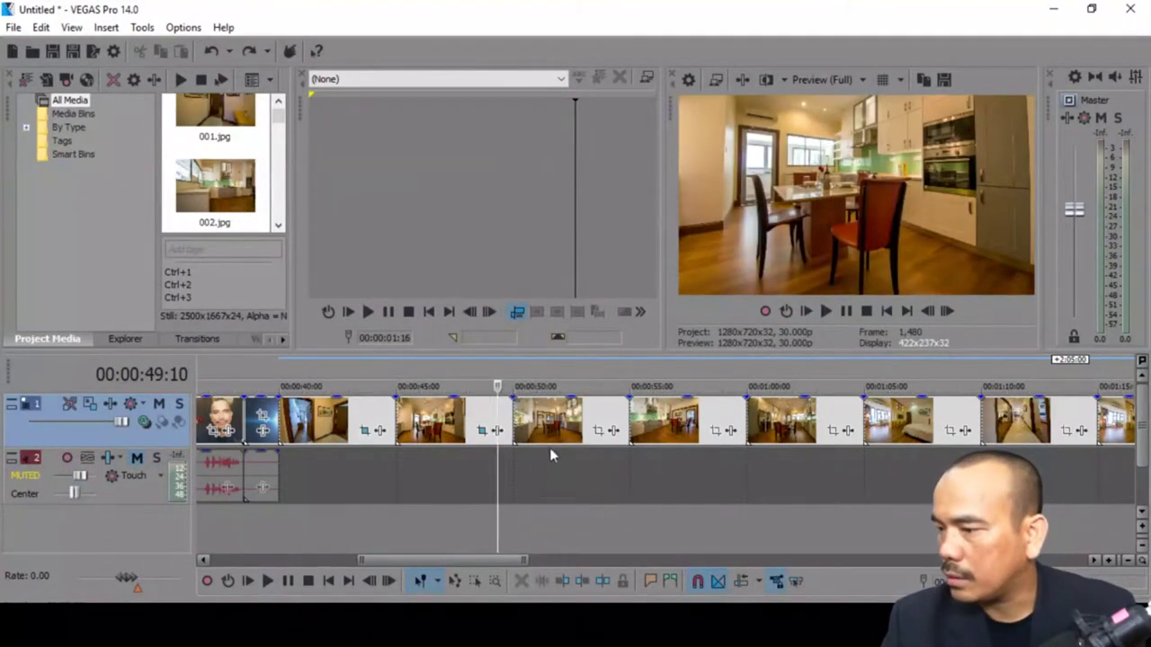
Compare the second, third and fourth photos on the timeline, and select the third photo at 00:00:52:25
click(435, 489)
click(538, 490)
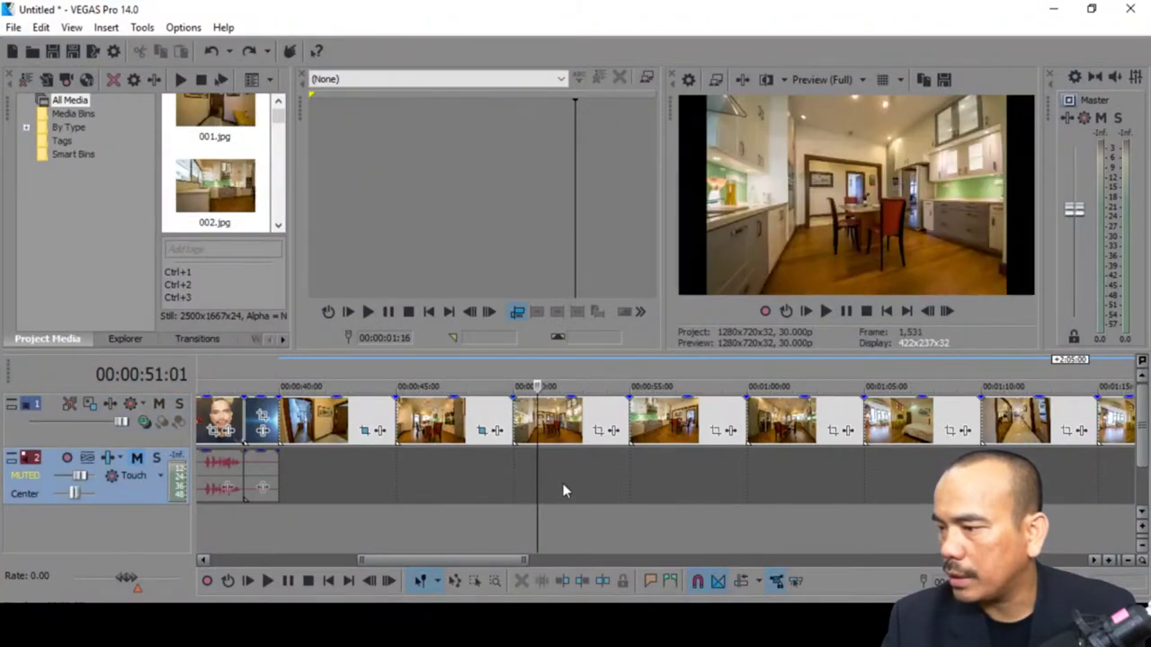
click(589, 481)
click(645, 473)
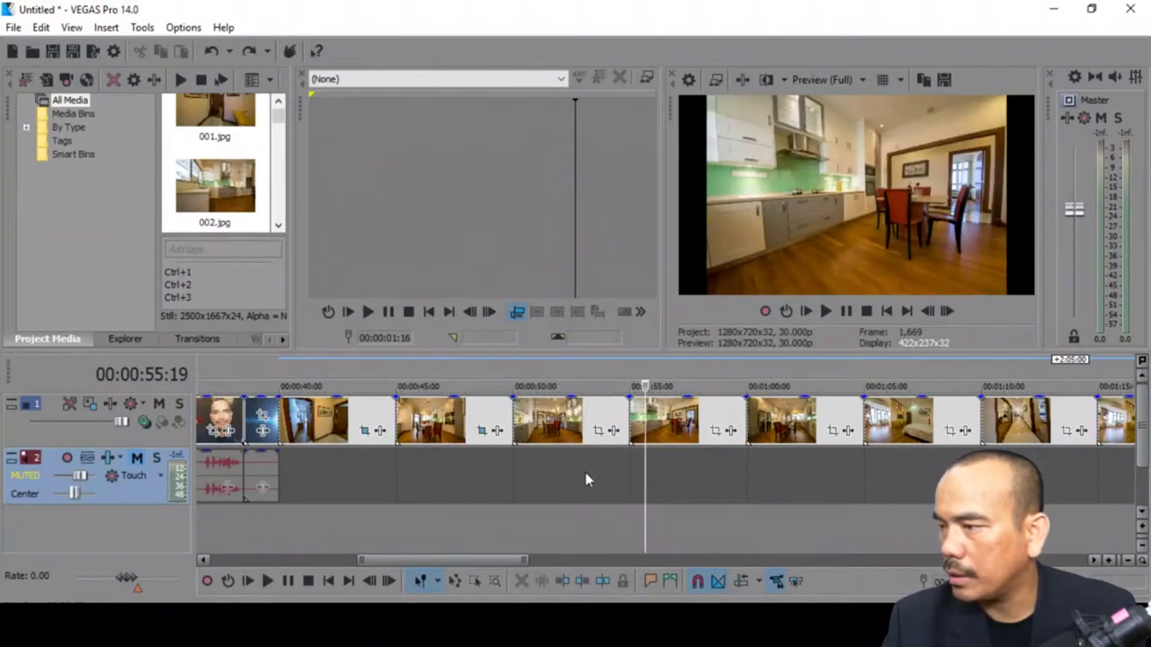
click(560, 480)
click(668, 473)
click(596, 472)
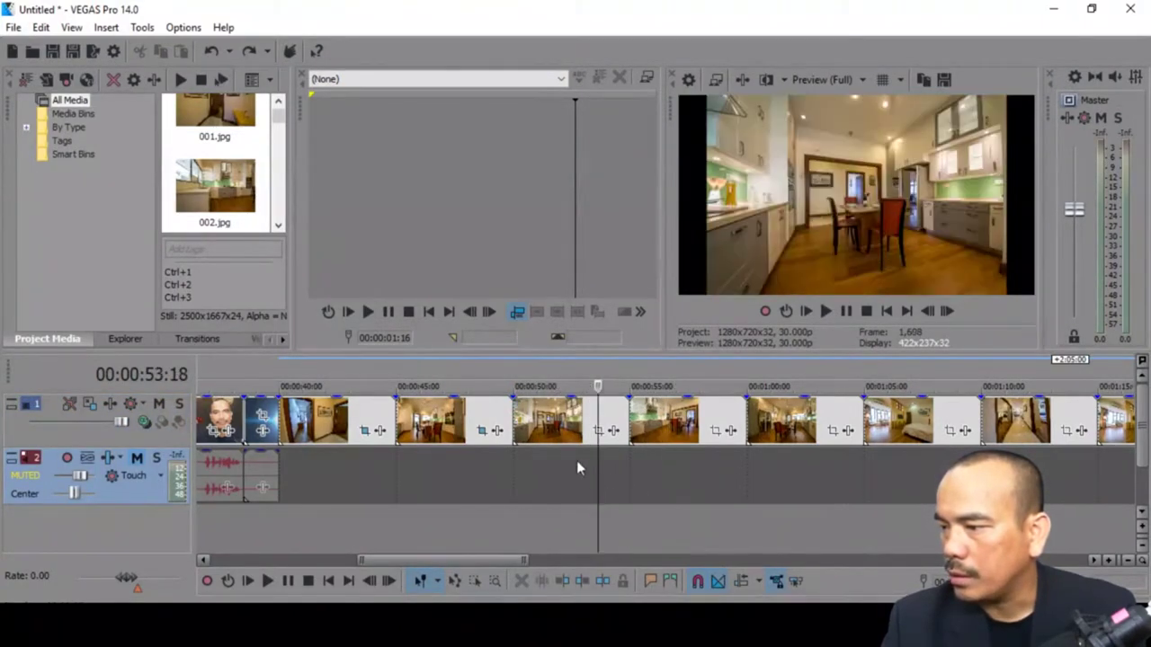
click(552, 438)
click(429, 496)
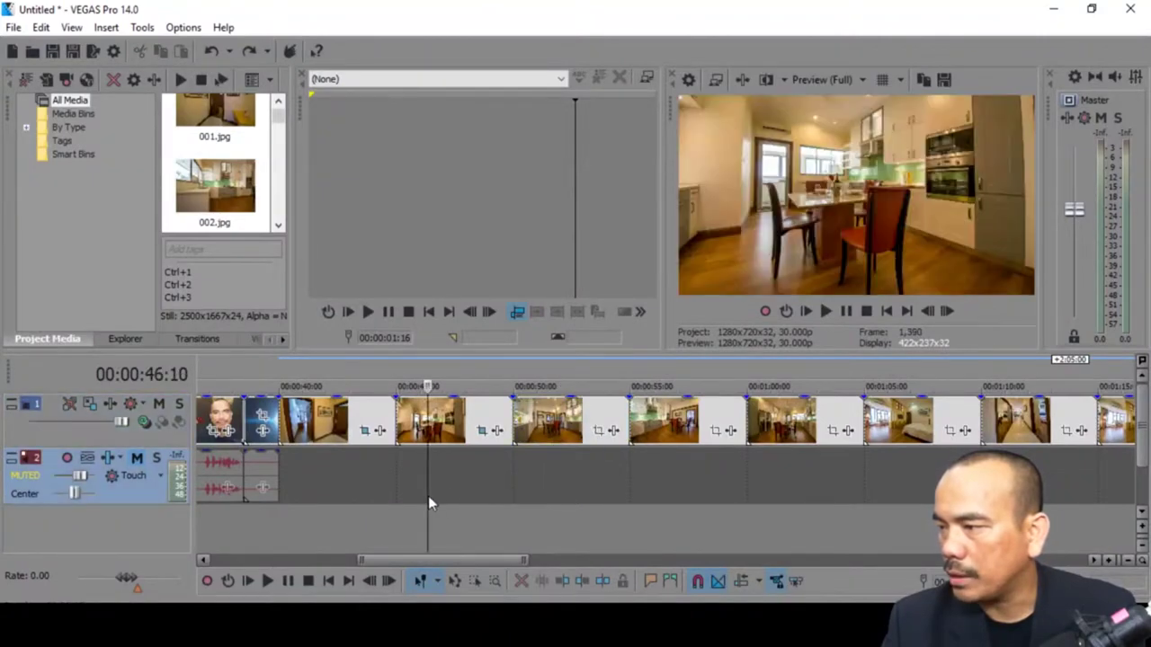
click(550, 492)
click(580, 419)
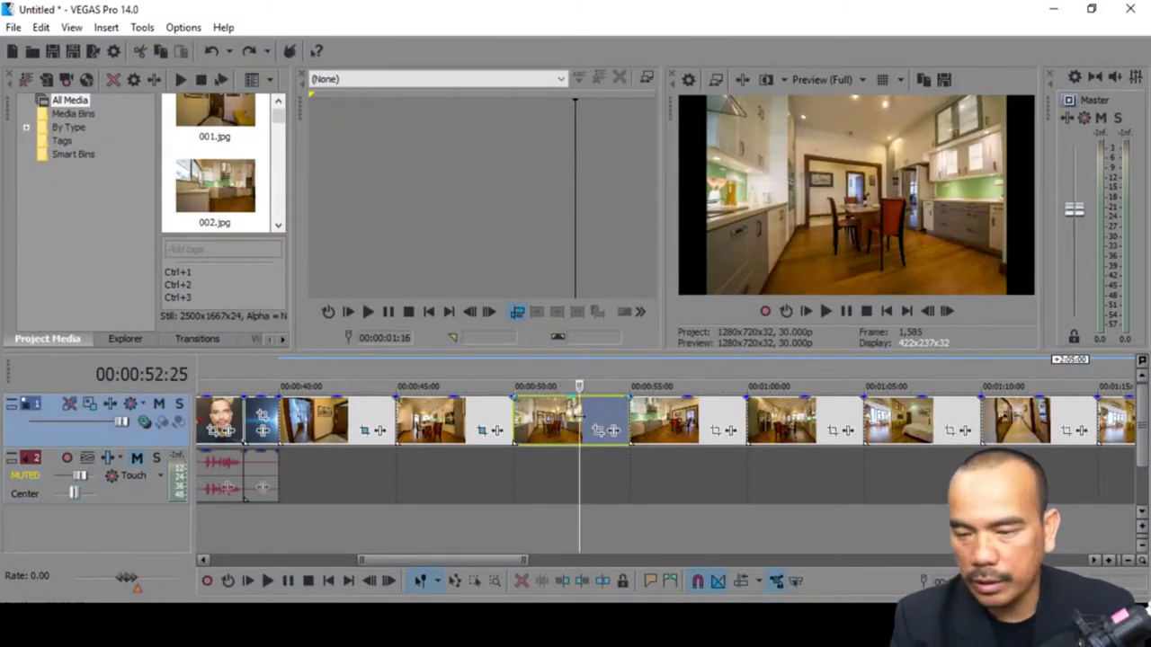
Delete the third photo from the timeline and place the cursor at 00:00:54:29, by the start of the photo after it
key(Delete)
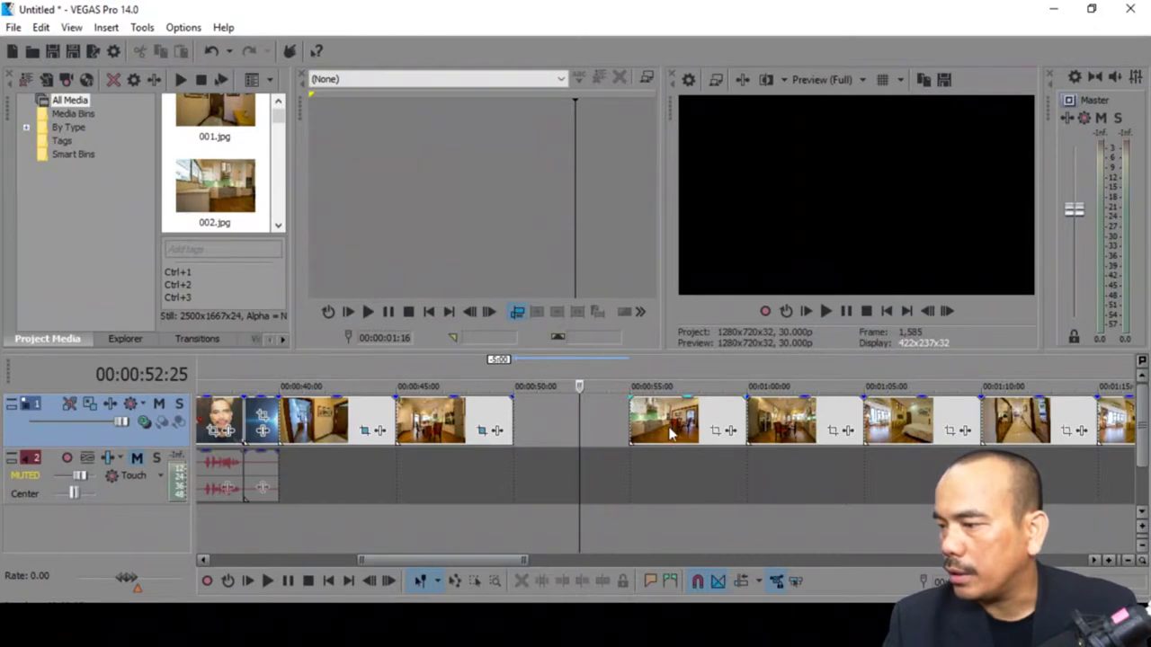
click(625, 484)
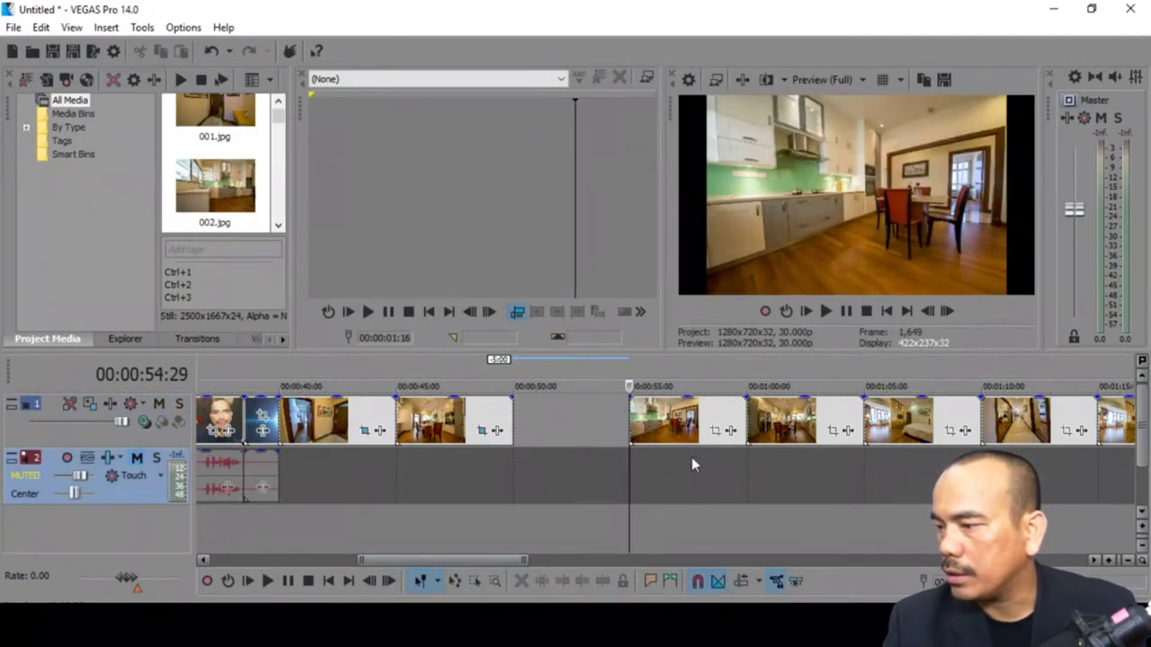
Match photo 009's crop to the output aspect and set its starting frame to about 2,027 x 1,140, centred near 1,480, 798
click(716, 434)
right_click(509, 331)
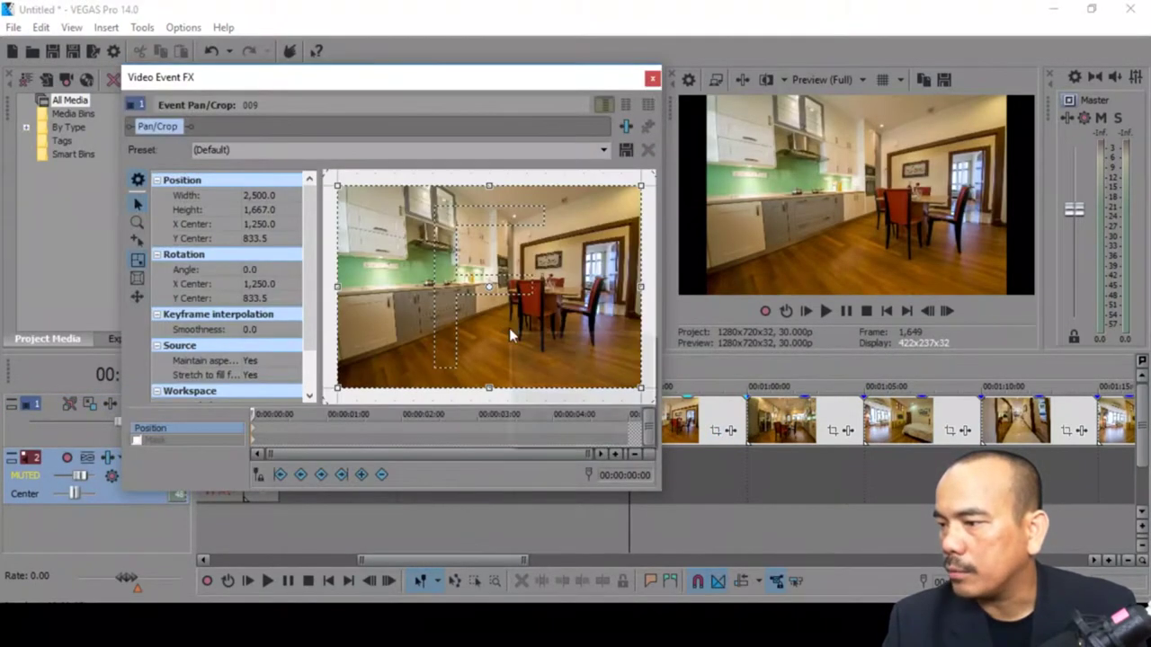
click(583, 419)
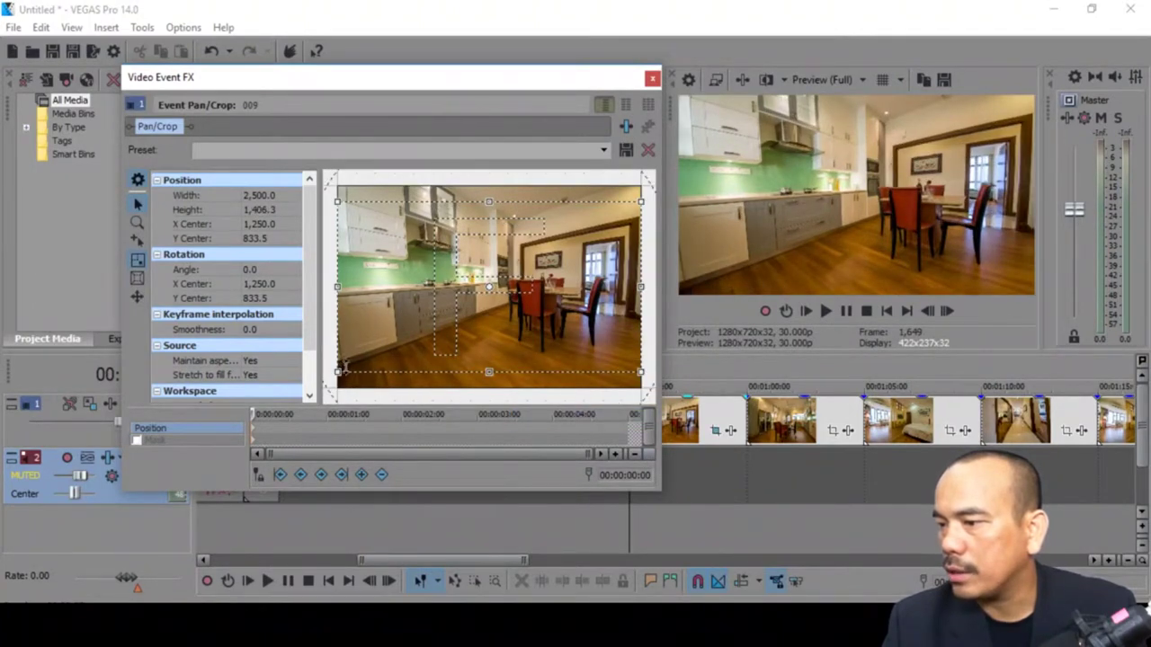
drag(341, 371, 467, 363)
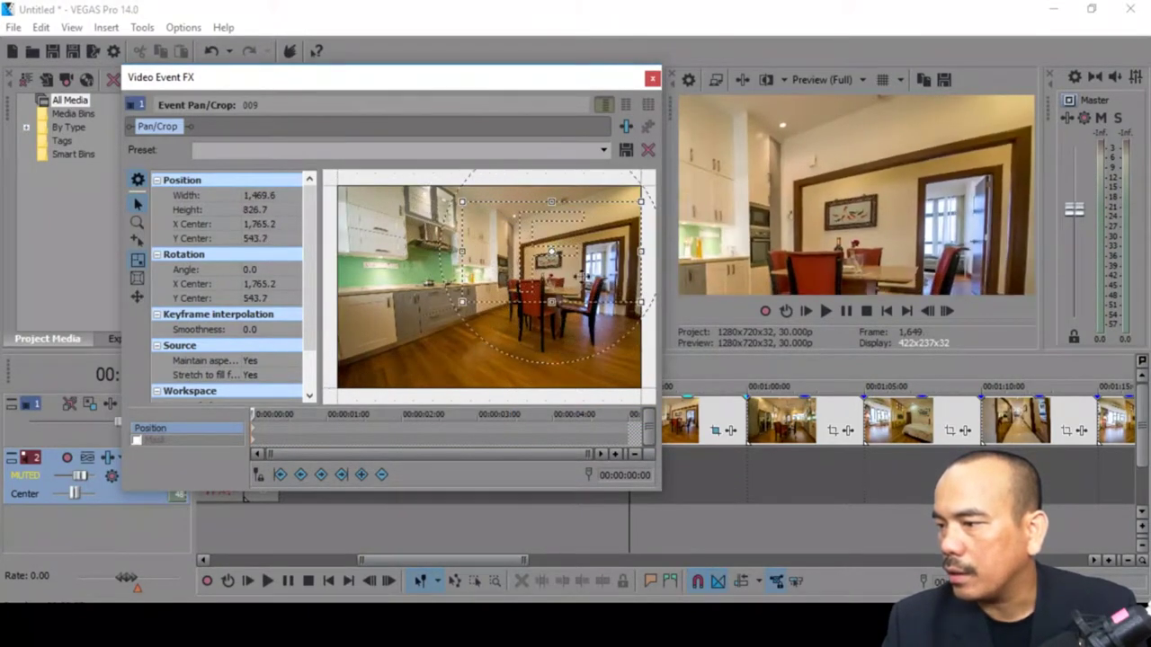
drag(581, 276, 458, 295)
drag(528, 342, 588, 358)
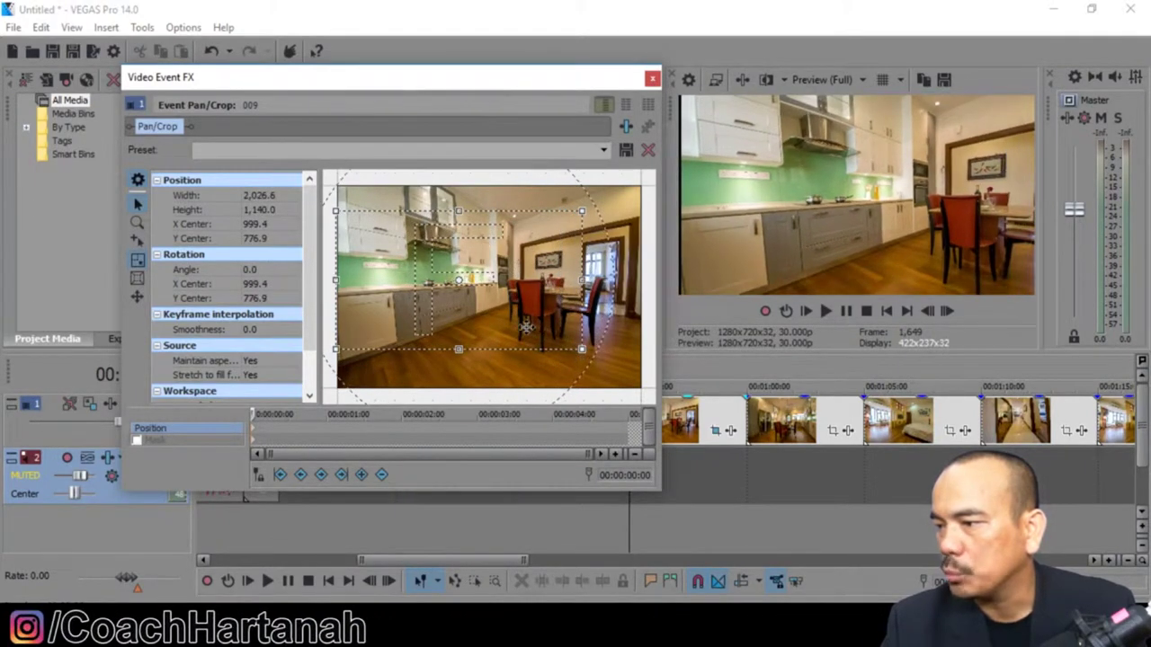
drag(522, 323, 580, 329)
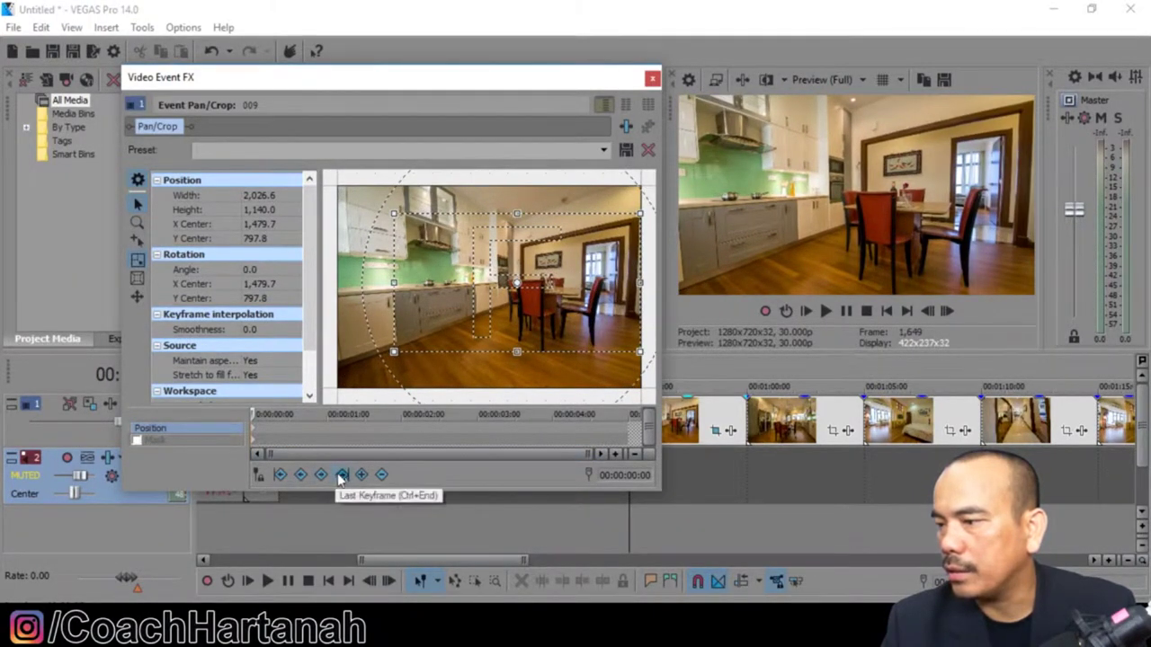
At 00:00:05:00, pan photo 009's crop frame to a centre near 1,020, 826, and play back the animation
click(381, 473)
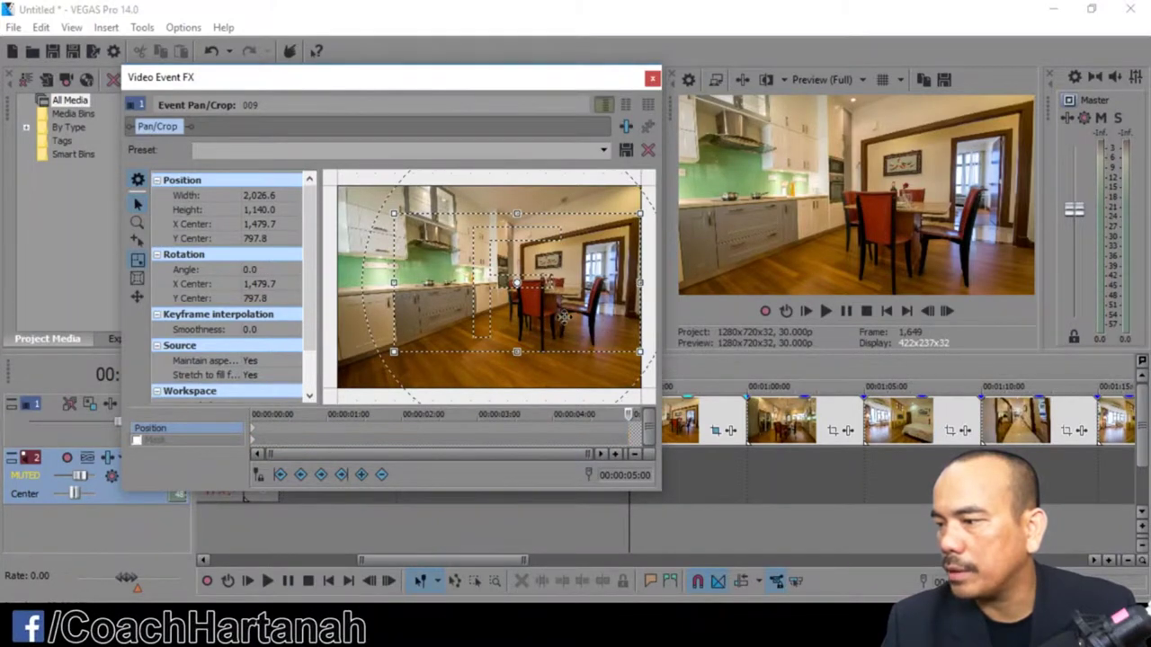
drag(578, 311, 523, 316)
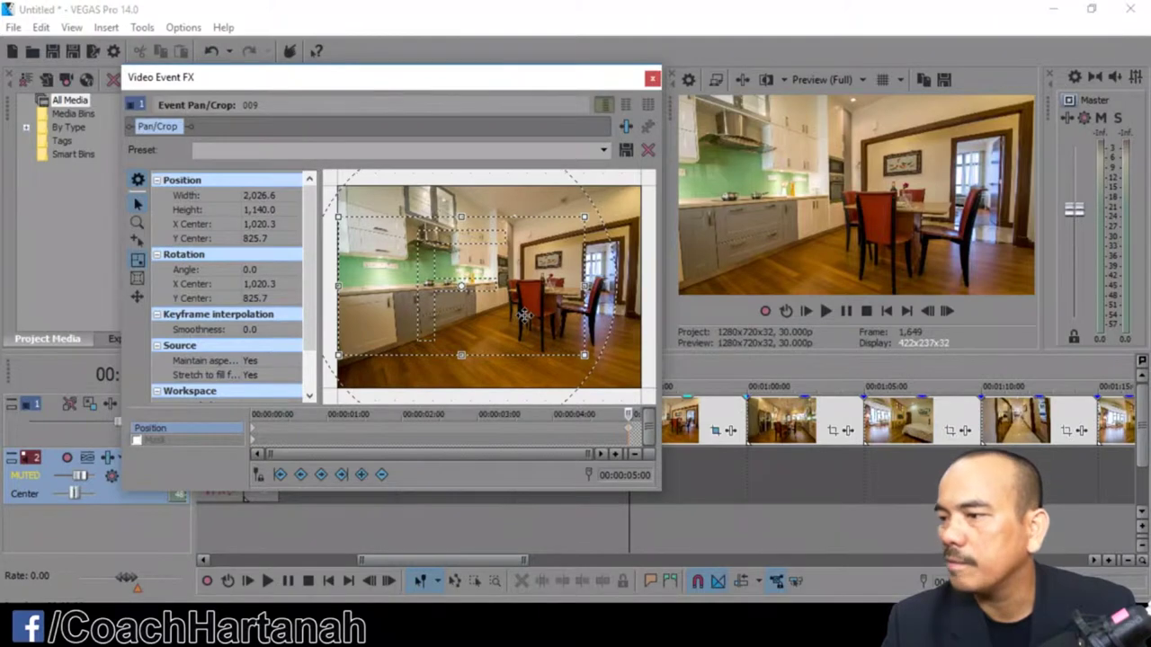
click(652, 78)
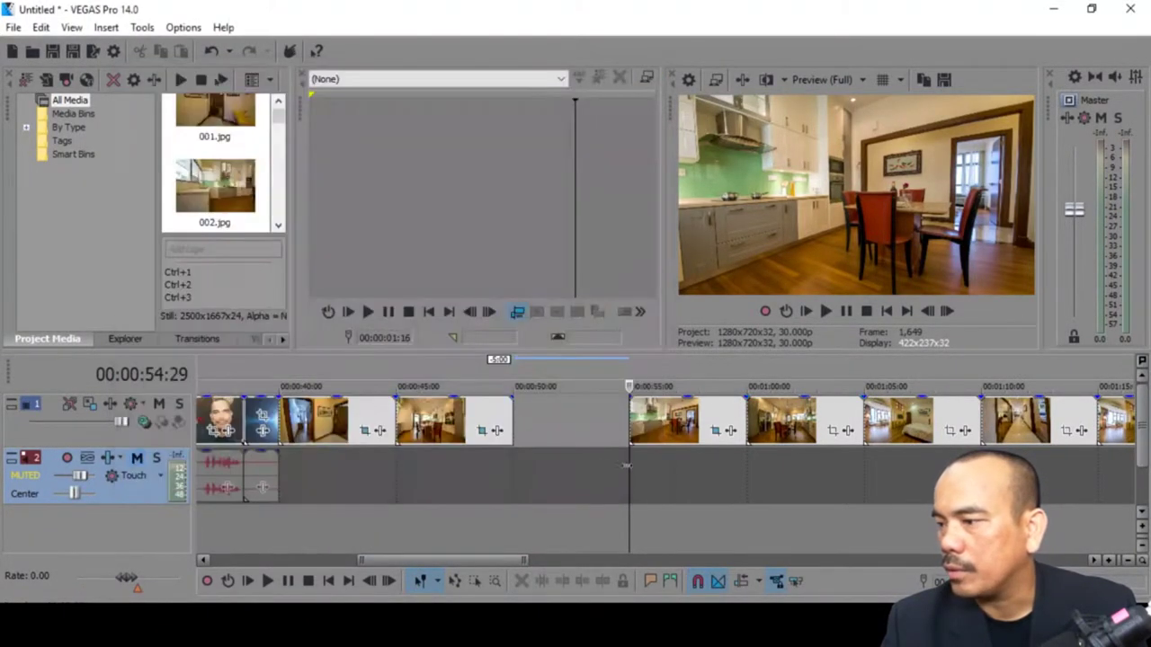
click(822, 311)
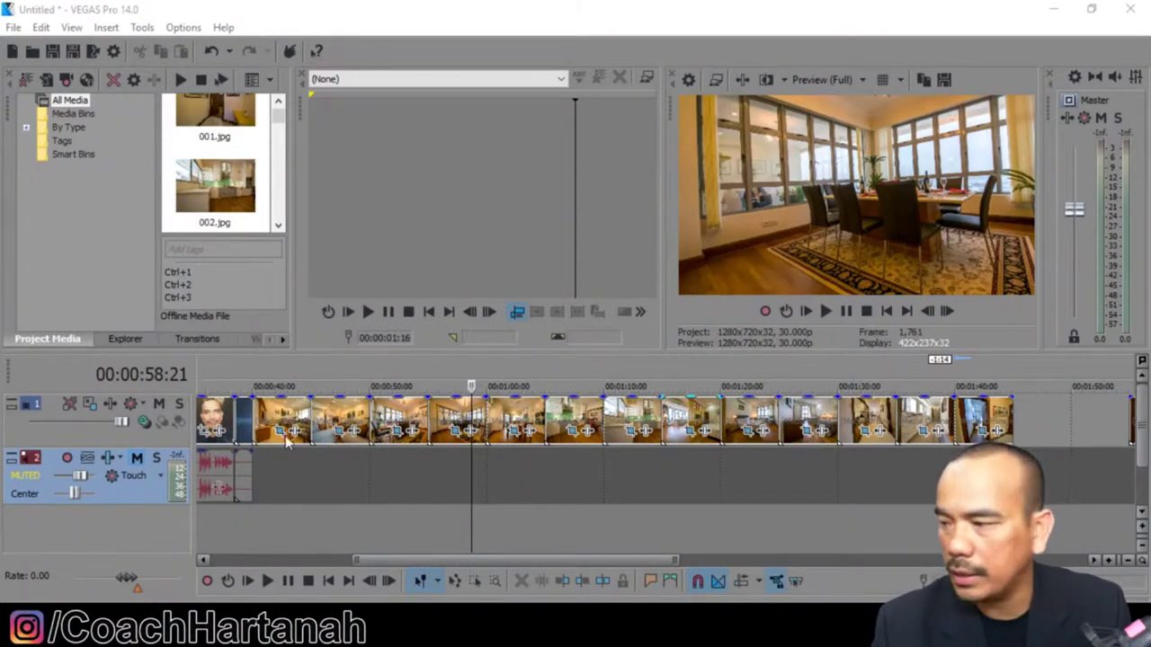
Place the outro.mp4 clip directly after the row of animated photos and delete its audio event
drag(286, 438, 1034, 476)
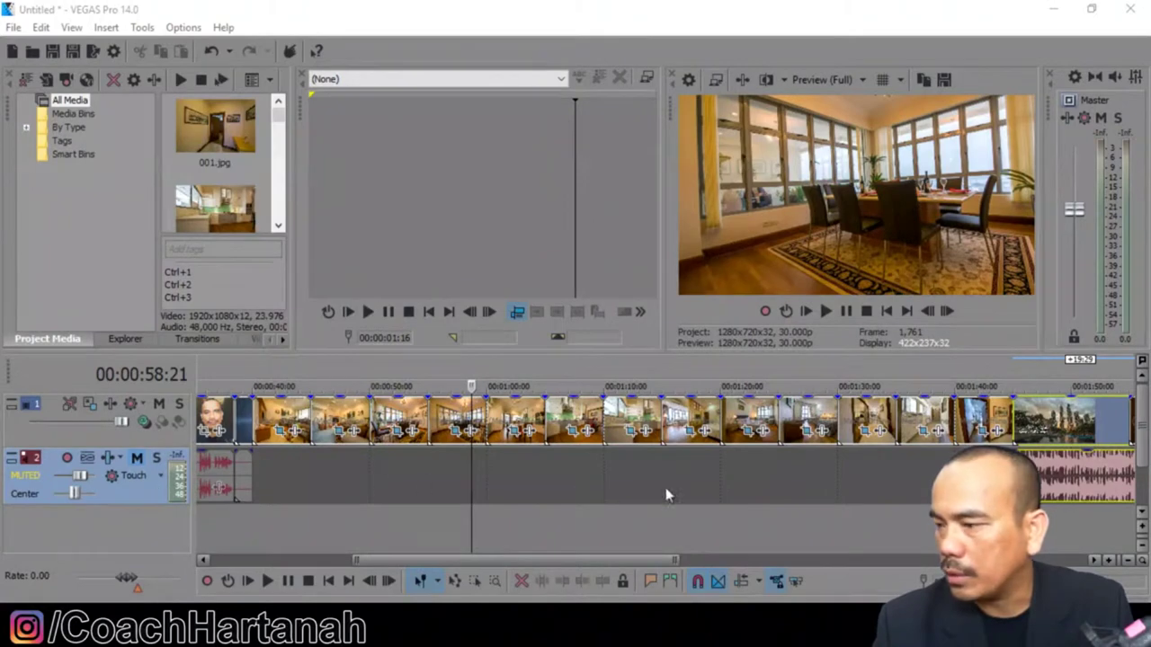
click(1081, 470)
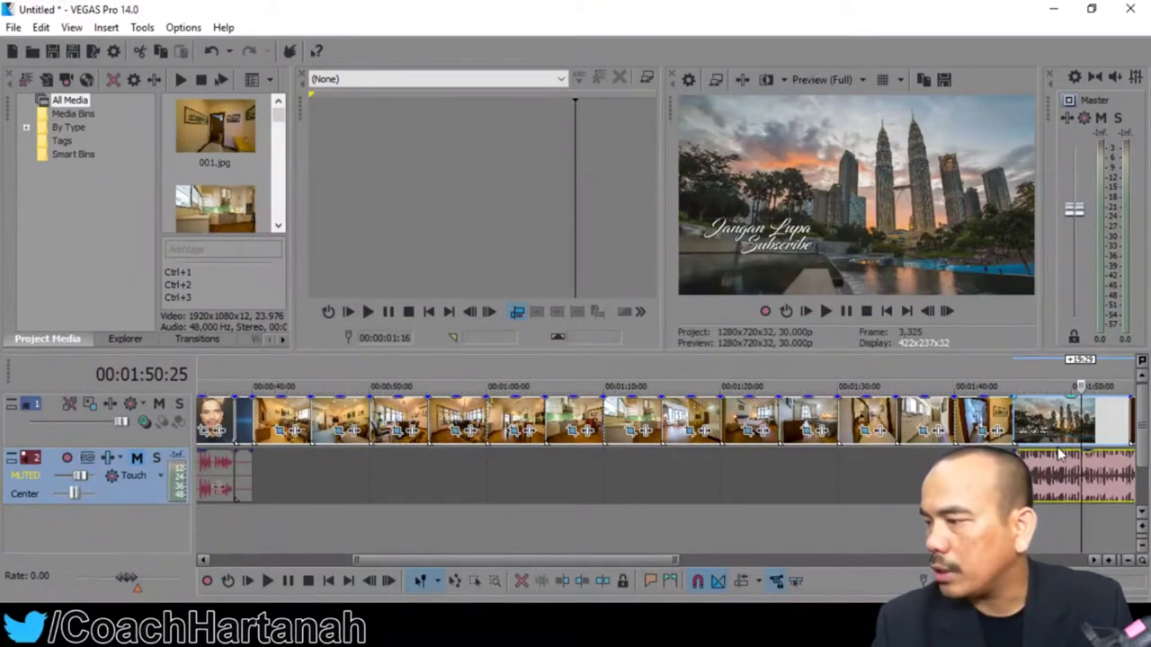
click(1059, 456)
click(971, 477)
click(1086, 480)
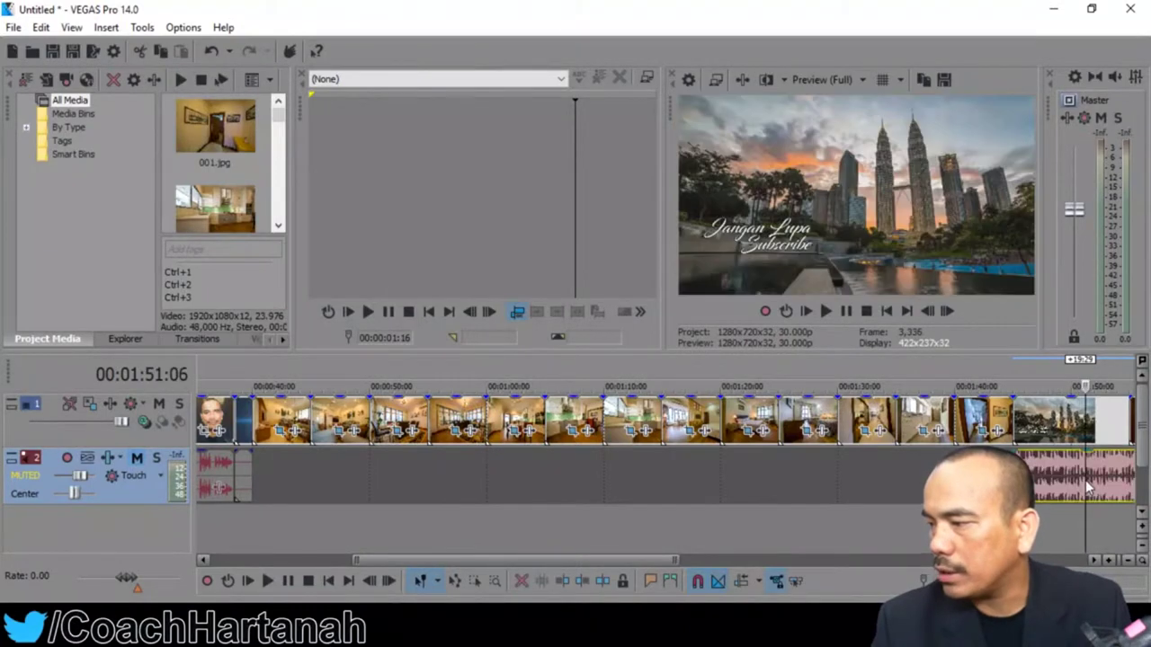
key(Delete)
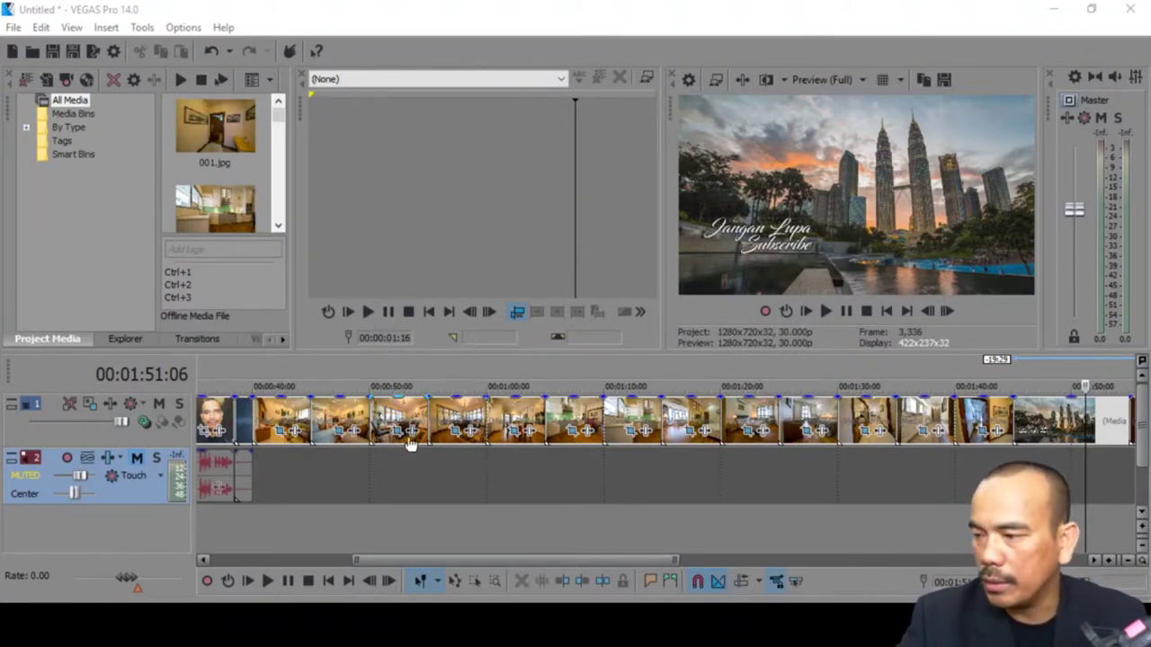
Mark a time selection from 00:01:56:26 to the last photo's end, and move the cursor to 00:02:19:23
scroll(511, 555, down, 3)
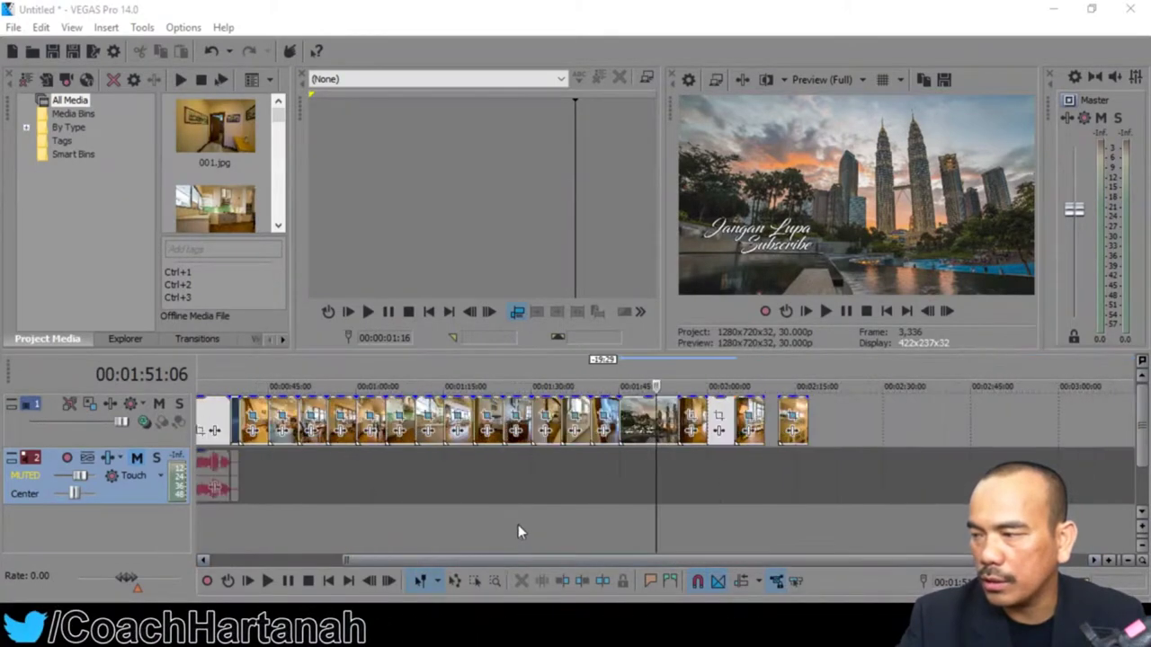
drag(531, 558, 321, 559)
scroll(364, 524, right, 5)
drag(965, 530, 848, 530)
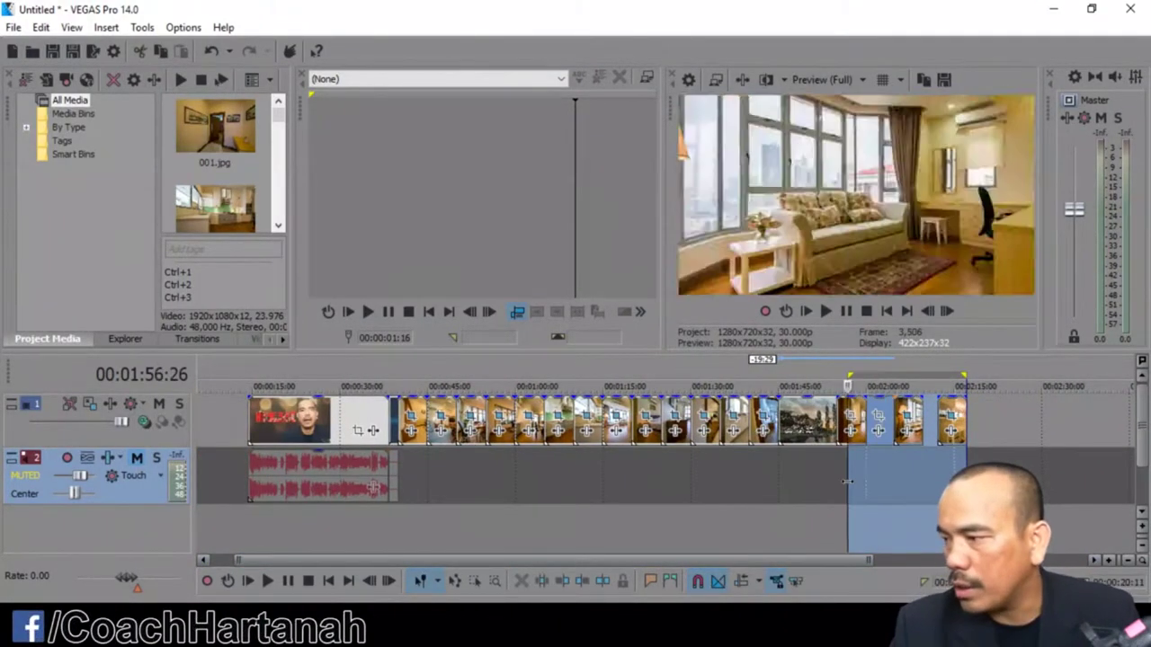
click(981, 531)
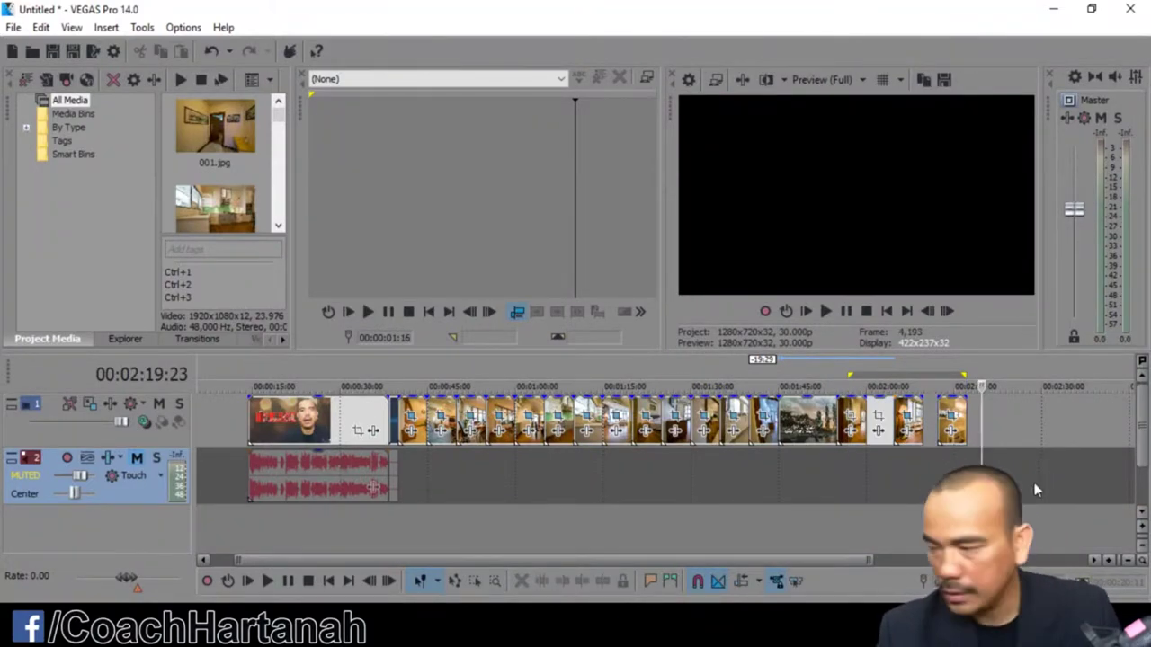
Restore the outro clip's audio event, check which video clips it spans, and delete it again
scroll(1054, 487, down, 2)
drag(1150, 486, 683, 476)
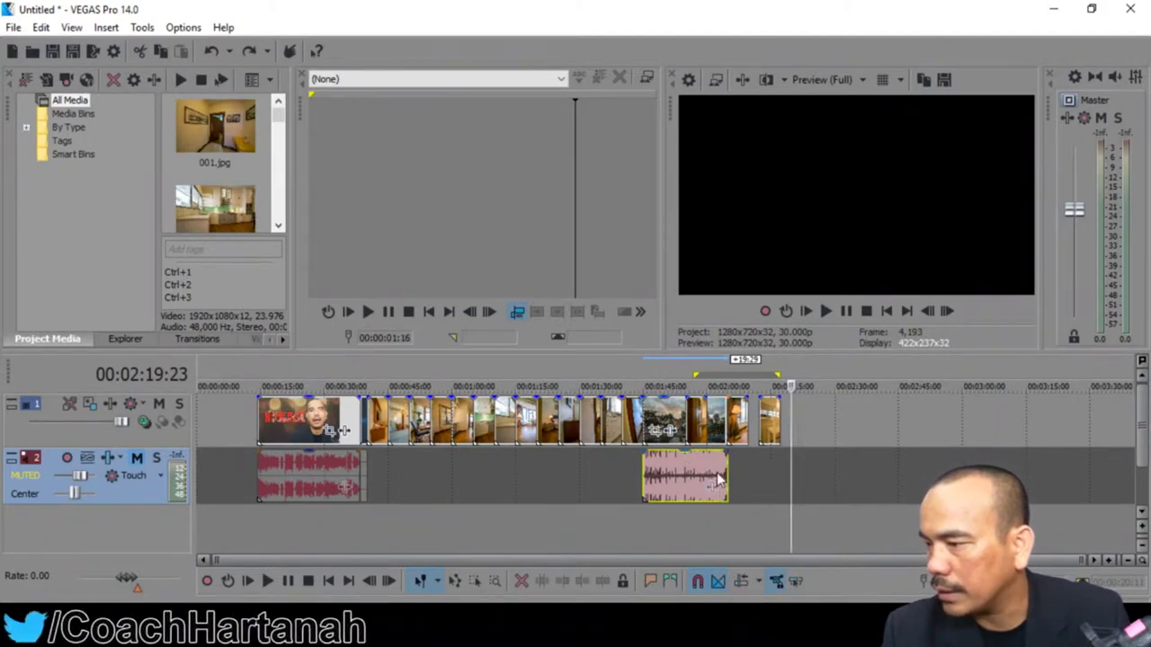
scroll(745, 475, up, 2)
click(524, 470)
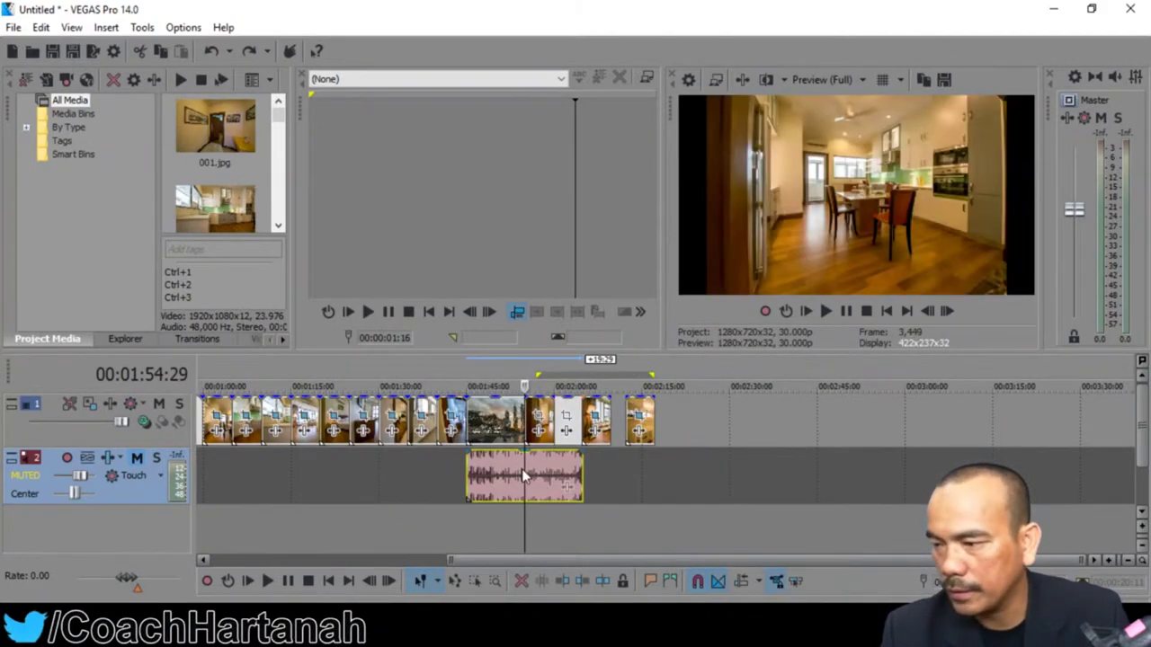
click(604, 489)
click(569, 486)
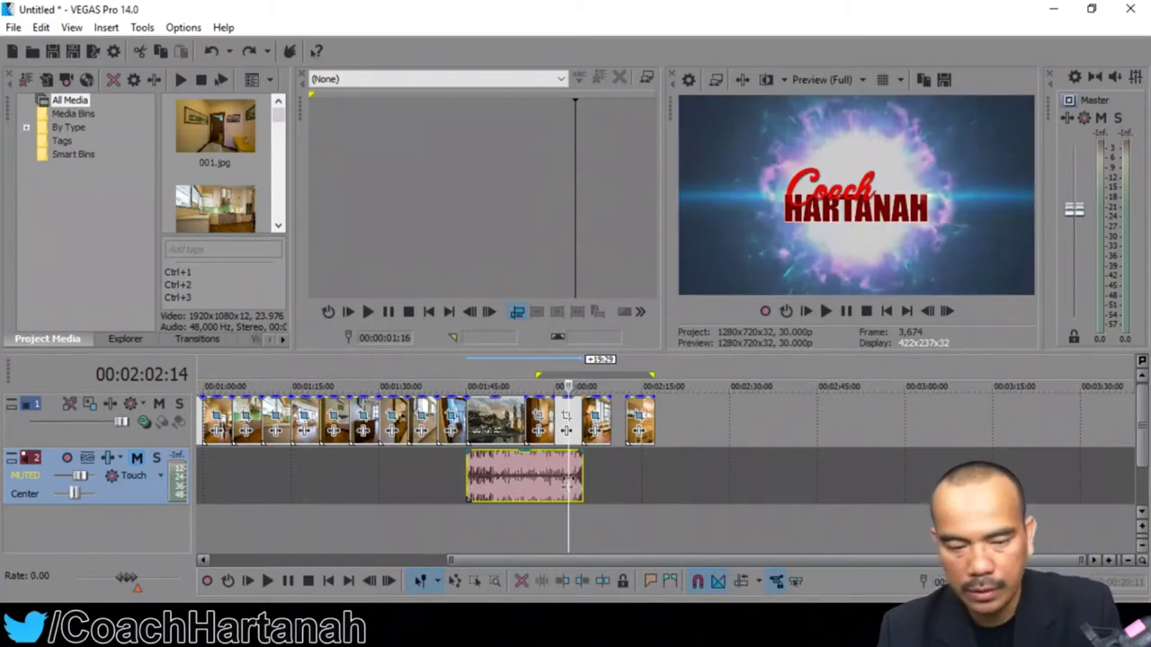
key(Delete)
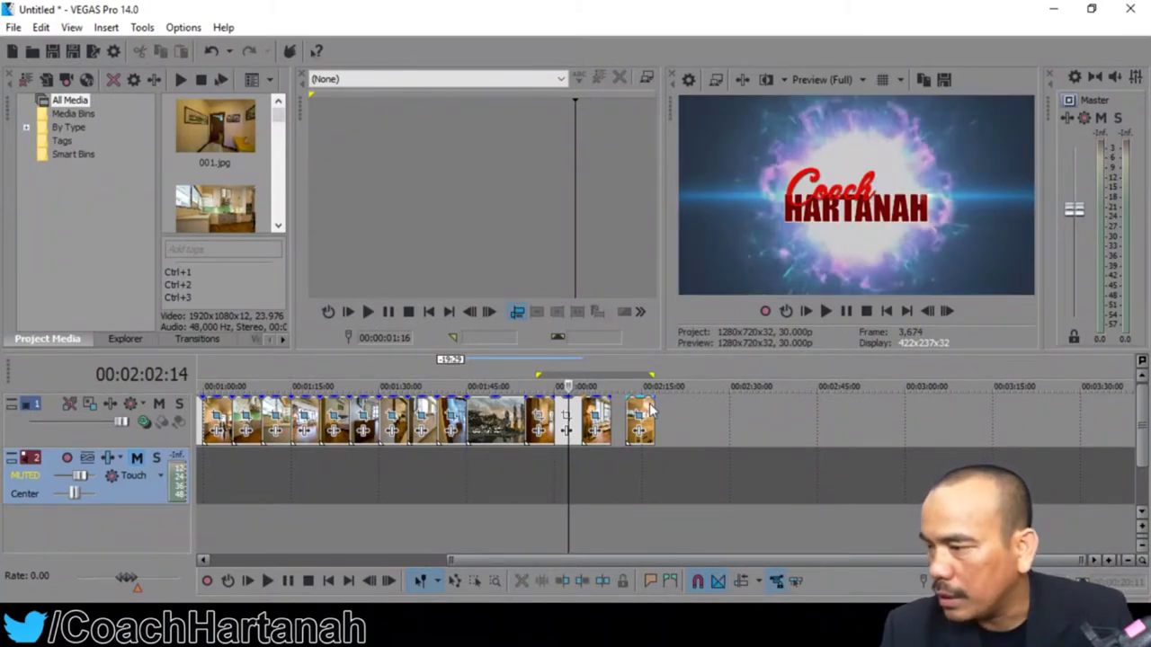
Move the last two photos further along the timeline, clear of the closing logo clip, and check the clips around 00:01:59:01
drag(642, 424, 806, 424)
scroll(642, 416, up, 3)
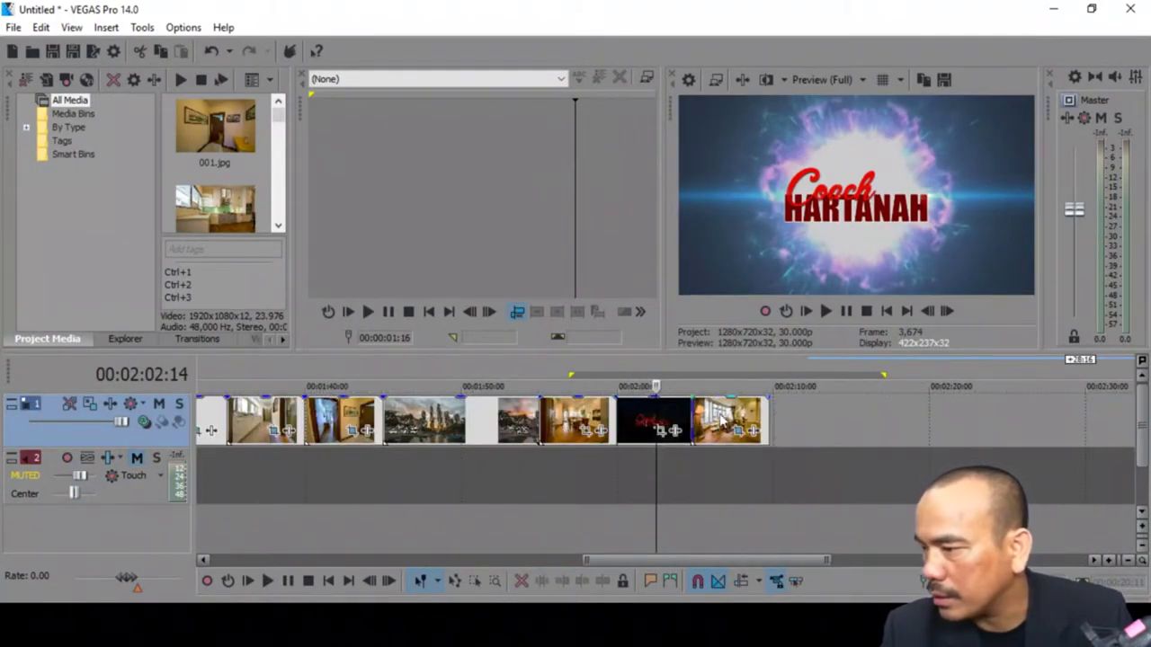
drag(724, 422, 1047, 422)
click(709, 487)
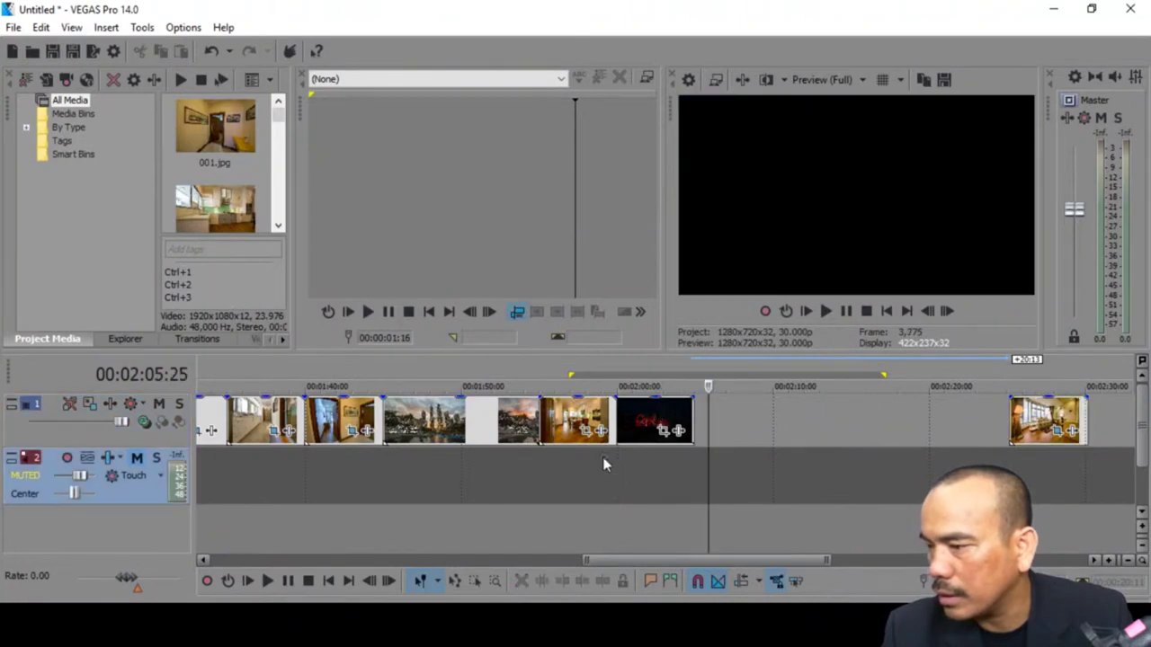
click(618, 483)
click(602, 496)
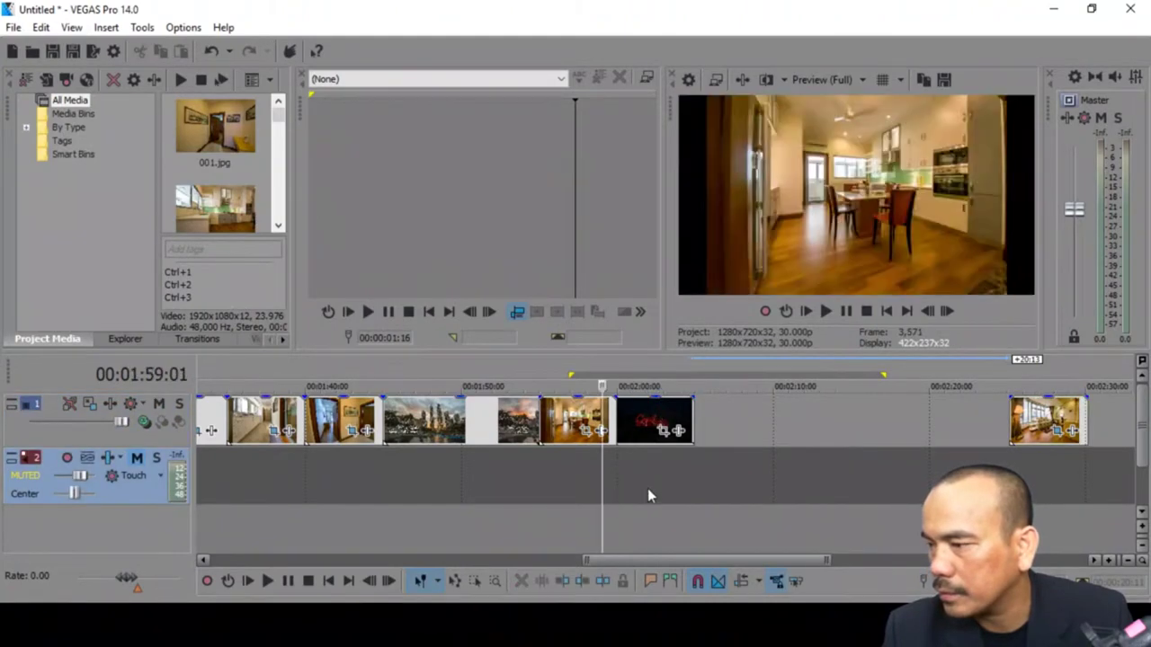
click(686, 488)
click(692, 488)
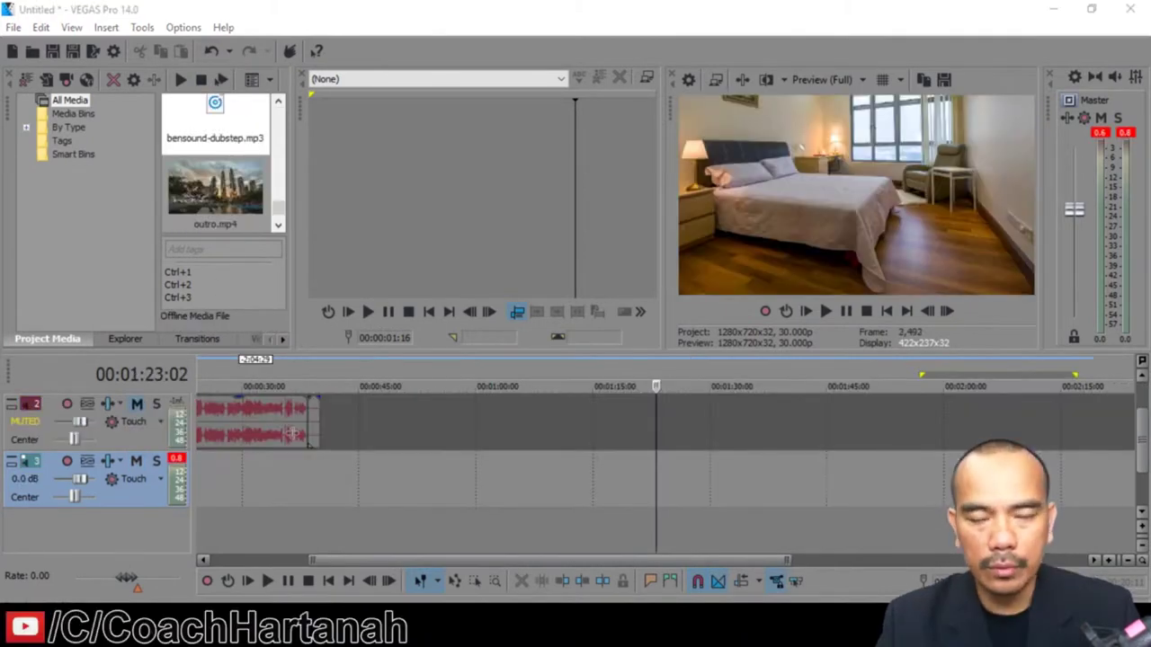
Add the music file listed after bensound-dubstep.mp3 to audio track 3 and align its start with the talking-head clip
drag(280, 492, 274, 492)
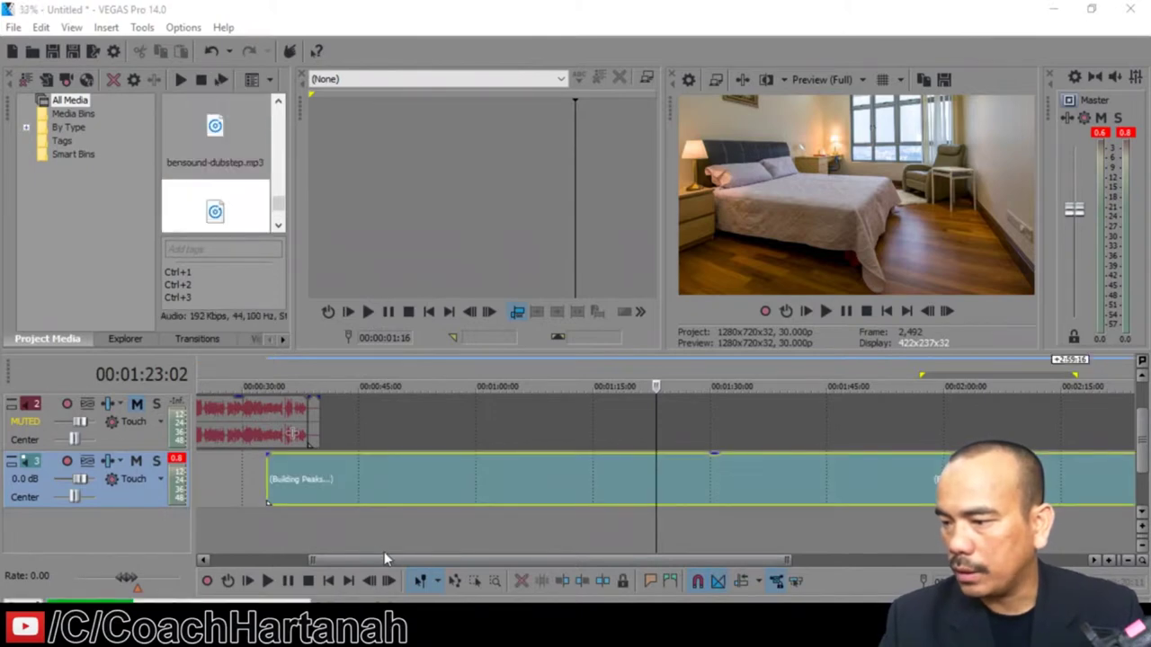
click(297, 559)
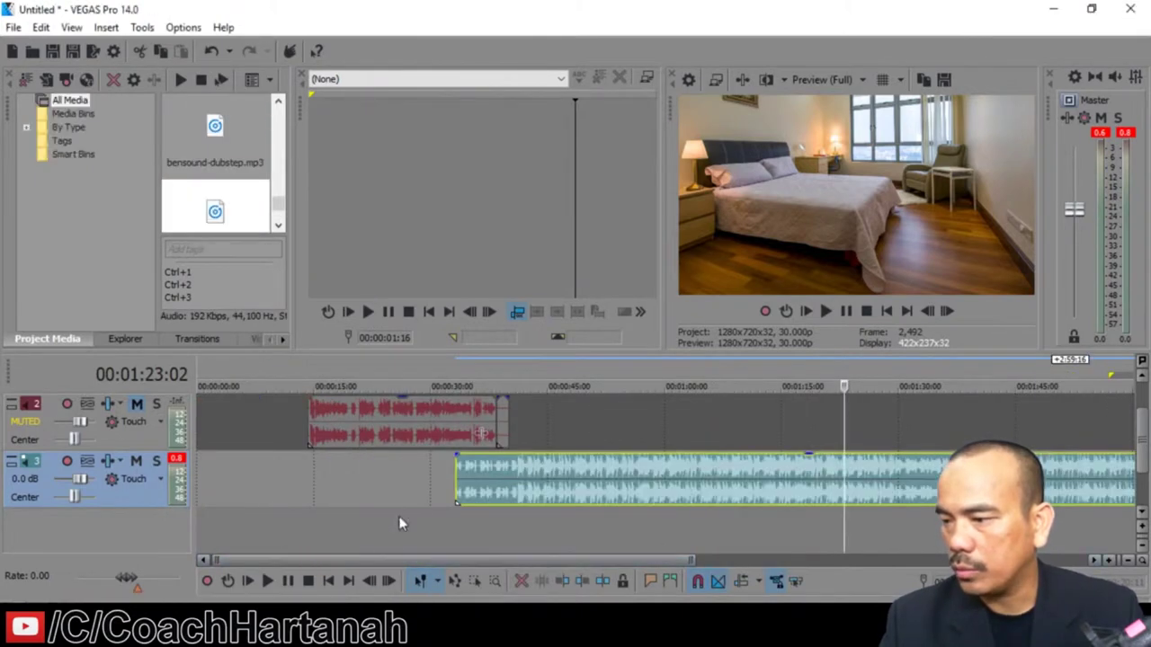
scroll(403, 513, down, 2)
drag(519, 561, 442, 563)
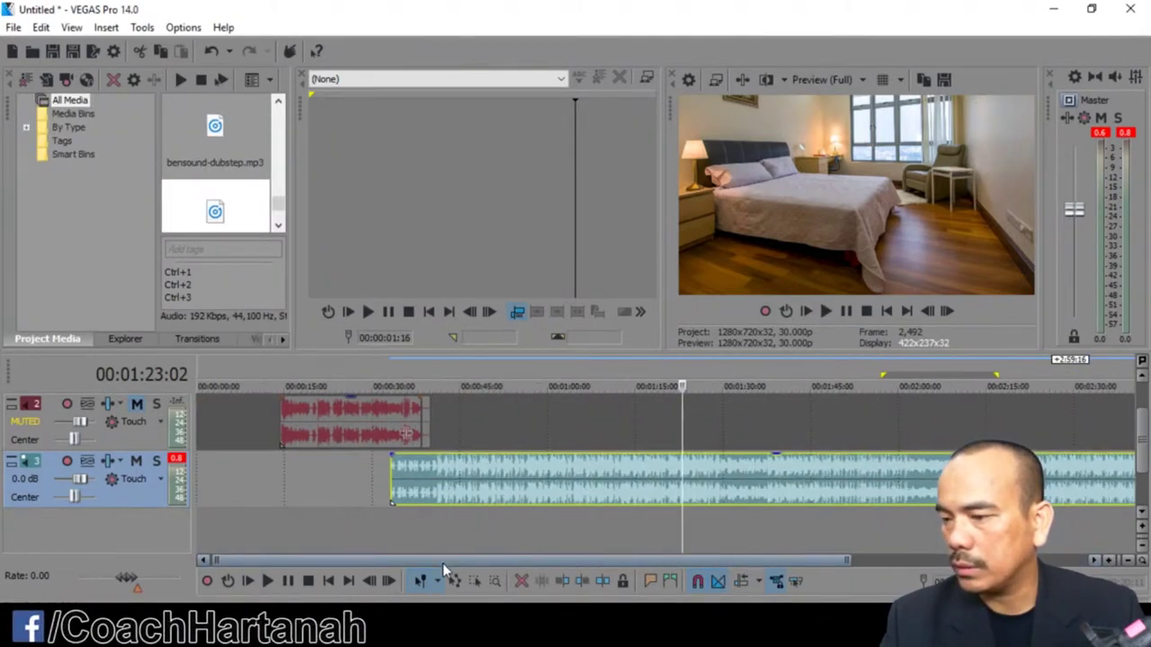
drag(1140, 443, 1141, 395)
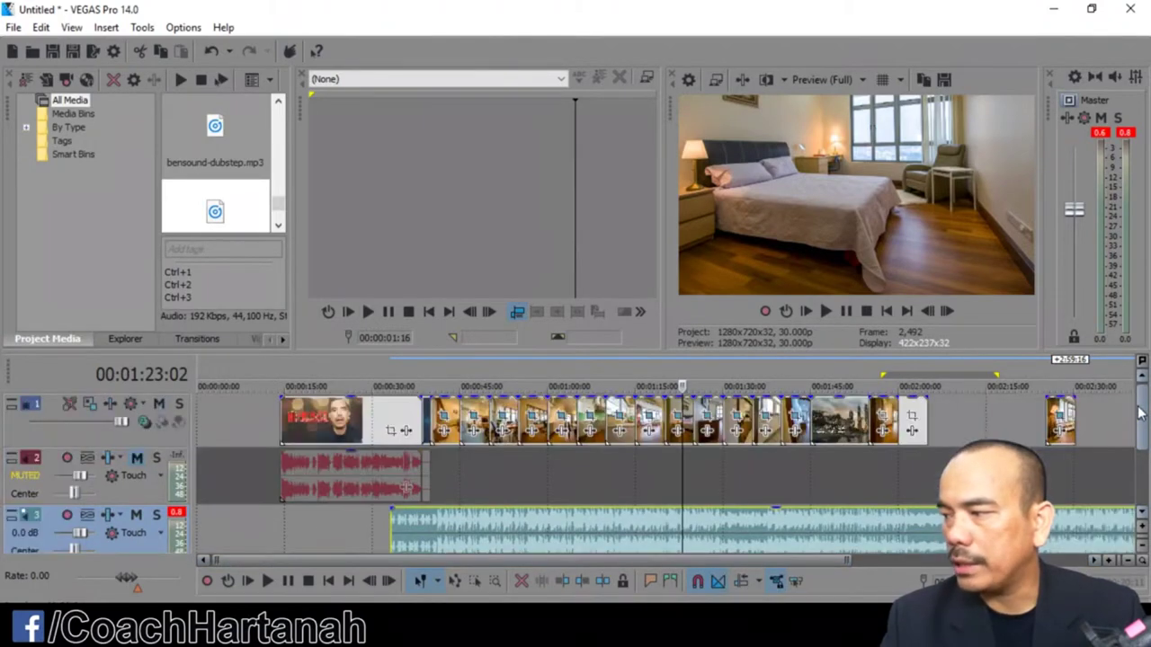
drag(421, 549, 311, 535)
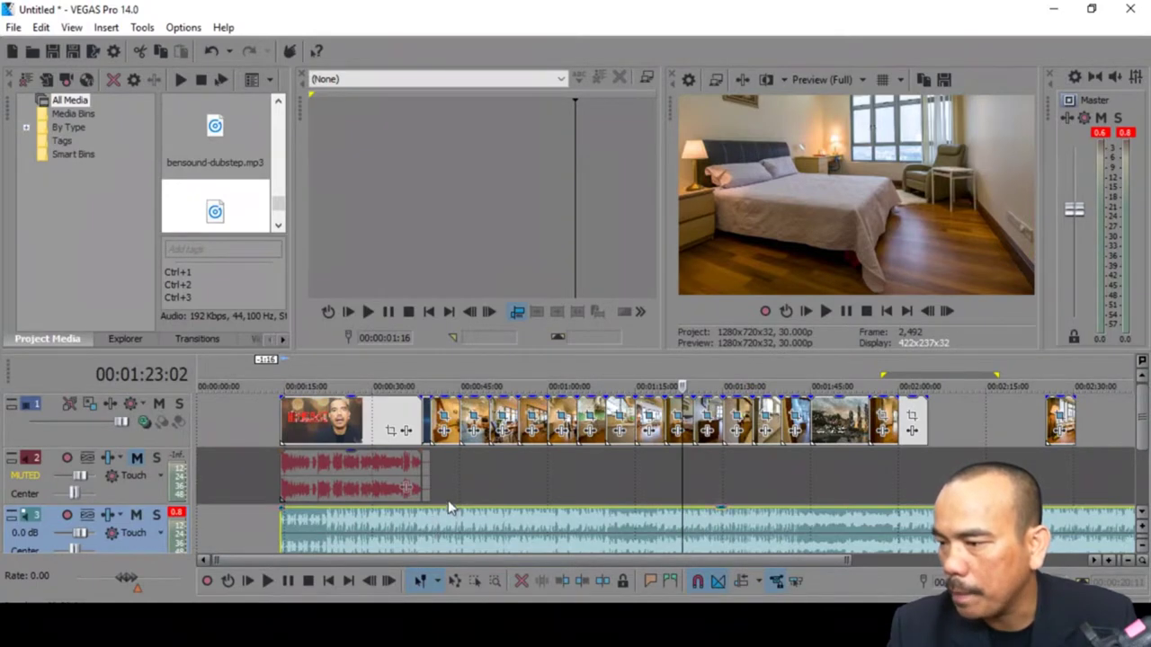
Split the music at 00:00:38:14, where the talking-head clip ends, and lower the volume of the part before the split
click(425, 549)
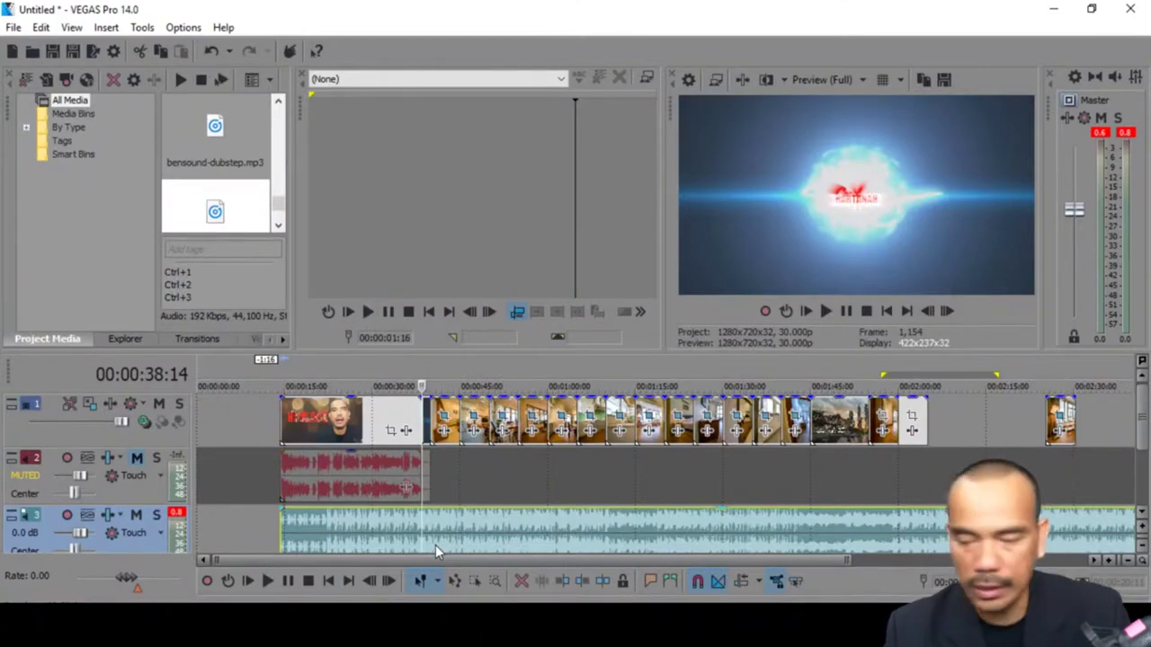
key(s)
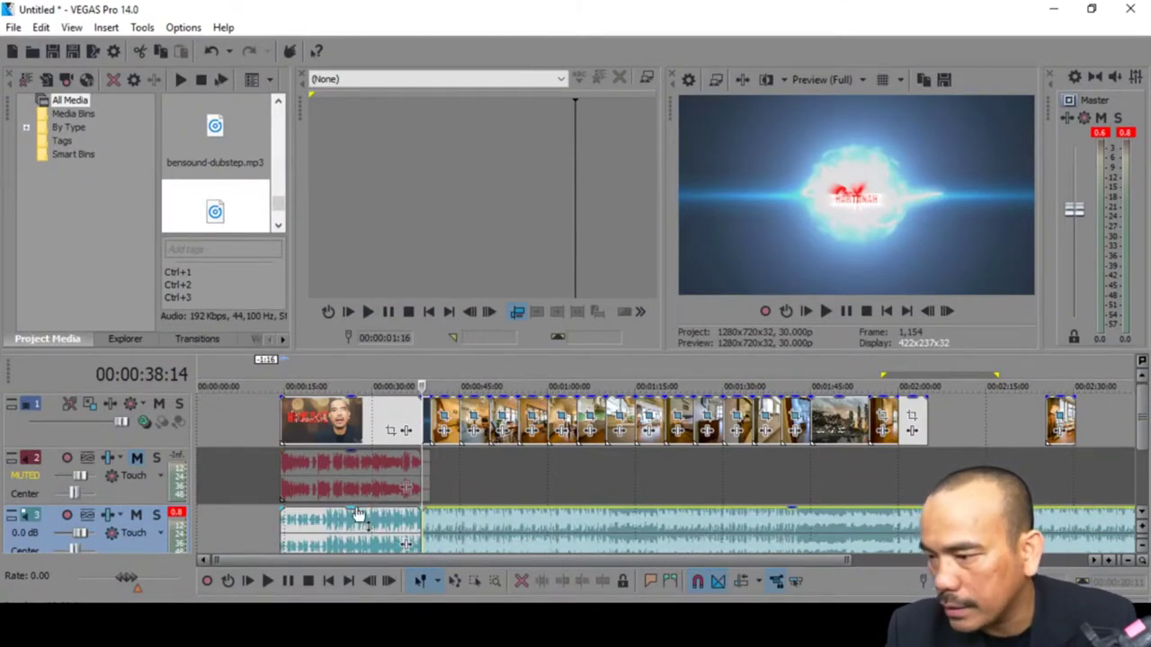
drag(356, 515, 358, 547)
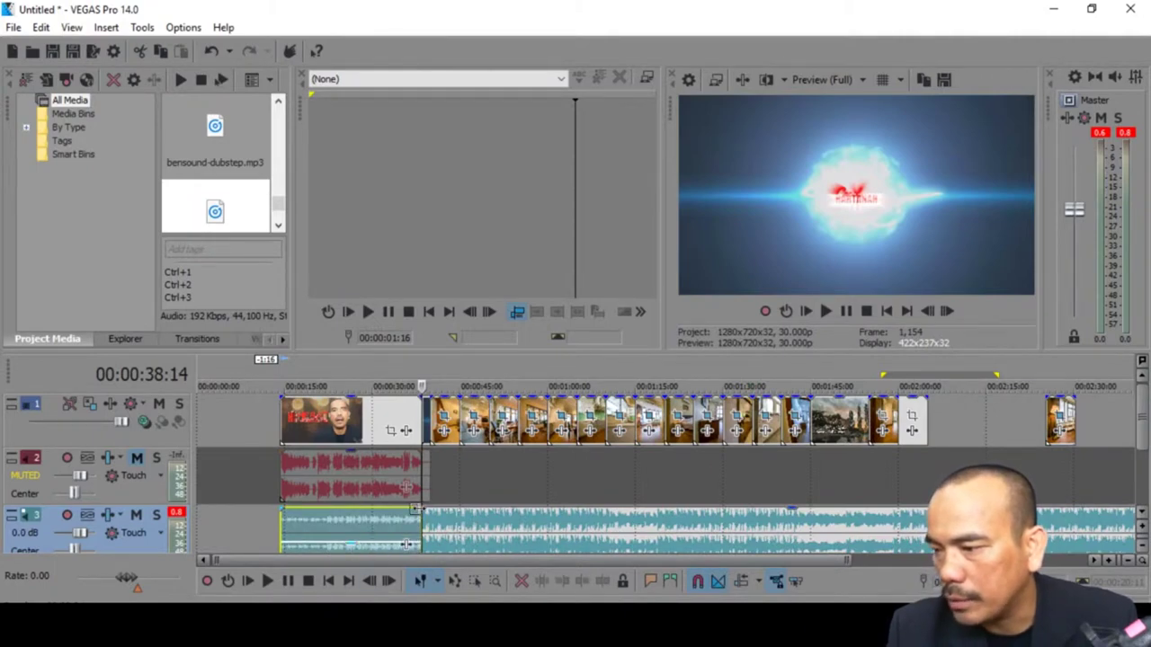
scroll(447, 520, up, 3)
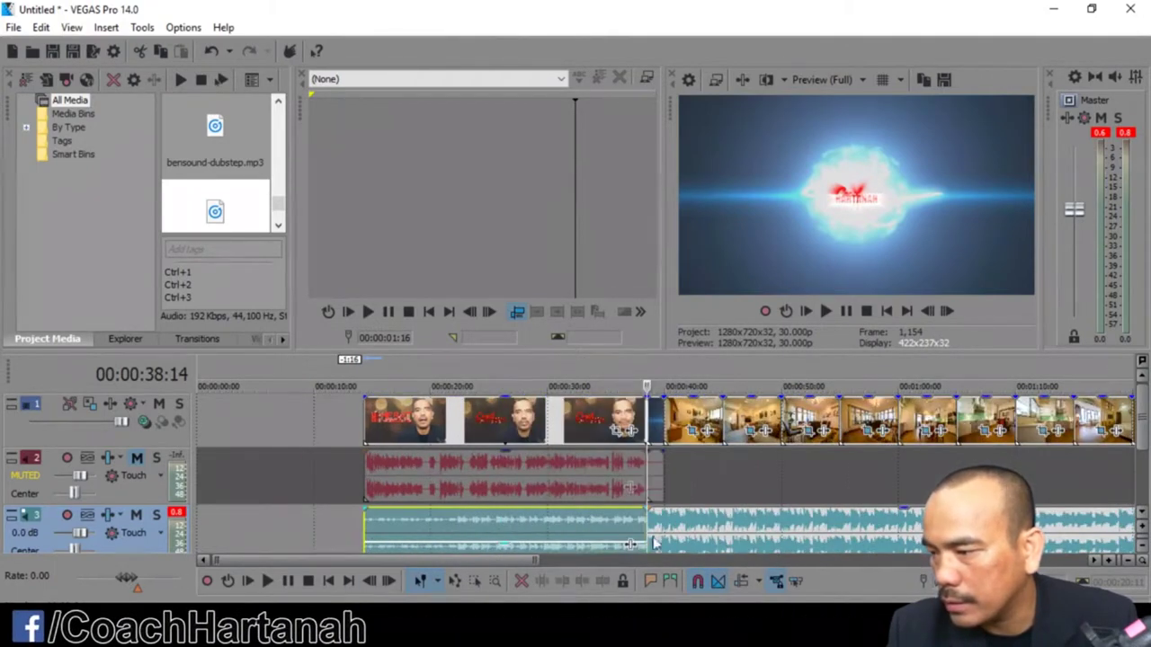
Add a short fade-in to the start of the music's second part at 00:00:38:14 and lower its gain to about -5.6 dB
drag(516, 564, 576, 561)
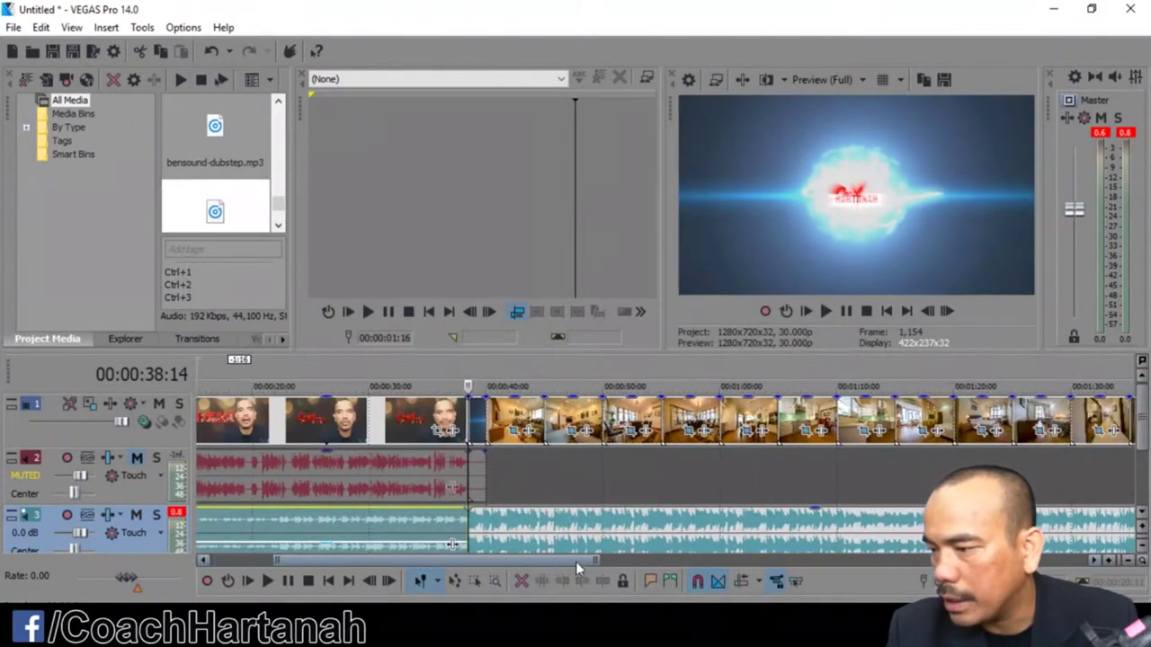
scroll(514, 492, up, 3)
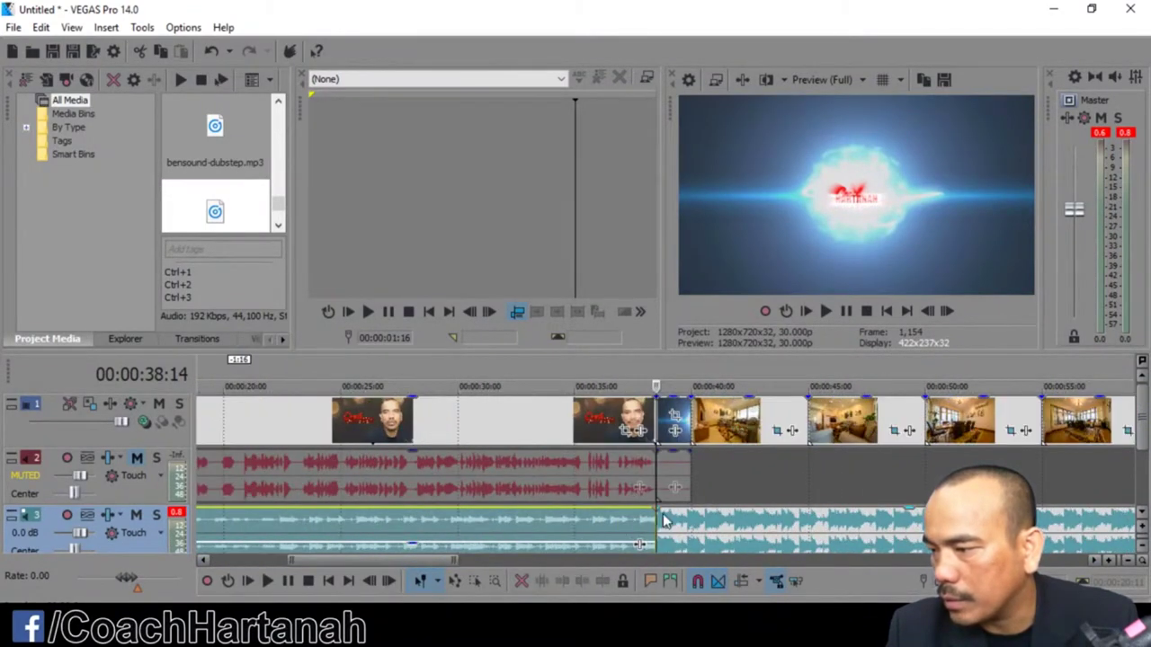
drag(658, 527, 675, 526)
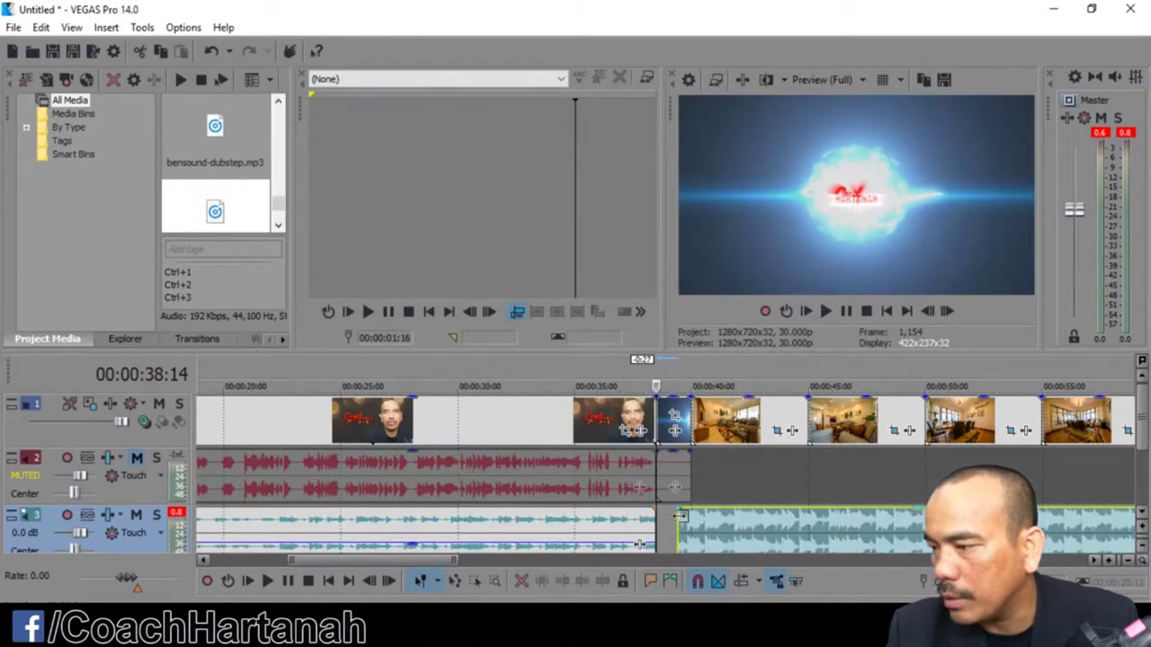
click(677, 519)
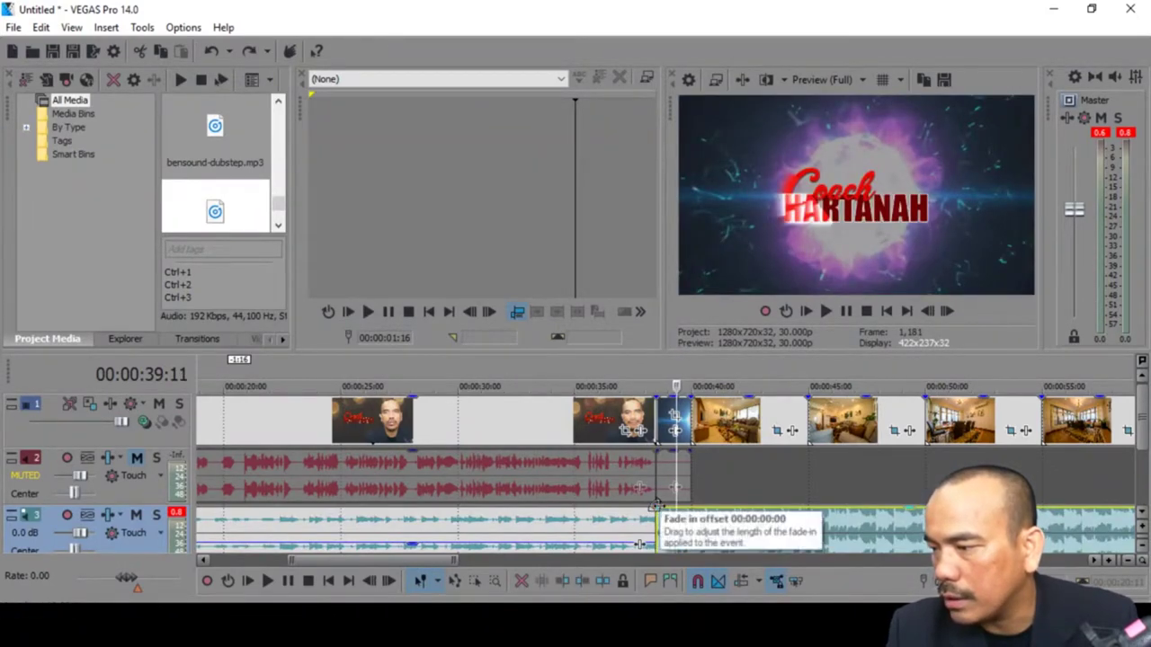
drag(664, 517, 683, 519)
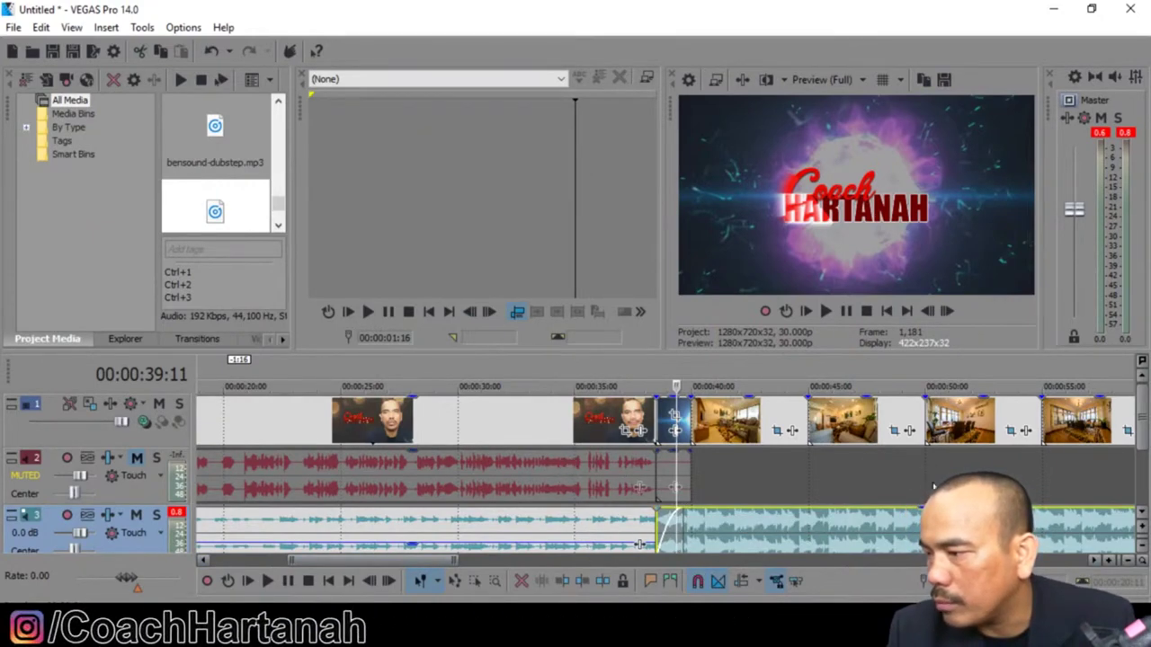
drag(684, 513, 919, 538)
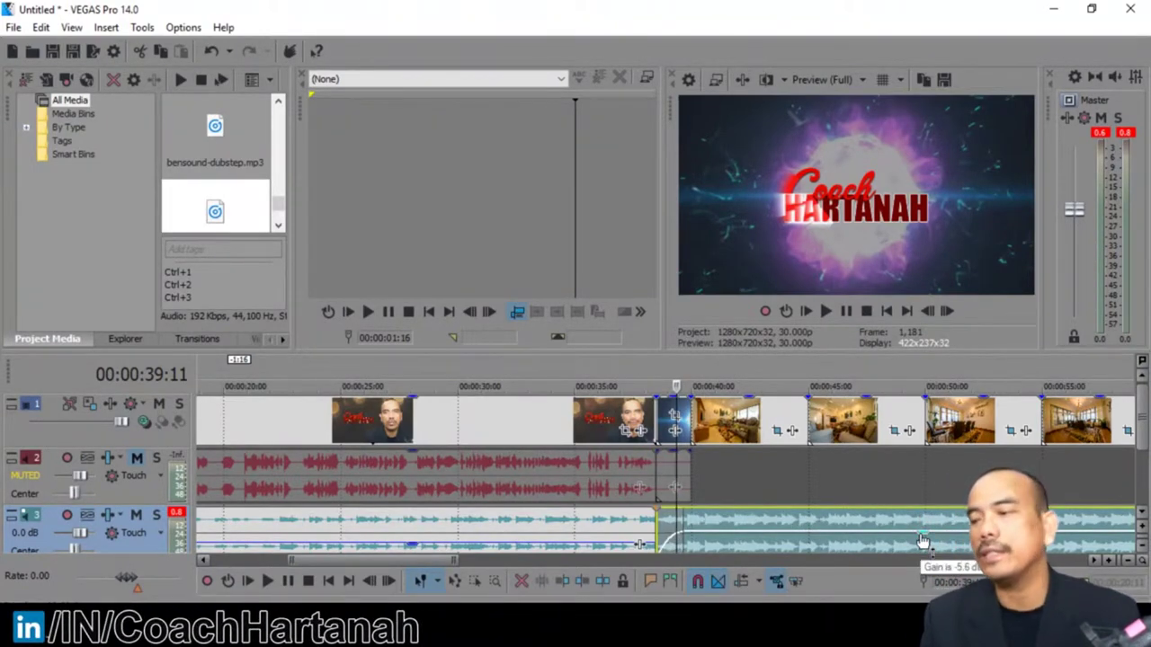
Move the photo overlapping the end of the closing logo clip further along the timeline, against the first loose photo
scroll(923, 541, down, 5)
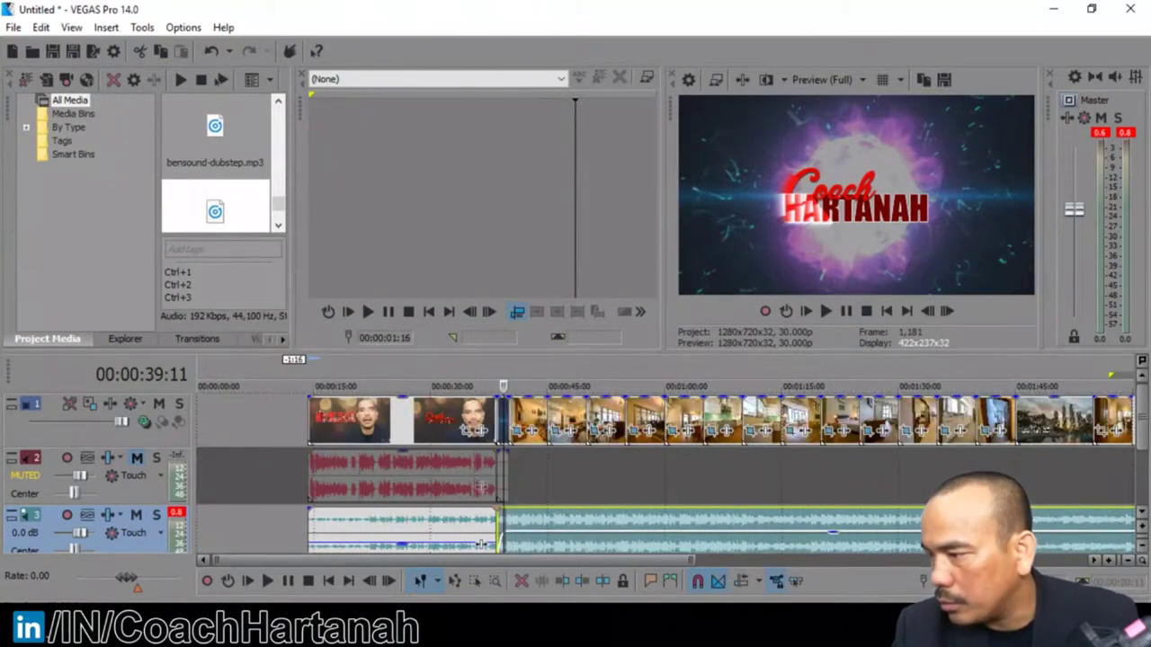
scroll(1034, 514, down, 3)
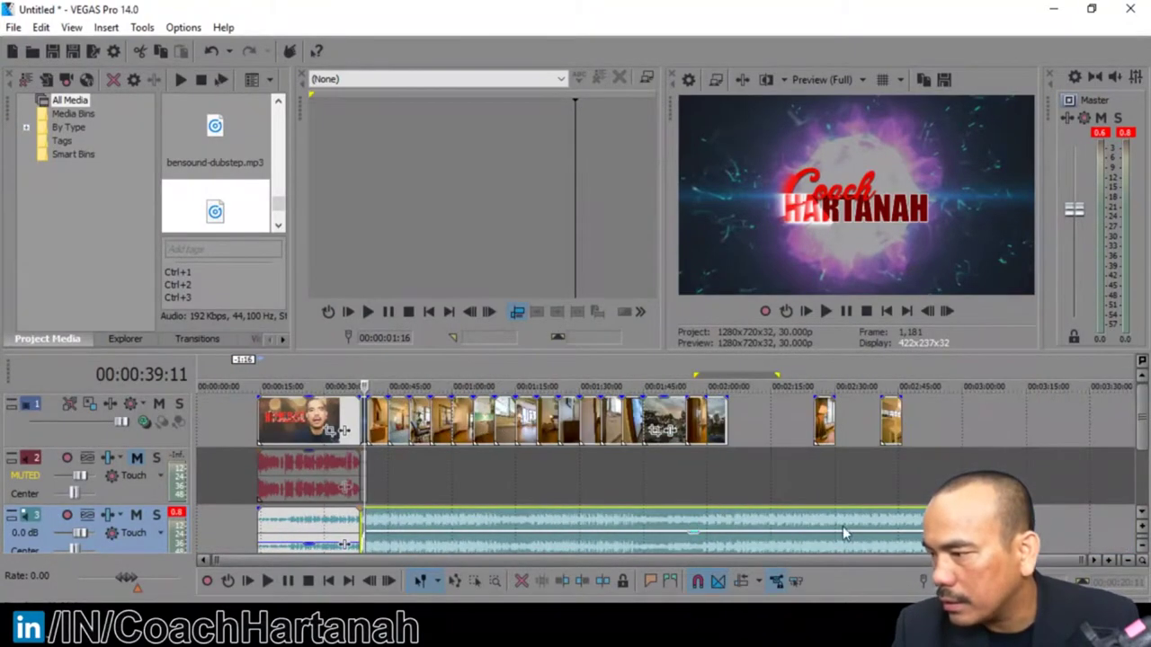
scroll(842, 526, up, 1)
click(923, 559)
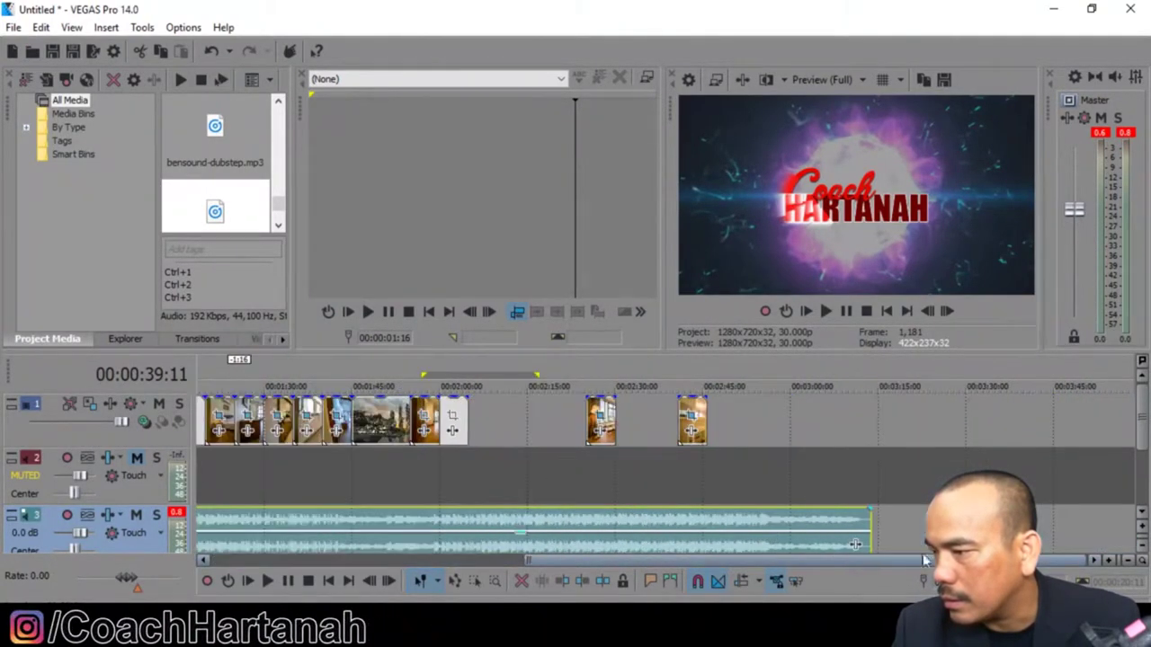
click(467, 468)
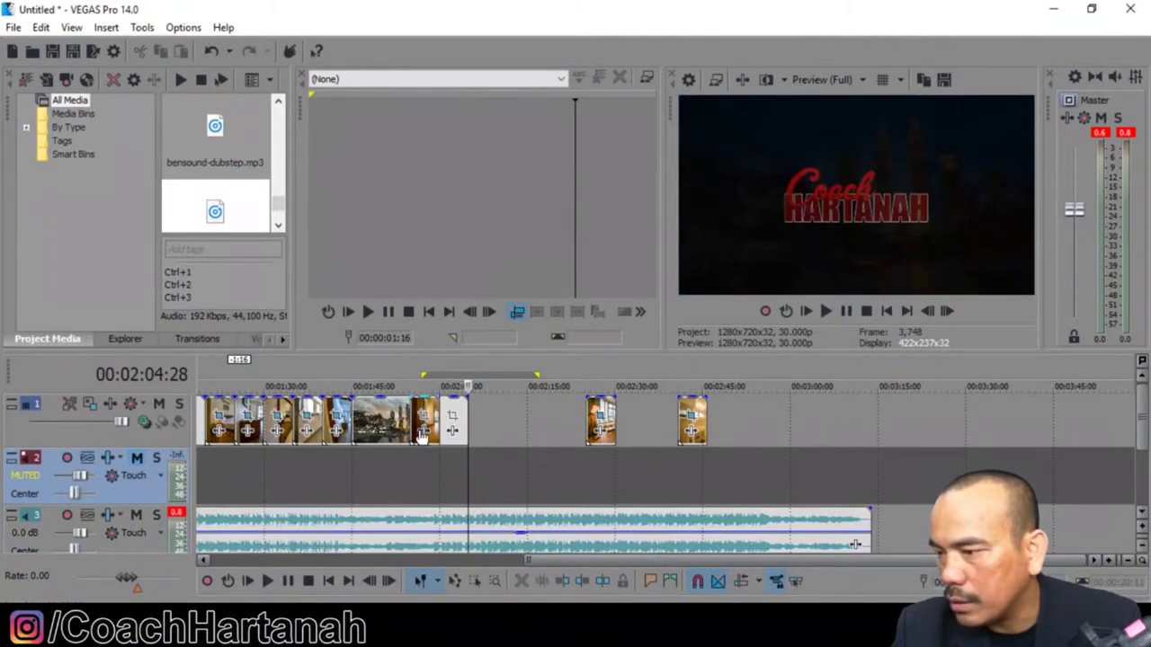
drag(427, 411, 461, 422)
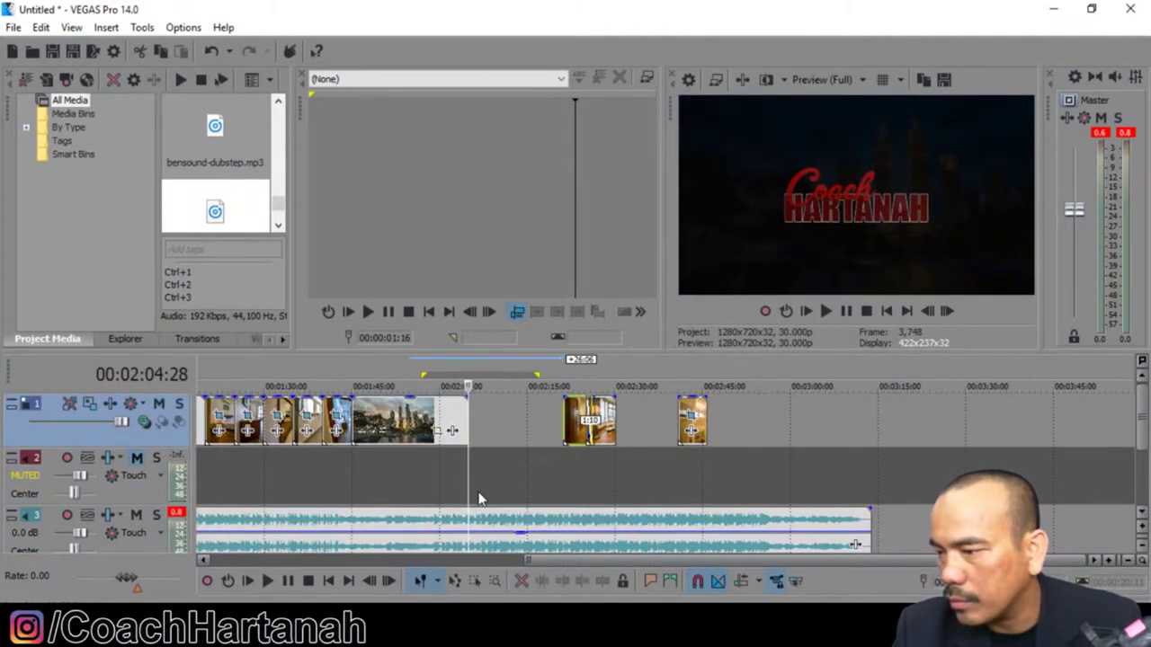
Split the music at 00:02:04:28, where the closing logo clip ends, and give the part before it a fade-out of about 17 frames
mouse_move(470, 543)
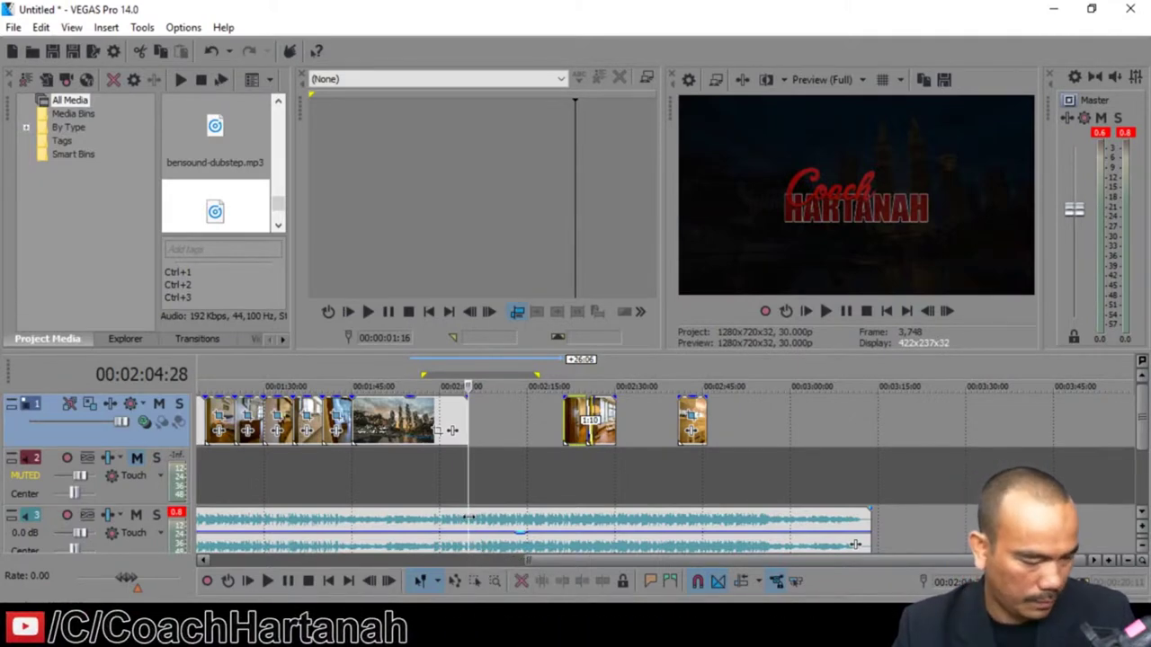
click(470, 522)
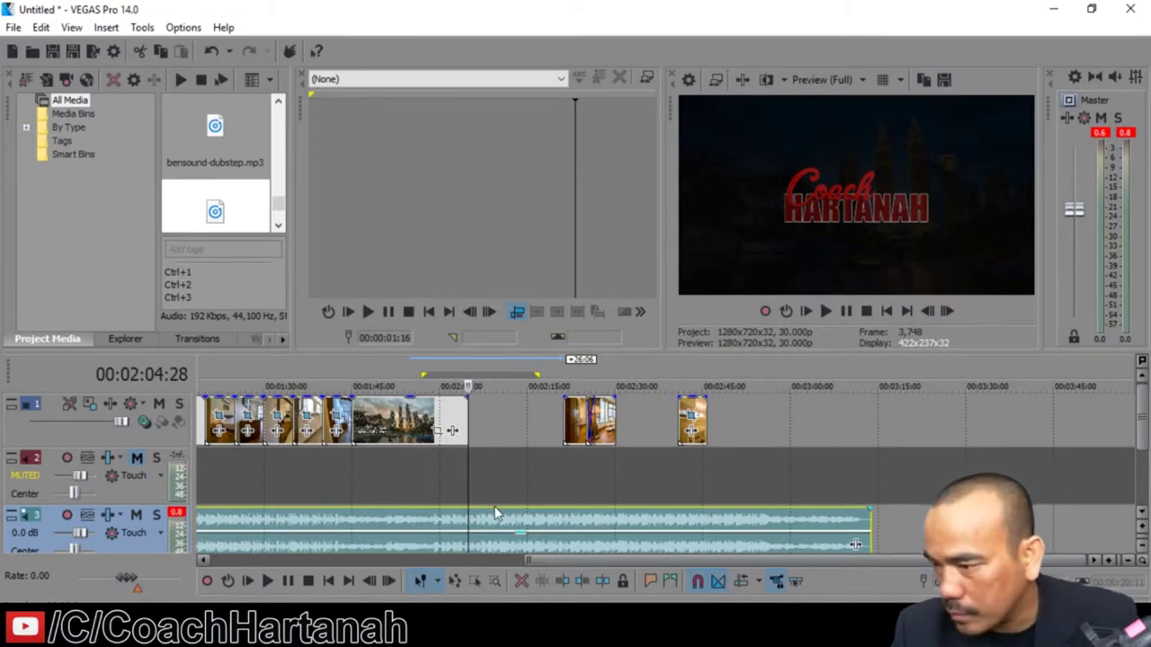
key(s)
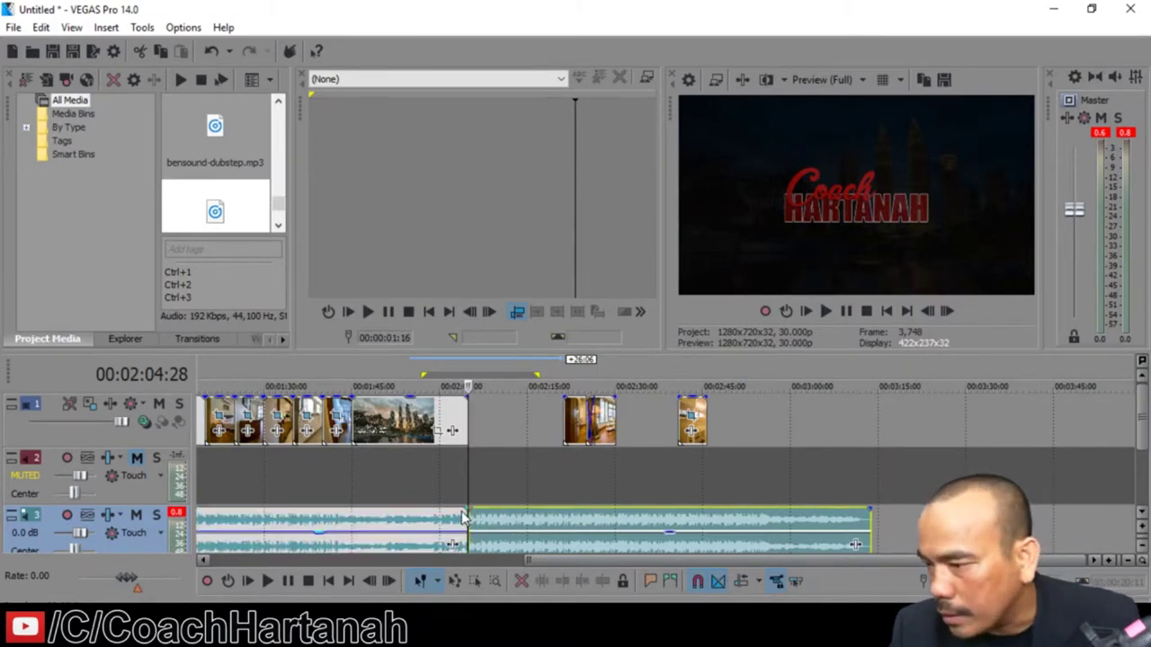
scroll(666, 517, up, 3)
mouse_move(657, 519)
mouse_down()
mouse_move(640, 518)
mouse_move(648, 512)
mouse_up()
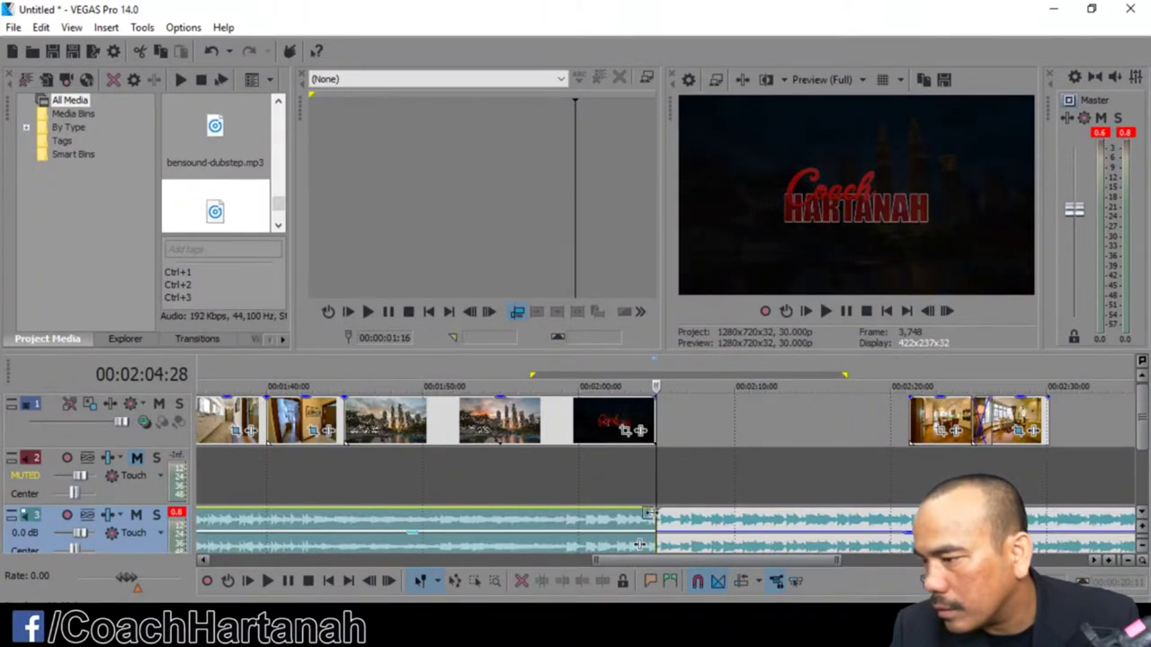
scroll(653, 519, up, 4)
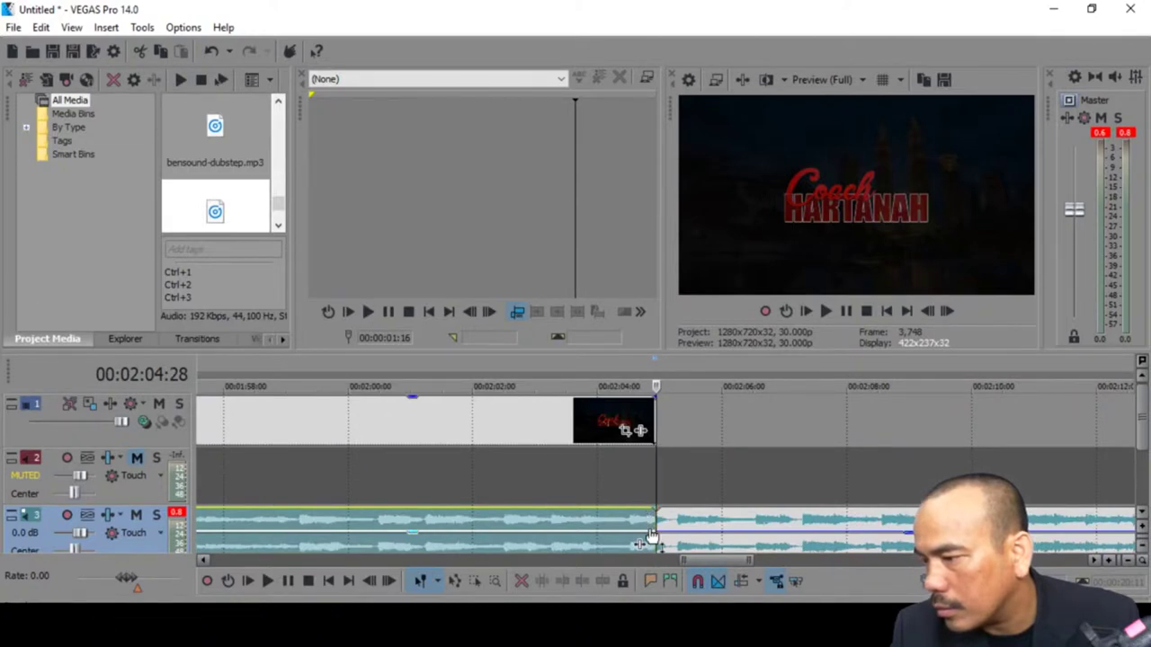
drag(660, 530, 624, 530)
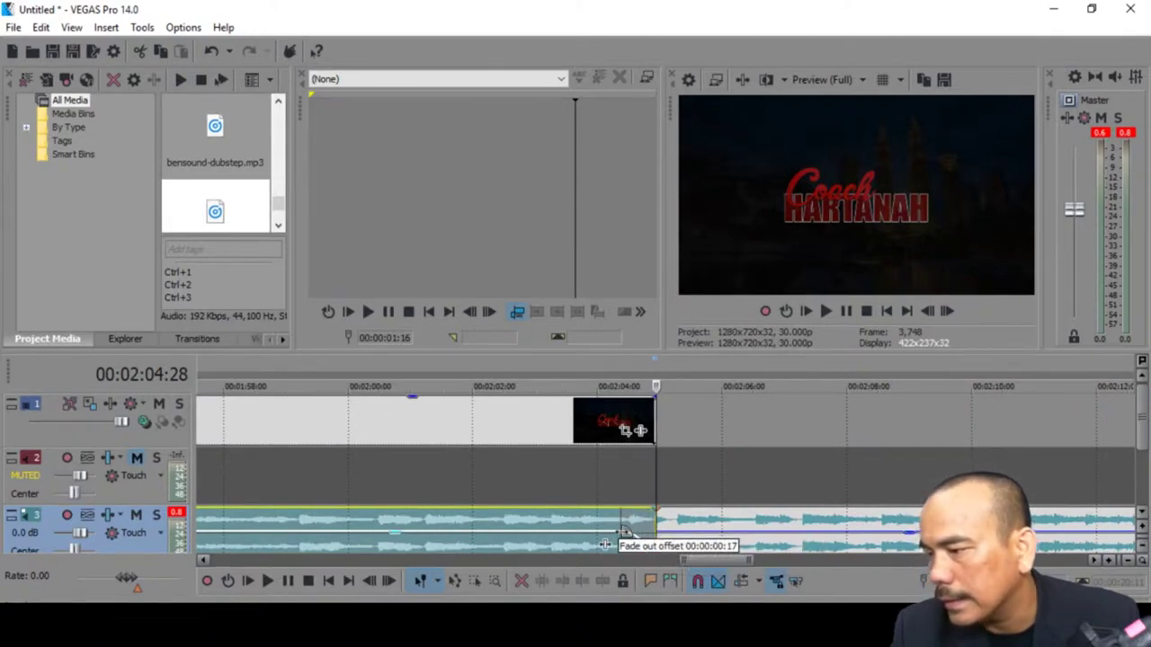
Play back the edit from the start of the talking-head clip and around the closing logo clip to check the music levels and fades
scroll(586, 507, down, 10)
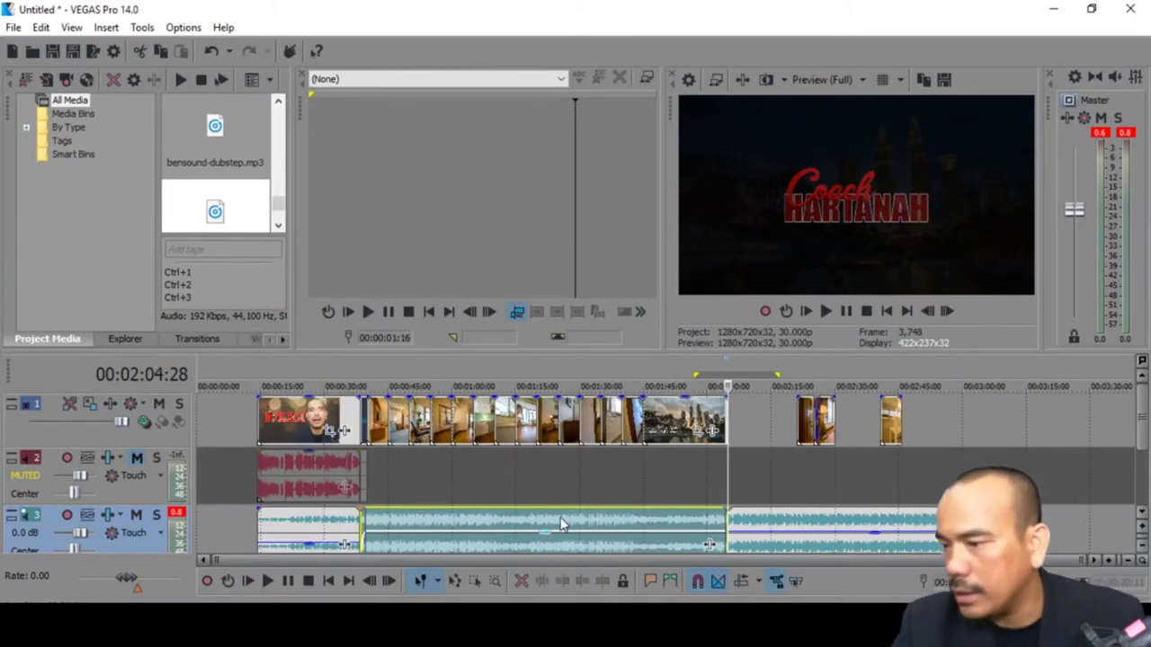
click(257, 461)
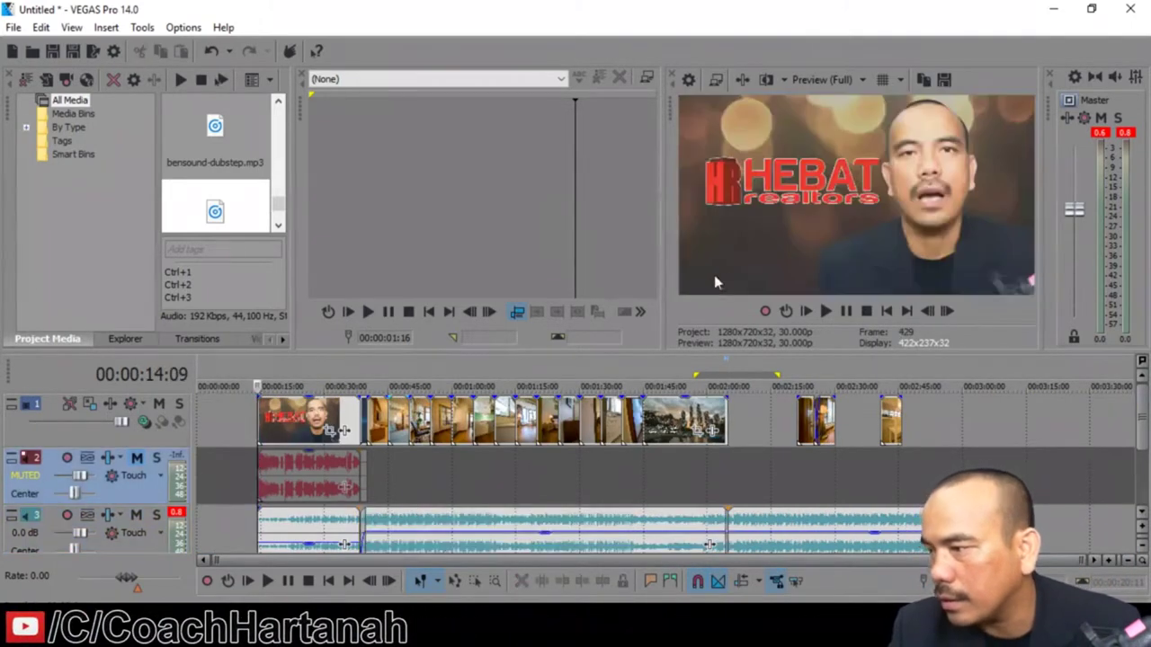
click(828, 311)
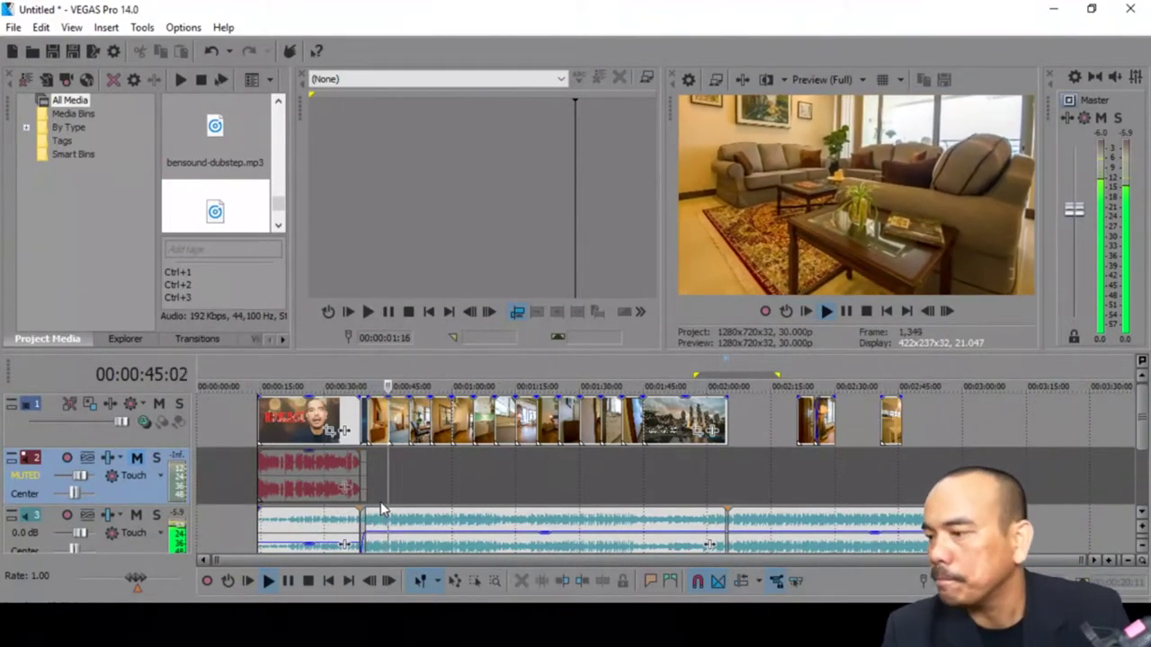
click(706, 483)
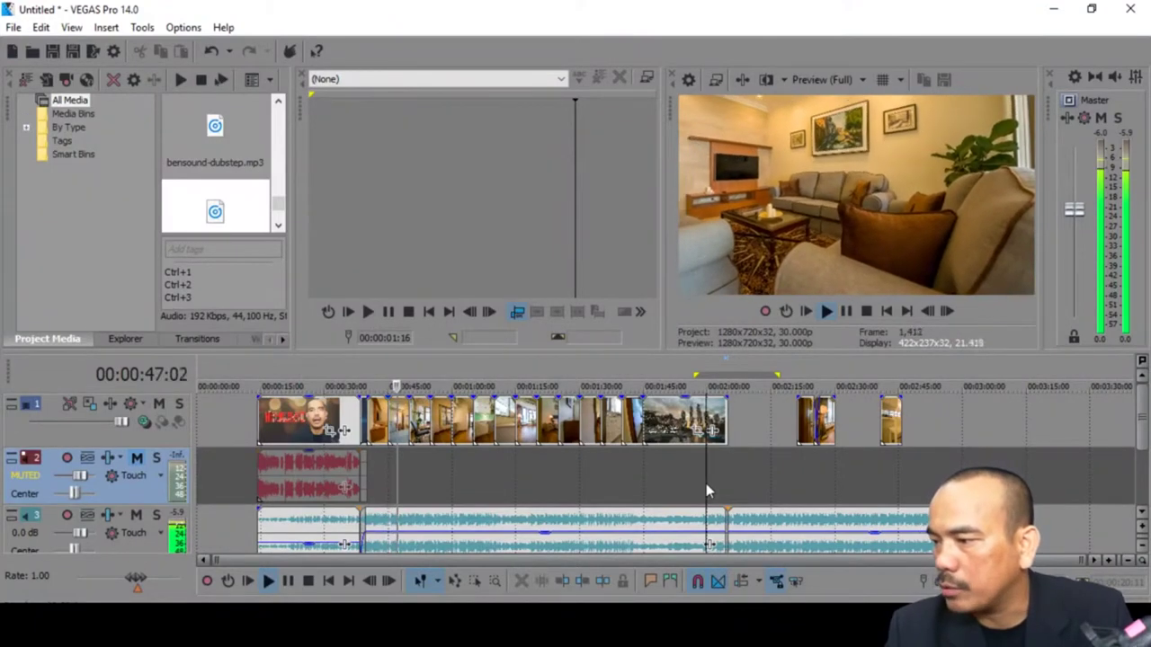
click(827, 311)
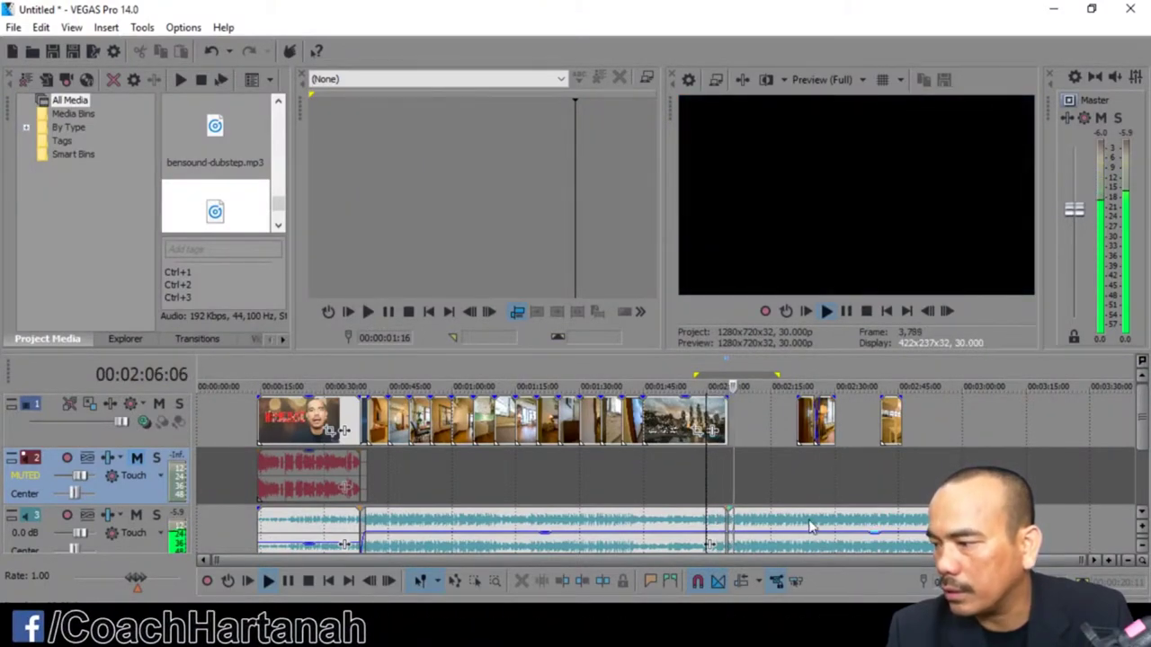
Stop playback with the leftover music after the closing logo clip moved further along the timeline onto audio track 2
drag(818, 551, 1126, 539)
click(867, 311)
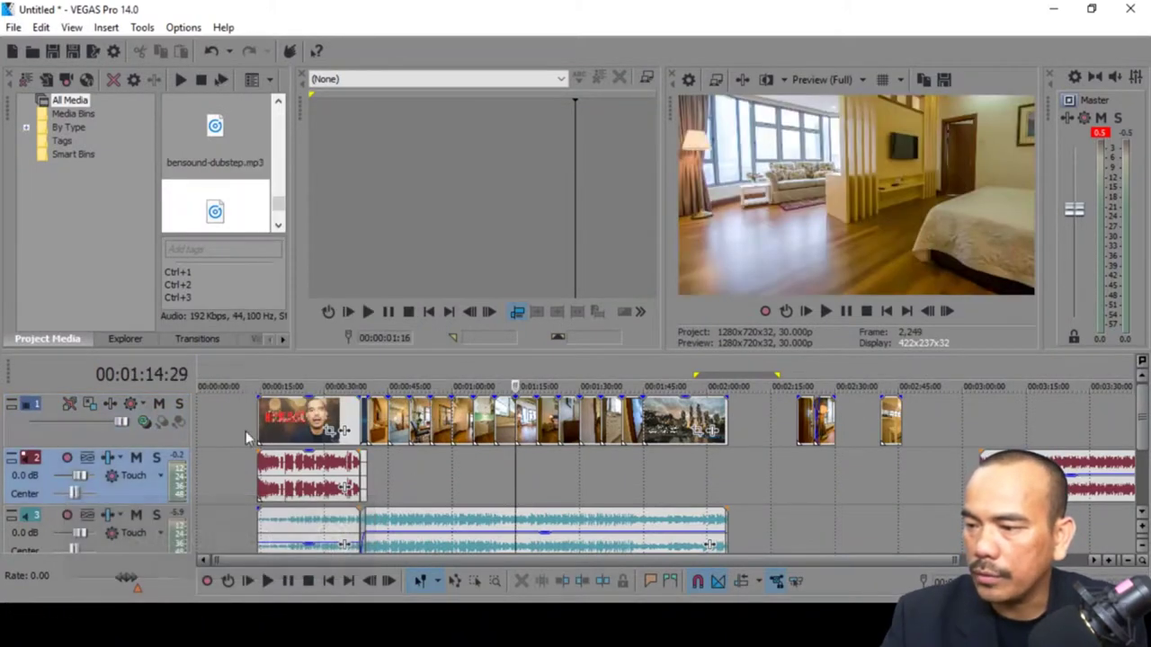
Insert a new empty video track above the track holding the talking-head clip and photos
click(240, 428)
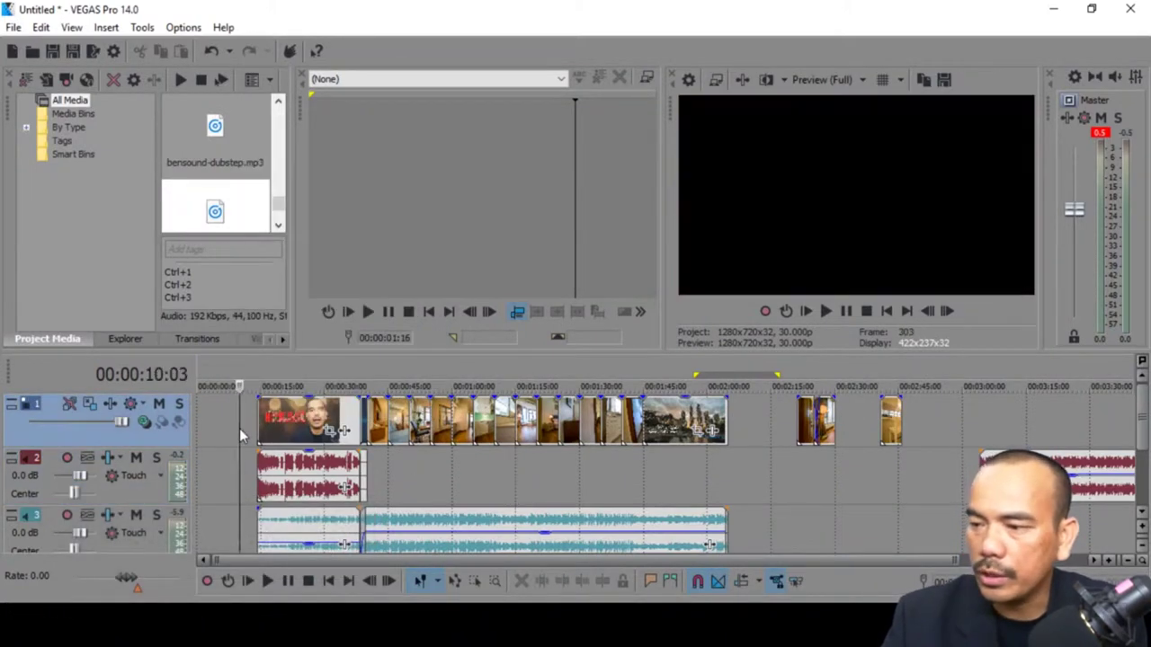
right_click(239, 428)
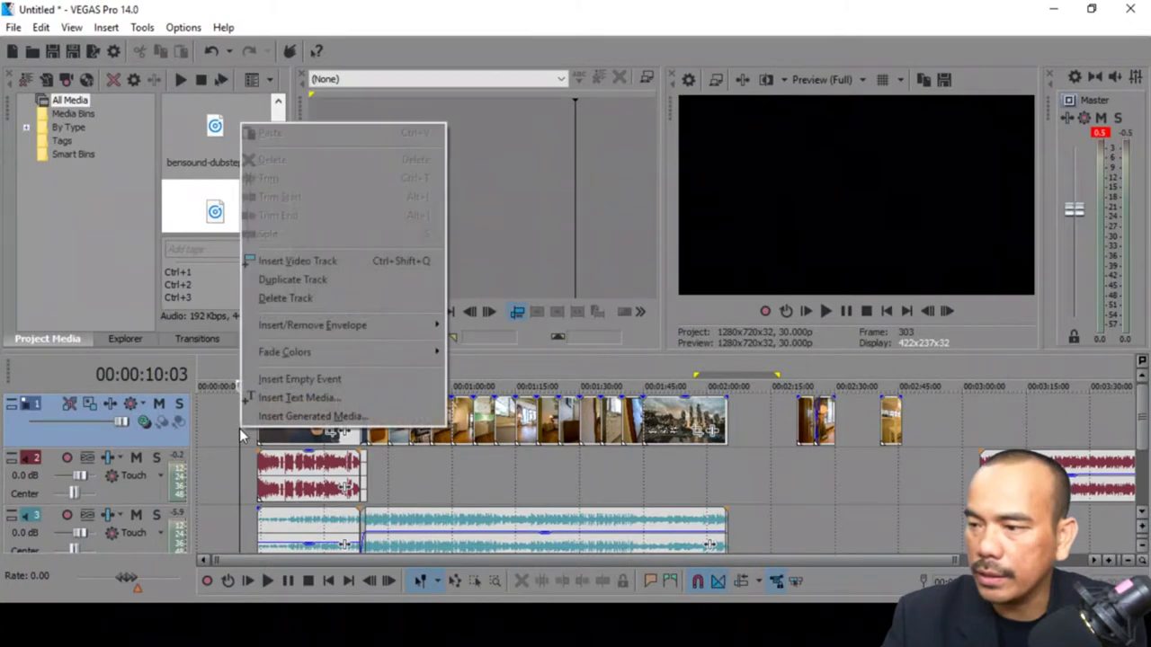
click(283, 261)
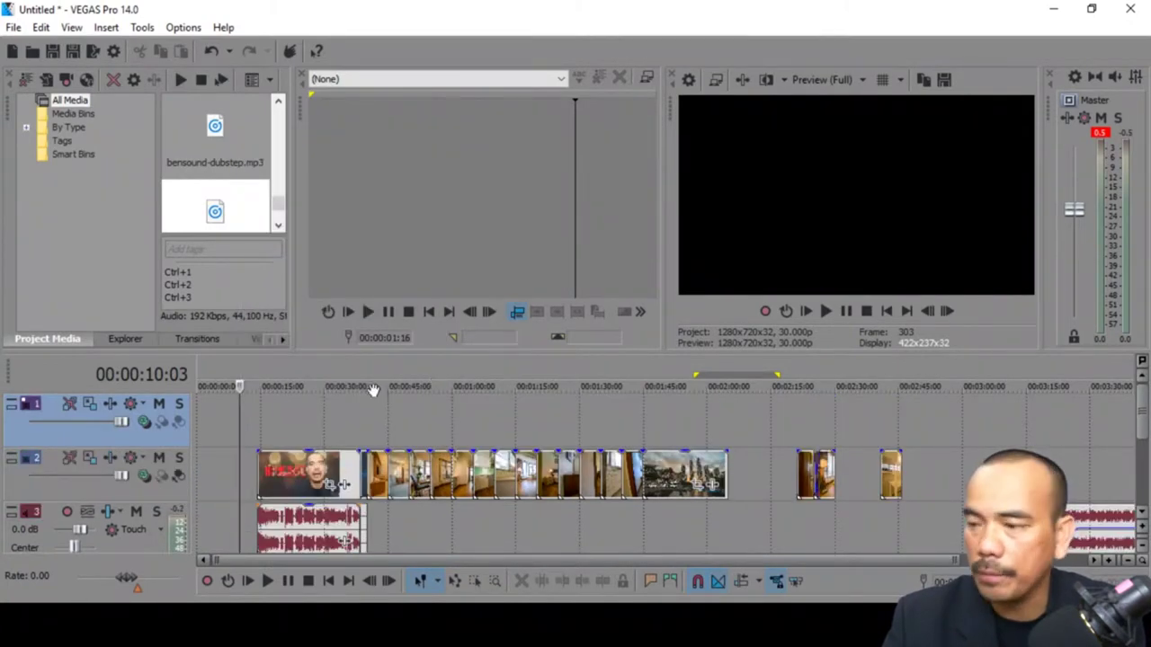
Insert a text media event on the new top video track at 00:00:18:19, over the talking-head clip
click(335, 424)
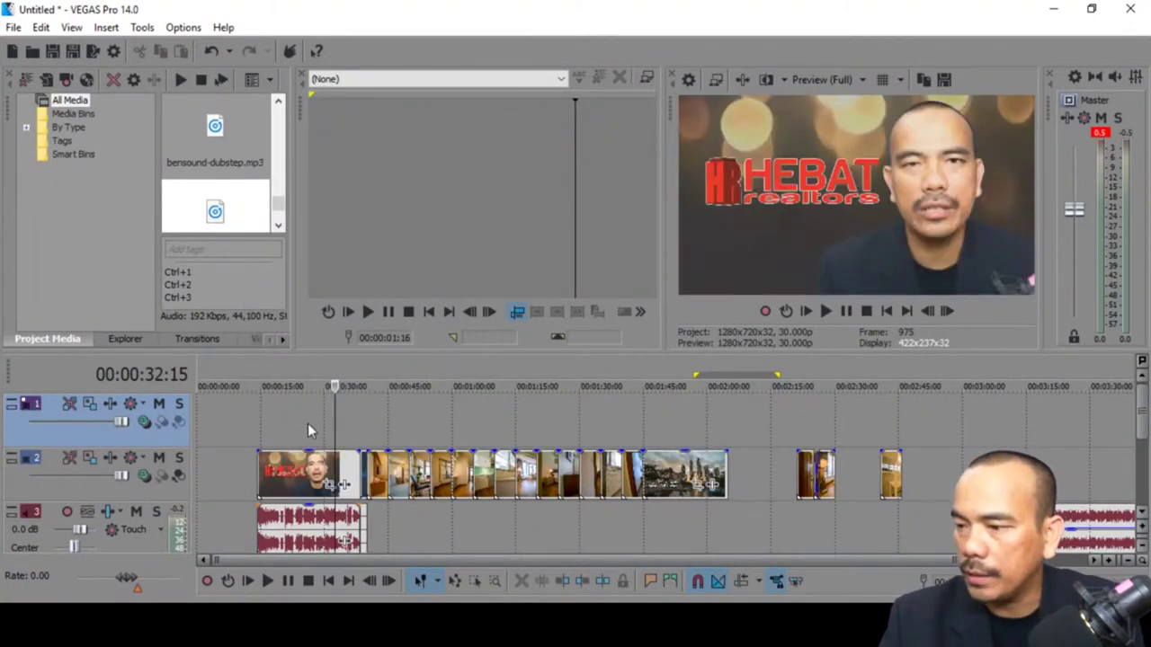
click(276, 418)
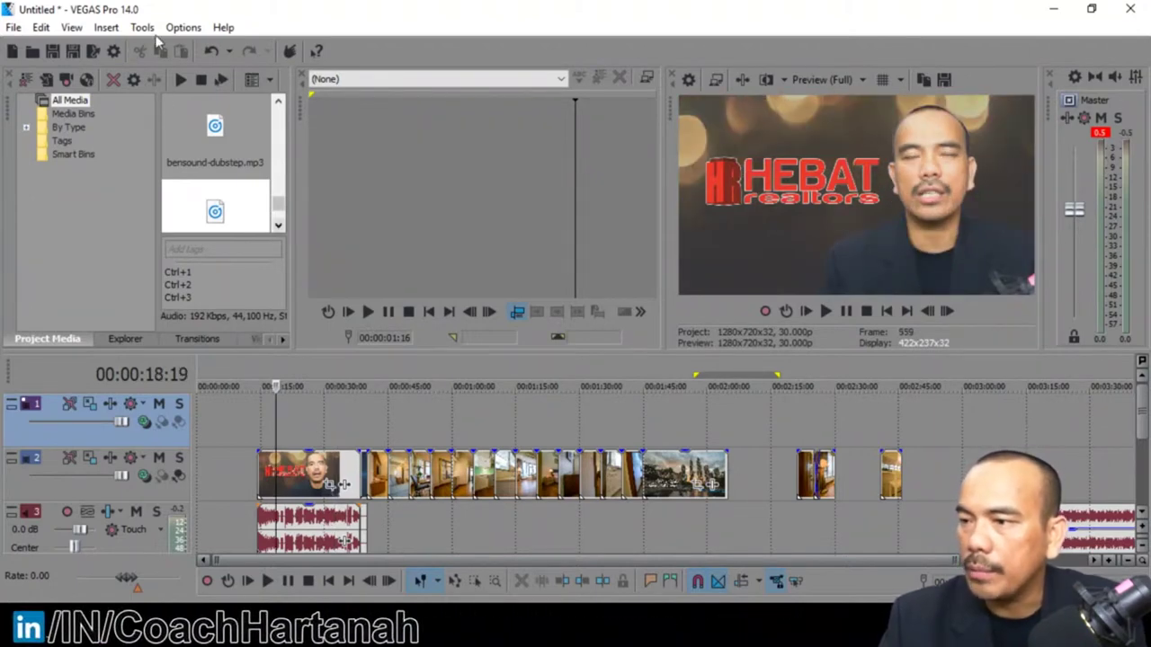
click(108, 27)
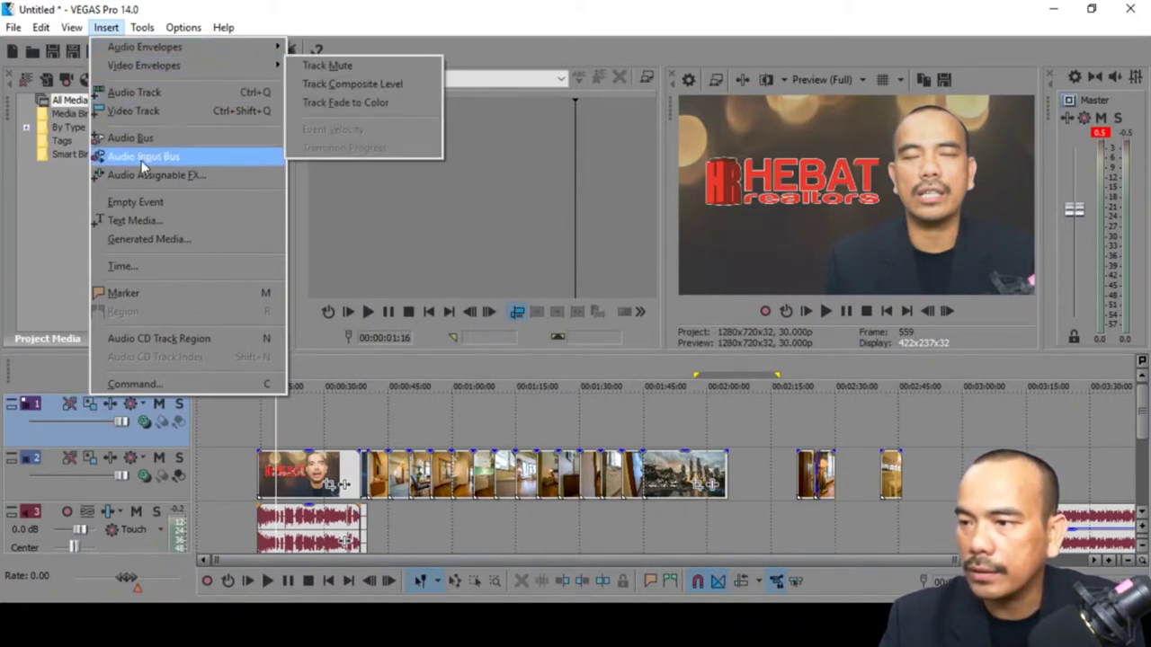
click(132, 221)
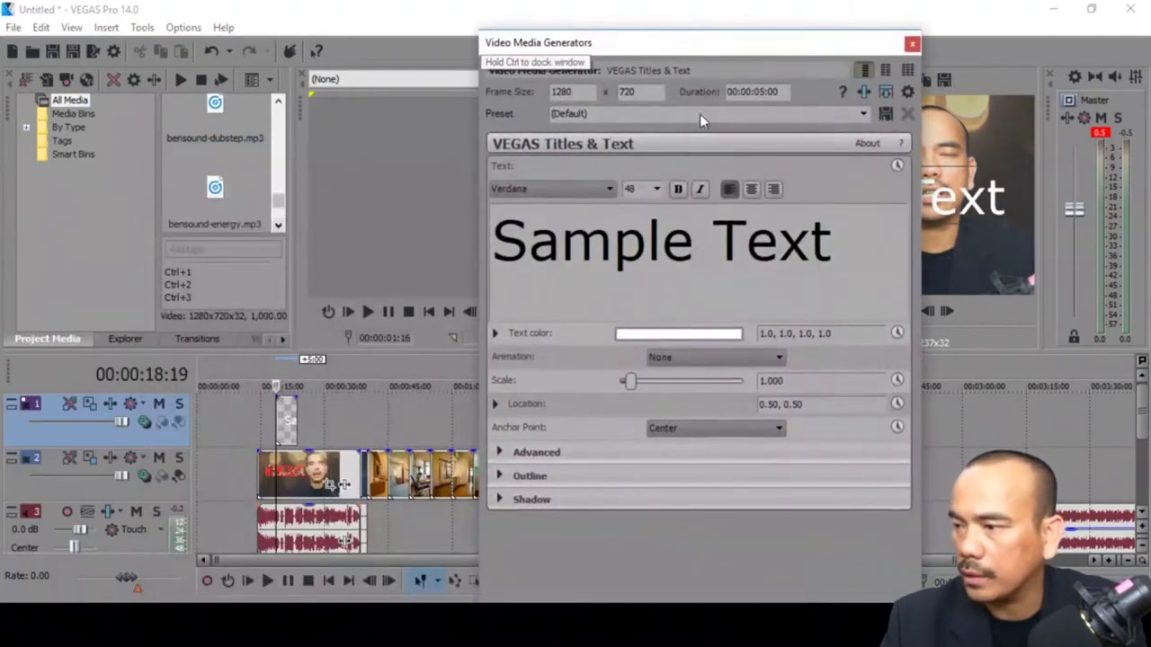
Replace the title's sample text with the presenter's name, select it all, and move the text generator window clear of the video preview
double_click(779, 245)
key(ctrl+a)
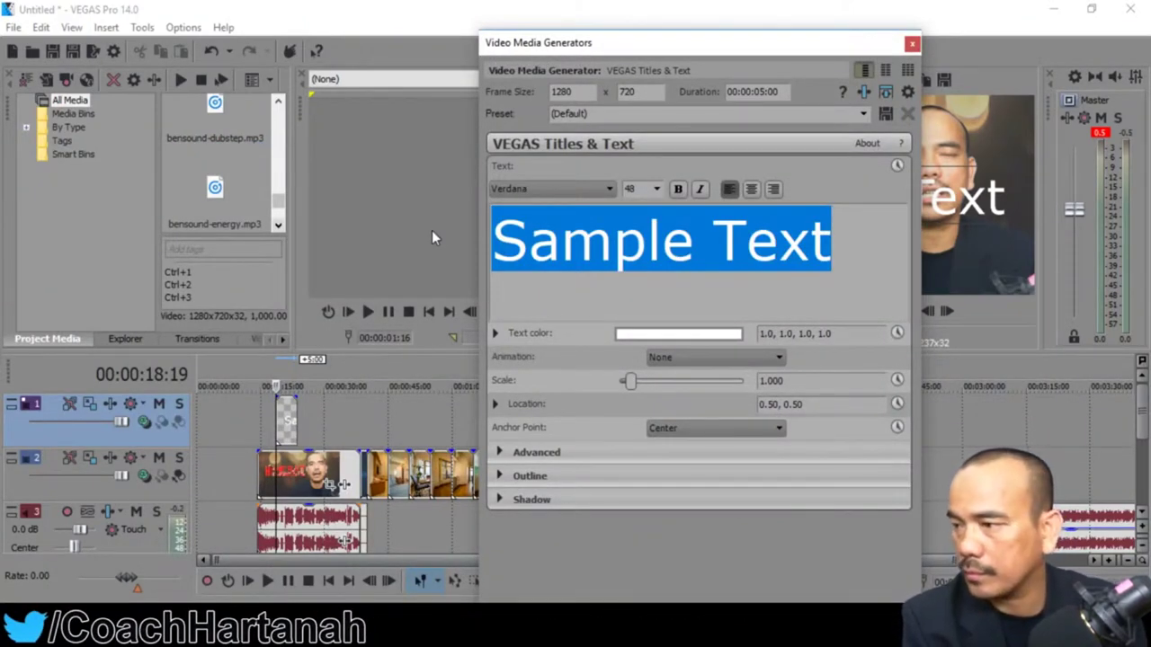
text(aB)
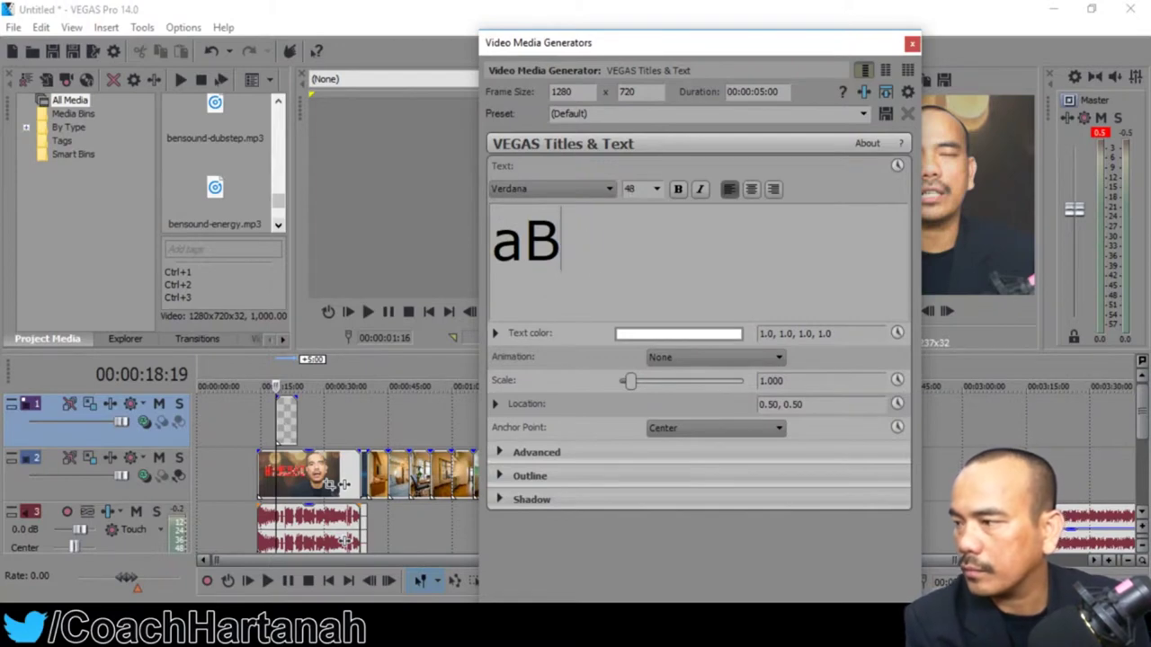
key(BackSpace)
key(BackSpace)
text(Abdul Rashid)
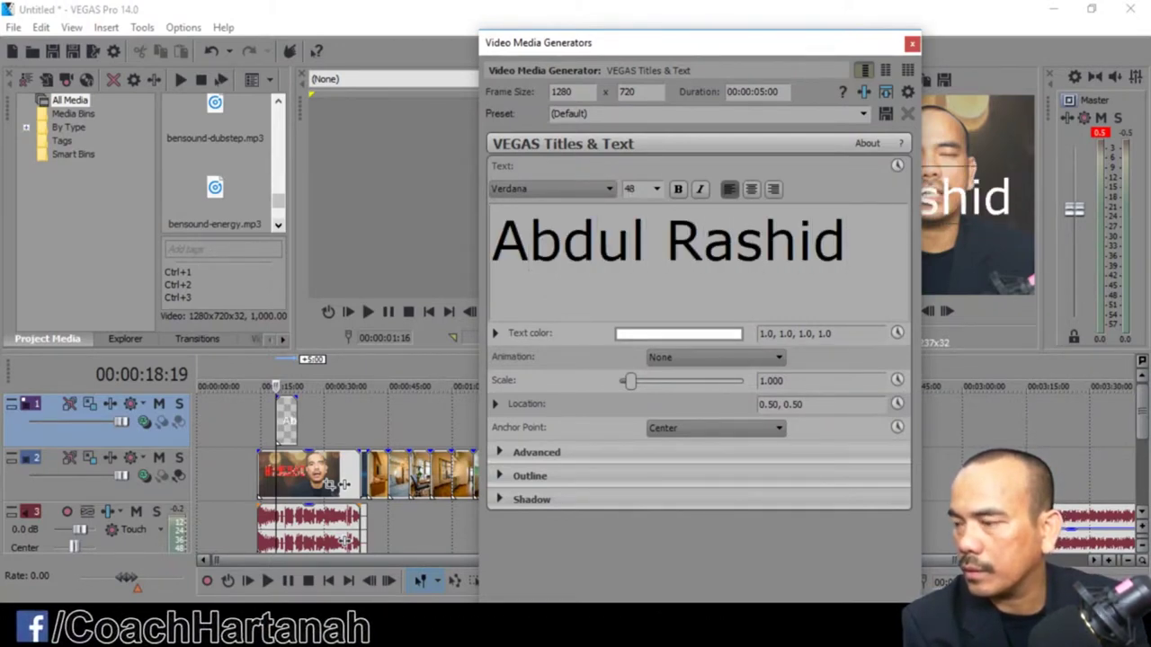
key(ctrl+a)
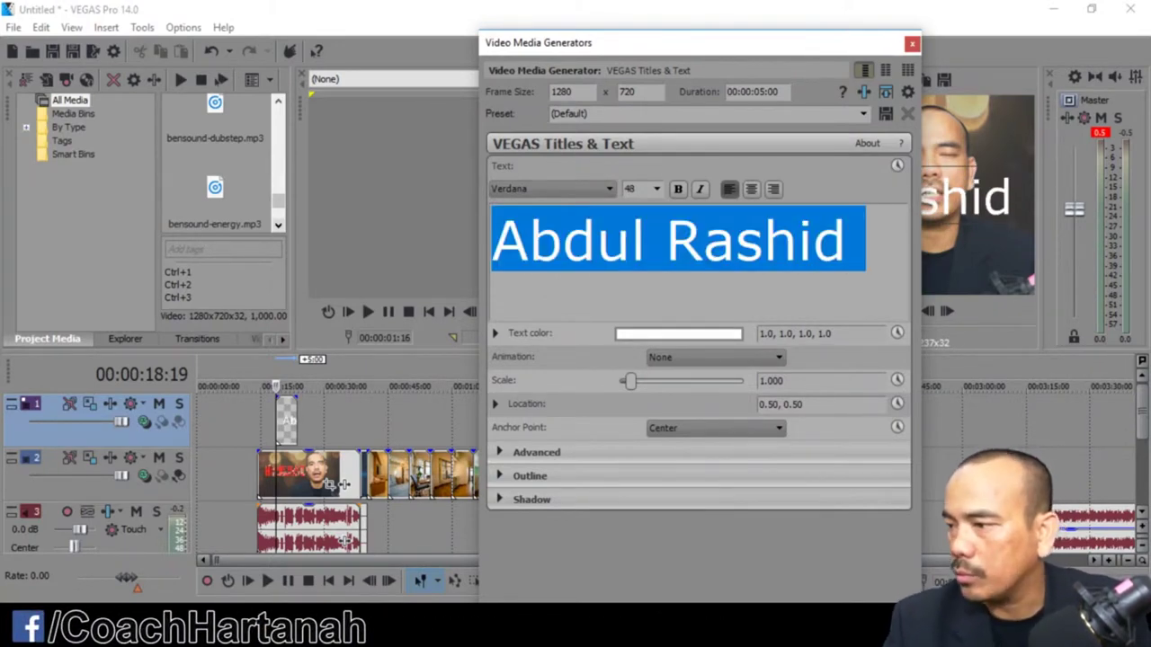
drag(601, 42, 189, 27)
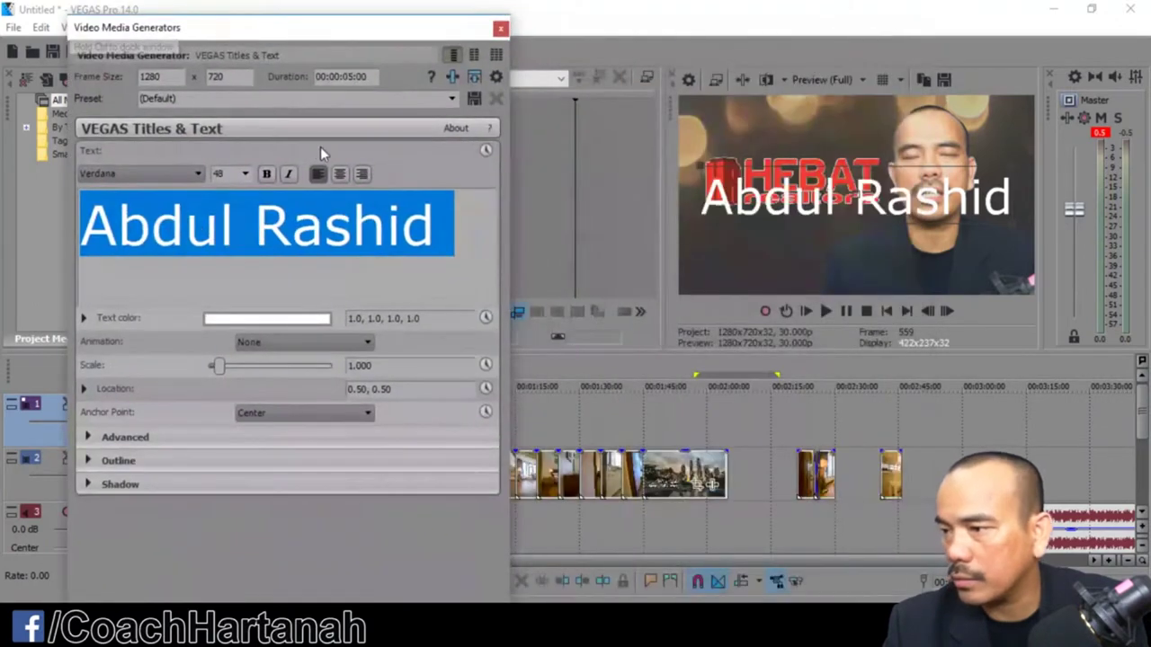
Set the selected name title to font size 16 in the Barber Street_PersonalUse font
click(246, 174)
click(221, 235)
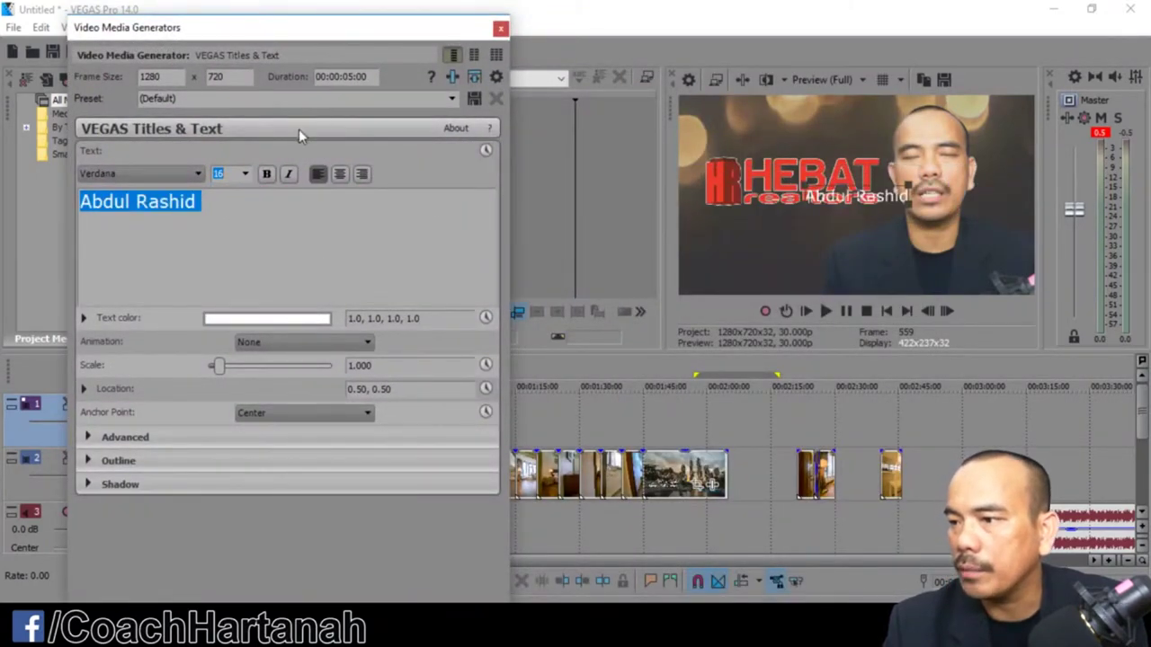
click(180, 174)
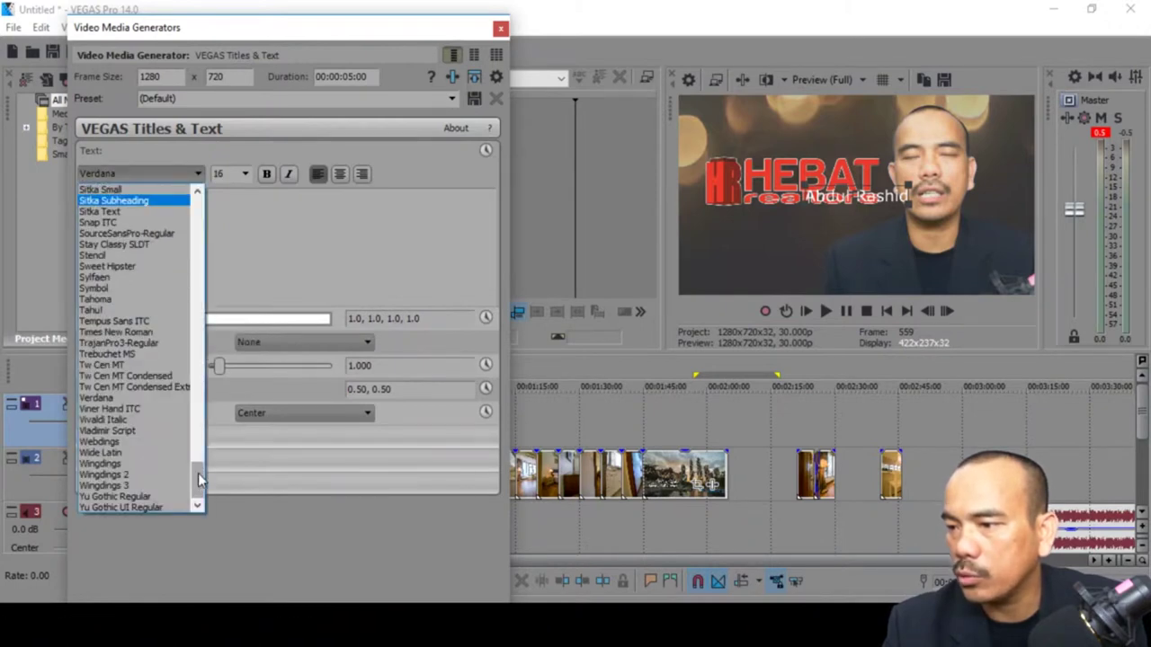
drag(200, 479, 207, 264)
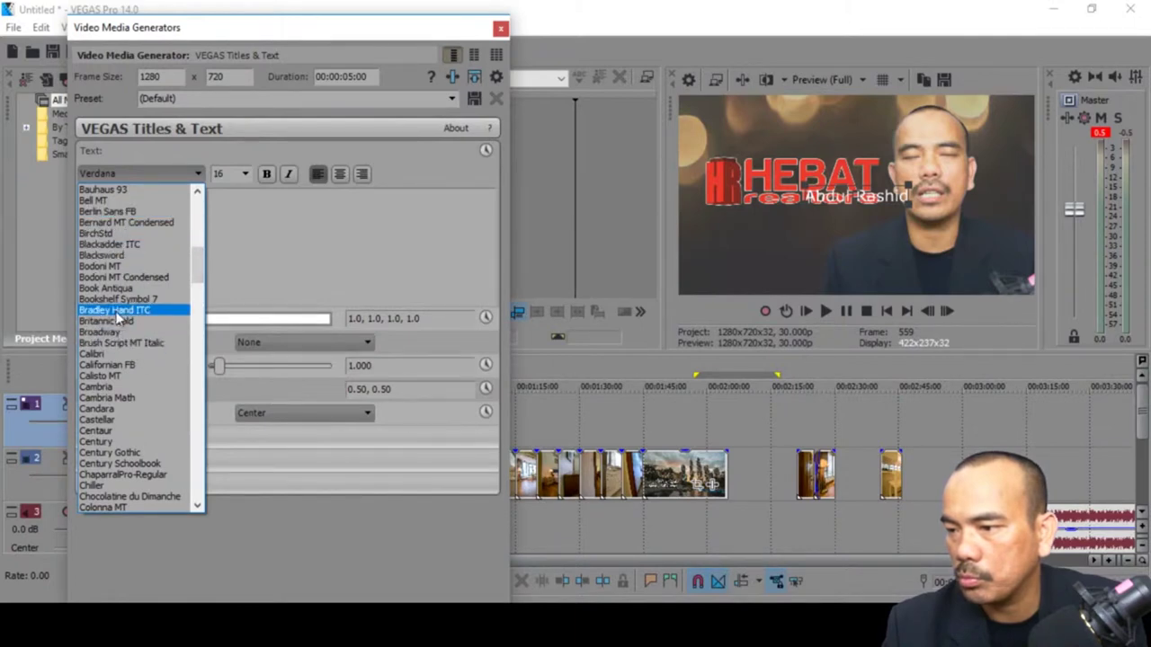
drag(197, 267, 197, 255)
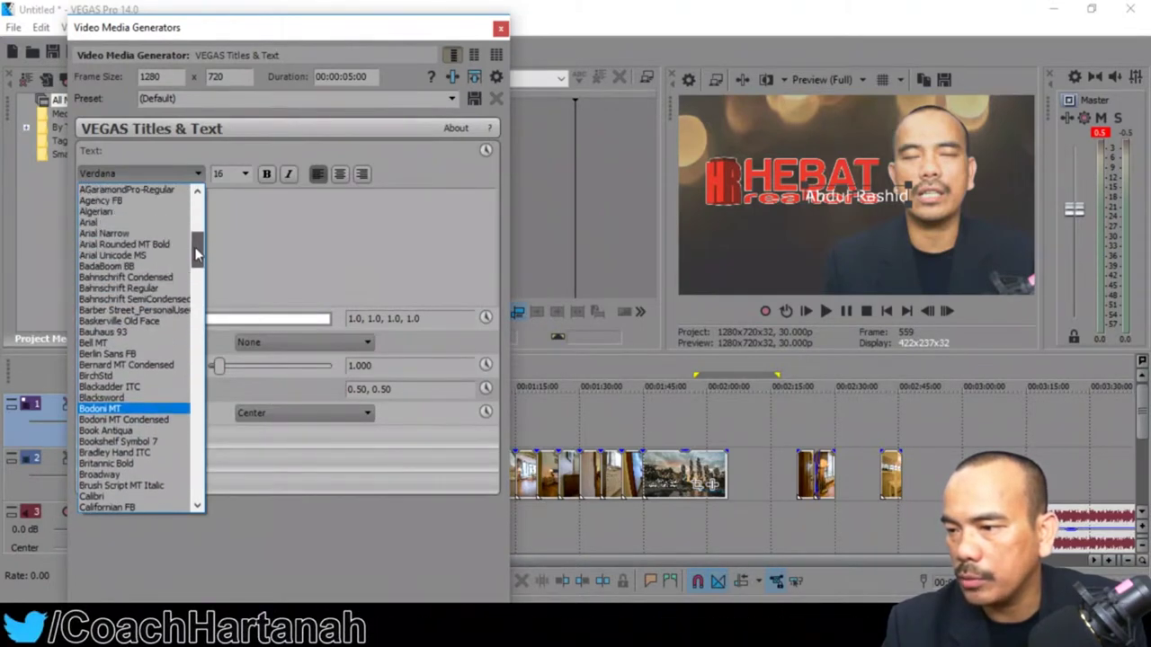
click(134, 309)
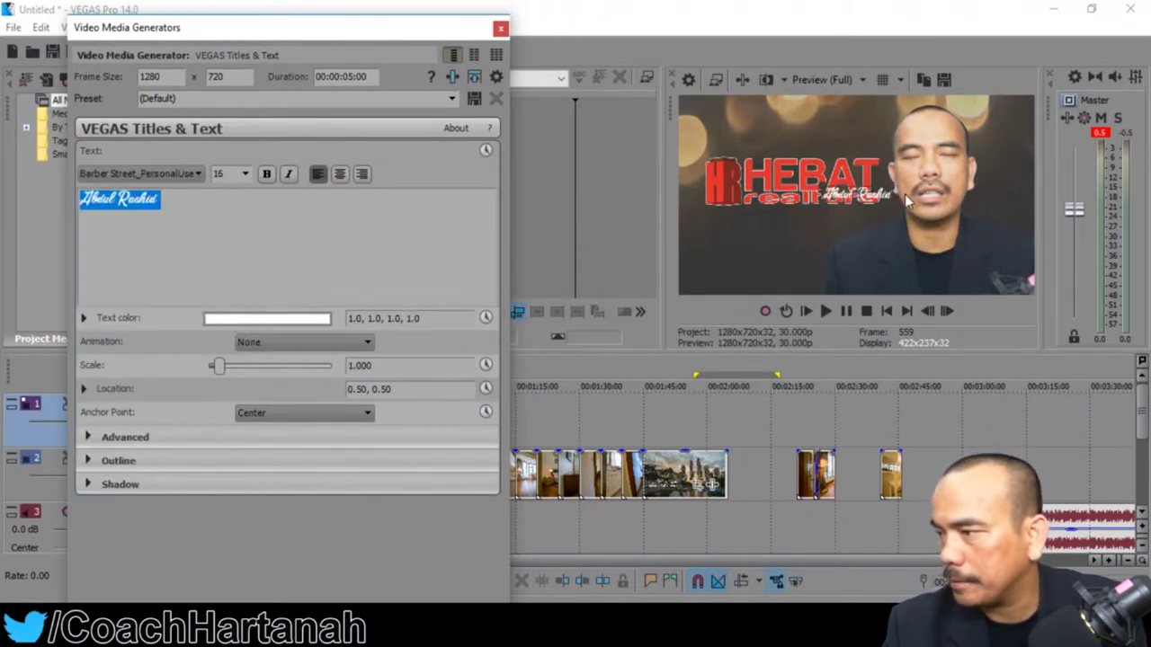
Try the name title at font sizes 18 and 36, and settle on size 24
click(243, 175)
click(229, 248)
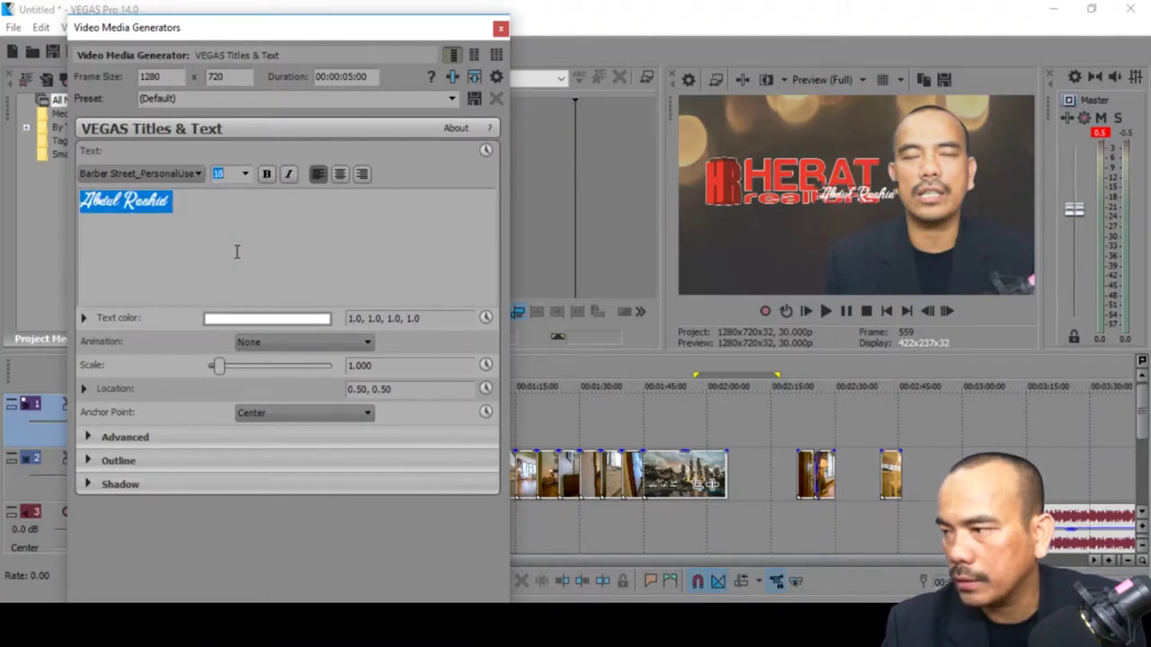
click(248, 174)
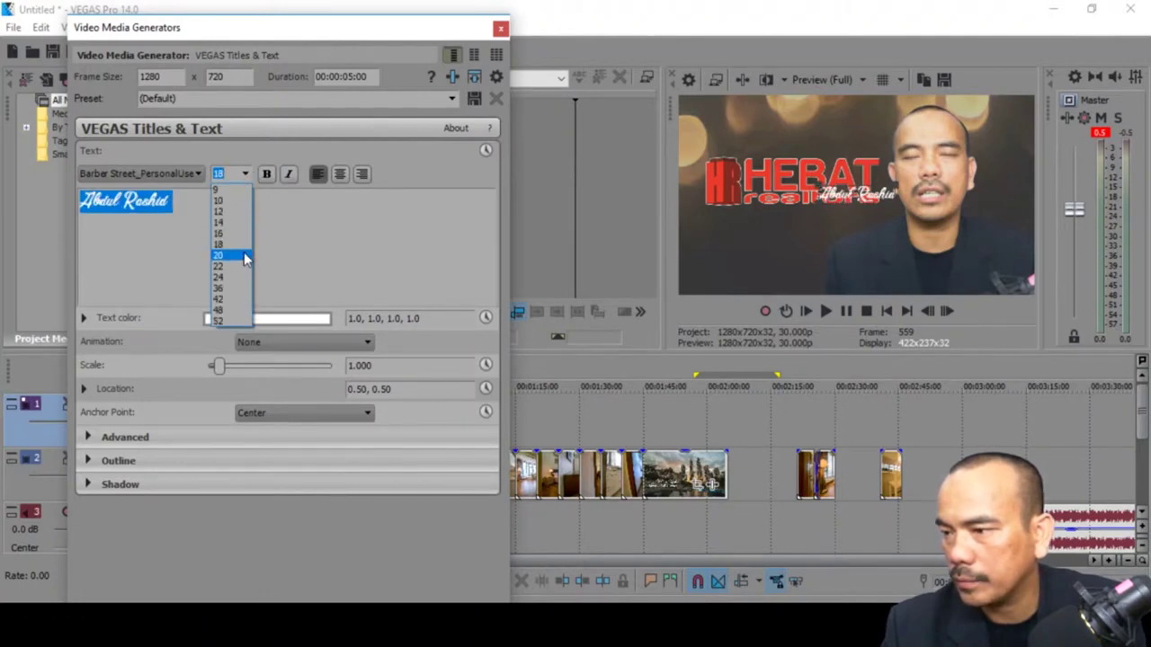
click(244, 246)
click(245, 176)
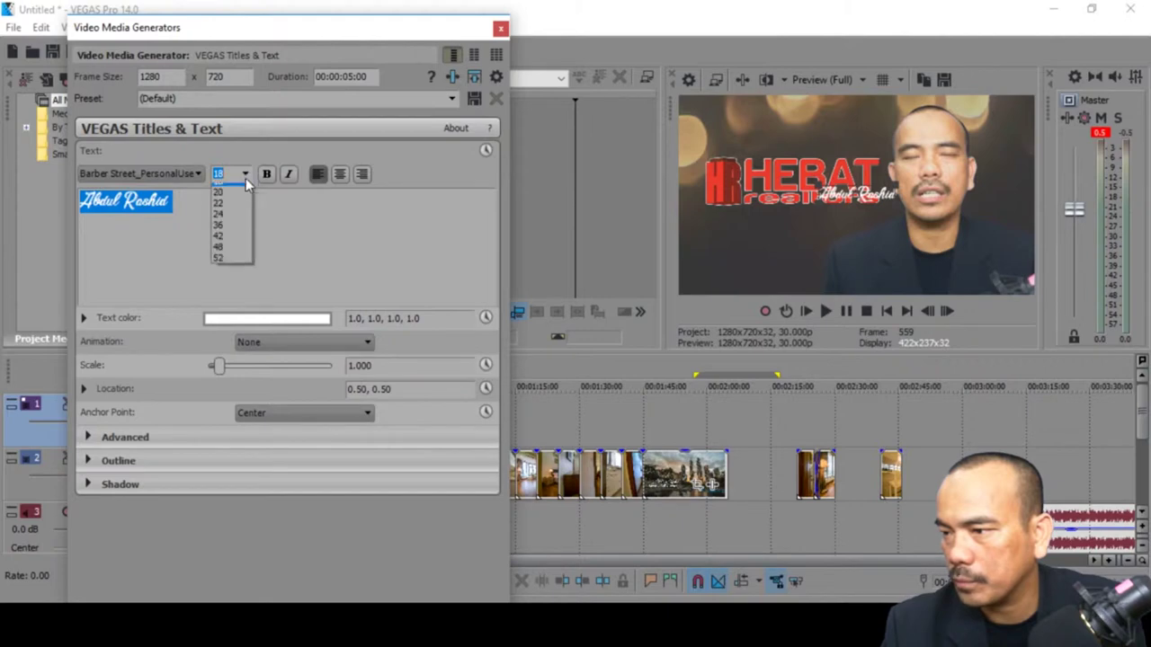
click(228, 287)
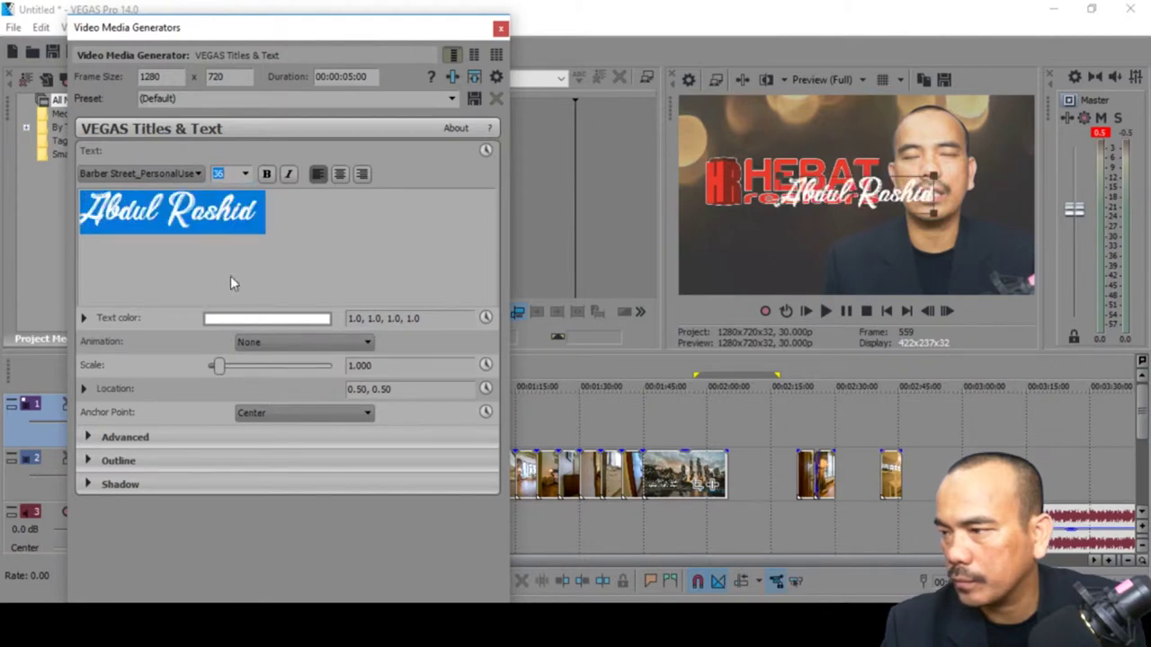
click(246, 173)
click(229, 279)
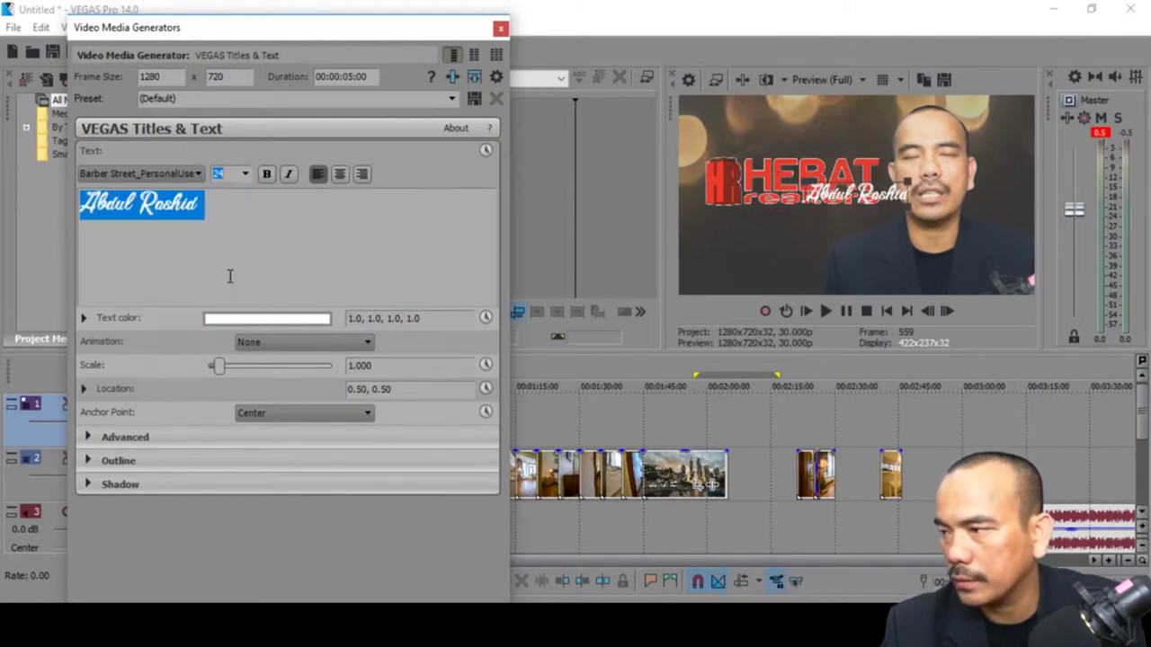
Apply the Popup animation to the name title, close its generator settings, and briefly play back the result
click(276, 341)
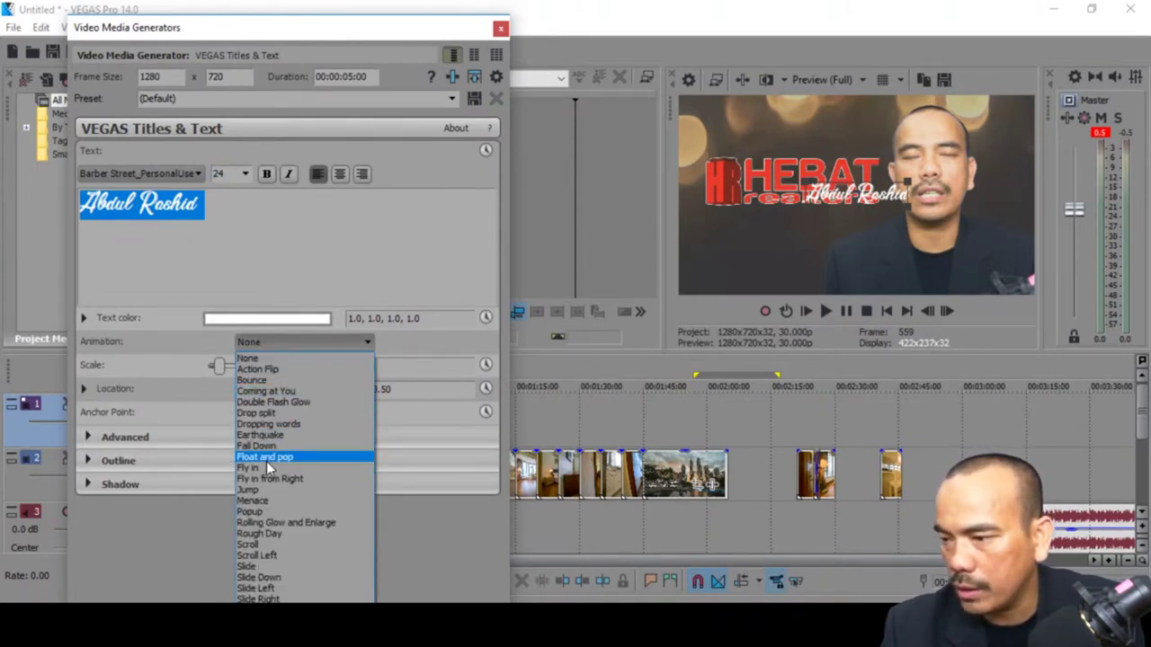
click(270, 512)
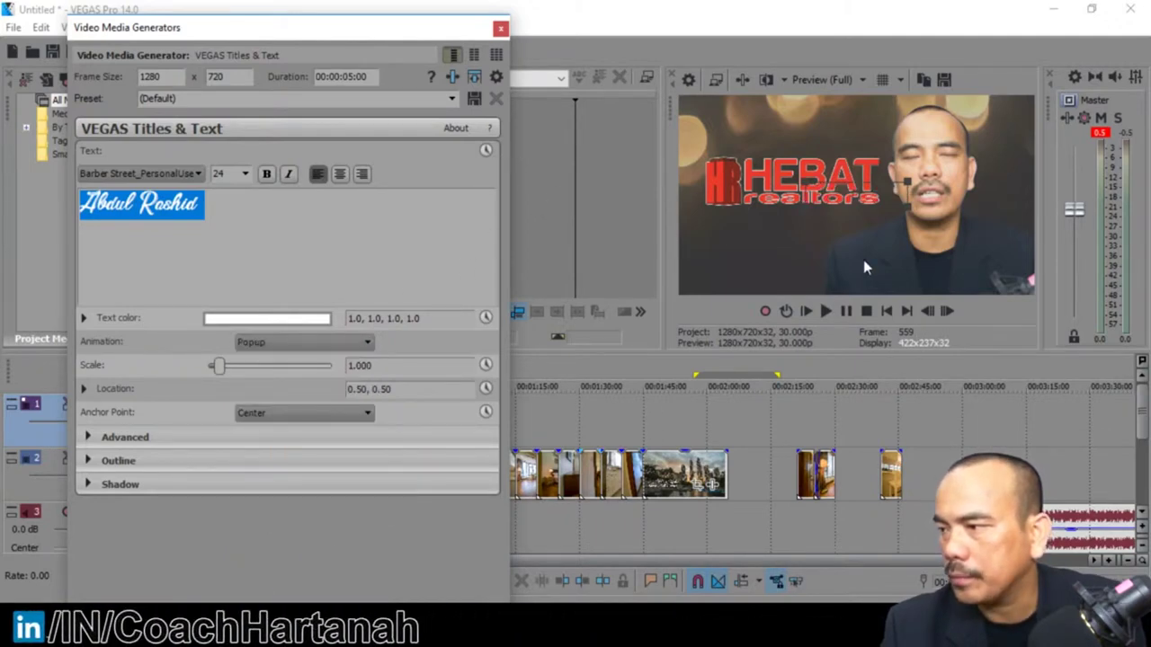
click(500, 29)
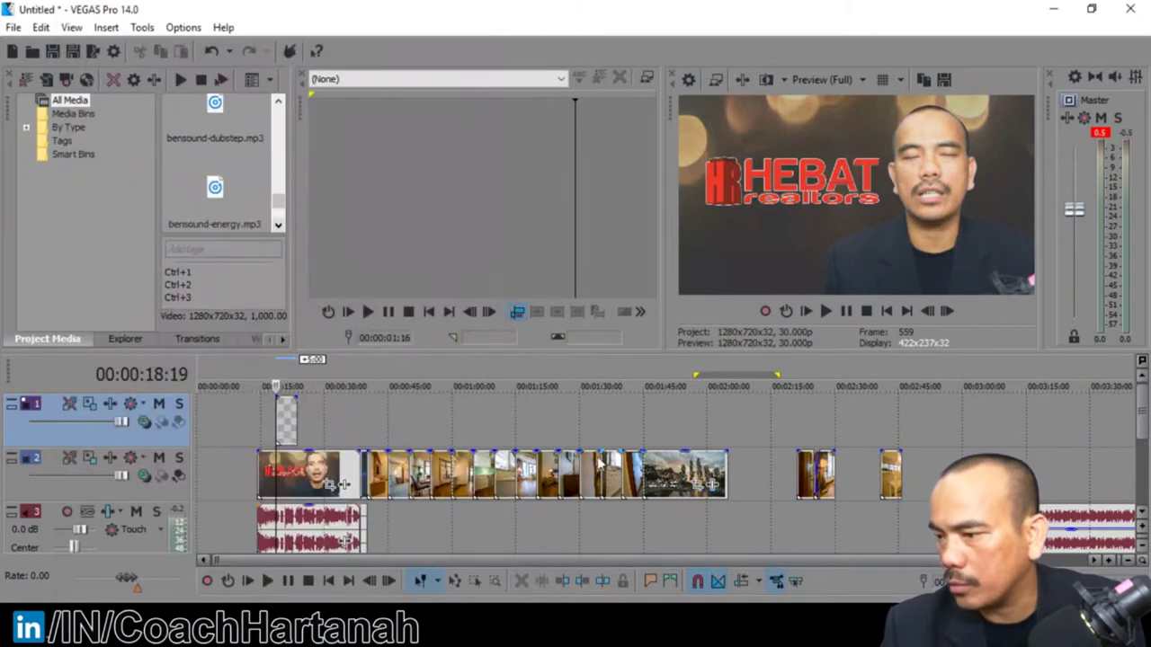
click(822, 310)
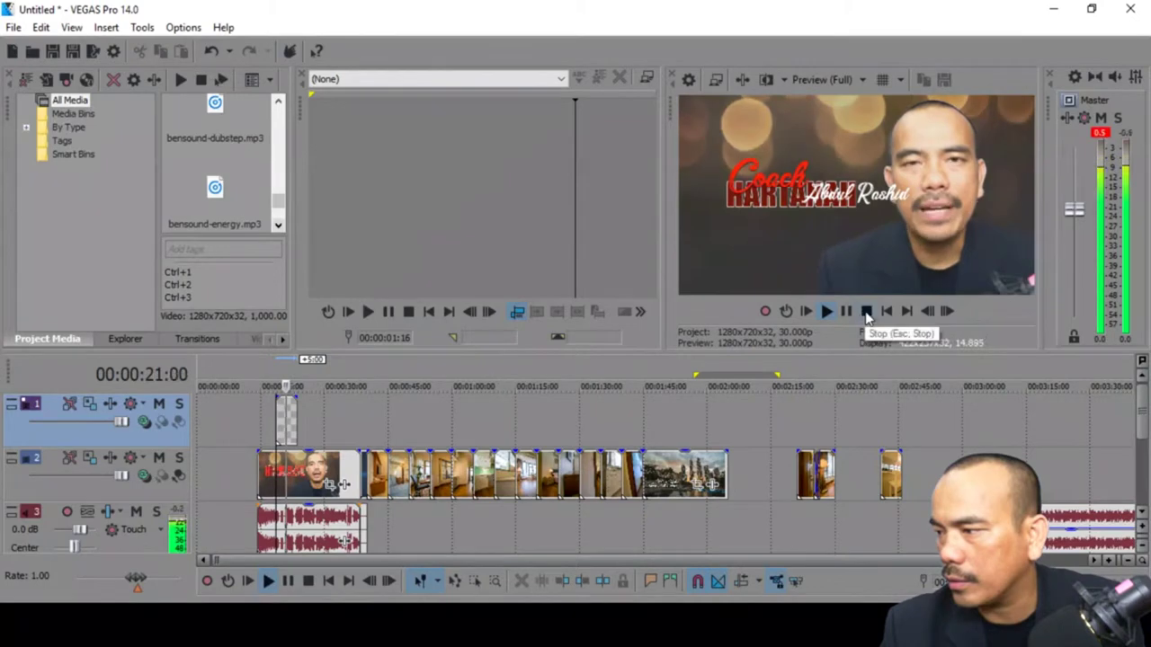
click(866, 311)
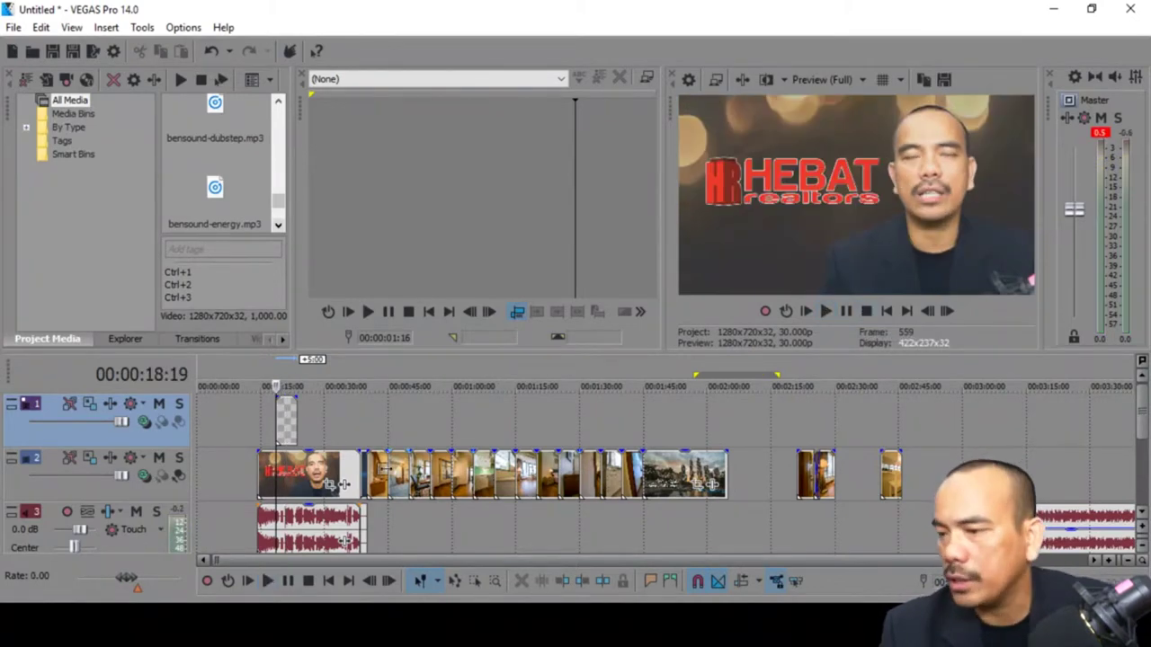
Extend the name title event to 14:15 and pan it to X Center 493.9, Y Center 114.0, over the presenter's chest
drag(297, 420, 338, 421)
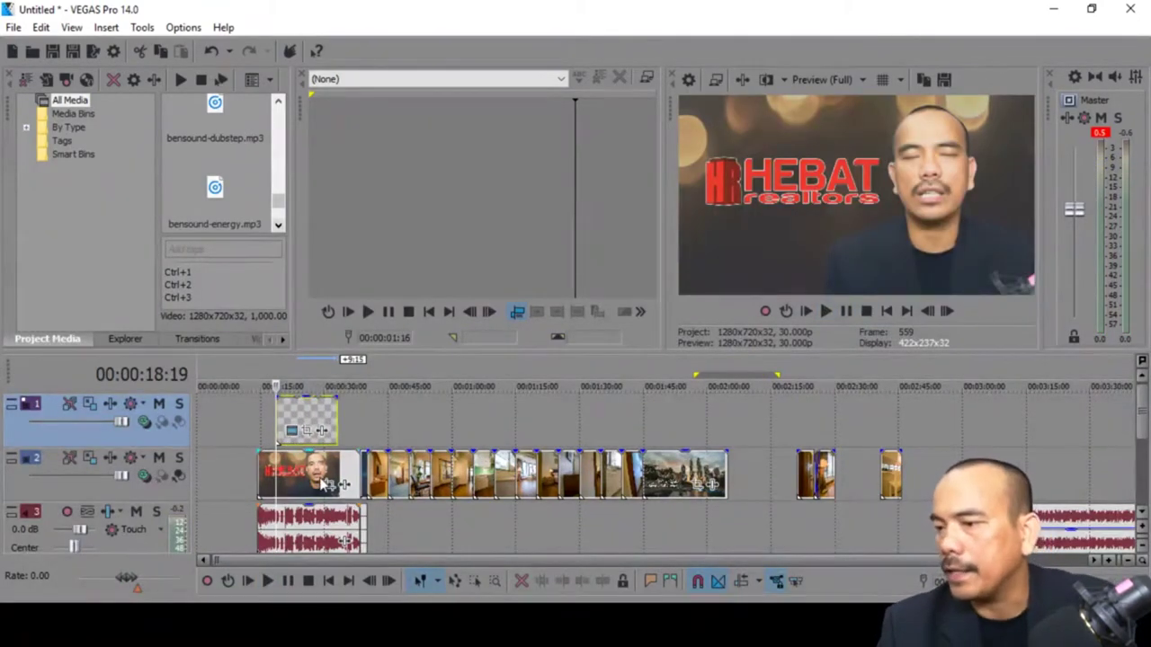
click(307, 431)
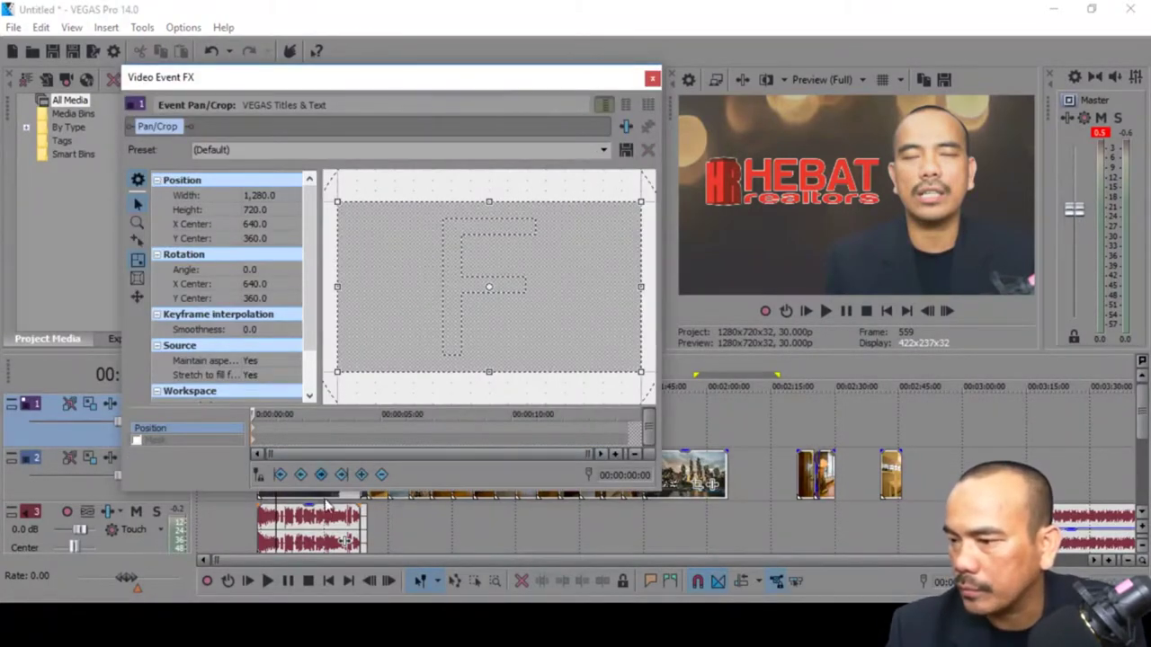
click(304, 543)
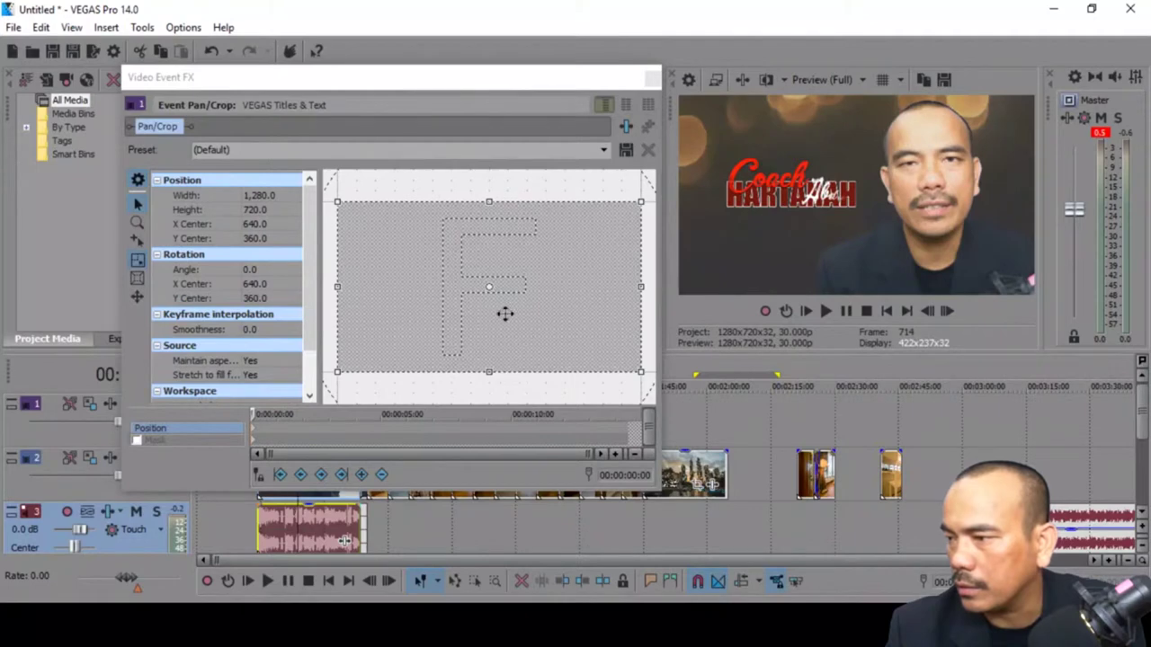
drag(585, 347, 522, 214)
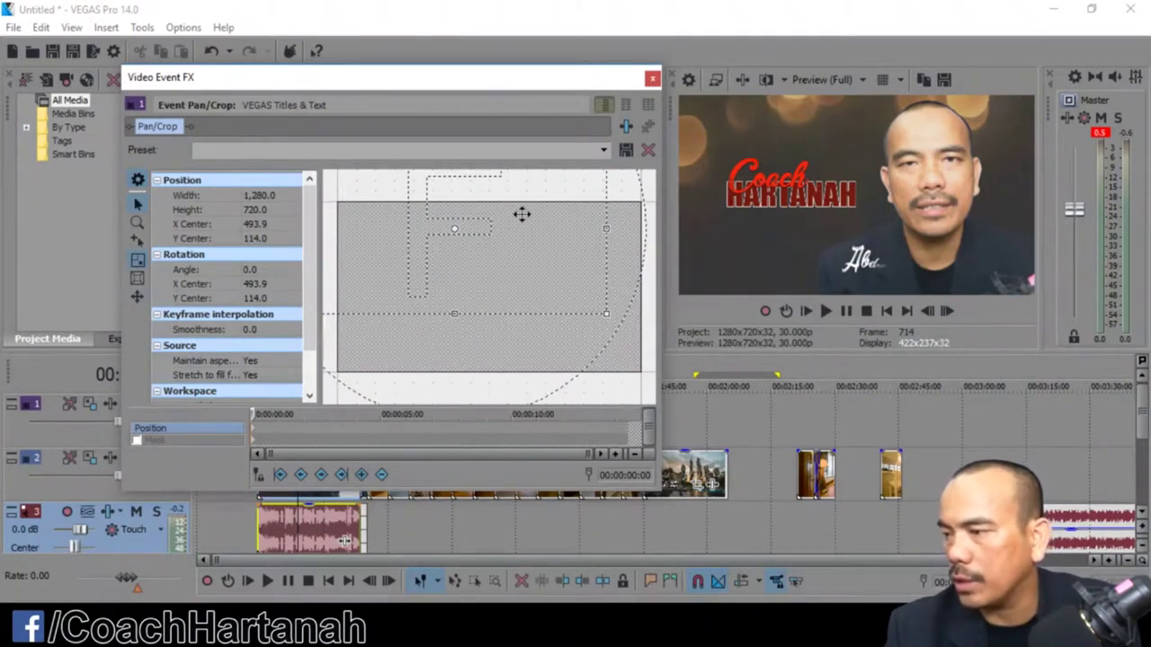
click(653, 79)
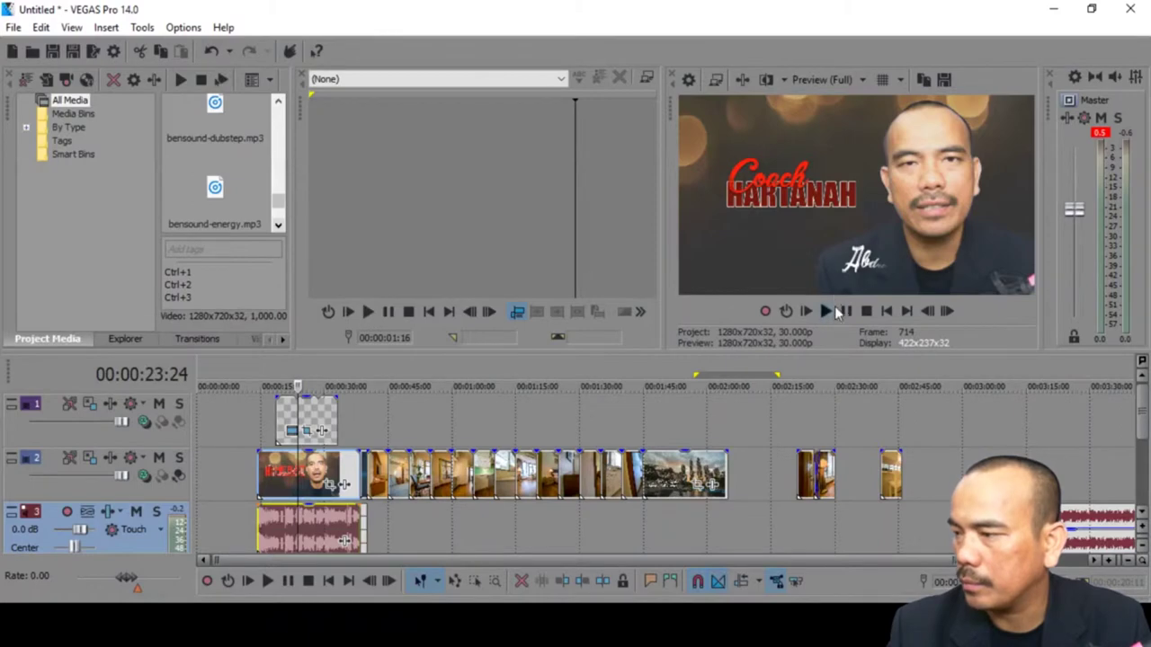
Play back the repositioned name title from 00:00:23:24 with the talking-head audio track muted, and stop playback
click(828, 313)
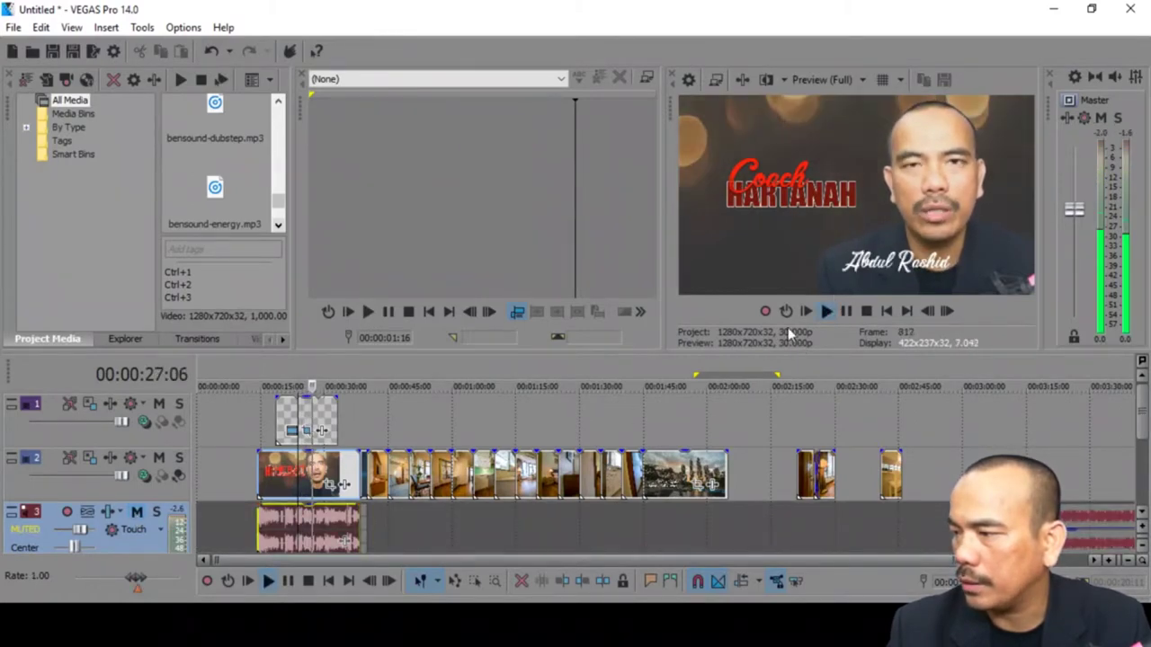
click(825, 312)
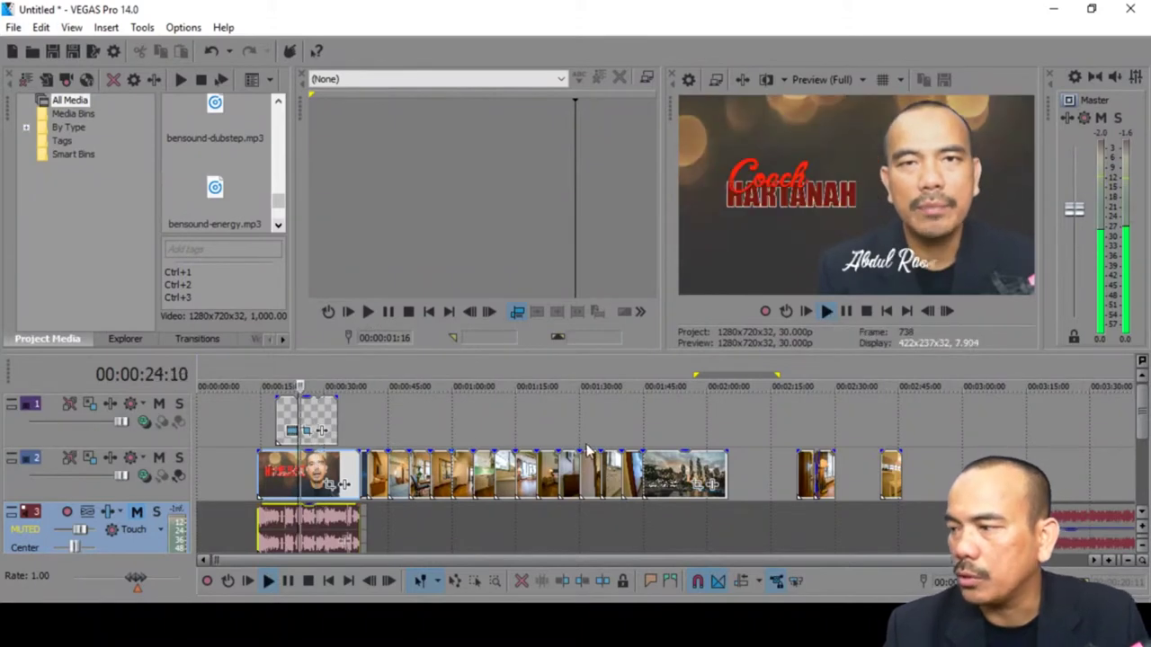
click(865, 311)
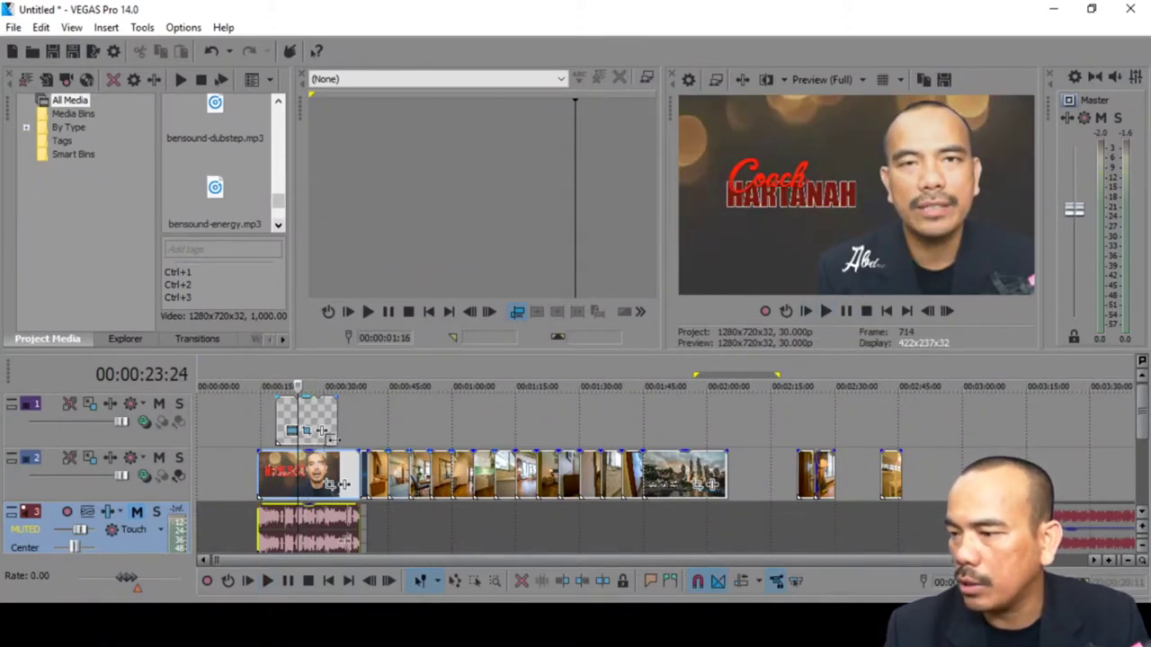
Insert another empty video track above the track holding the name title
click(317, 416)
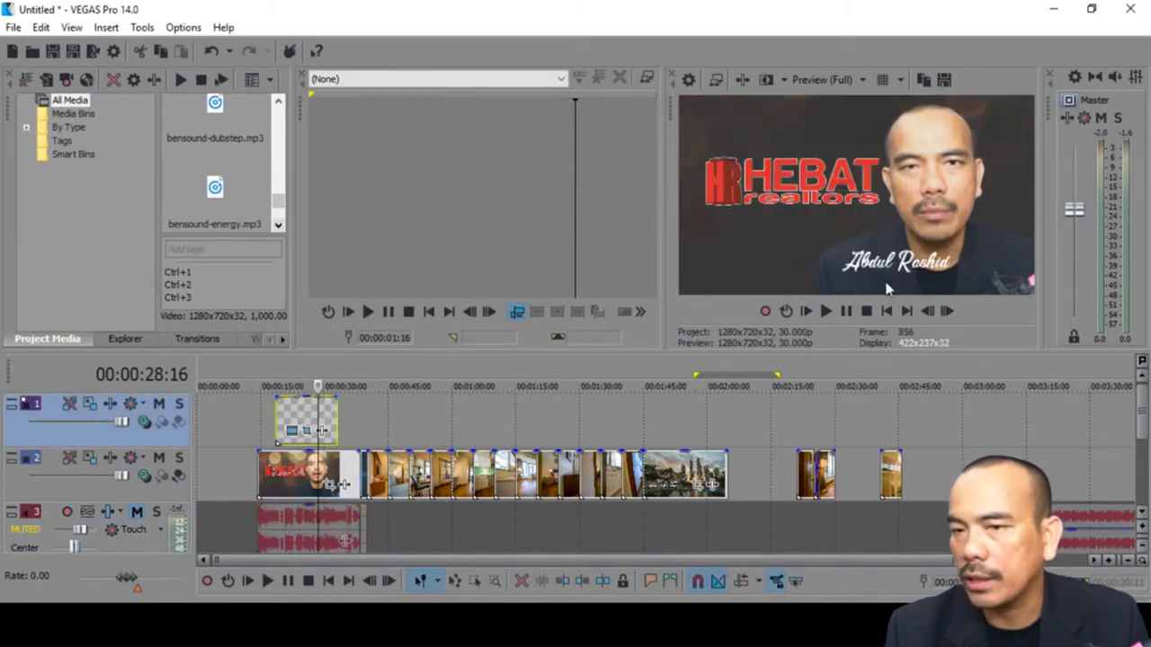
right_click(360, 417)
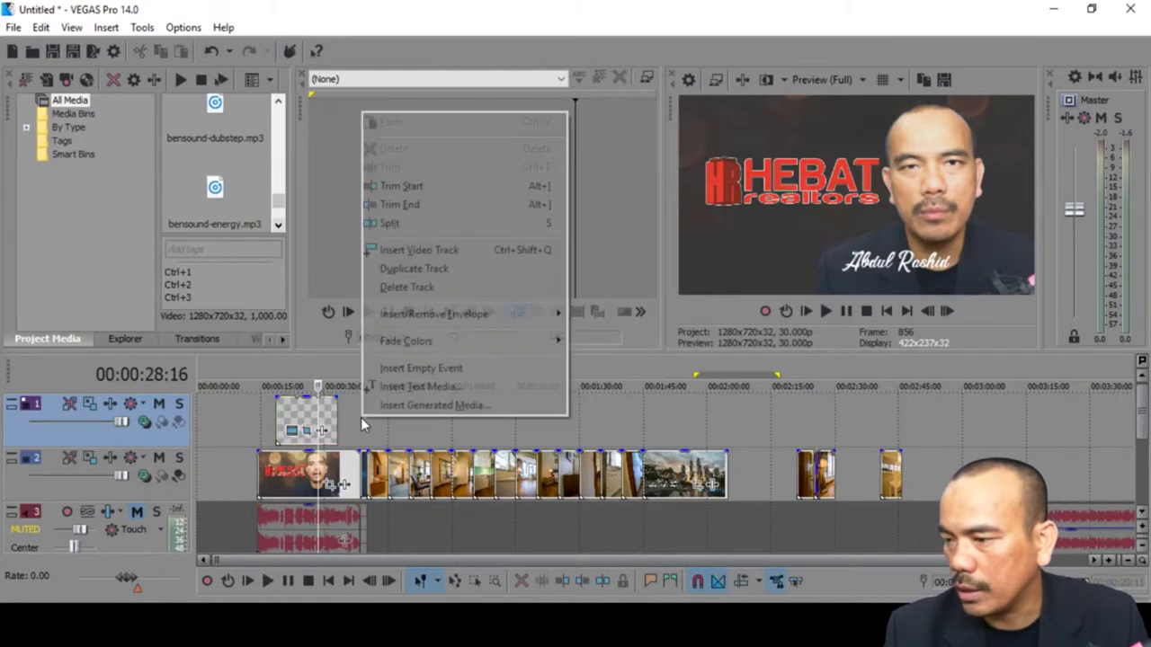
click(429, 249)
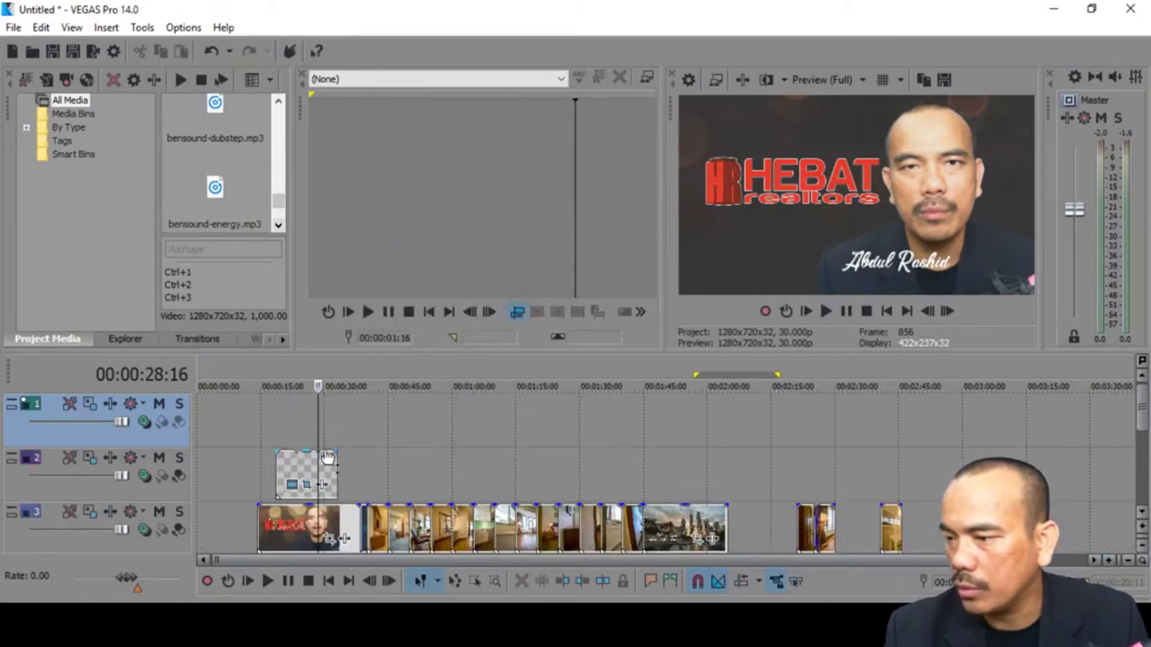
Copy the name title event onto the new top track at 00:00:23:18 and extend the original title to end with the copy at 00:00:38:03
click(287, 461)
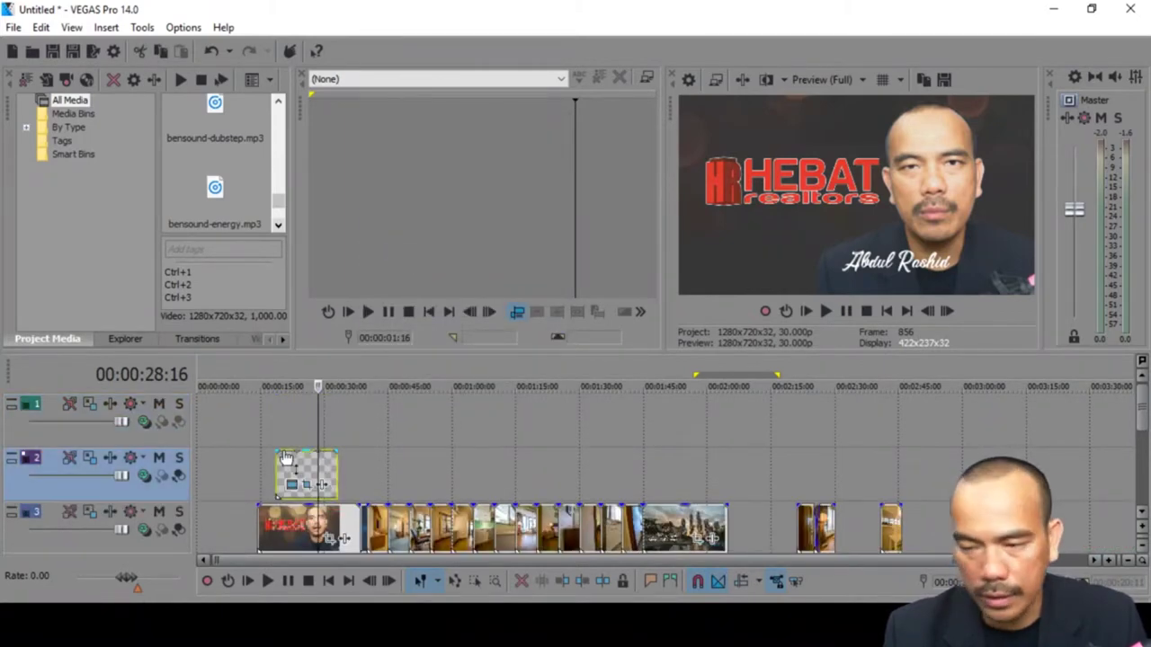
click(296, 420)
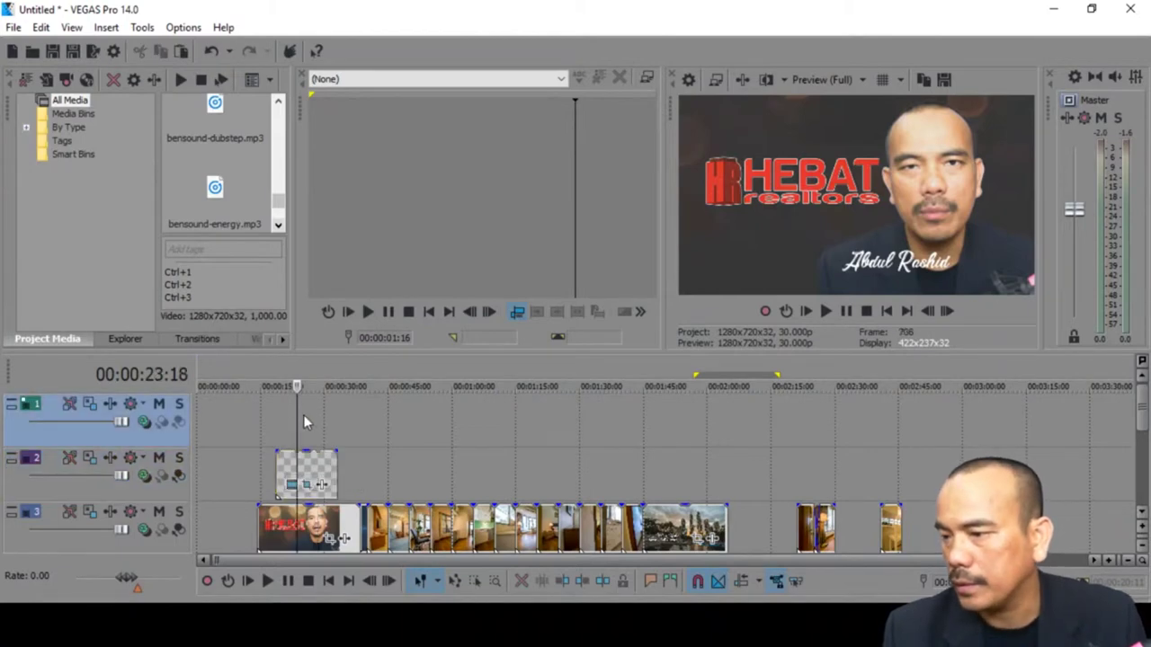
key(ctrl+v)
click(691, 286)
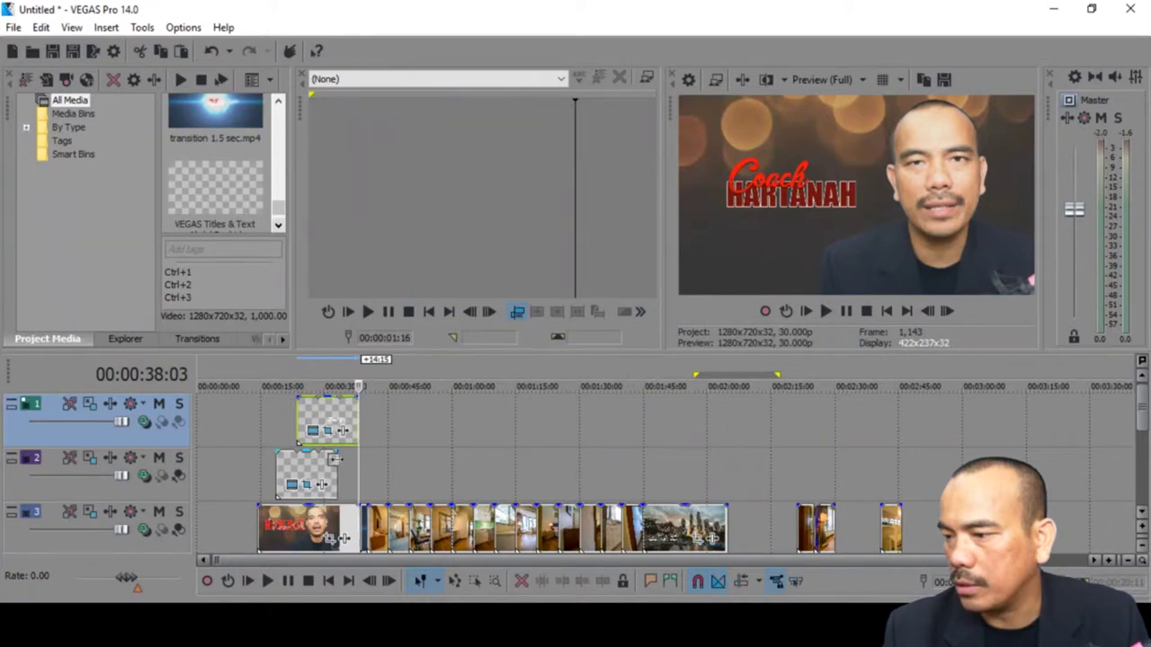
drag(336, 459, 358, 460)
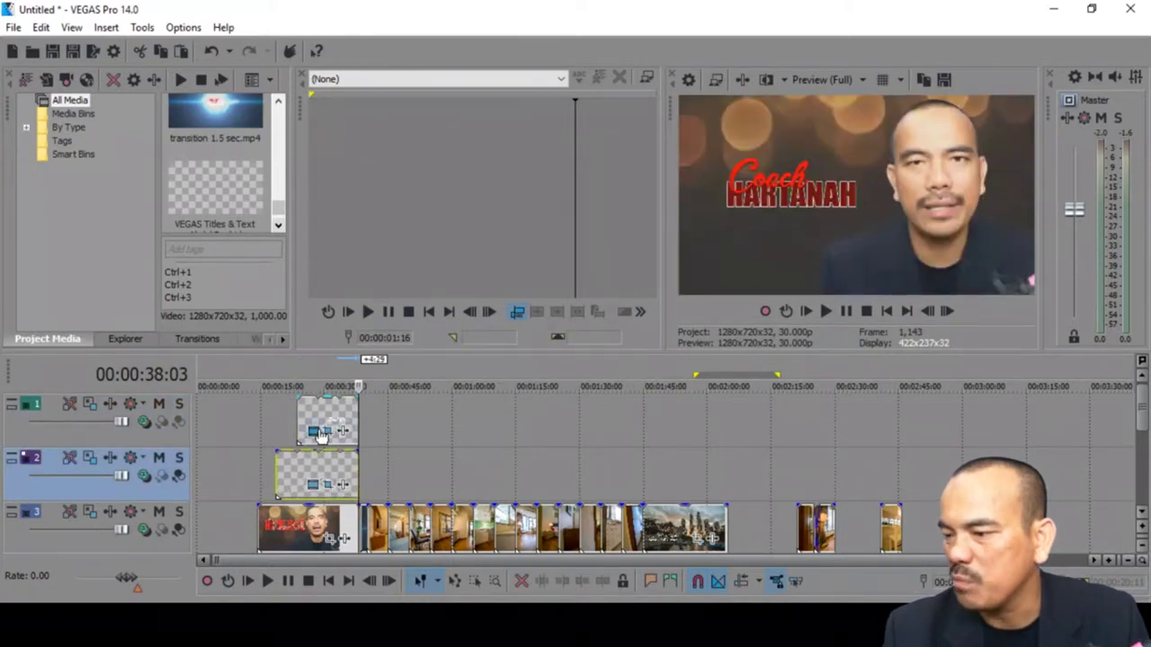
Replace the text of the copied title on the top track with "Coach Hartanah"
click(319, 433)
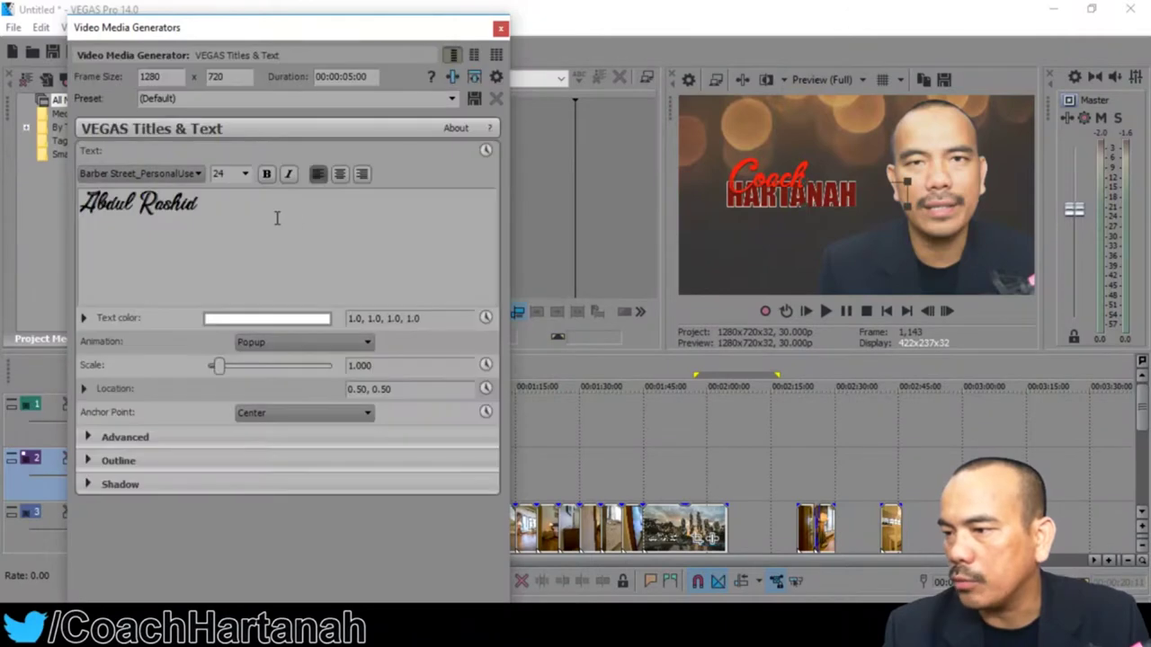
drag(277, 218, 33, 210)
text(Coach)
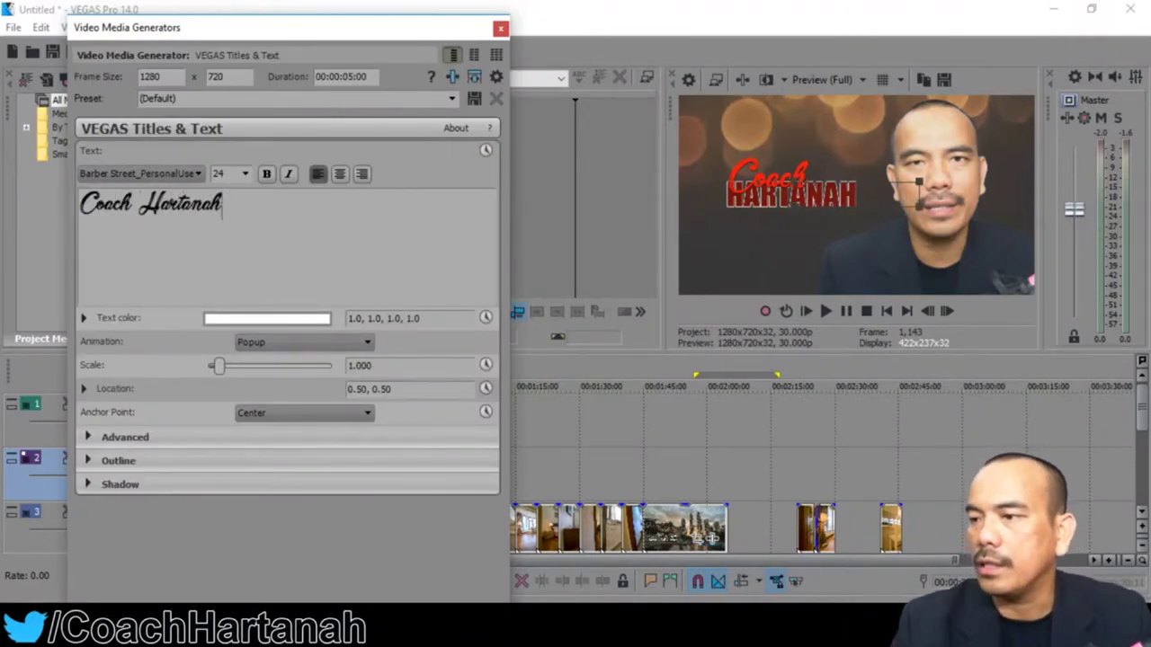
text( Hartanah)
Select the whole "Coach Hartanah" text and set its font size to 16
click(241, 174)
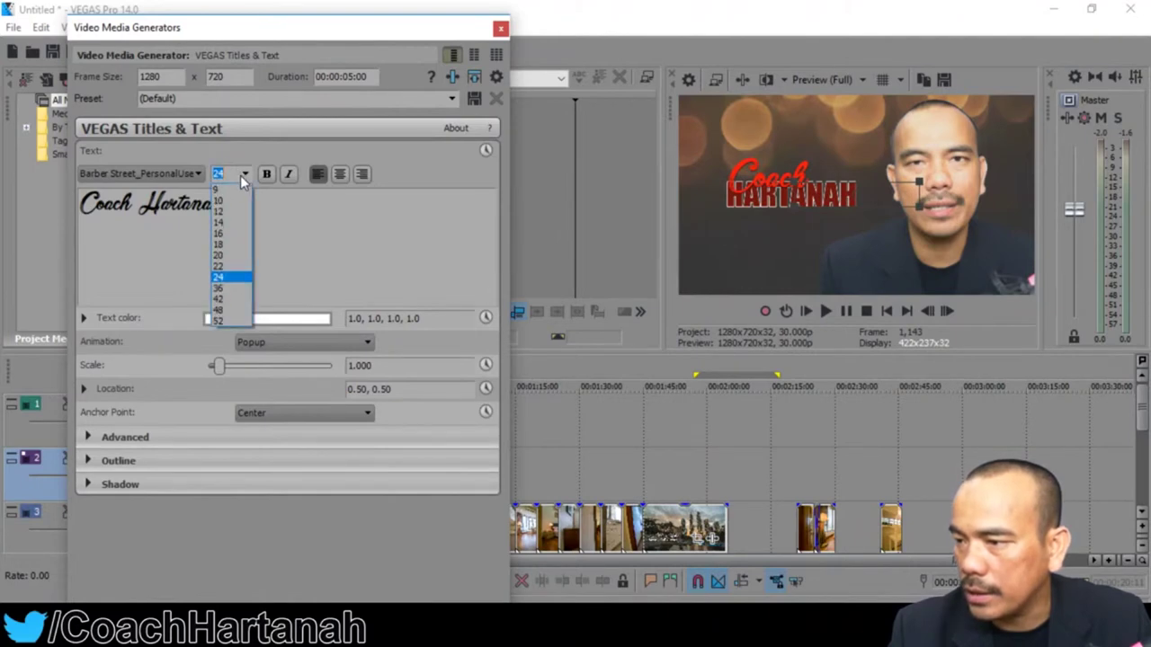
click(218, 277)
key(ctrl+a)
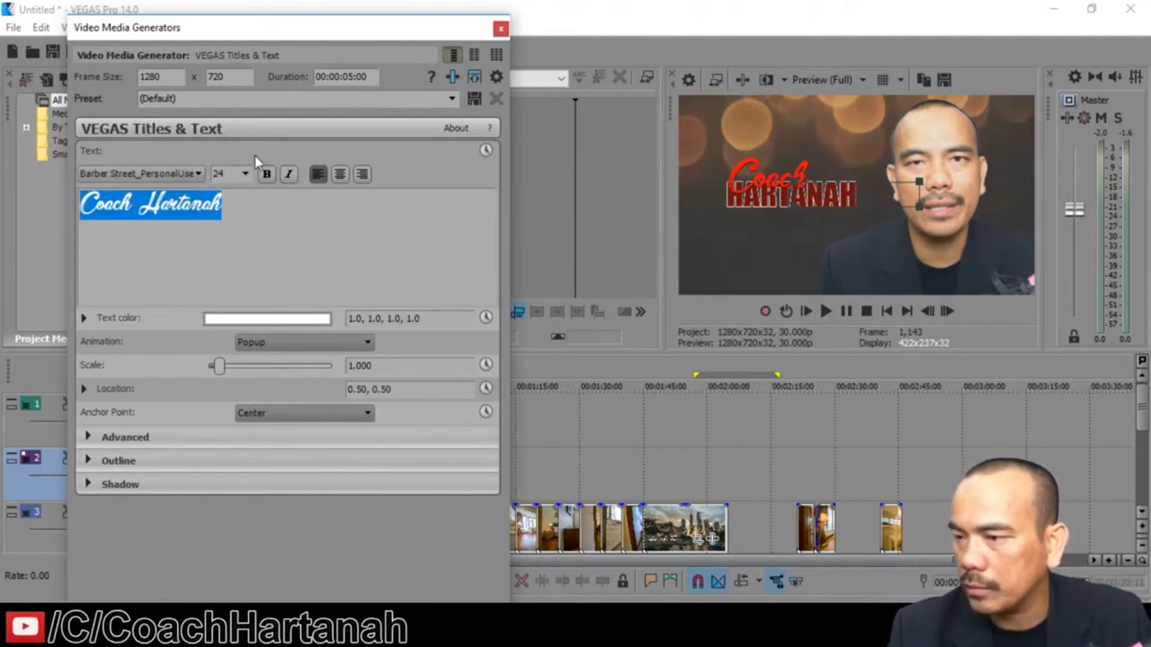
click(246, 173)
click(218, 233)
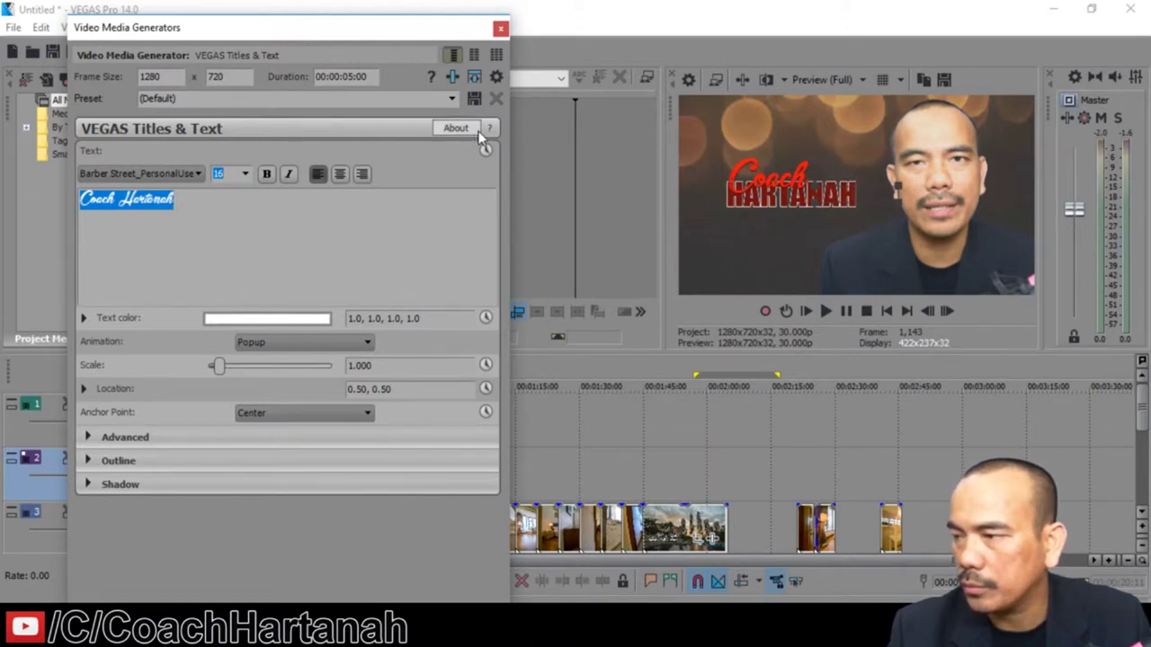
Use Pan/Crop to reposition the "Coach Hartanah" title in the lower-right corner of the frame, centered at about 251.5, 41.0
click(500, 29)
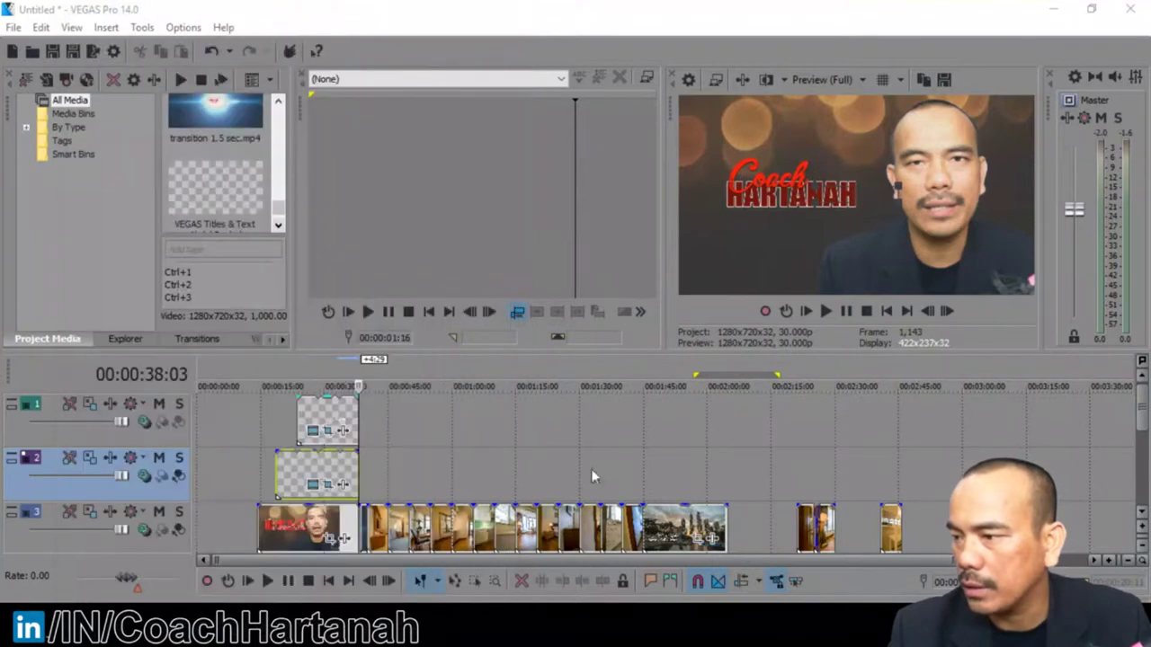
click(347, 469)
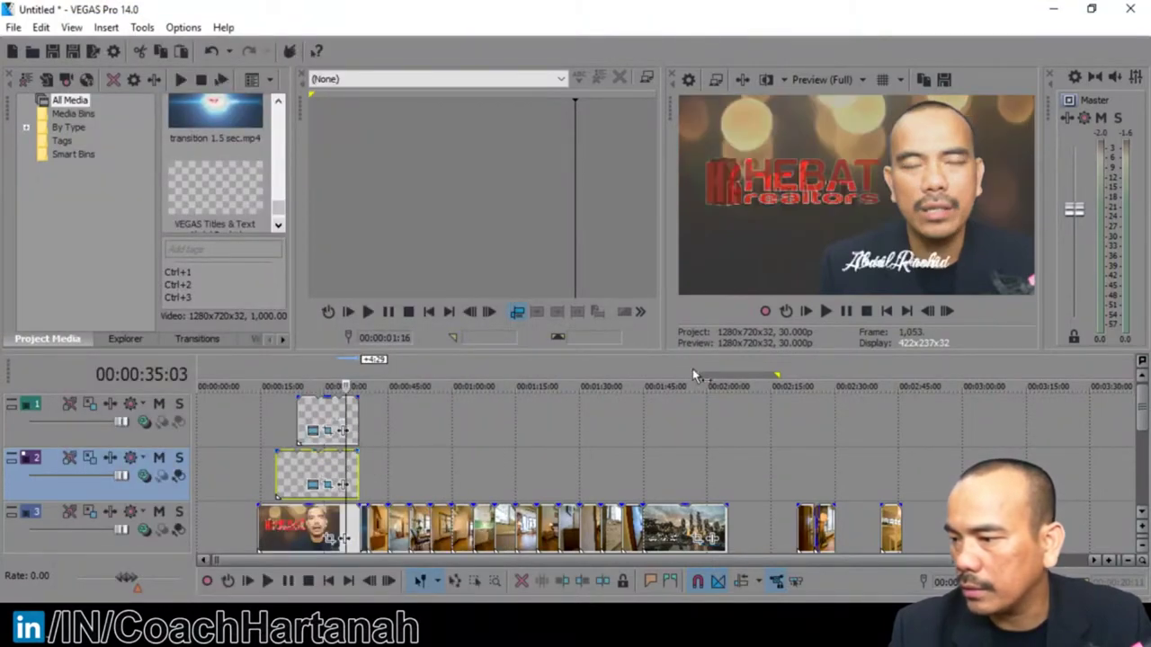
click(328, 433)
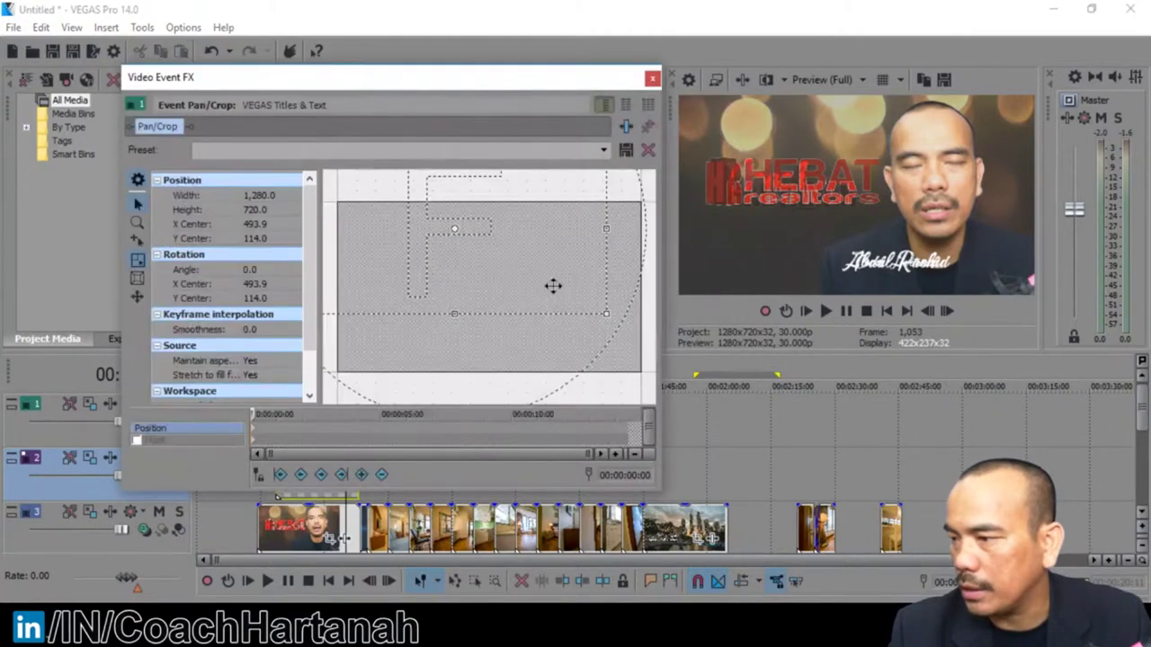
mouse_move(546, 294)
mouse_down()
mouse_move(535, 283)
mouse_move(547, 287)
mouse_up()
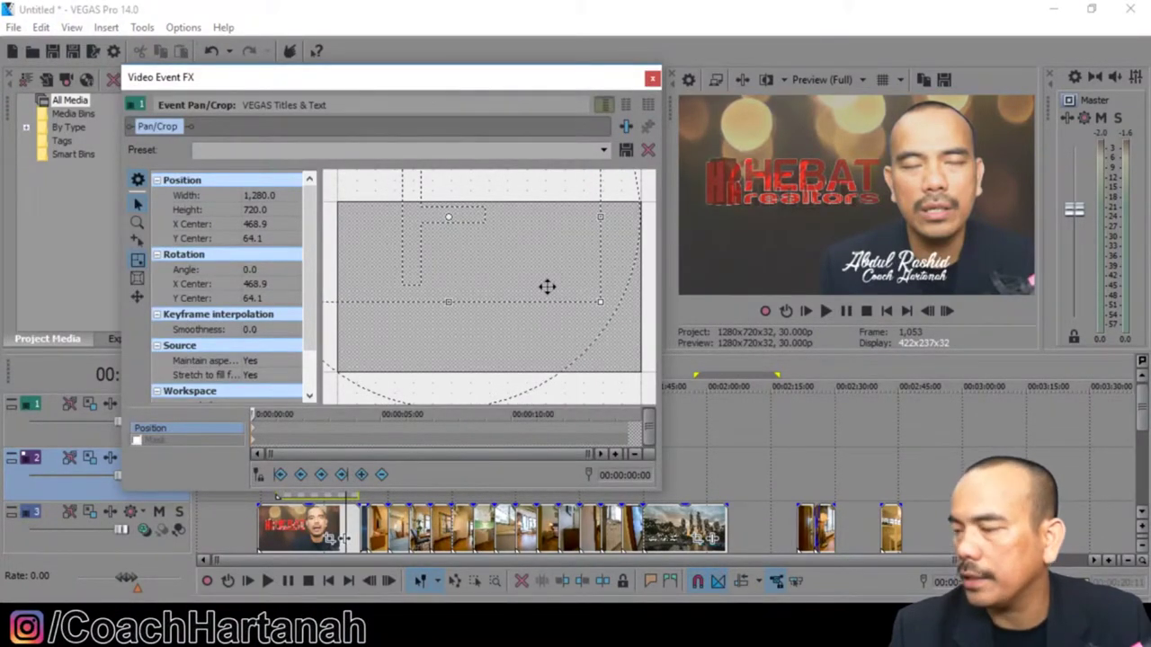
click(652, 80)
click(309, 430)
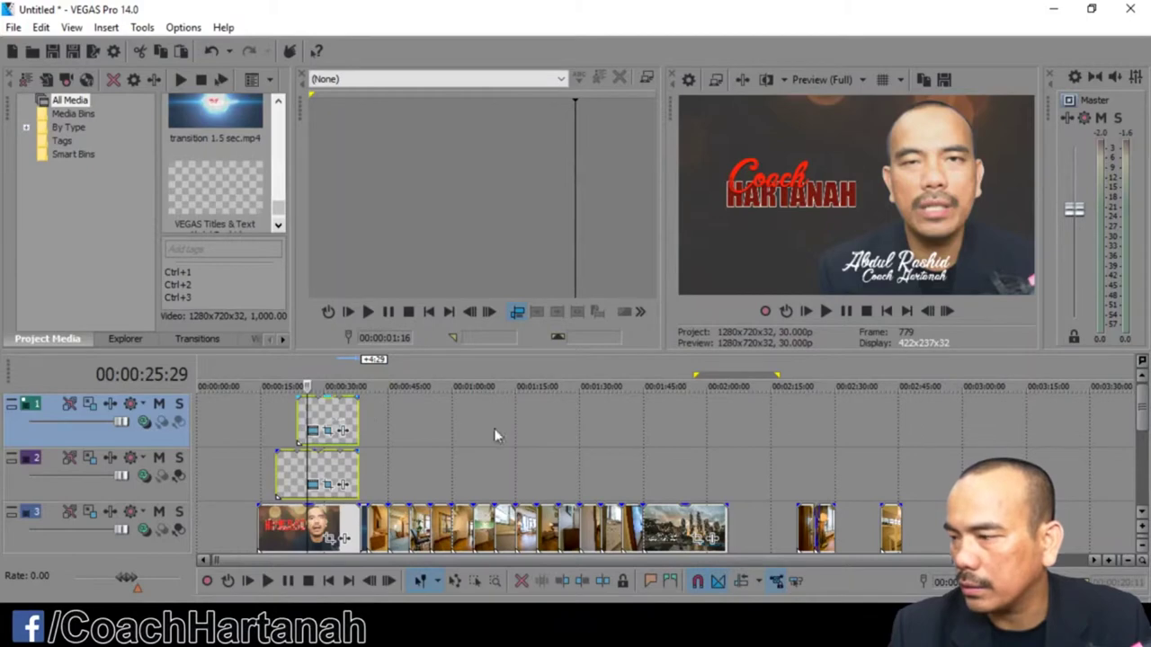
click(329, 432)
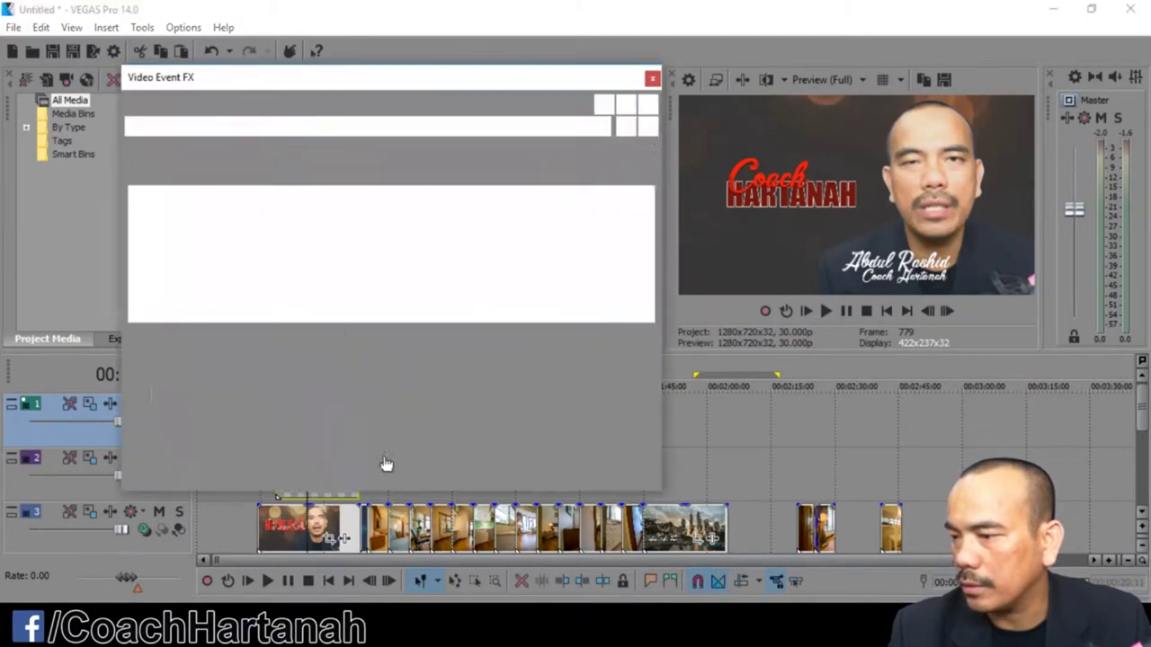
drag(532, 297, 447, 262)
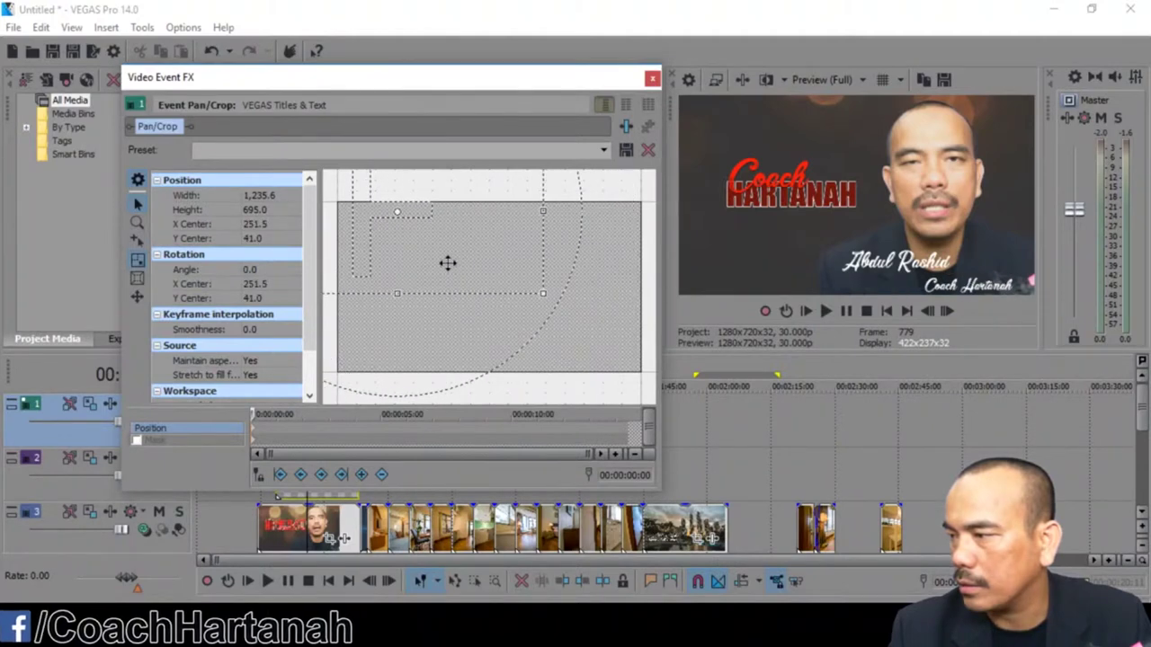
click(651, 79)
Use Pan/Crop to move the presenter's name title directly above "Coach Hartanah", centered at about 255.0, 85.5
click(329, 485)
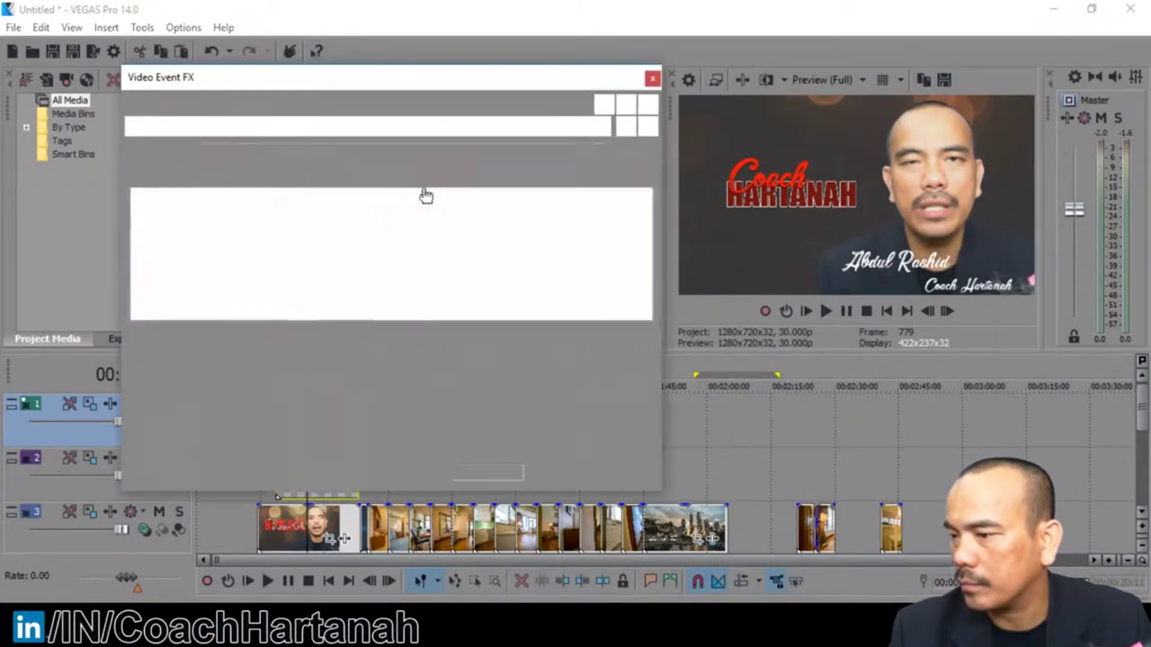
drag(501, 266, 472, 256)
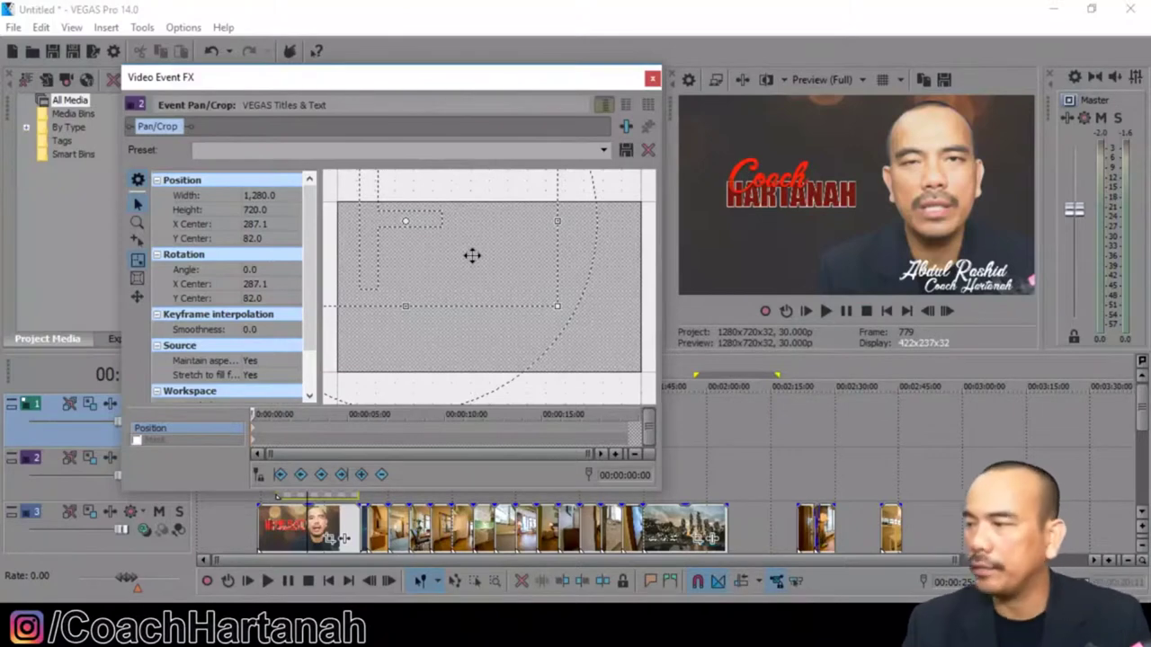
drag(616, 317, 574, 321)
mouse_move(492, 271)
mouse_down()
mouse_move(460, 264)
mouse_move(485, 272)
mouse_up()
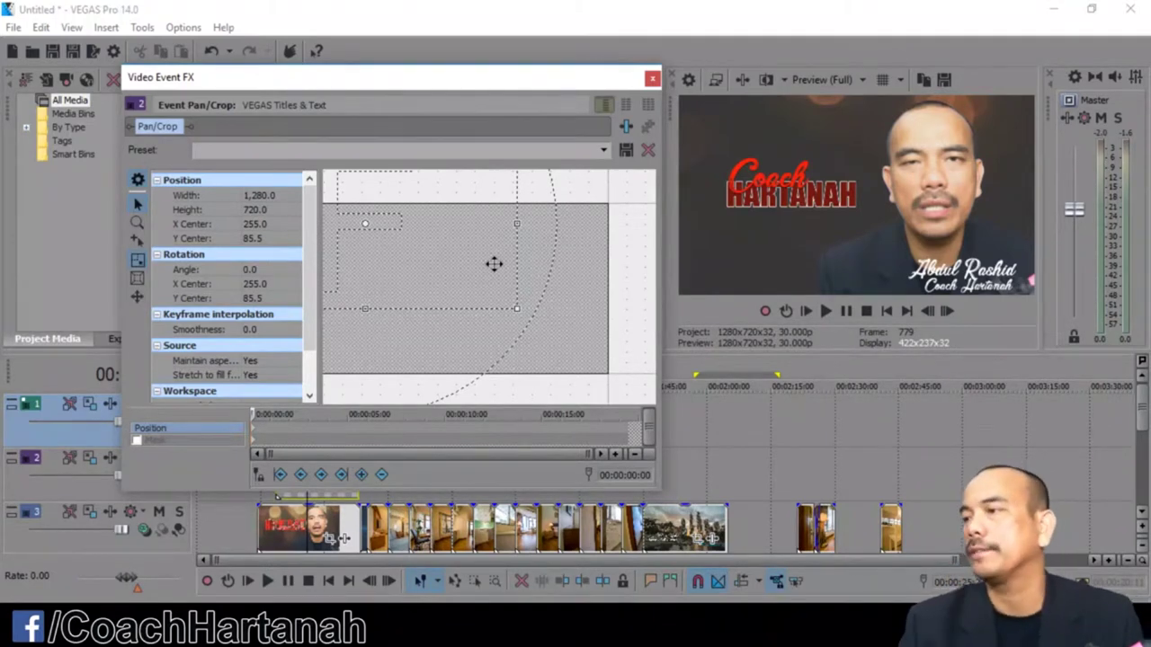
click(652, 78)
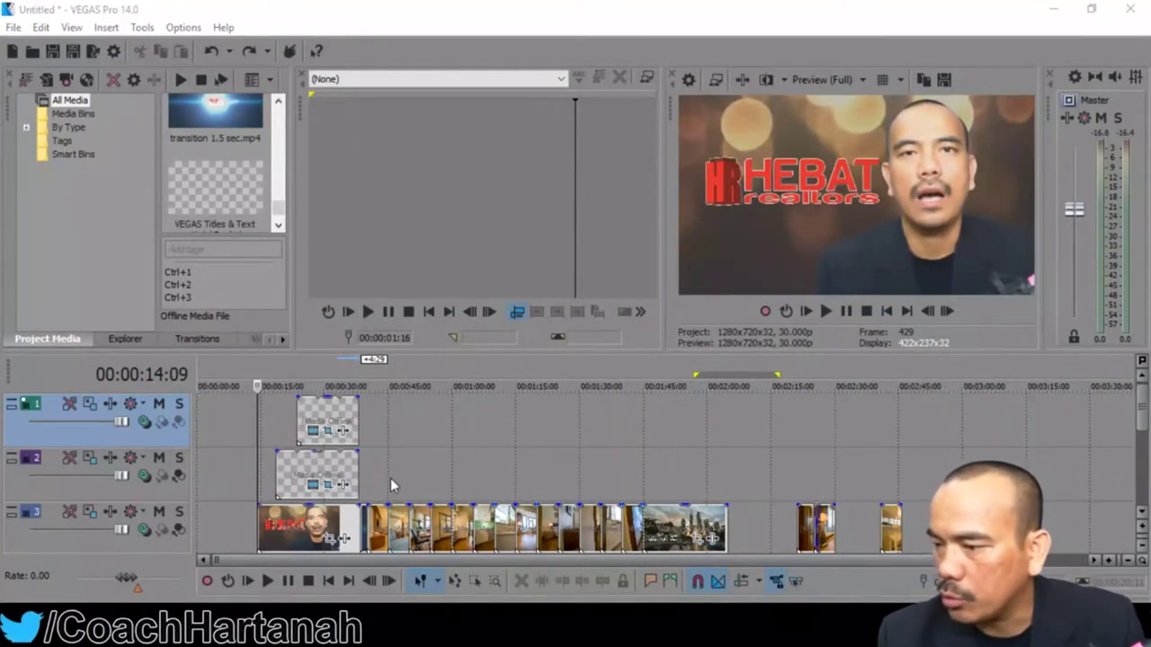
Paste a copy of the "Coach Hartanah" title as new source media on the top track at 00:00:39:29
click(325, 417)
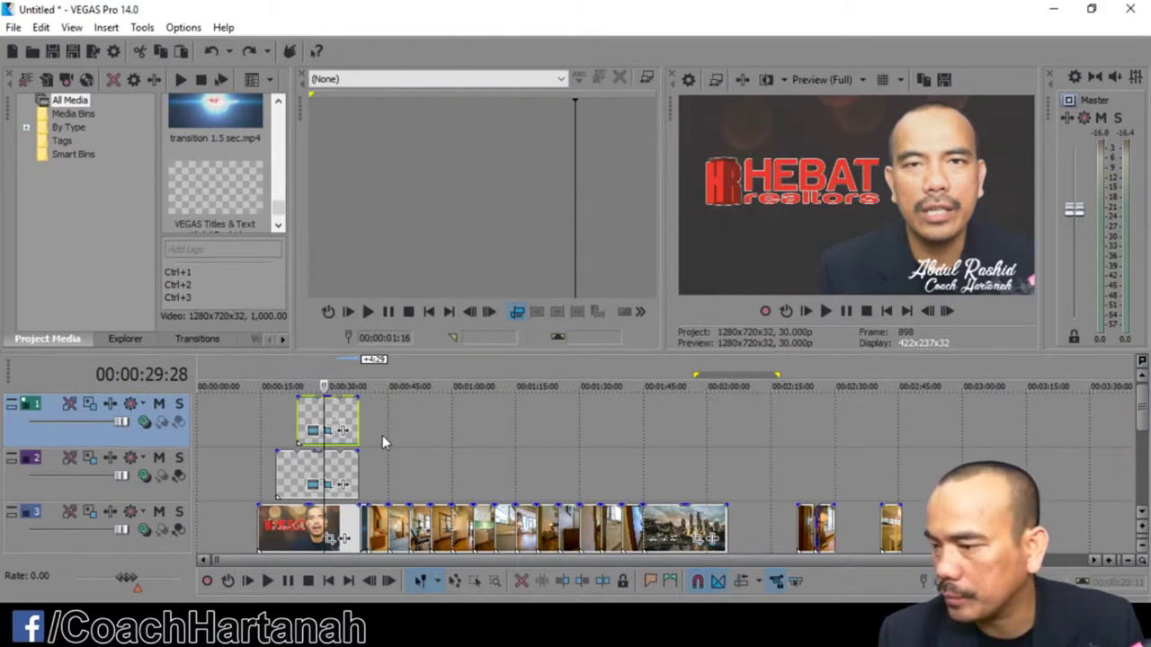
click(369, 431)
key(ctrl+v)
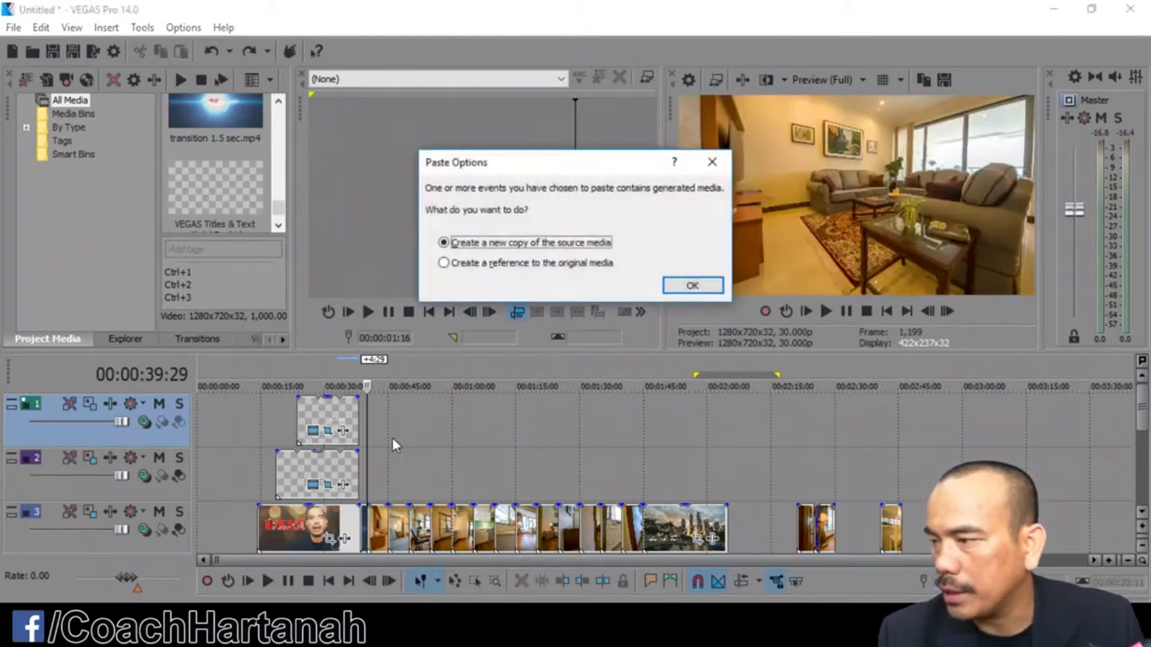
click(673, 290)
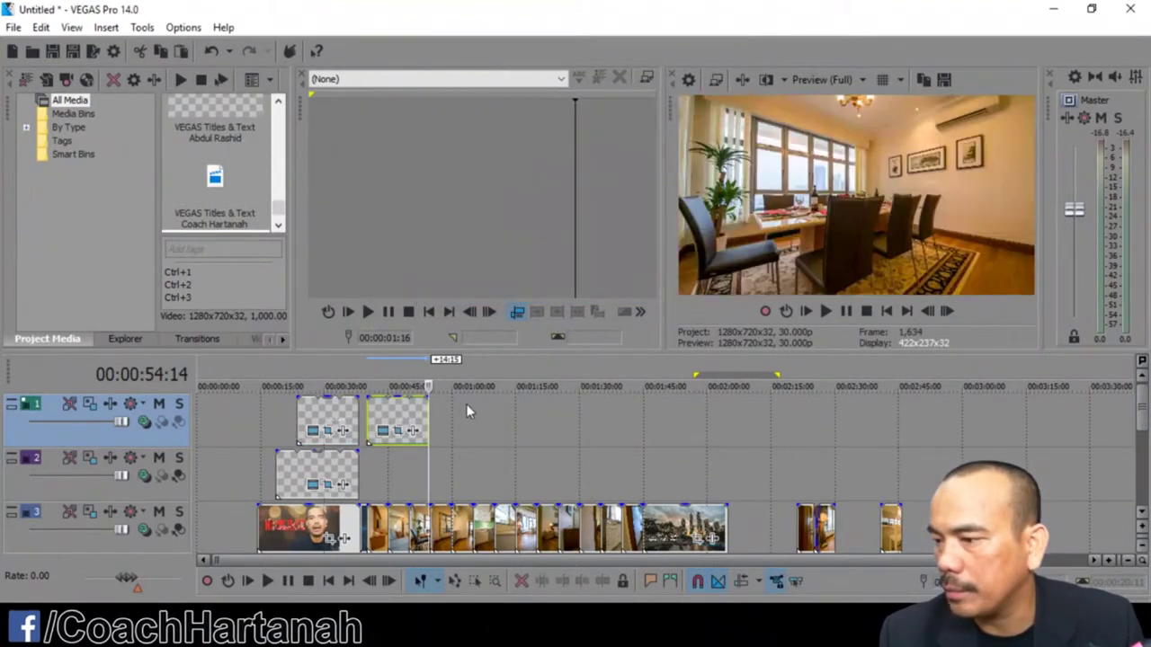
click(382, 431)
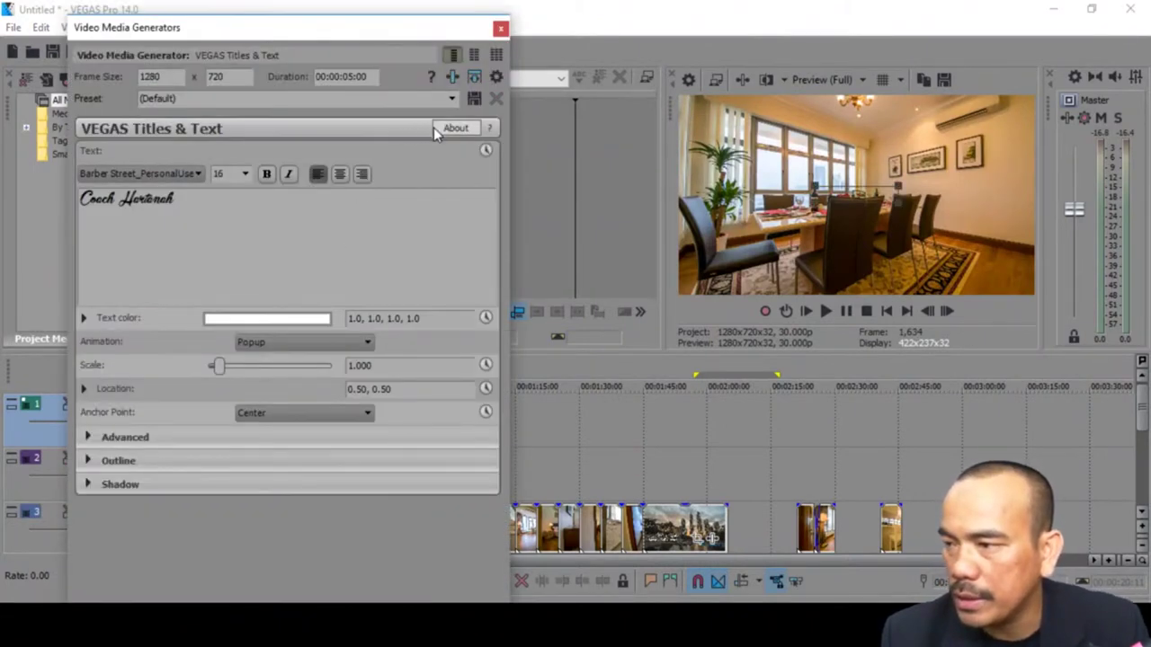
click(499, 30)
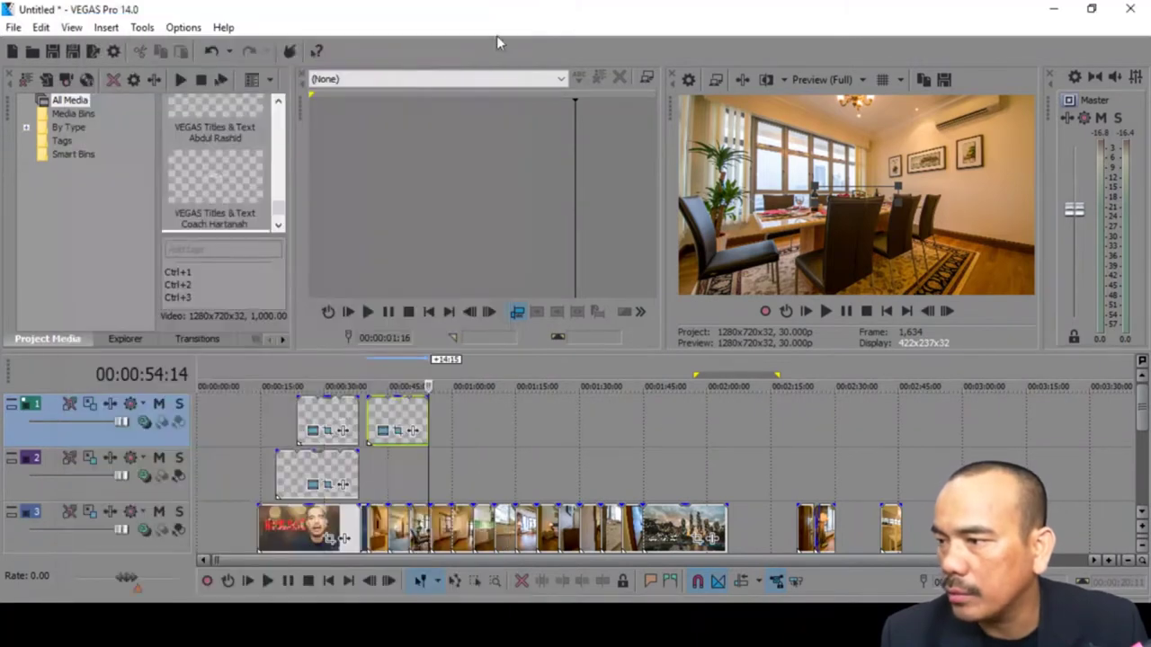
Shorten the pasted title by 9:15 so it spans only the first living-room photo, and play it back
click(381, 537)
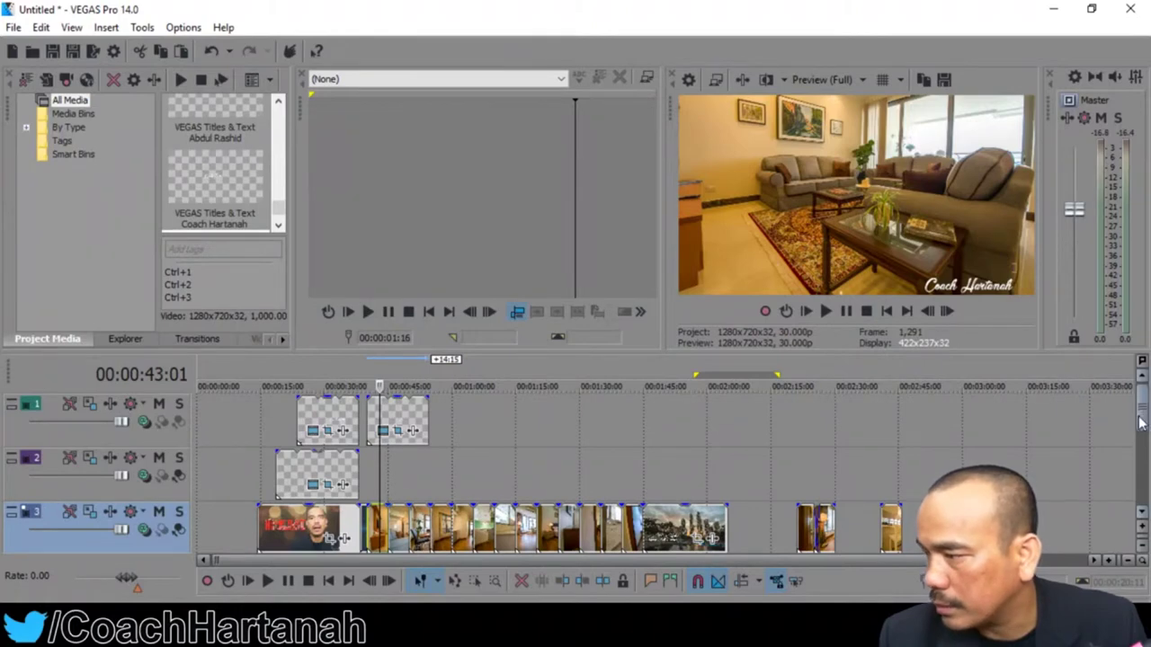
drag(1144, 415, 1140, 466)
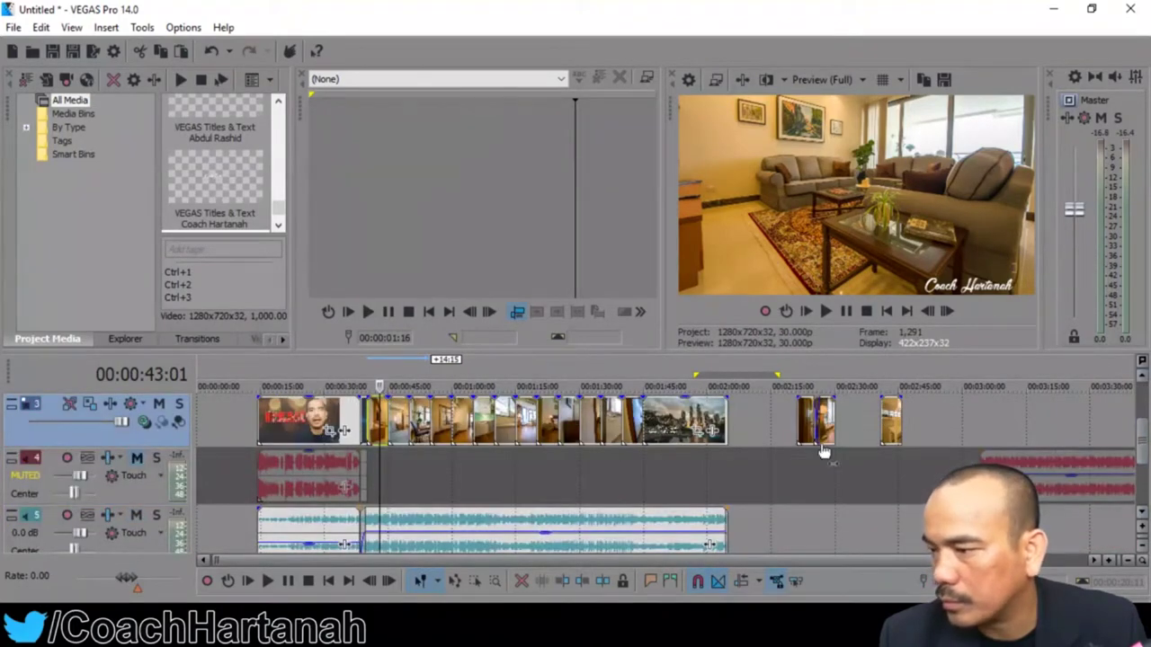
scroll(1145, 436, up, 3)
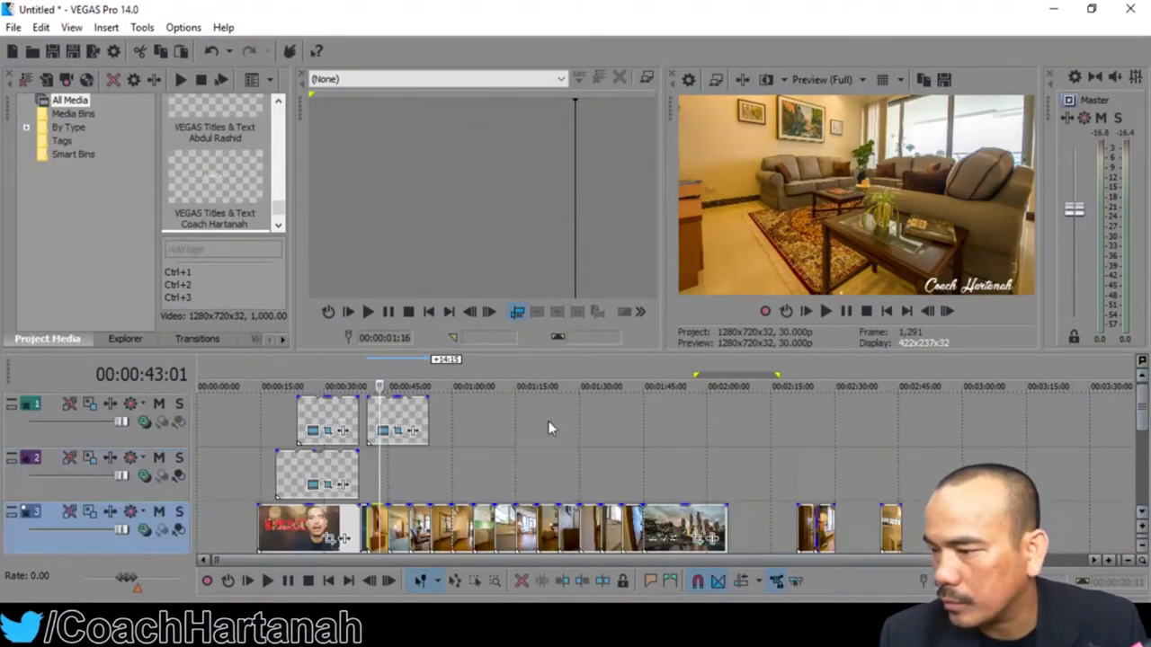
click(423, 414)
drag(422, 414, 389, 419)
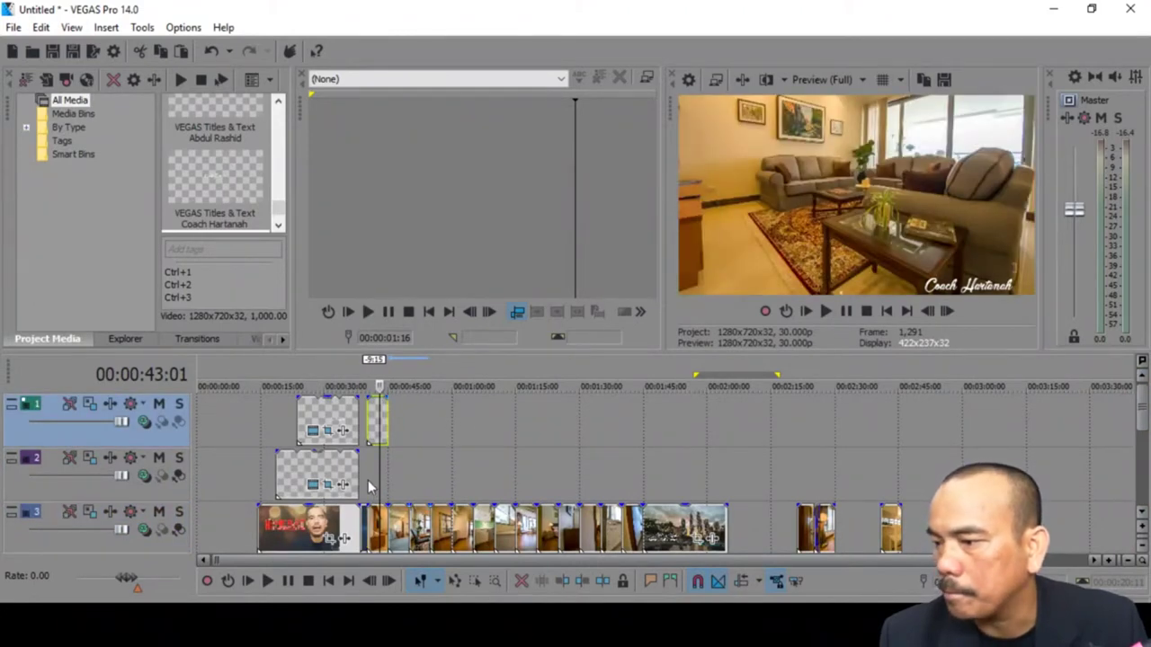
click(369, 487)
click(819, 314)
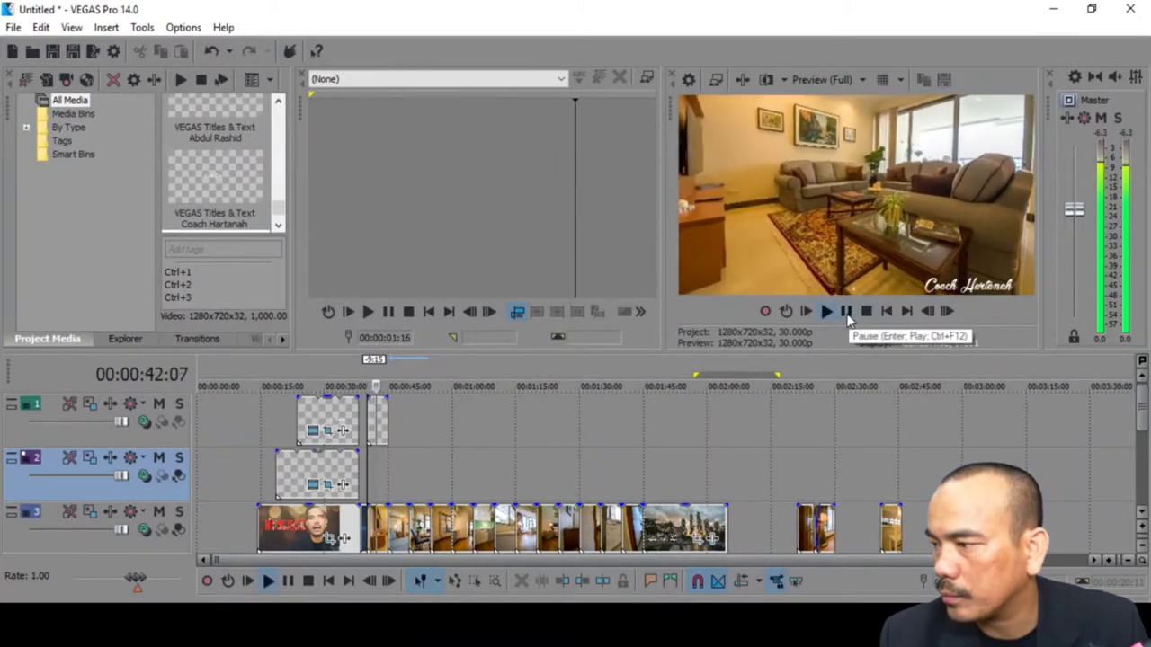
click(854, 314)
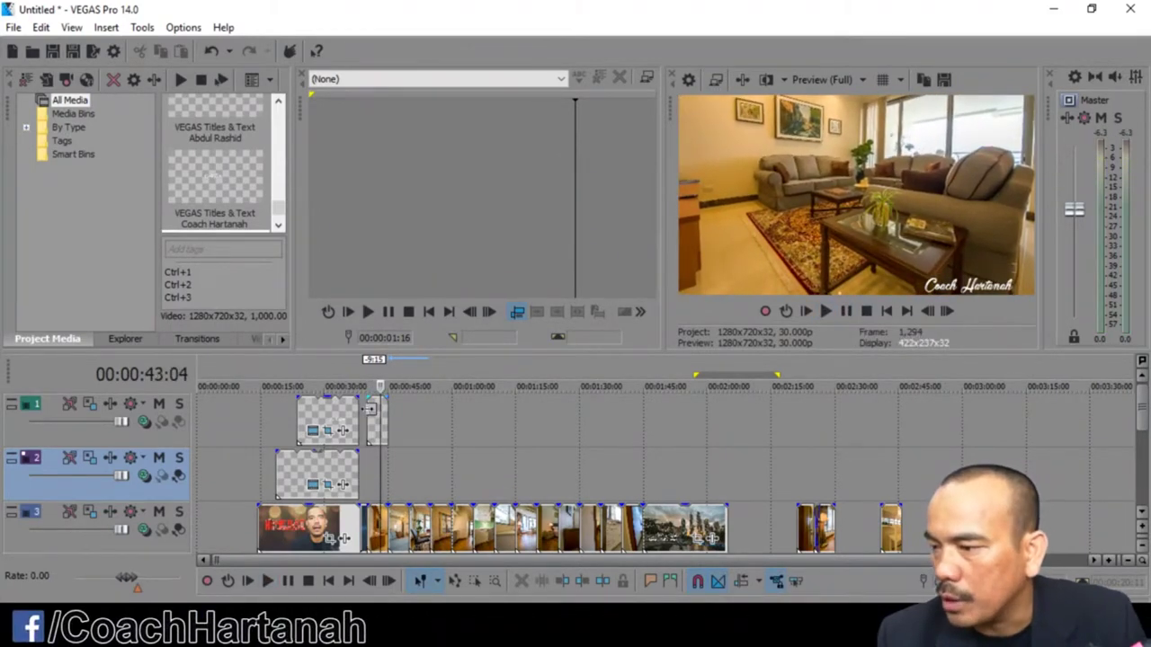
Replace the text of the pasted title over the first living-room photo with "Living Area"
scroll(376, 423, up, 3)
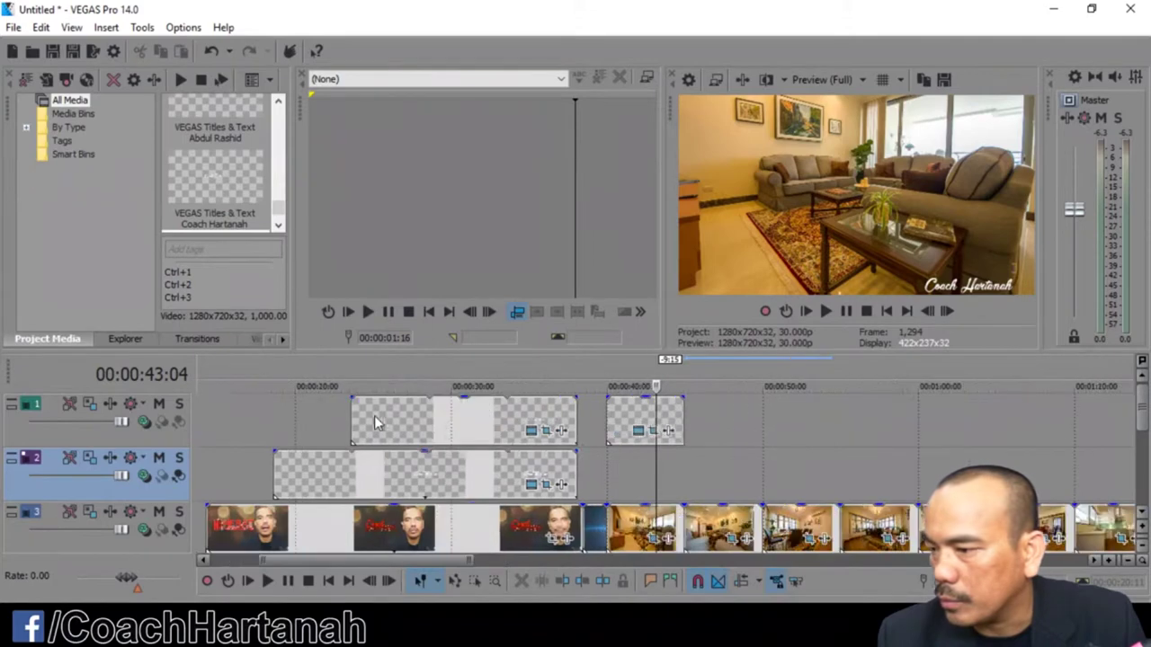
click(639, 433)
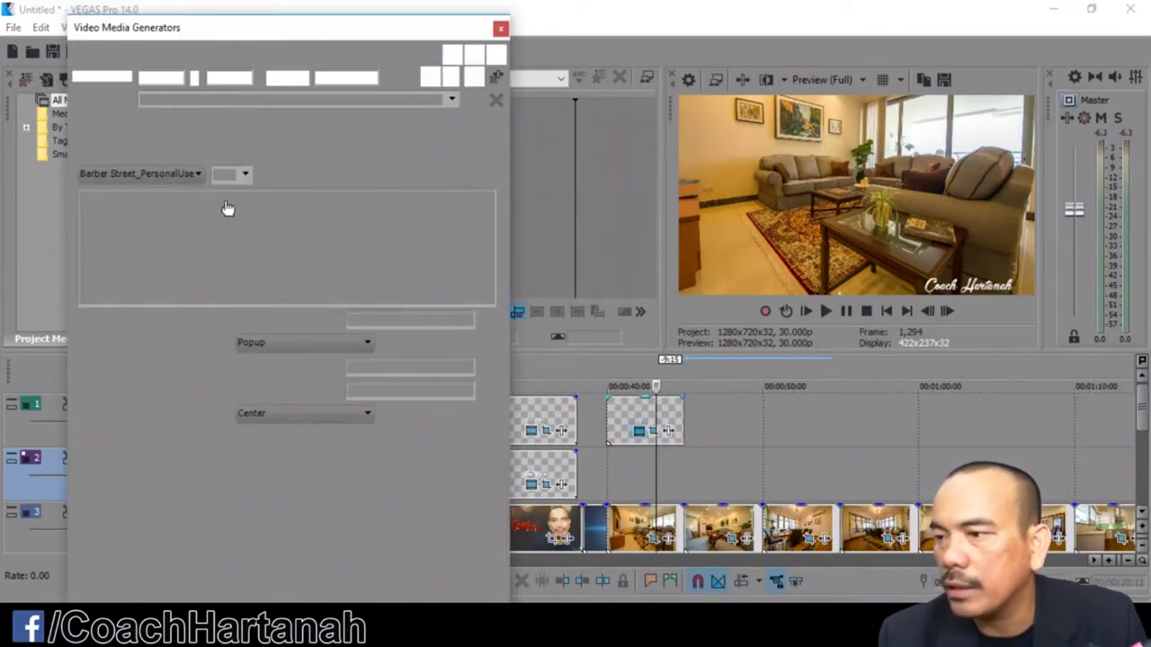
drag(173, 196, 26, 181)
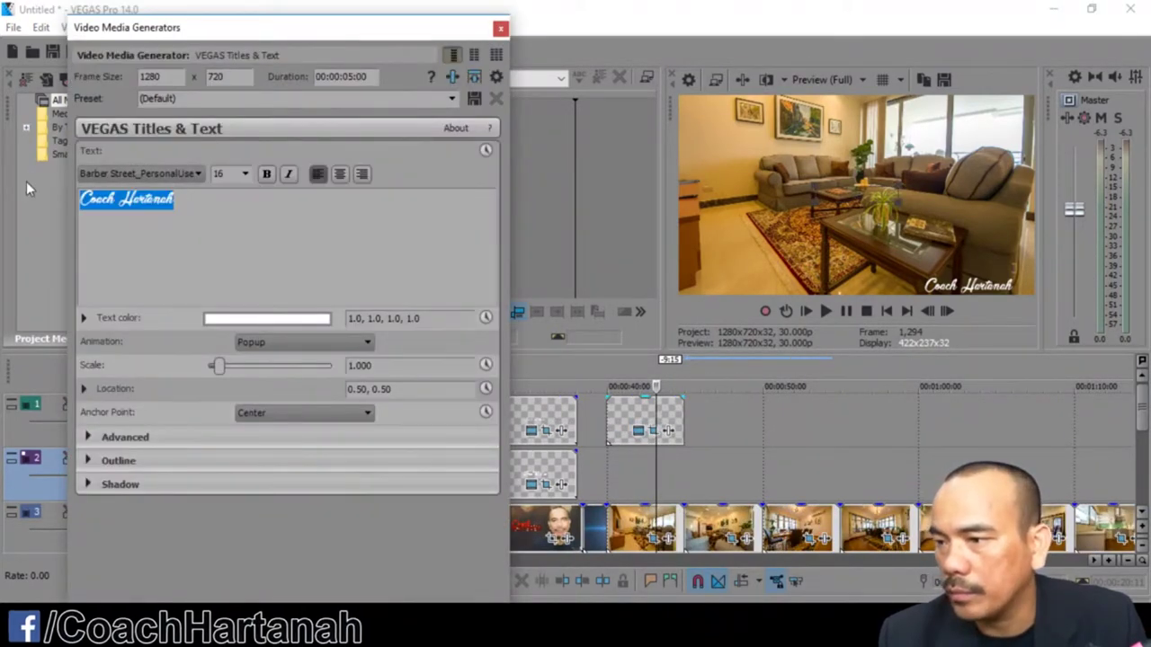
text(Siving)
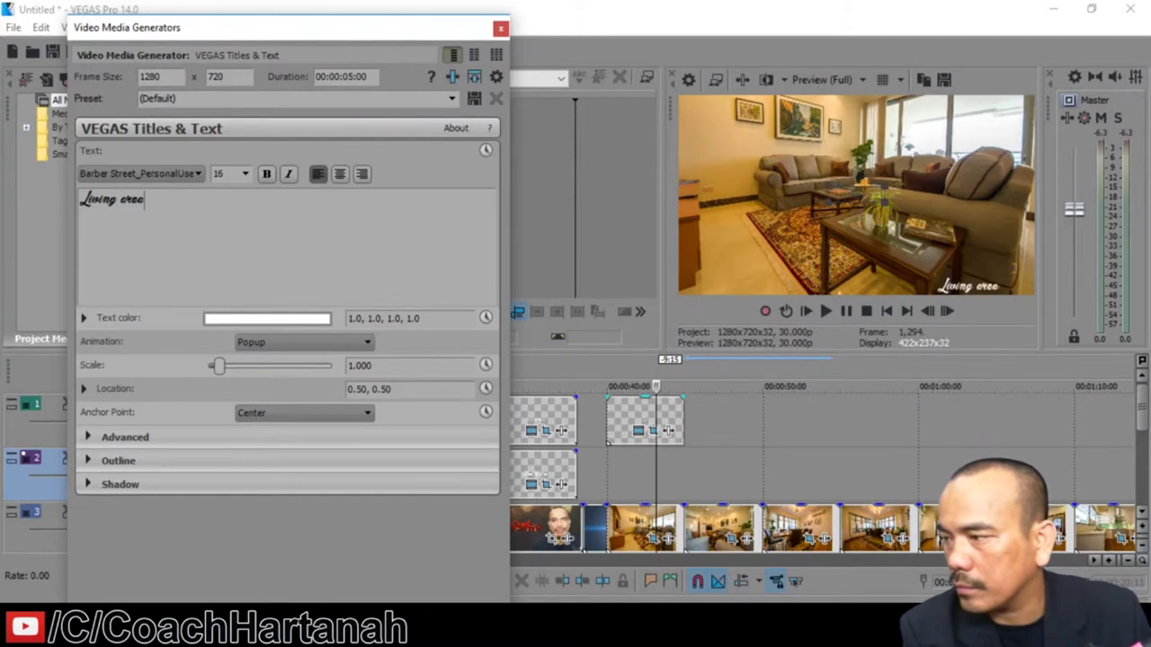
text(Area)
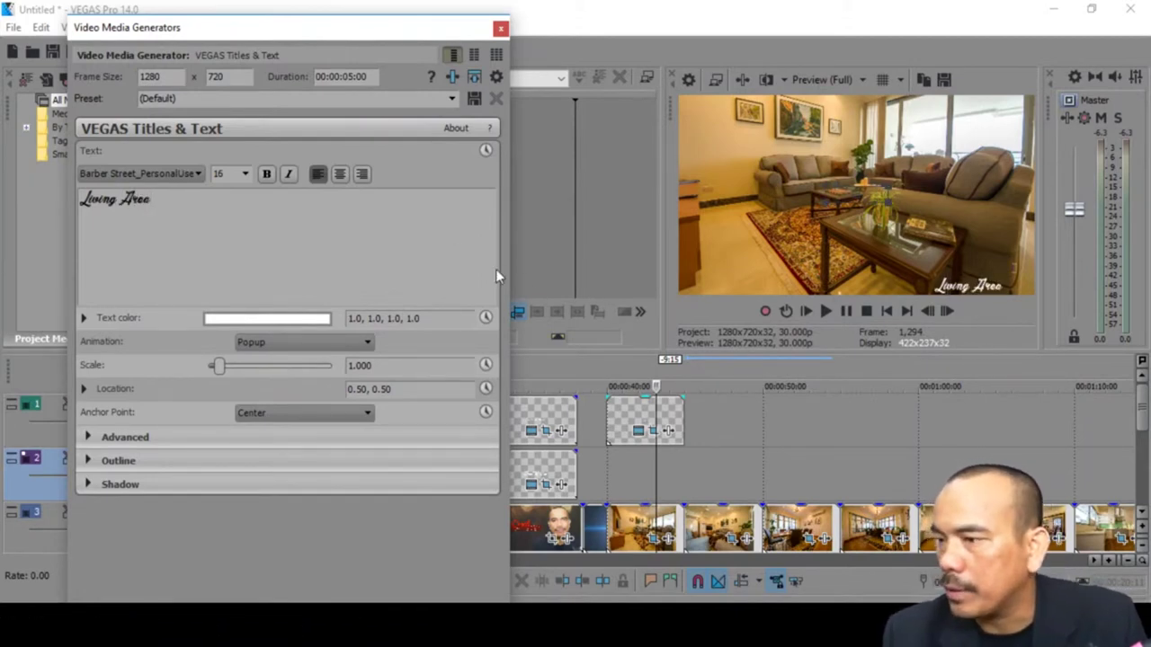
Right-align the "Living Area" text within its title
click(360, 174)
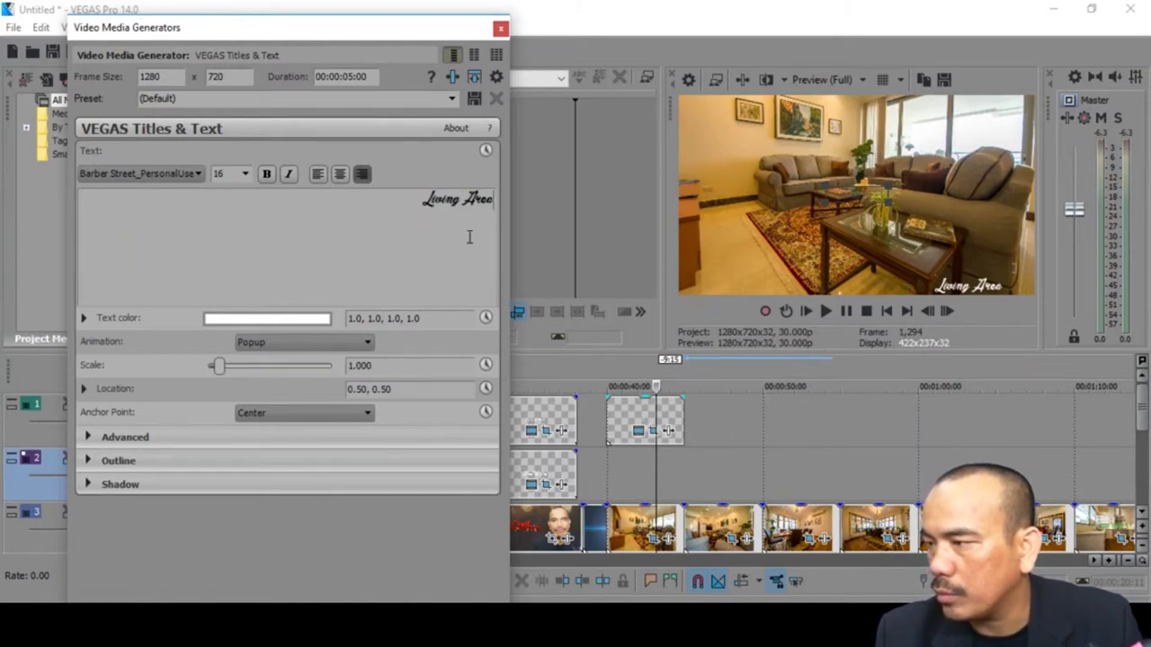
triple_click(421, 200)
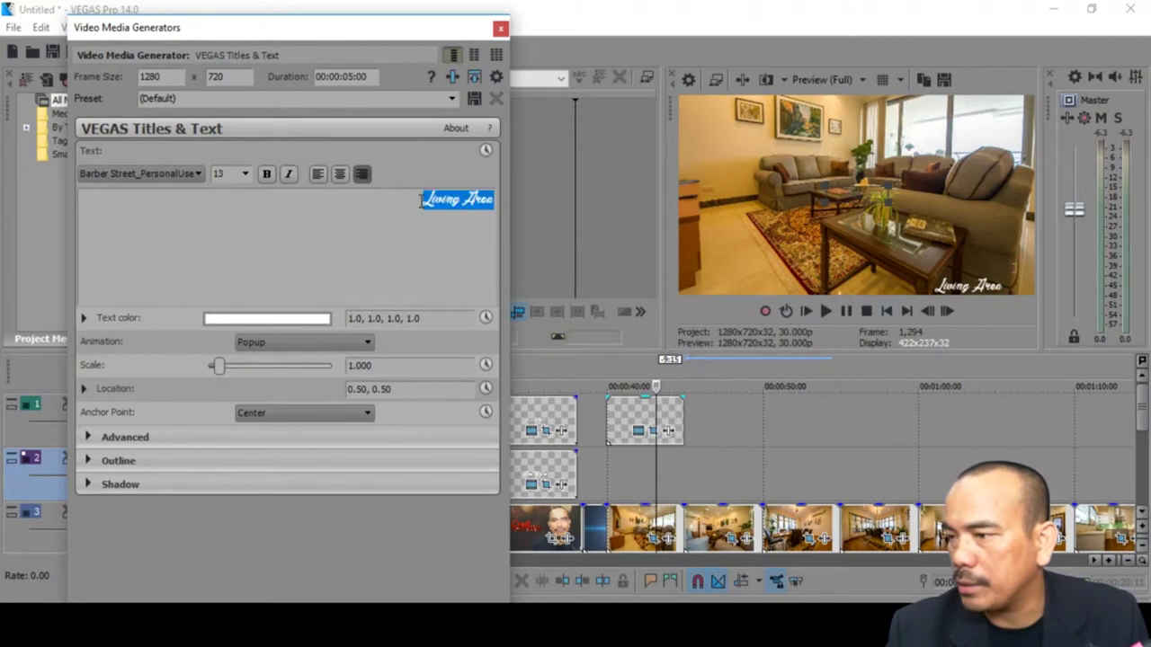
click(424, 200)
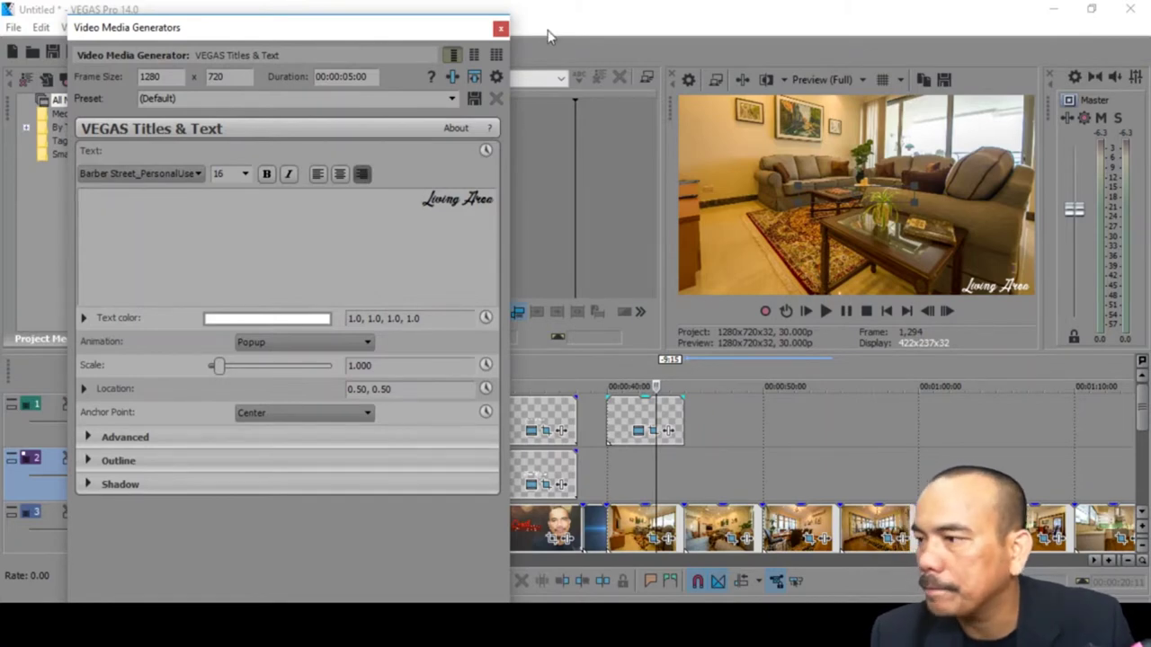
click(501, 30)
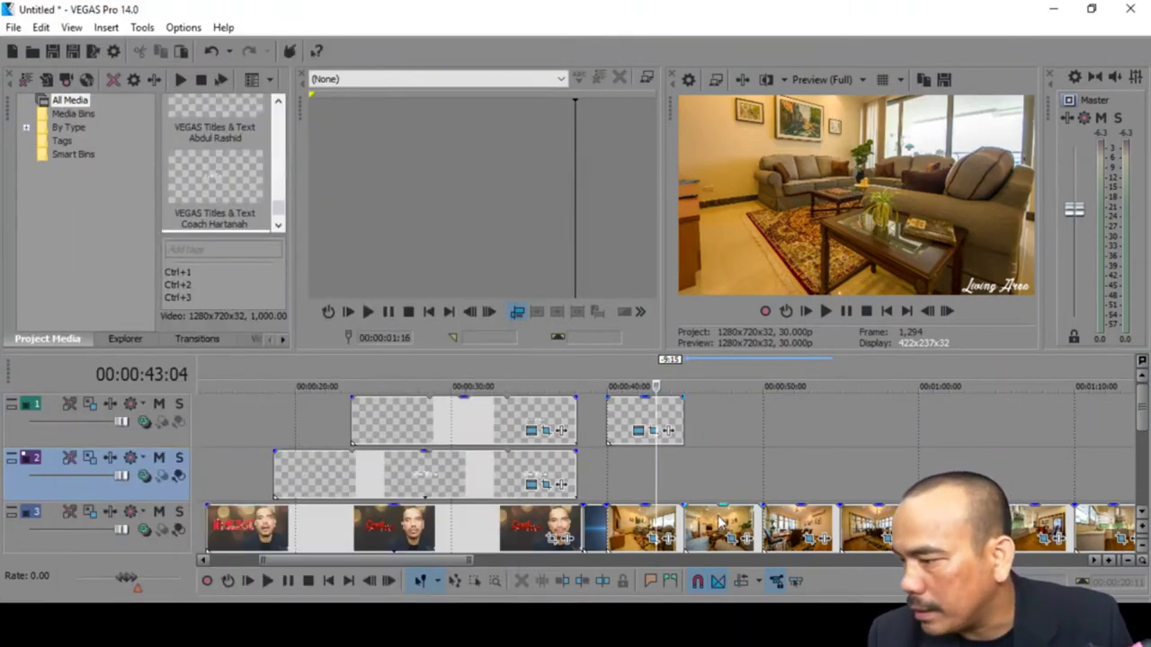
Extend the end of the "Living Area" title by 5:00 so it also covers the second living-room photo
click(717, 531)
click(787, 530)
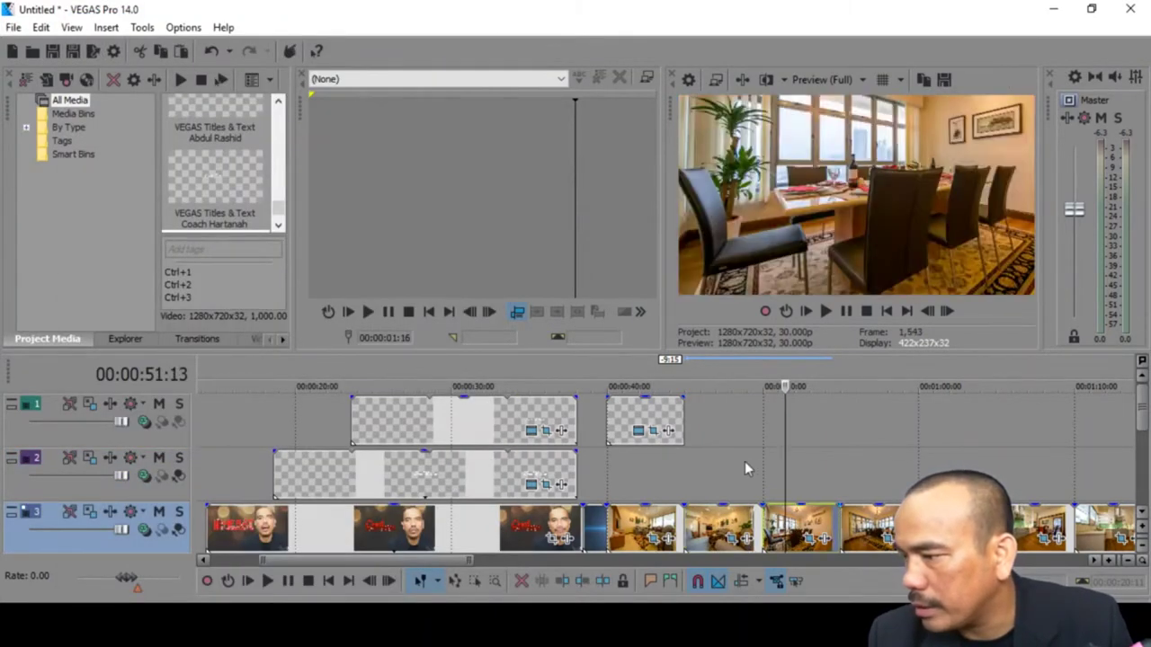
click(726, 529)
drag(683, 413, 762, 414)
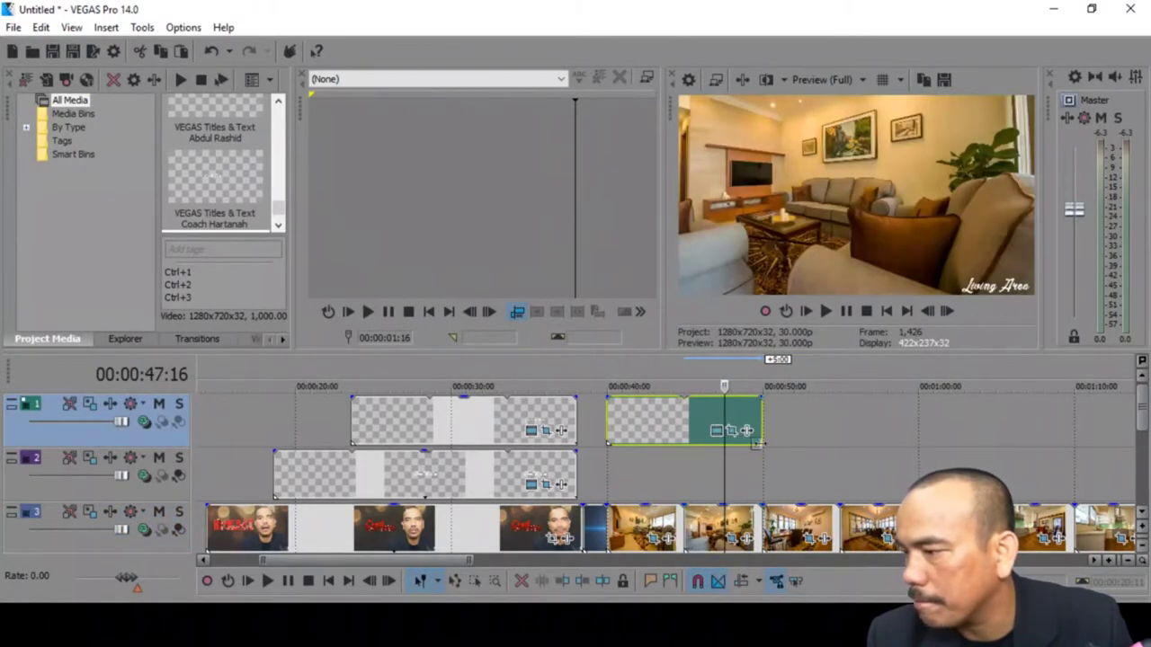
Paste a new copy of the "Living Area" title directly after the original and move it up to the top video track
click(677, 420)
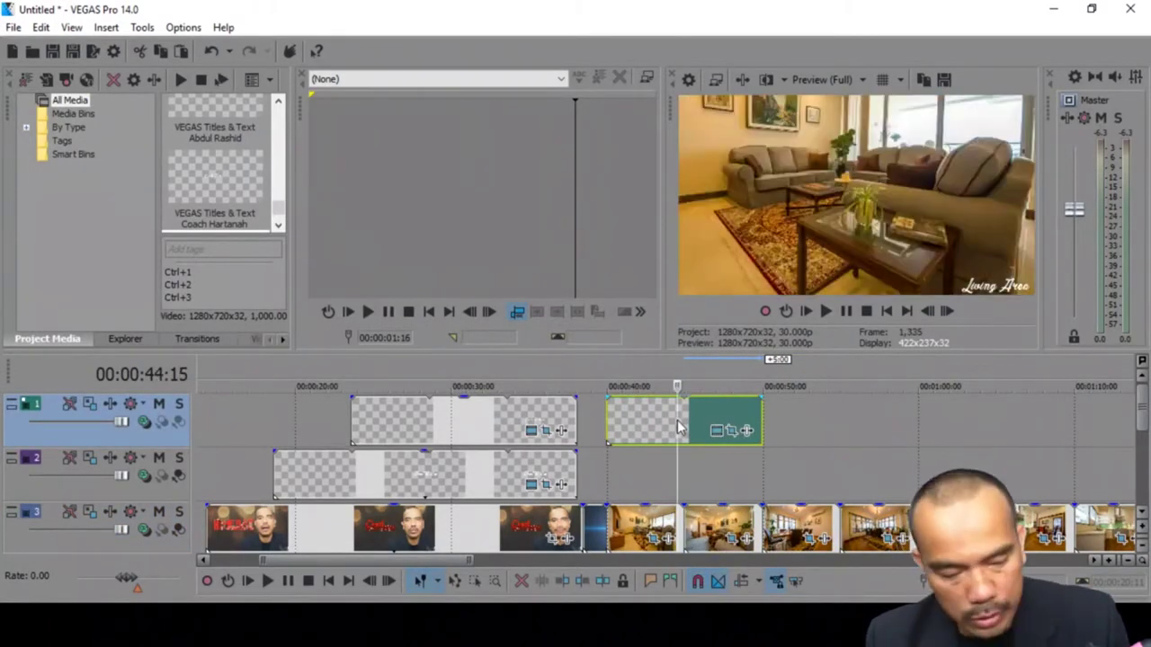
click(773, 438)
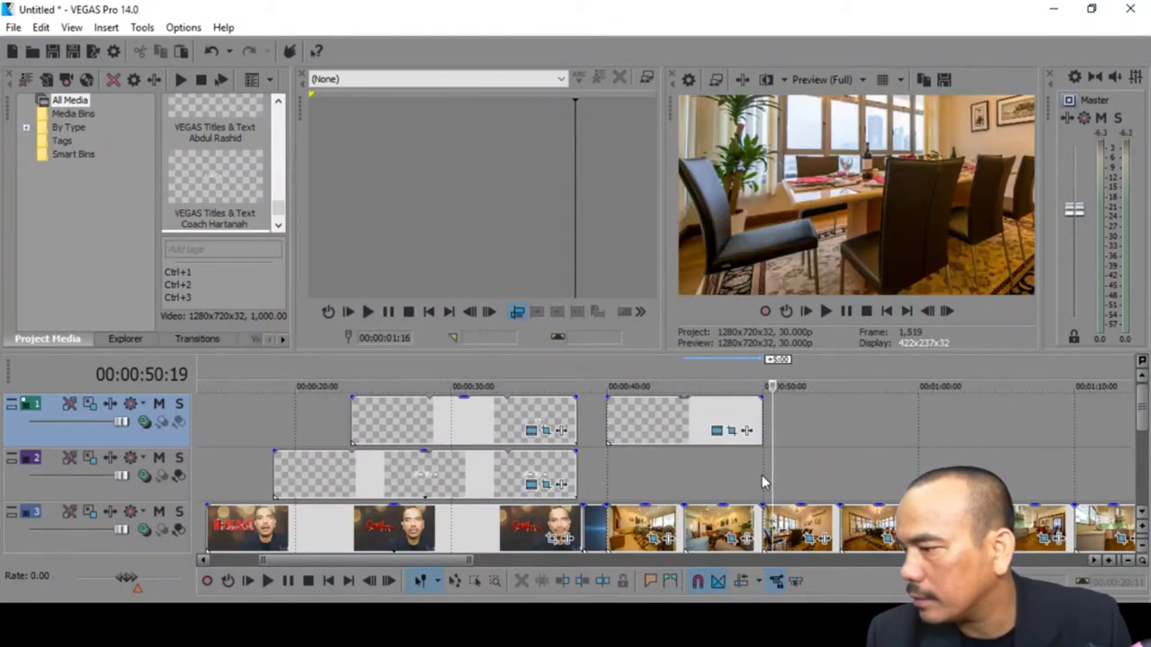
click(762, 475)
key(ctrl+v)
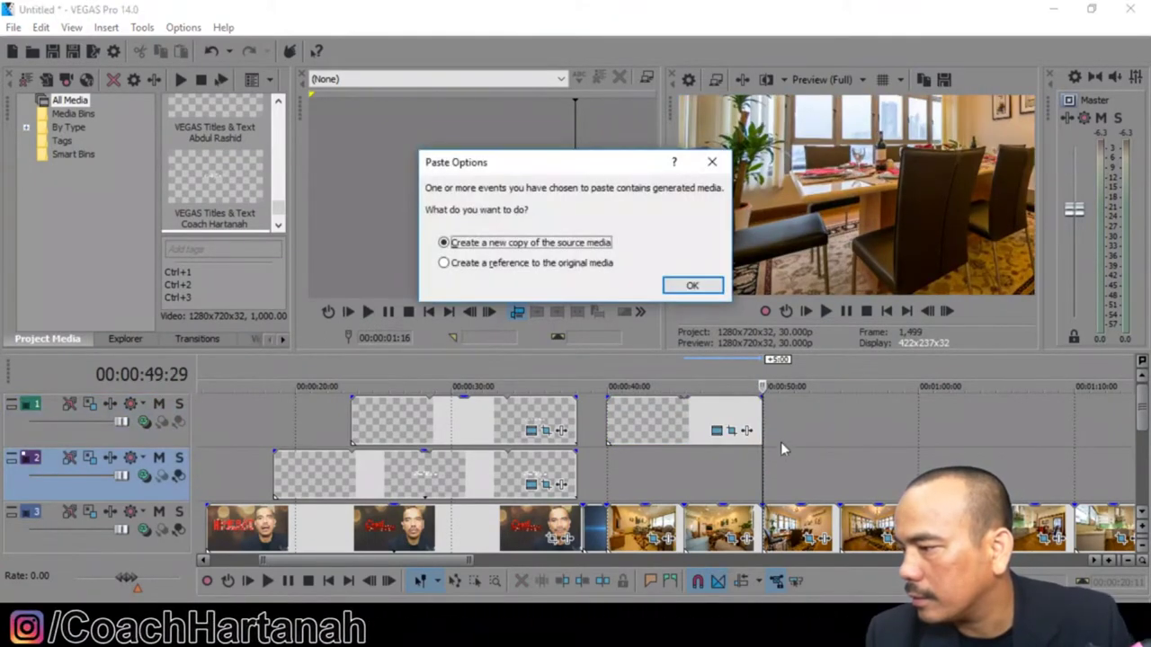
click(706, 286)
drag(797, 475, 804, 411)
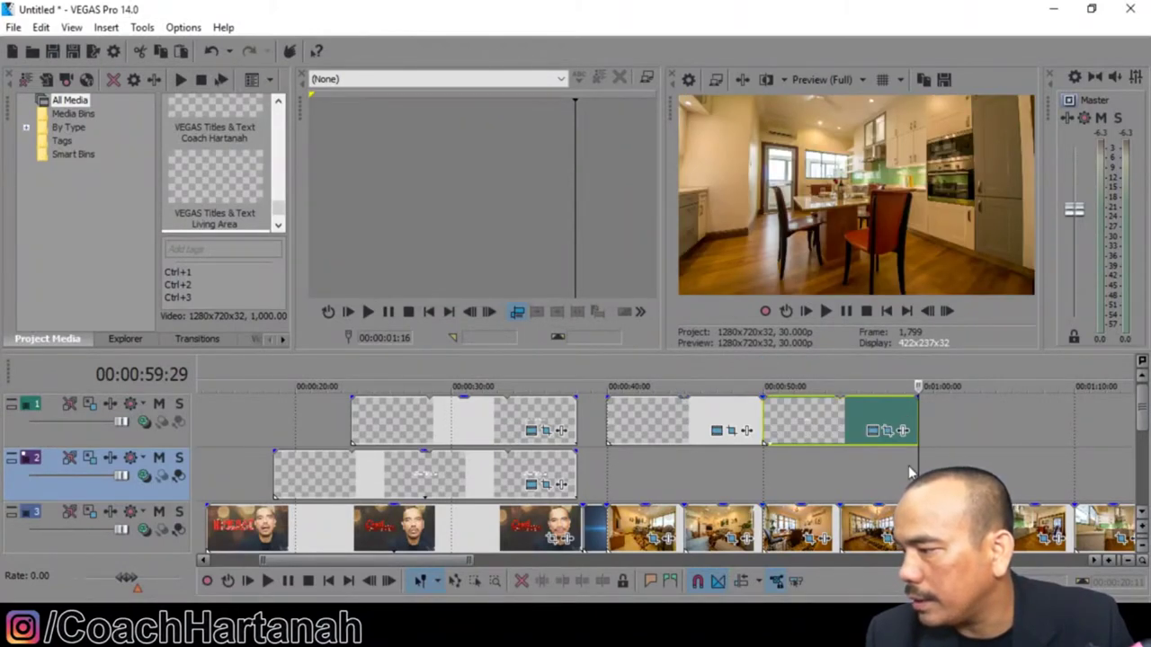
Replace the text of the pasted title over the dining photos with "Dining Area" and preview it
click(871, 432)
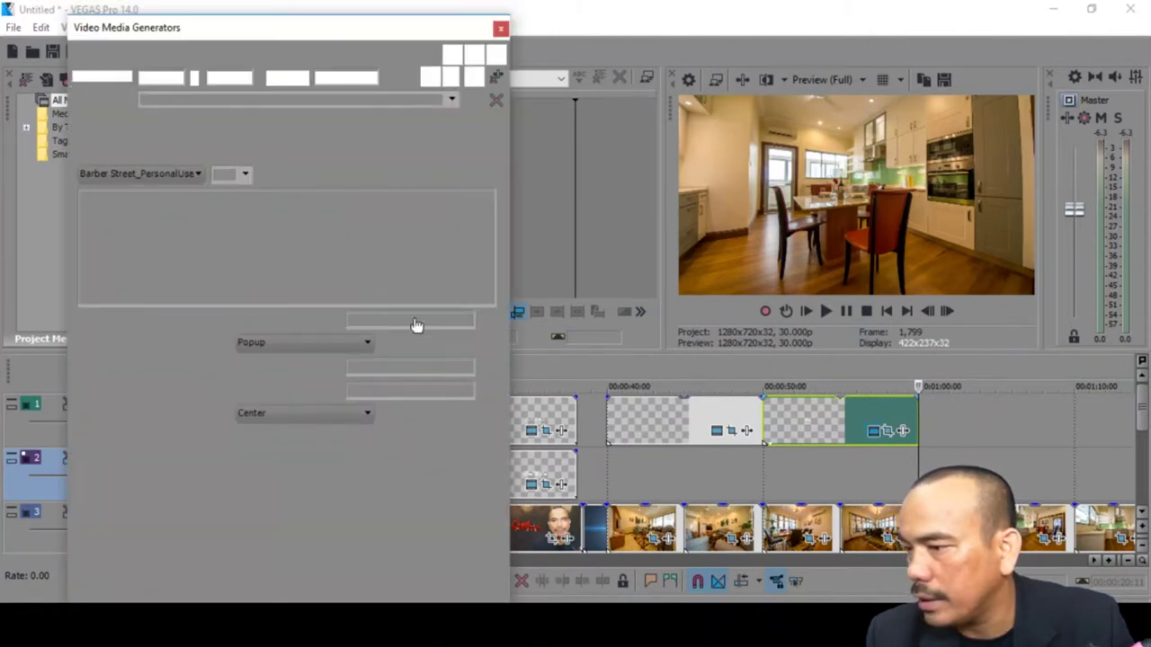
drag(387, 210, 585, 201)
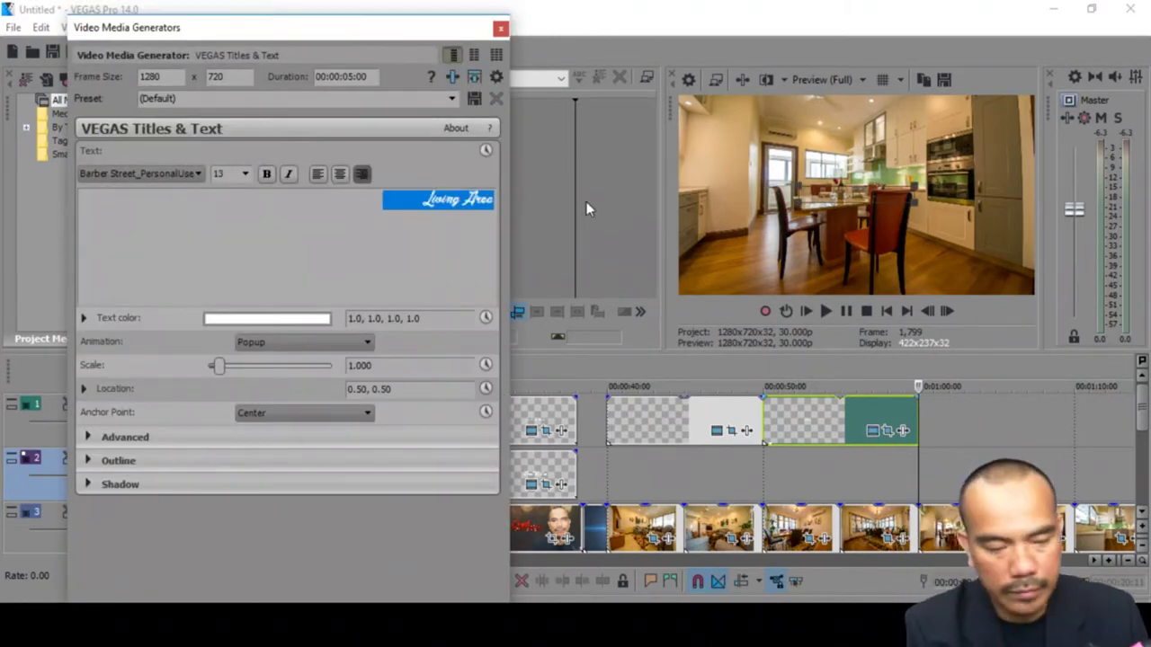
text(Dining)
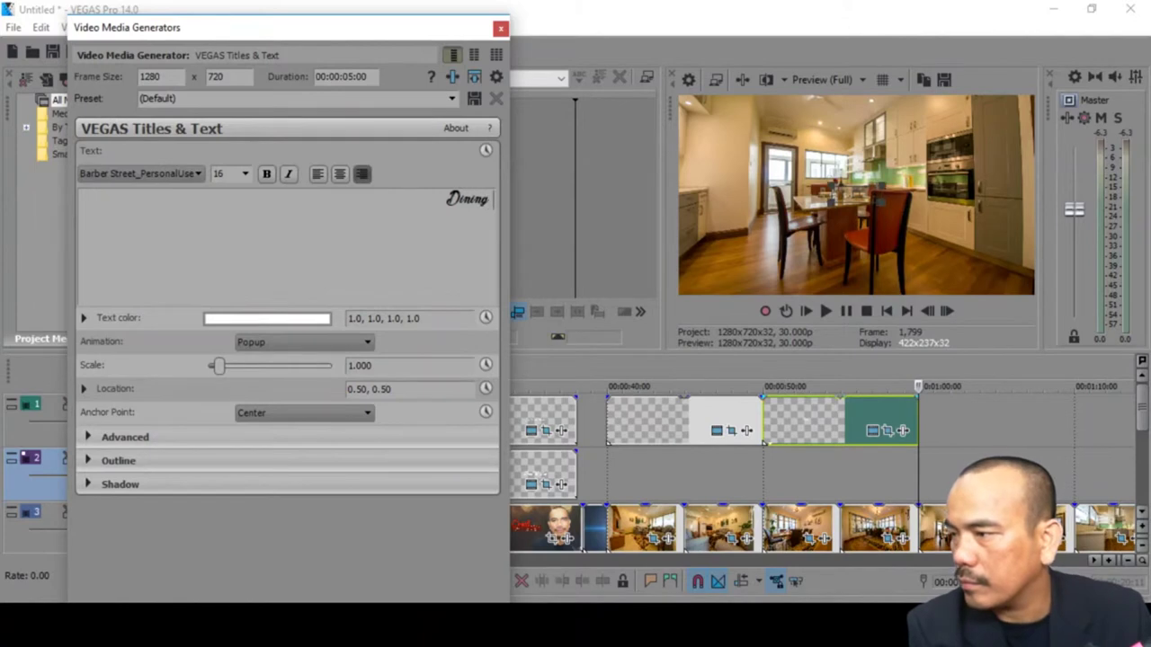
text( Area)
click(807, 467)
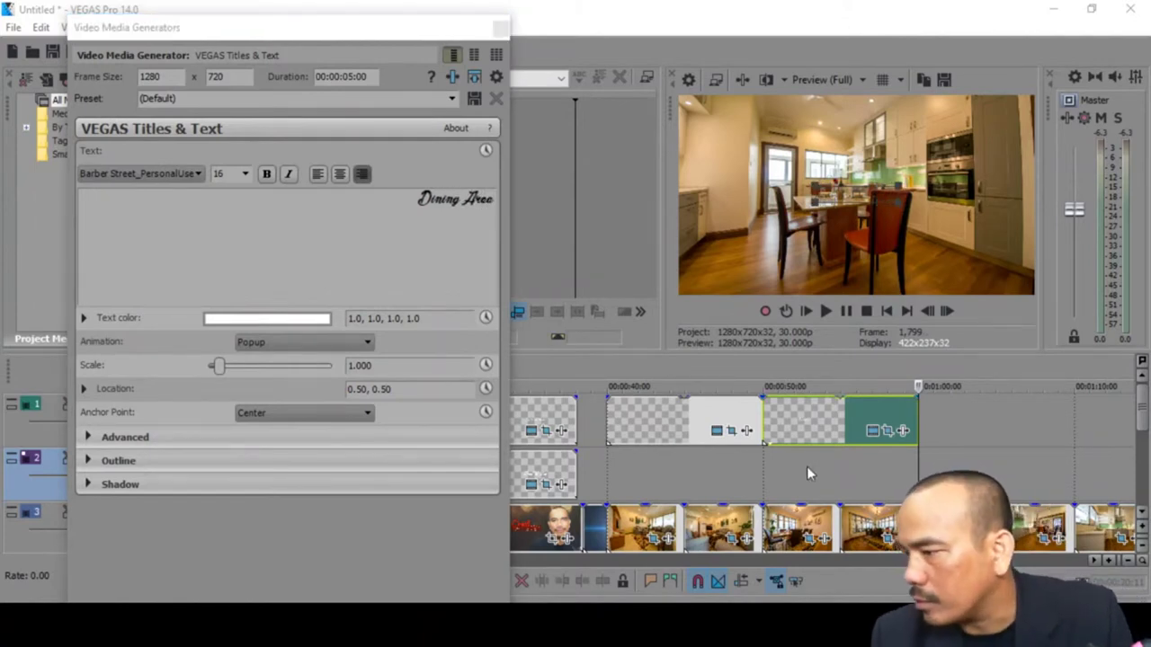
click(415, 203)
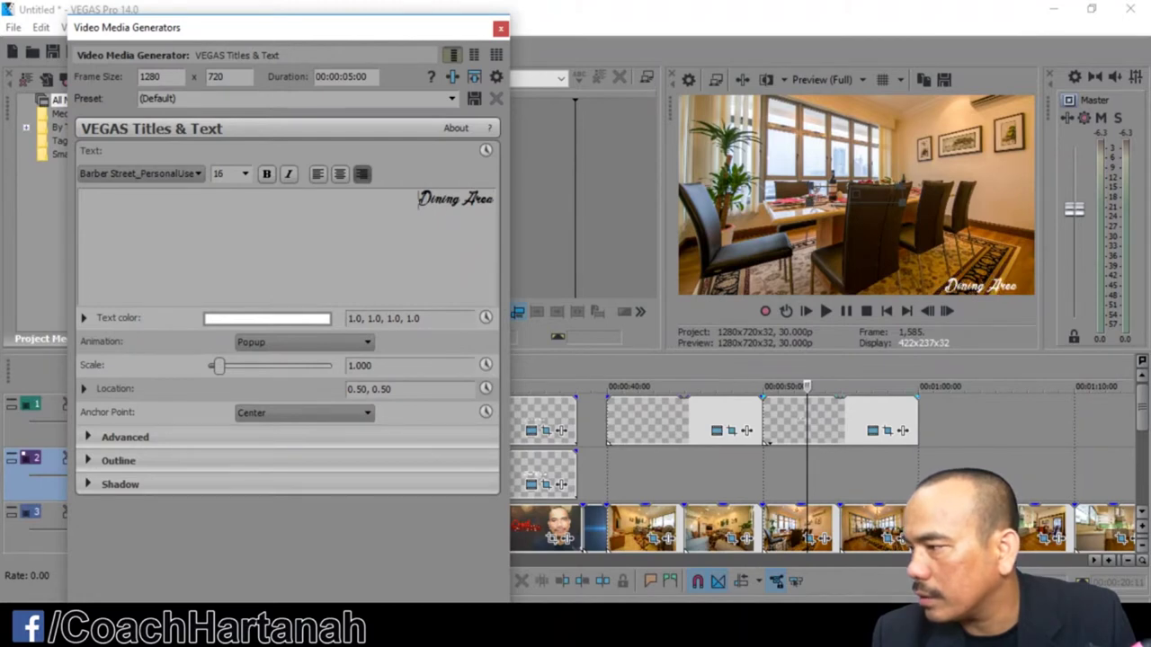
Paste another new copy of the title directly after the "Dining Area" title and move it to the top video track
click(964, 463)
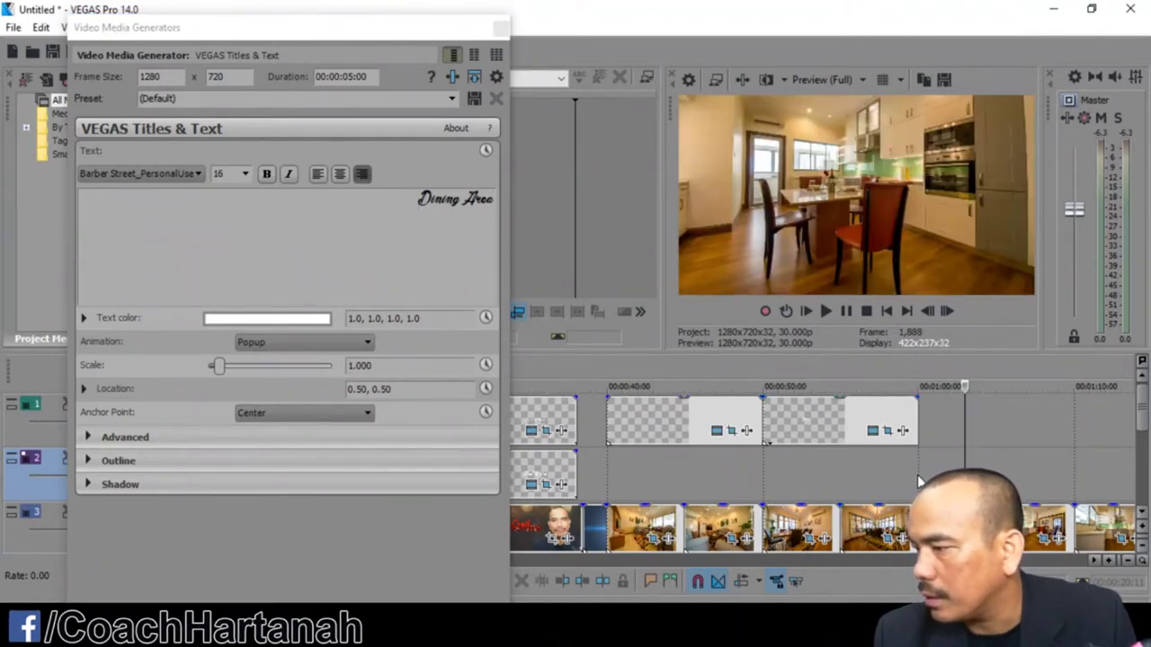
click(918, 481)
click(866, 431)
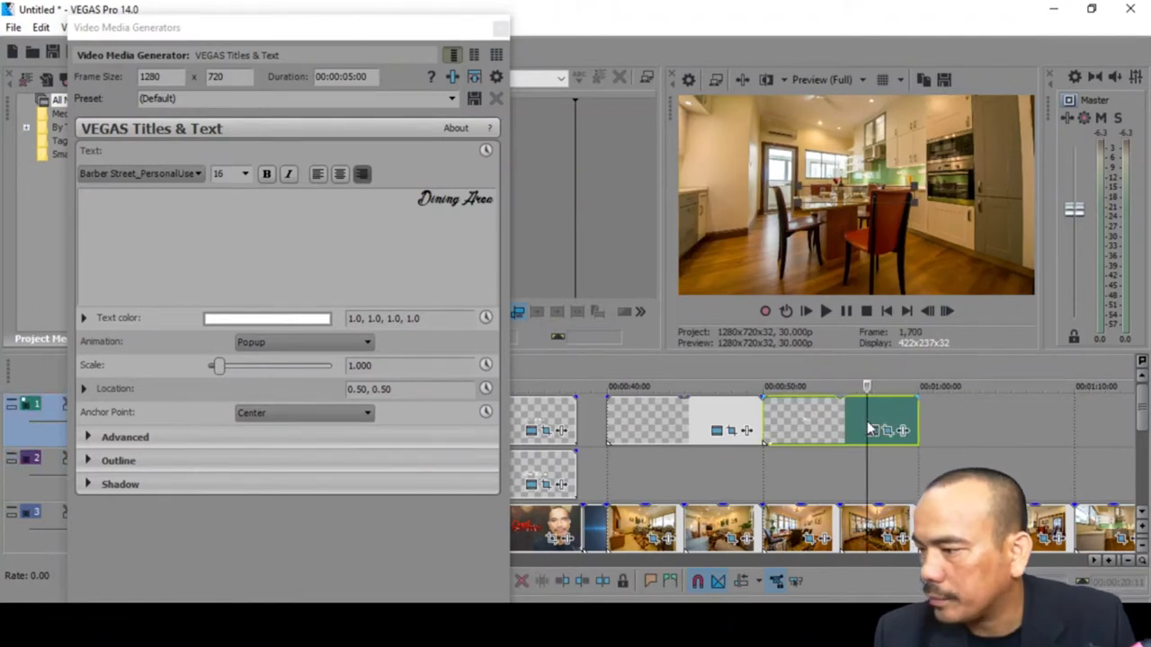
click(919, 458)
key(ctrl+v)
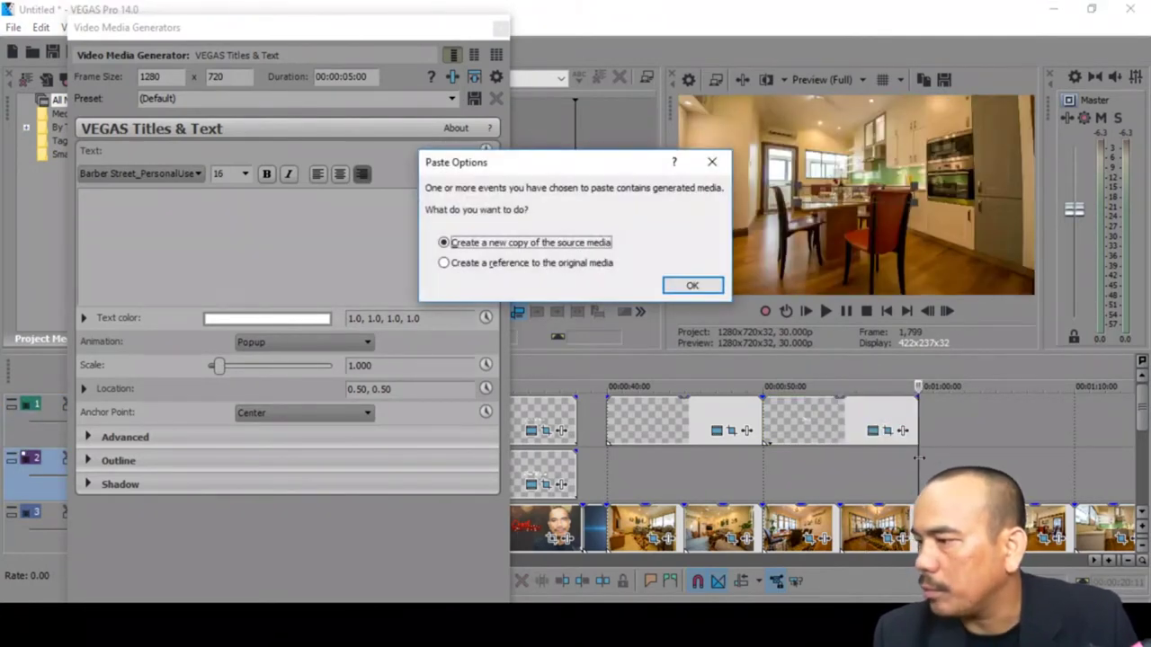
click(688, 286)
click(500, 27)
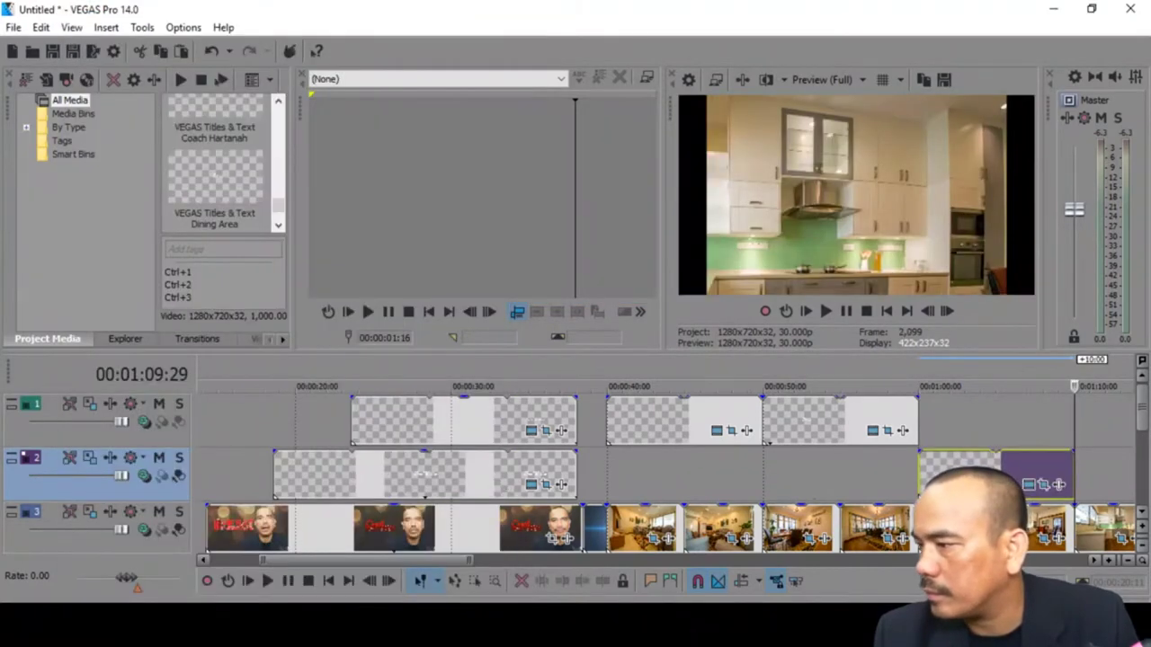
drag(989, 472, 990, 435)
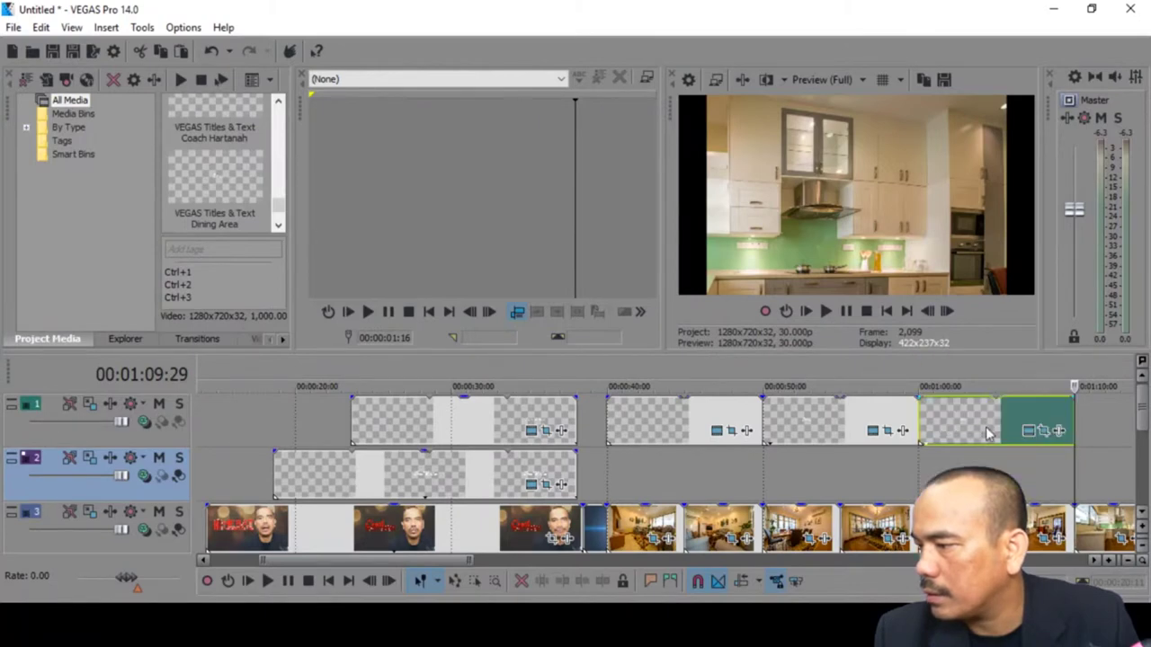
Replace the text of the newly pasted title over the kitchen photos with "Kitchen" and preview it
click(1022, 431)
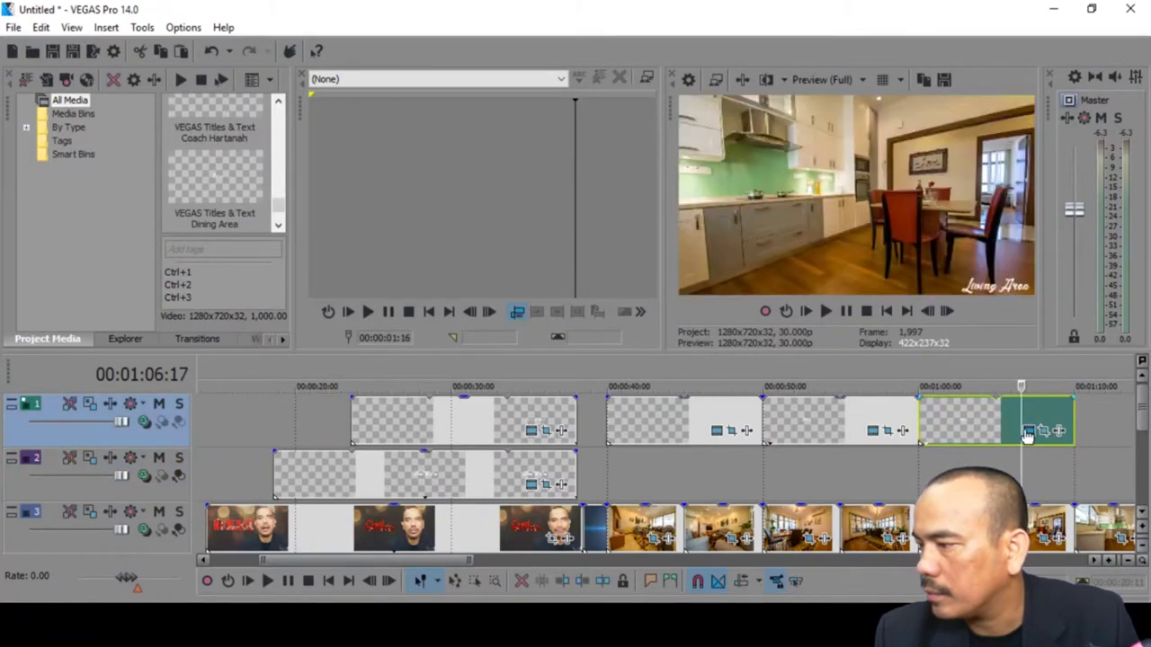
click(1028, 431)
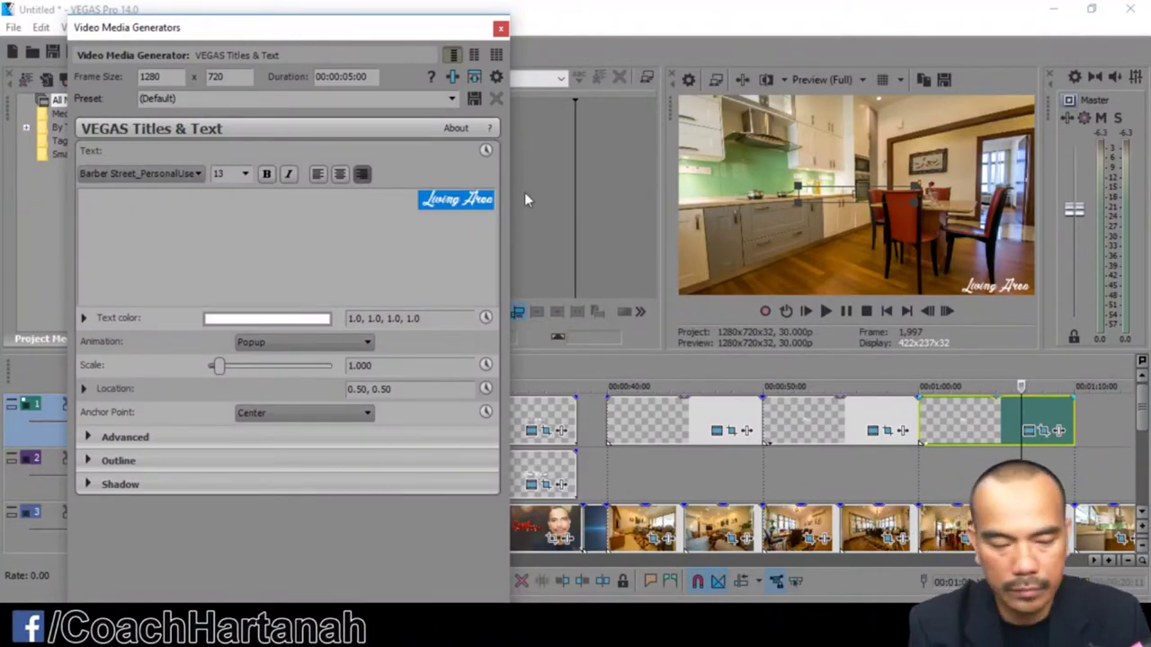
text(Kitchen)
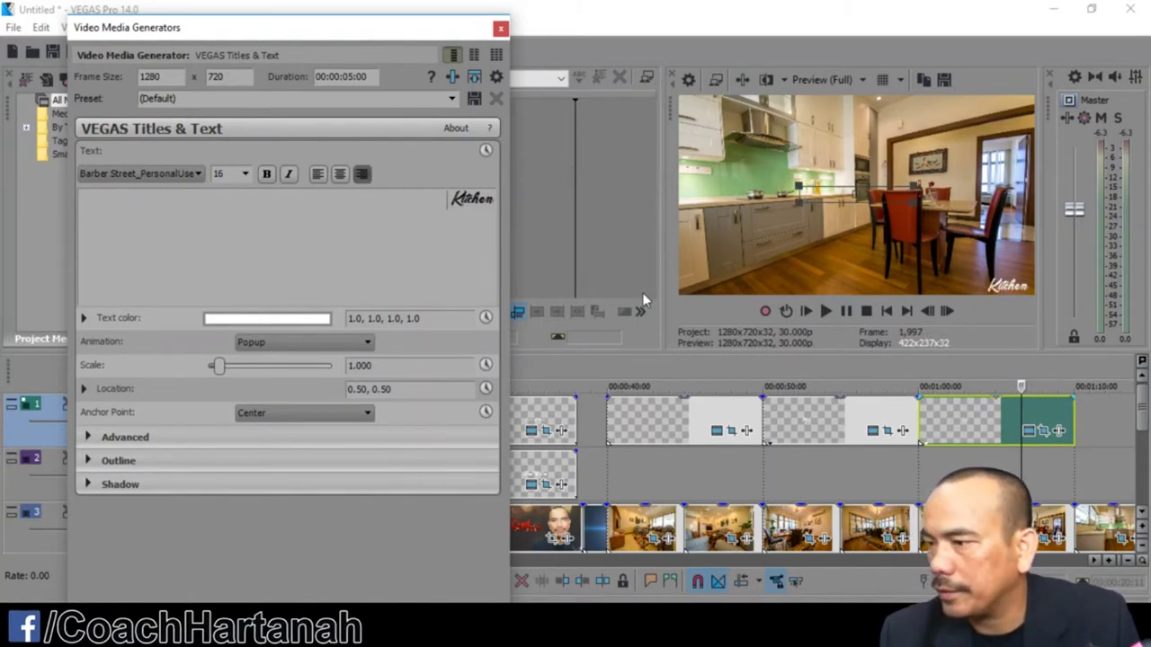
click(1045, 476)
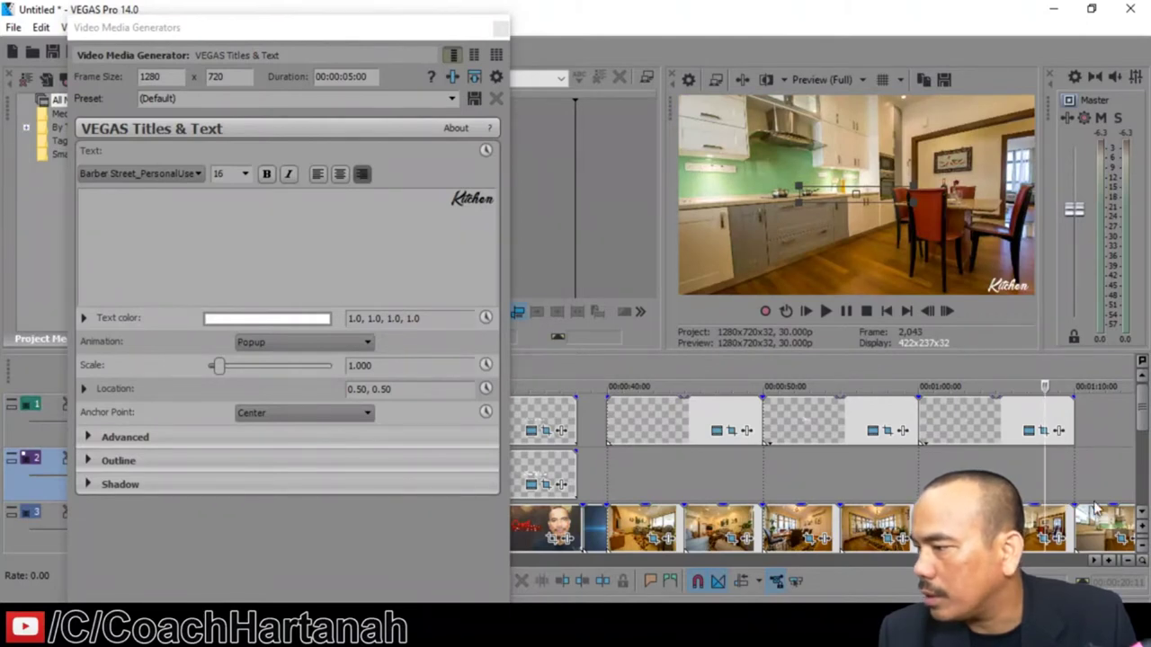
click(1075, 479)
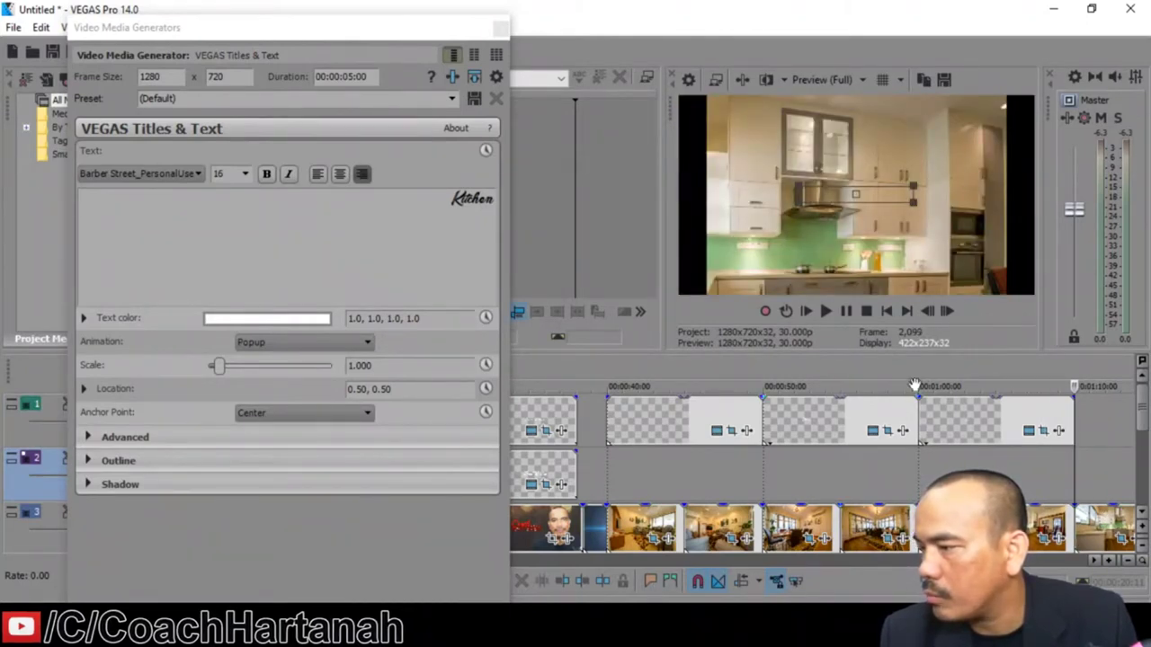
click(500, 31)
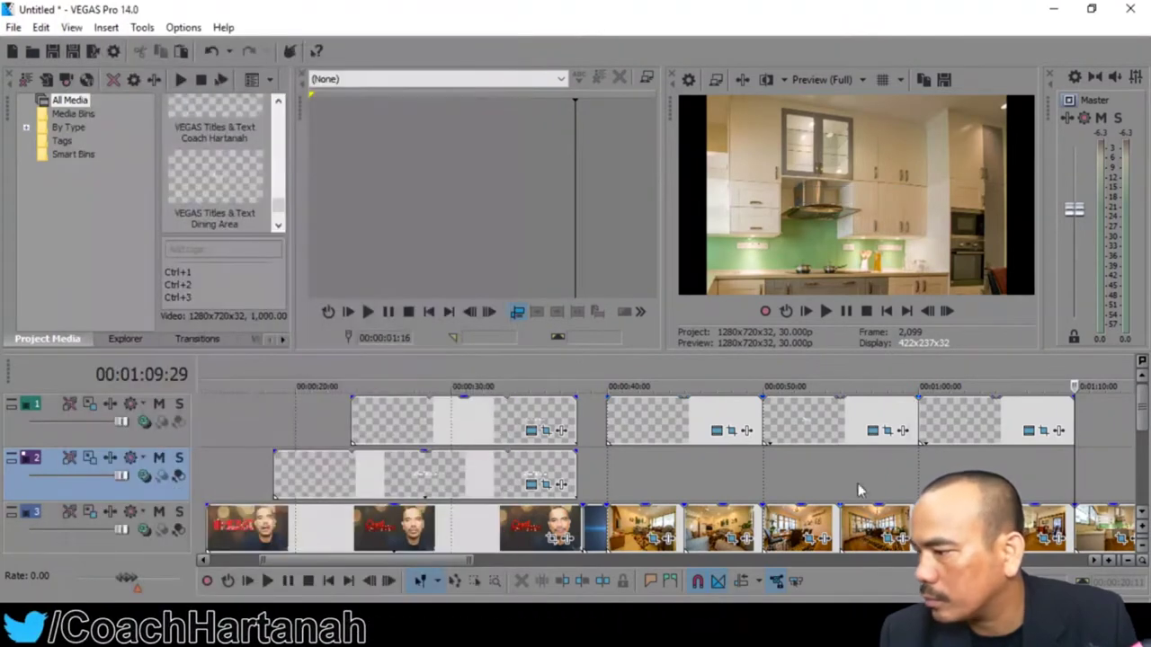
Extend the end of the "Kitchen" title by 5:00 to cover the next kitchen photo, and play it back
drag(426, 558, 588, 586)
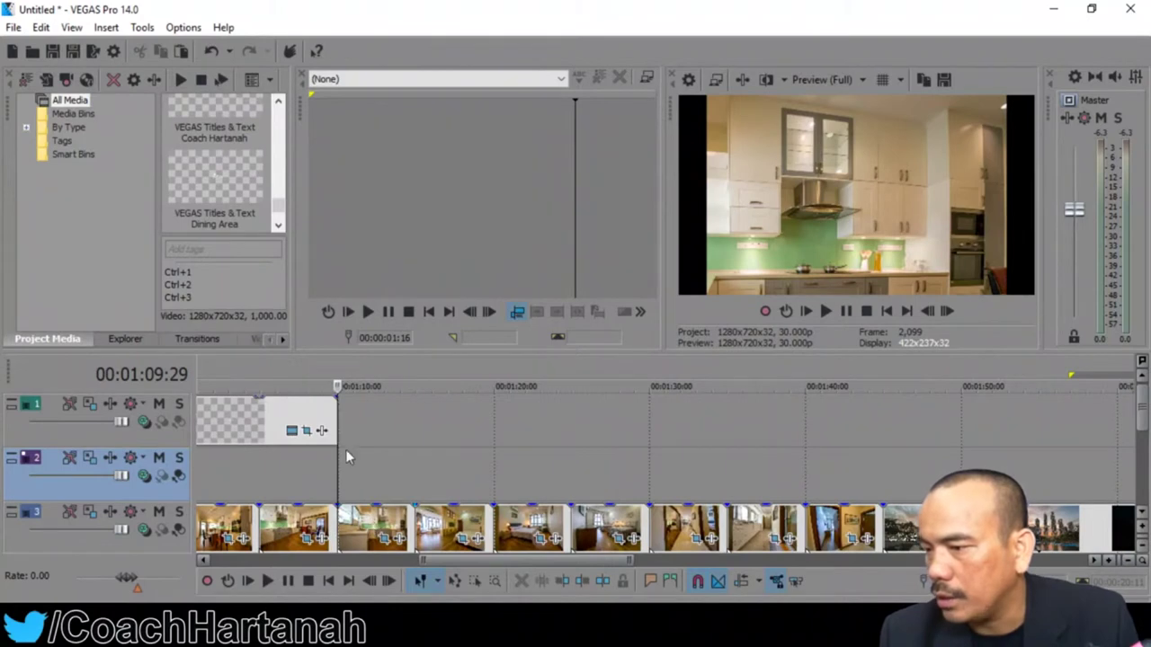
drag(337, 421, 415, 421)
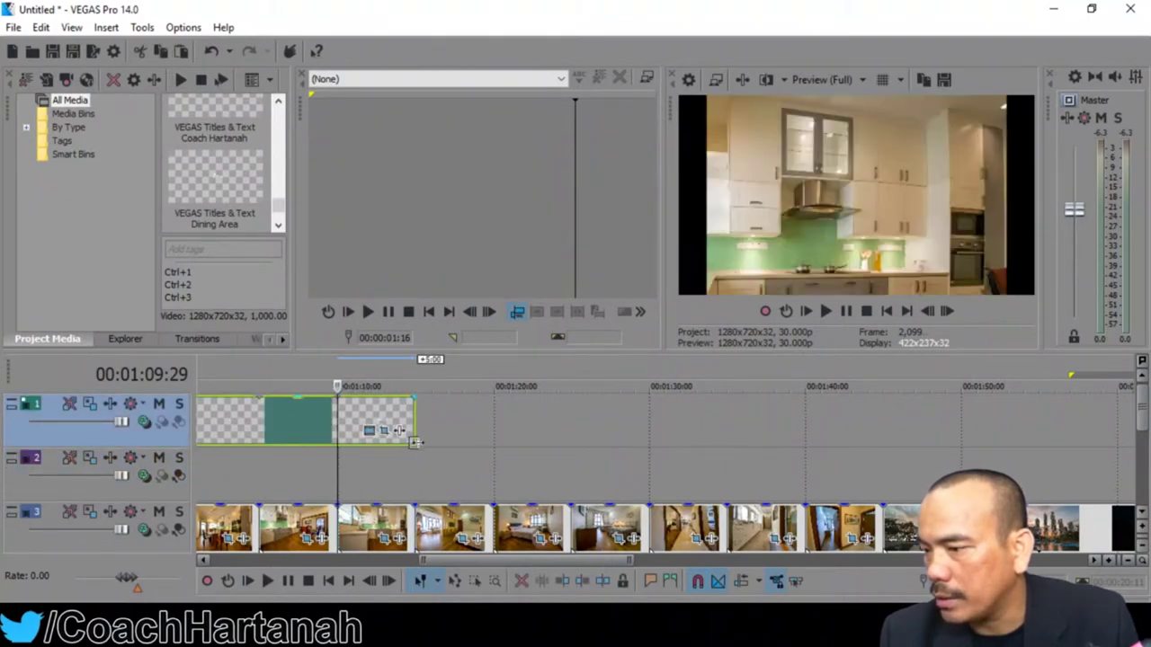
click(283, 484)
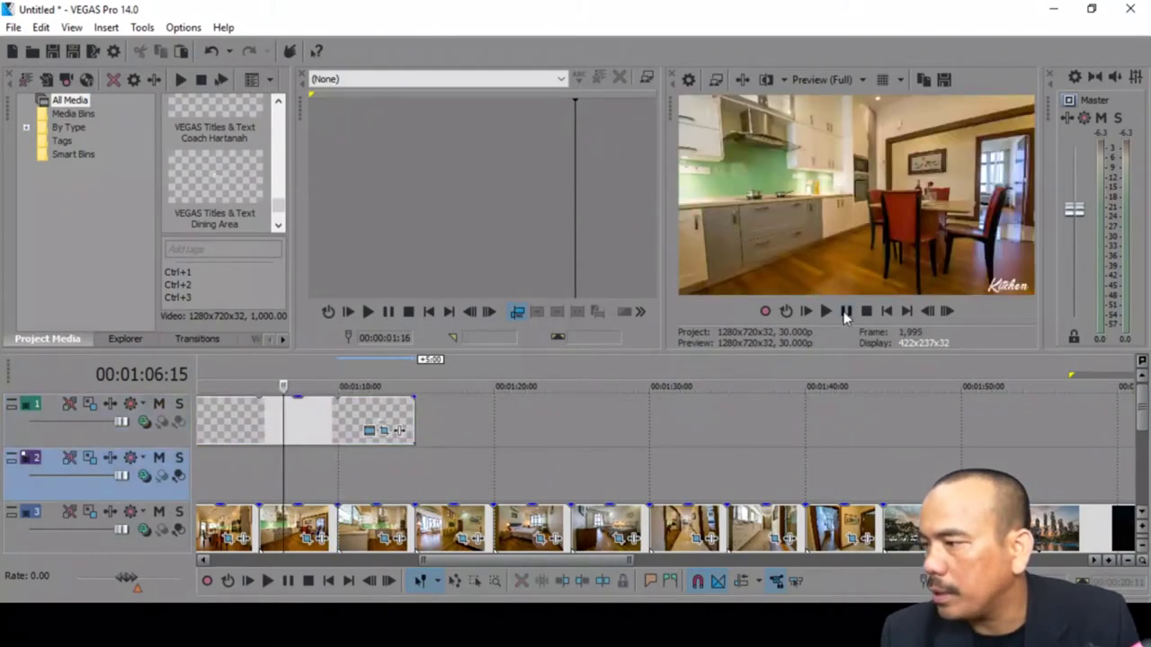
click(833, 315)
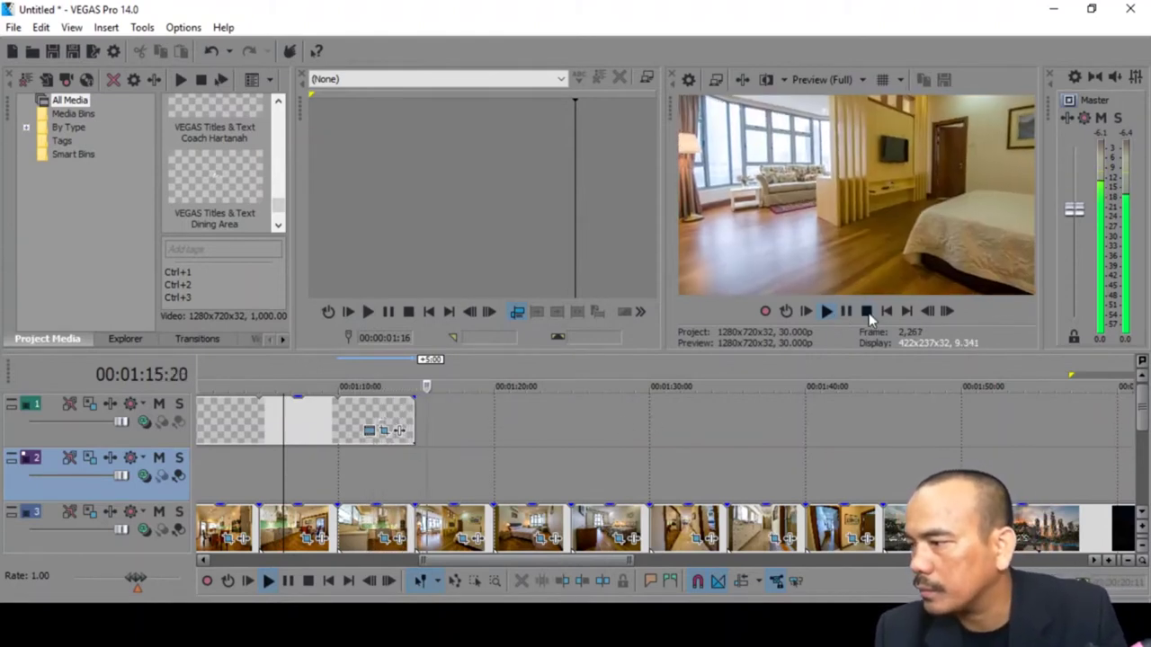
click(867, 312)
click(371, 537)
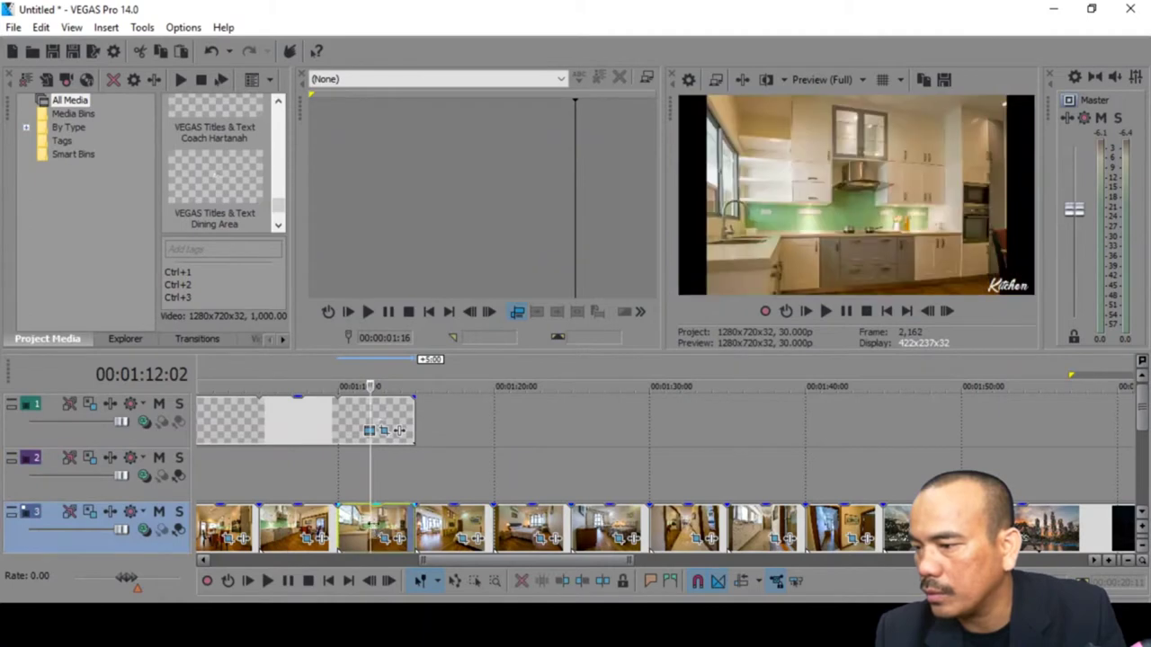
right_click(374, 538)
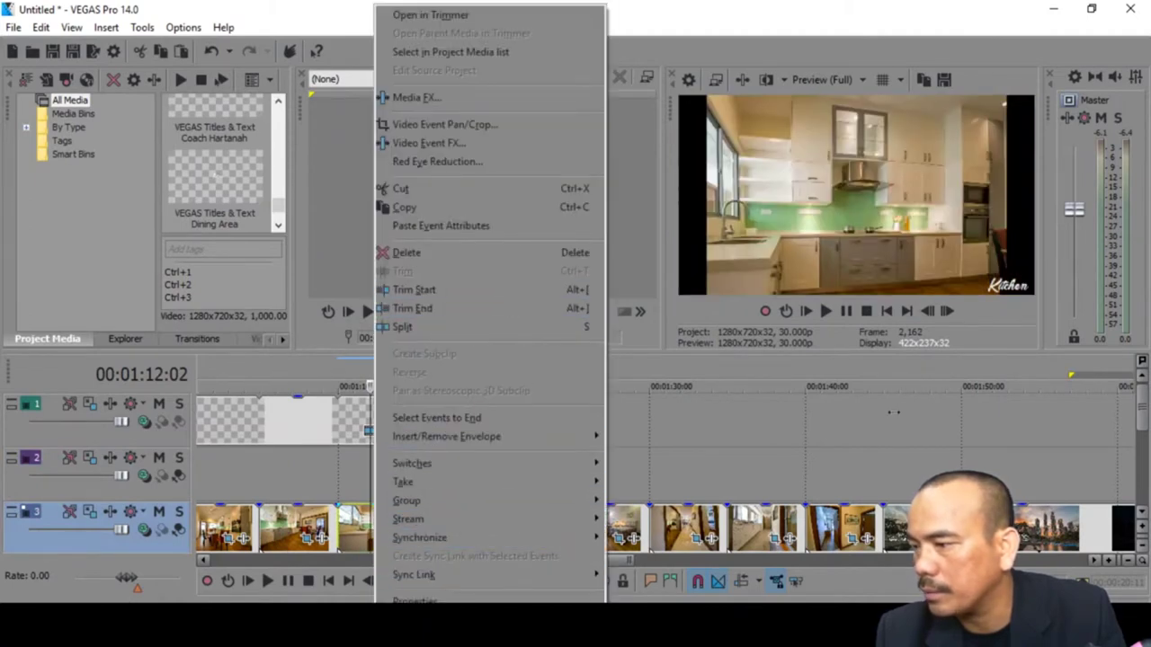
click(836, 434)
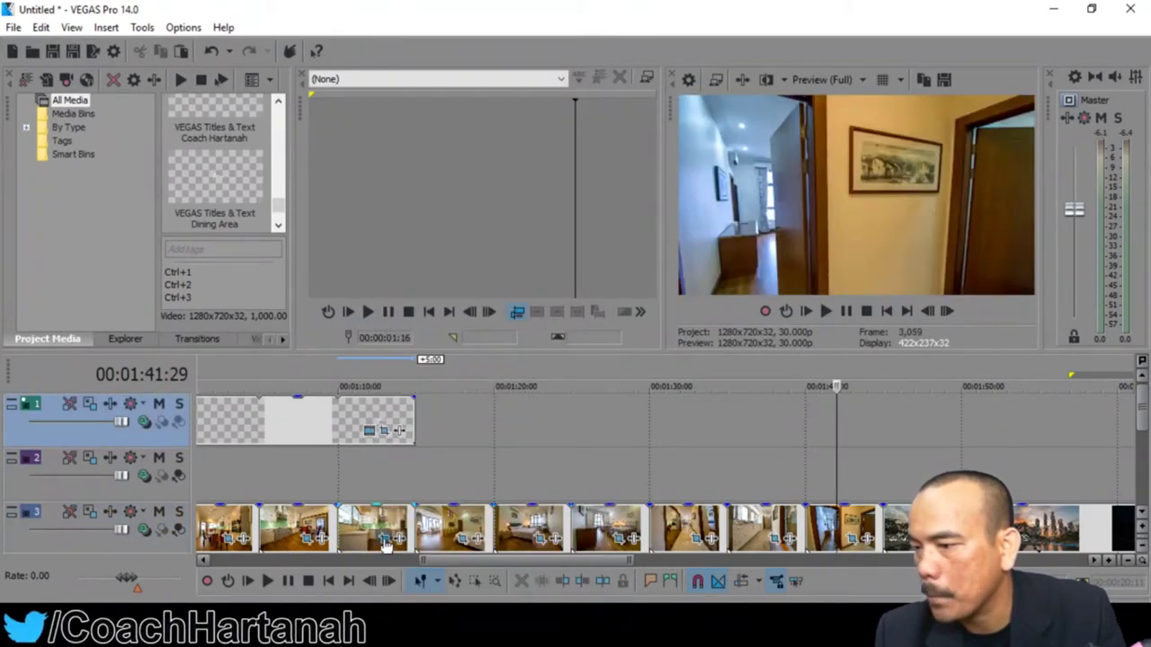
Match the last kitchen photo's crop to the output aspect at both its first and last Pan/Crop keyframes
click(385, 540)
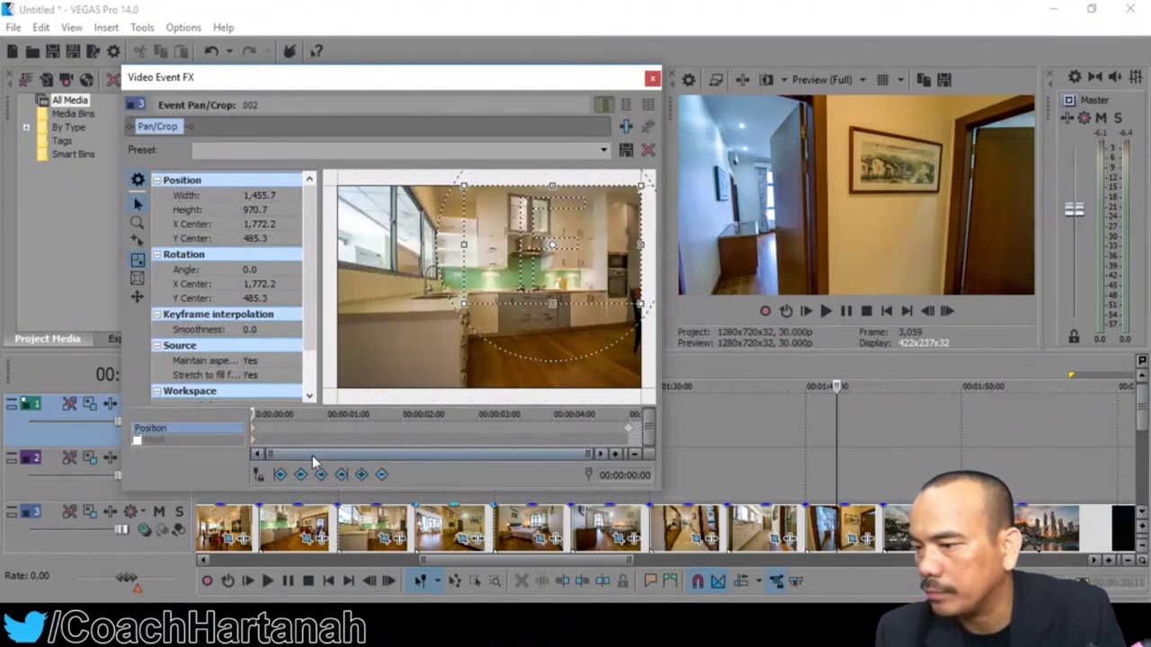
right_click(449, 350)
click(513, 437)
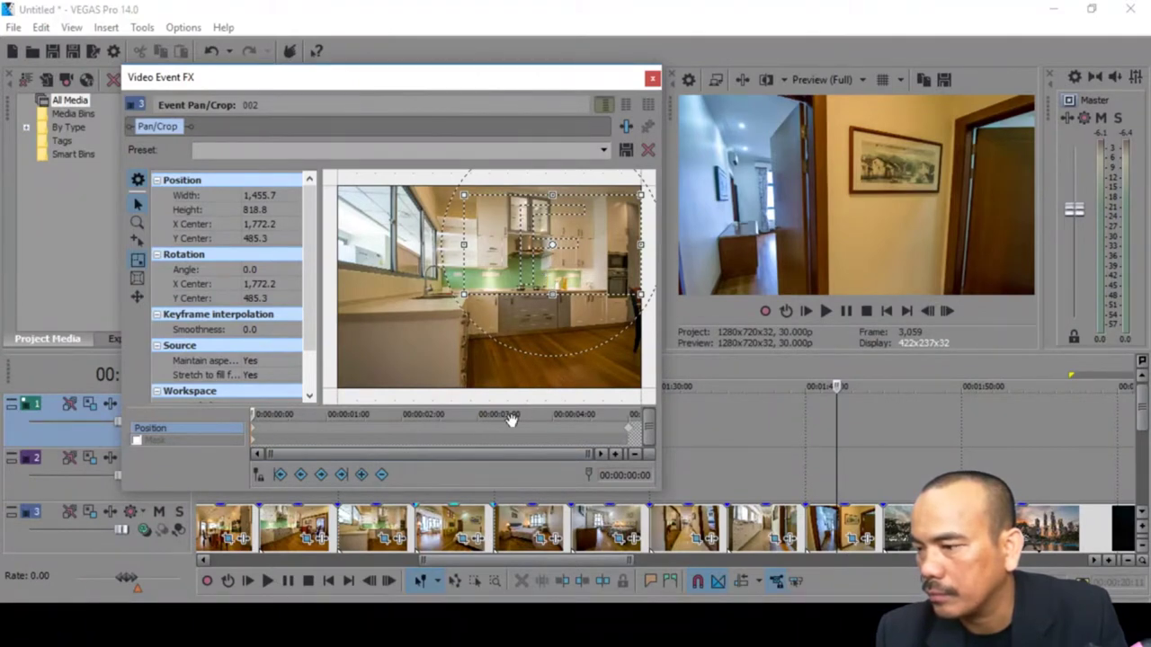
click(341, 474)
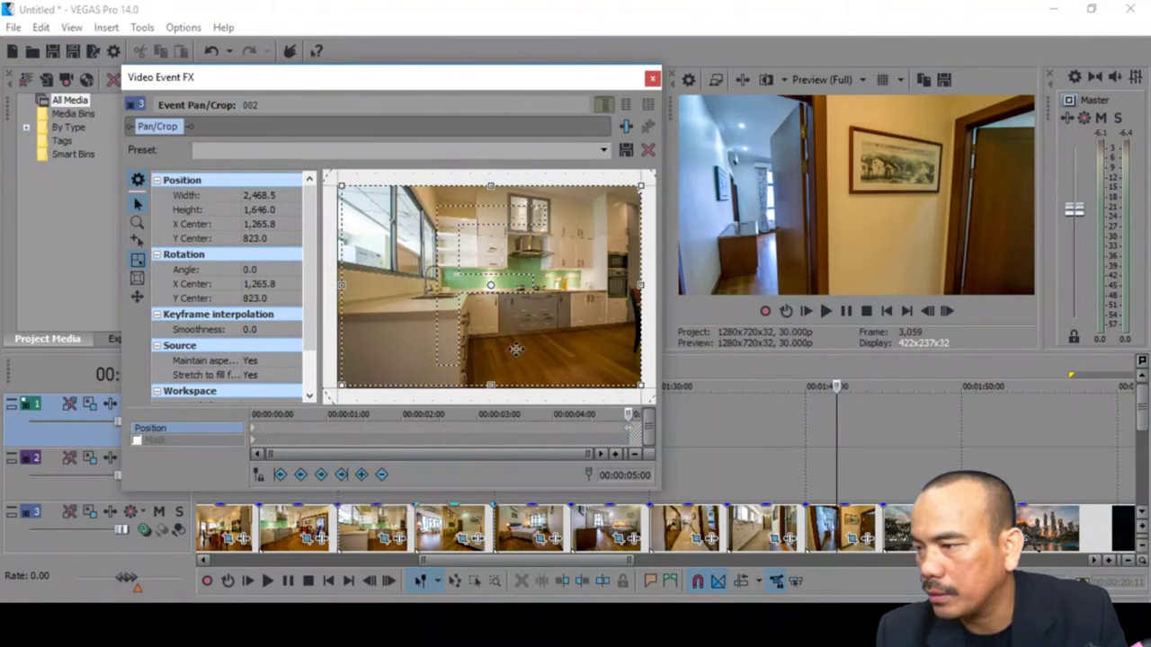
right_click(560, 337)
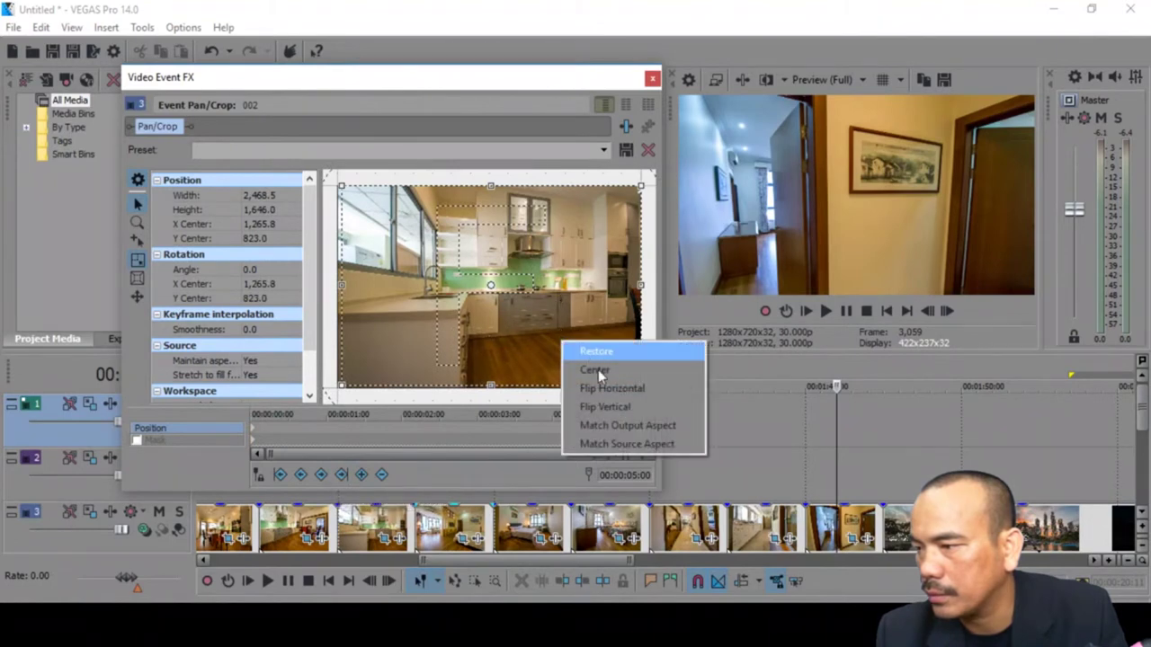
click(619, 424)
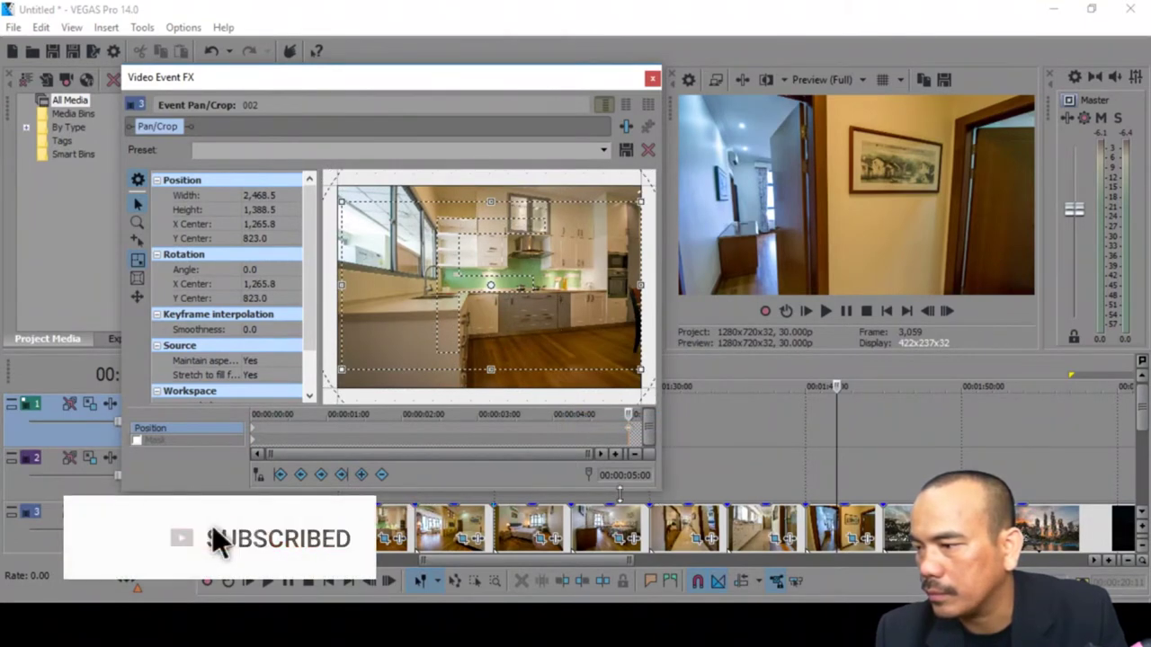
click(652, 78)
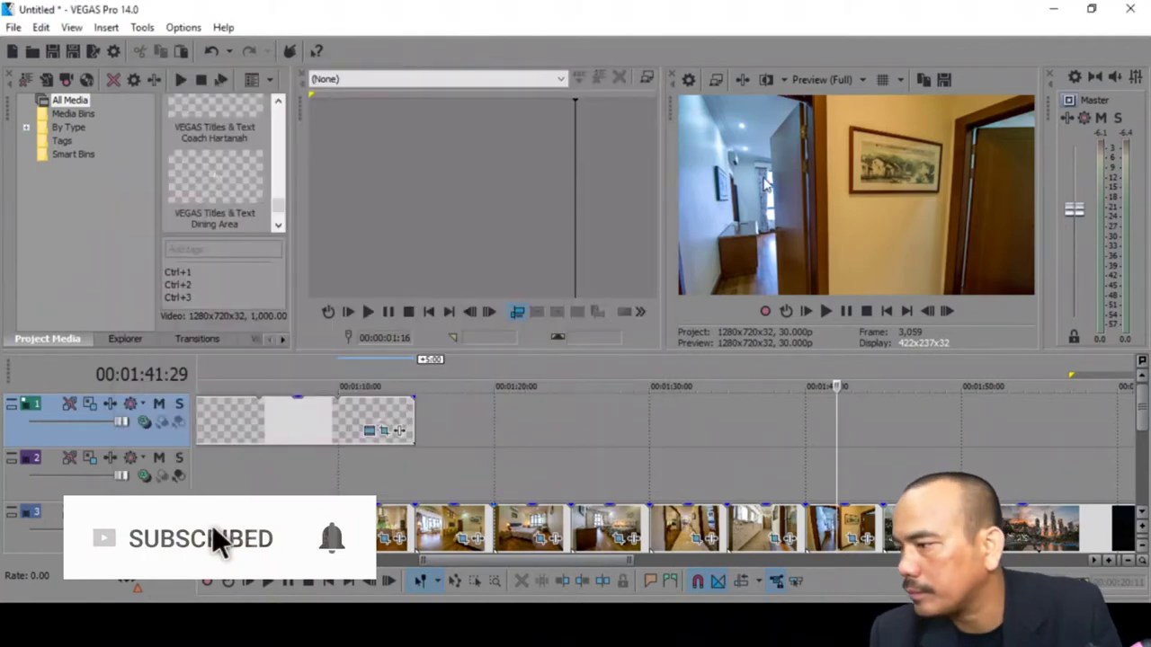
Look through the remaining photos on the timeline past the "Kitchen" title to identify which rooms still need titles
click(752, 465)
click(774, 457)
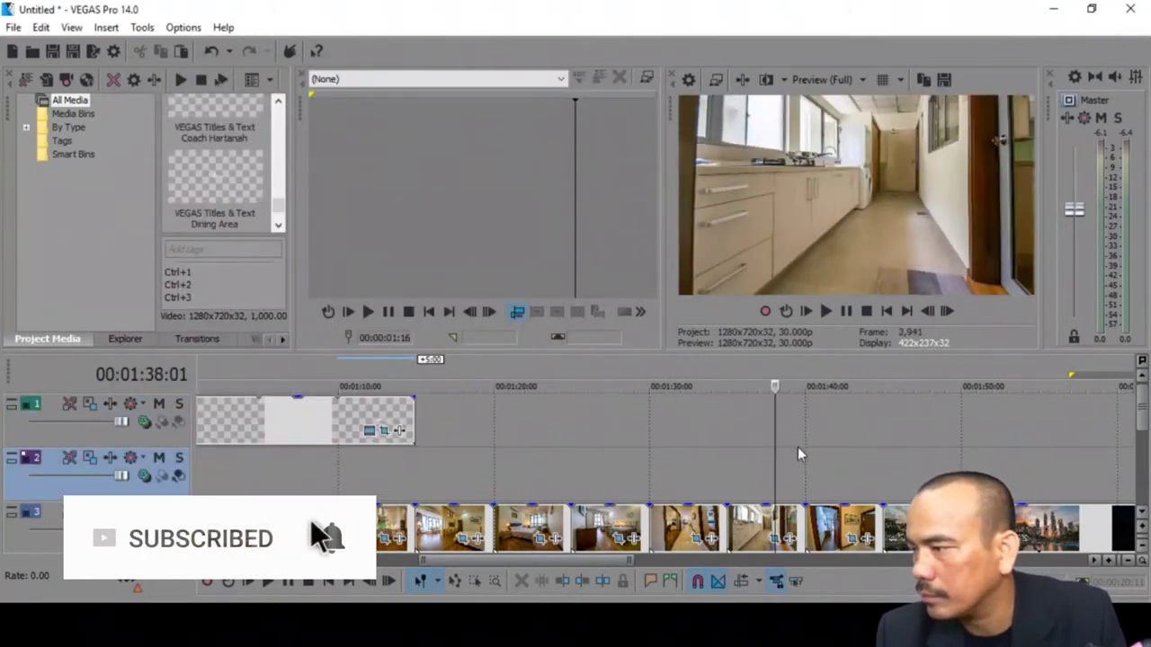
click(796, 455)
click(690, 460)
click(608, 460)
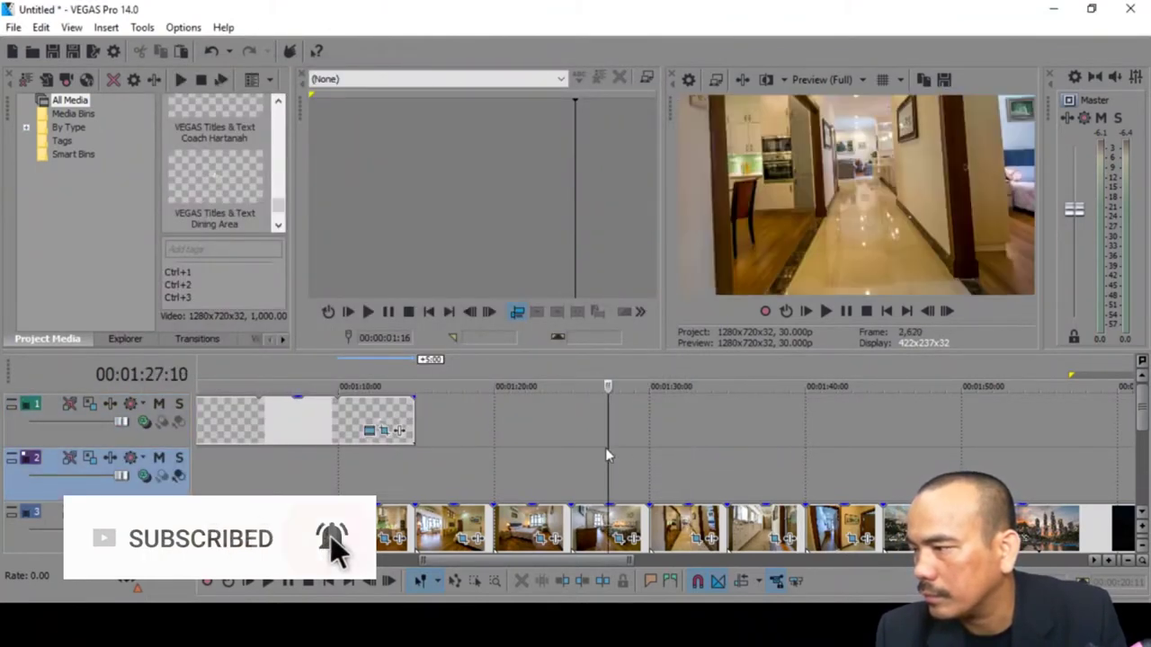
click(438, 455)
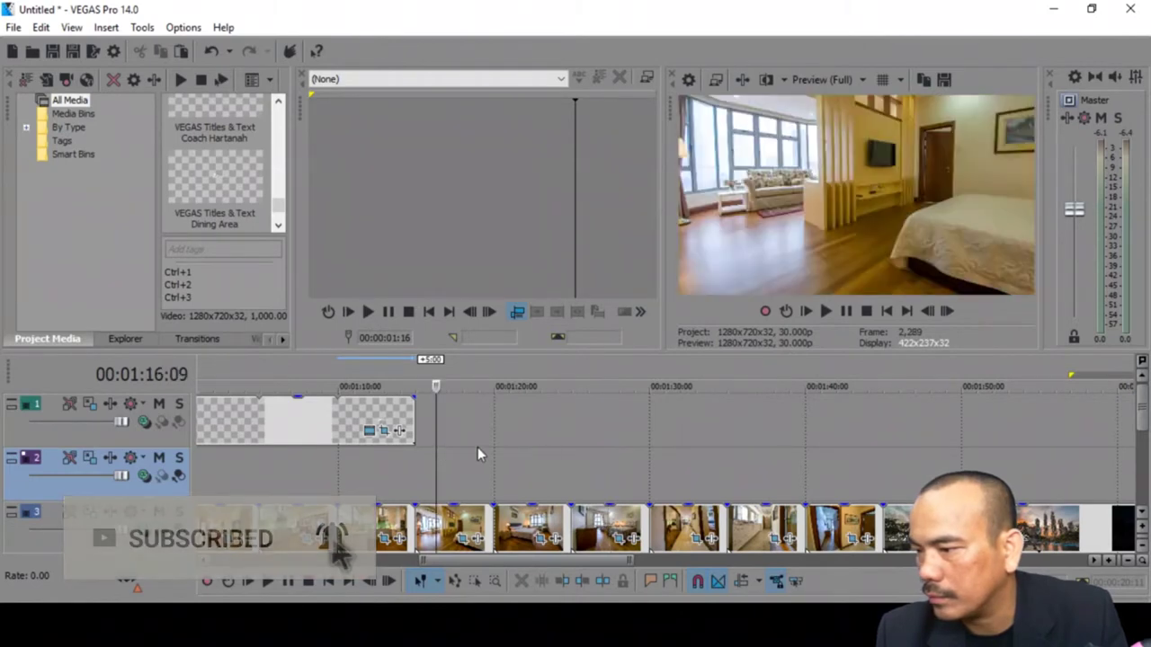
click(599, 455)
click(386, 467)
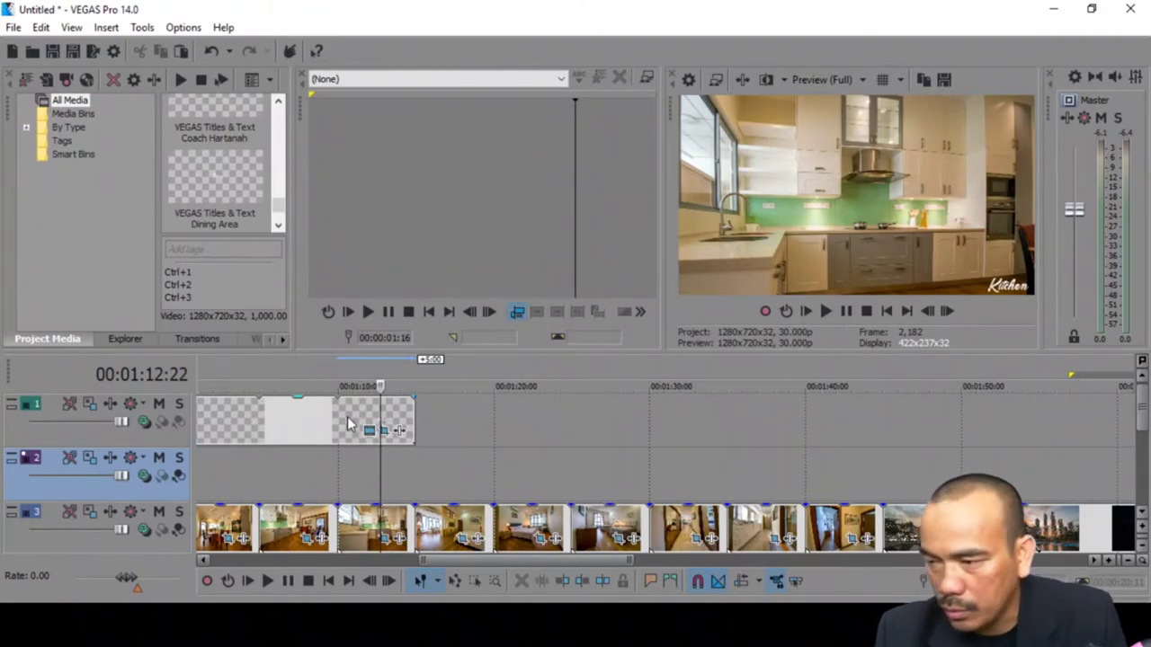
Paste a new copy of the title onto the top video track directly after "Kitchen" and shorten its end by 5:00
click(417, 466)
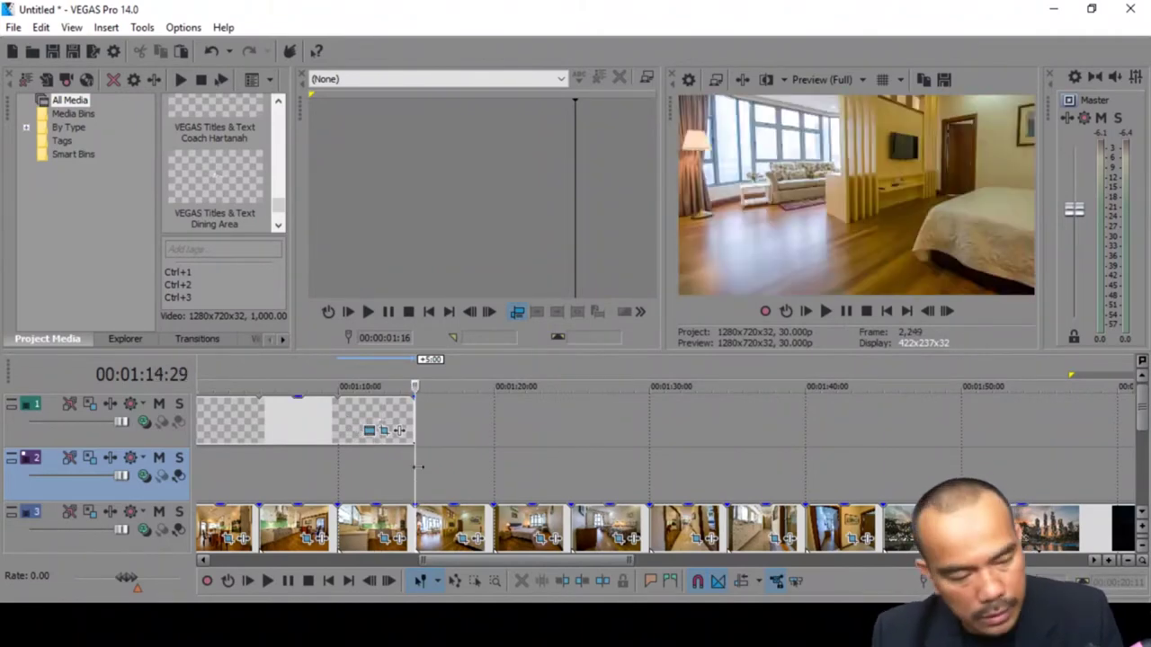
key(ctrl+v)
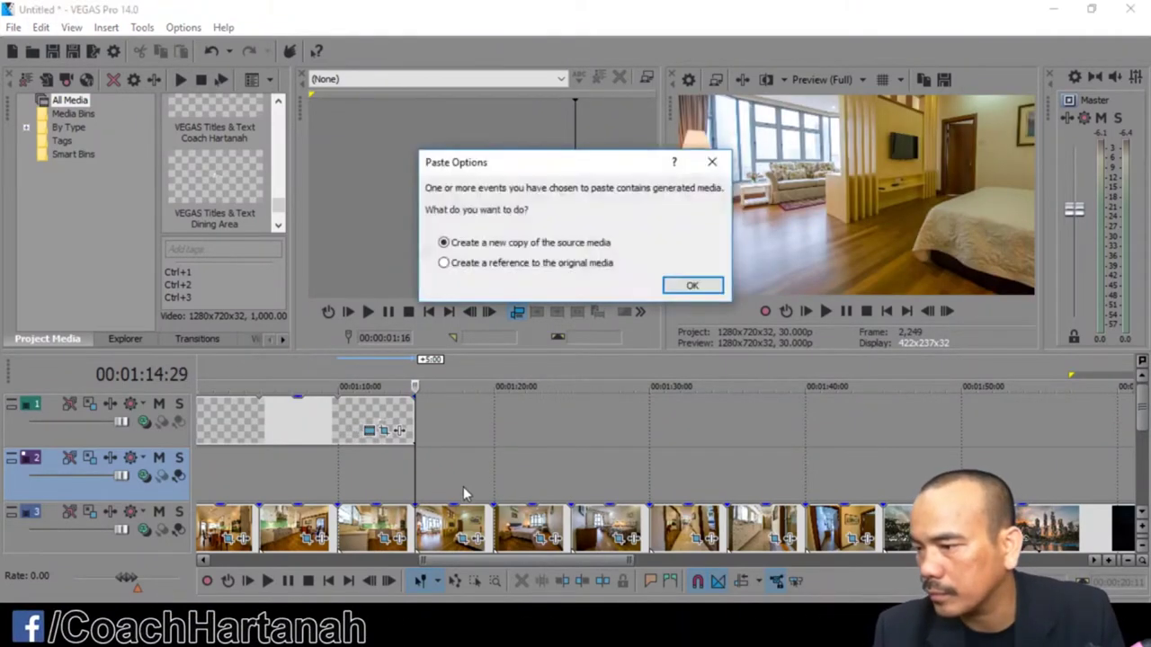
click(703, 294)
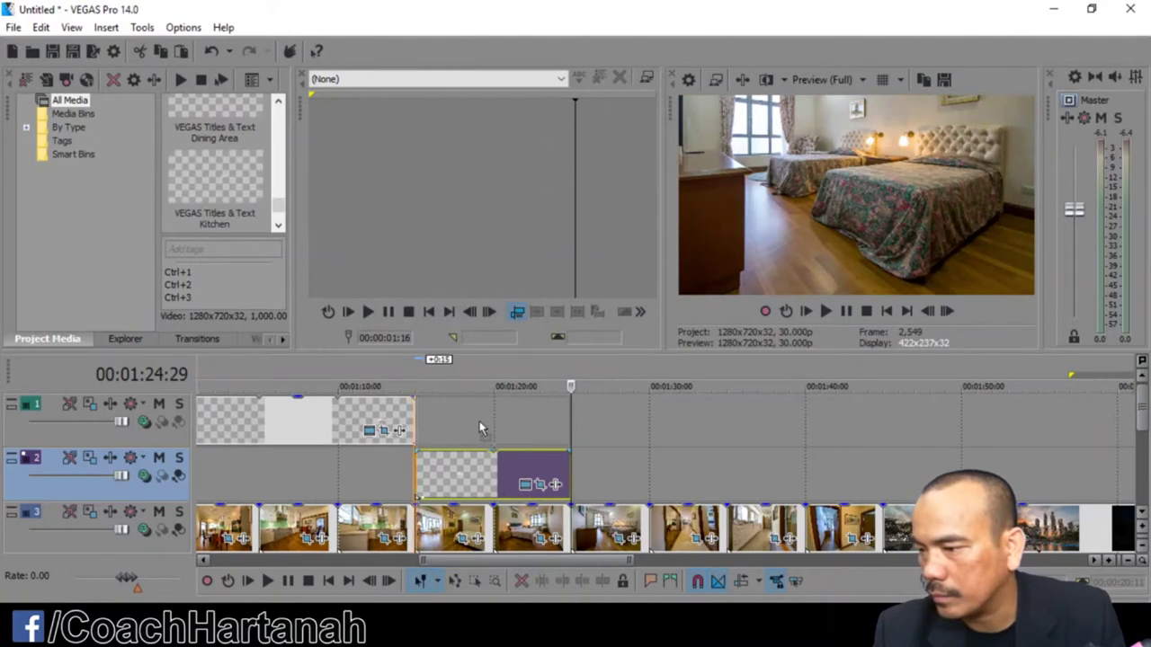
drag(479, 475, 479, 420)
drag(570, 421, 493, 422)
Replace the text of the title pasted after "Kitchen" with "Master Bedroom"
click(448, 432)
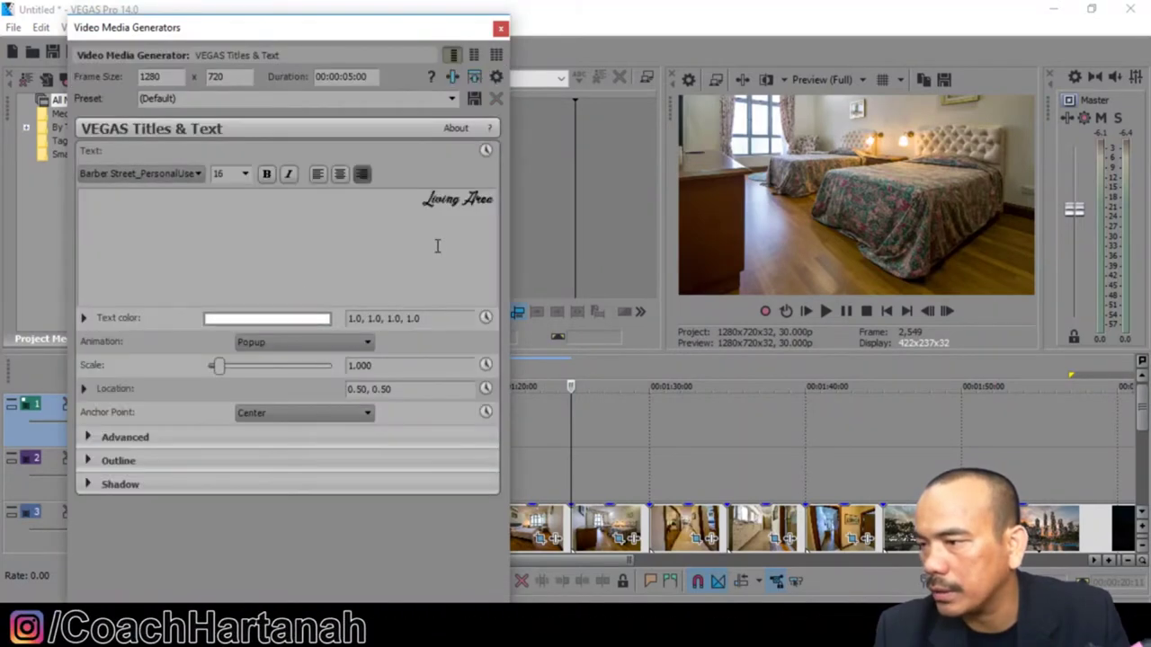
drag(422, 205, 545, 210)
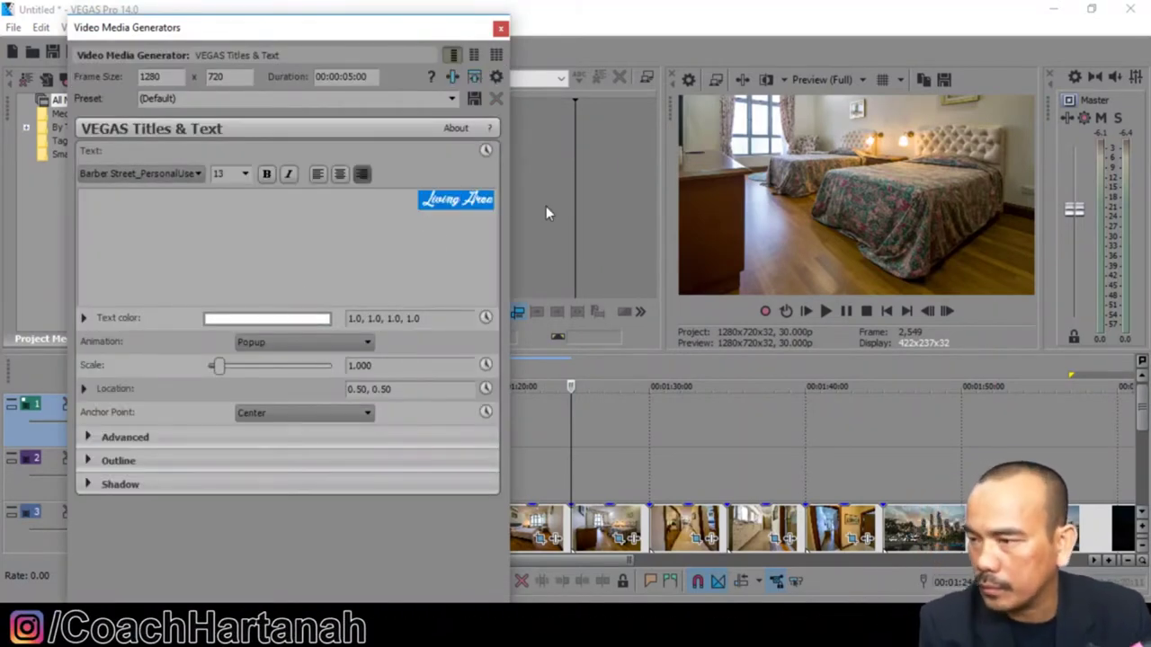
text(Master)
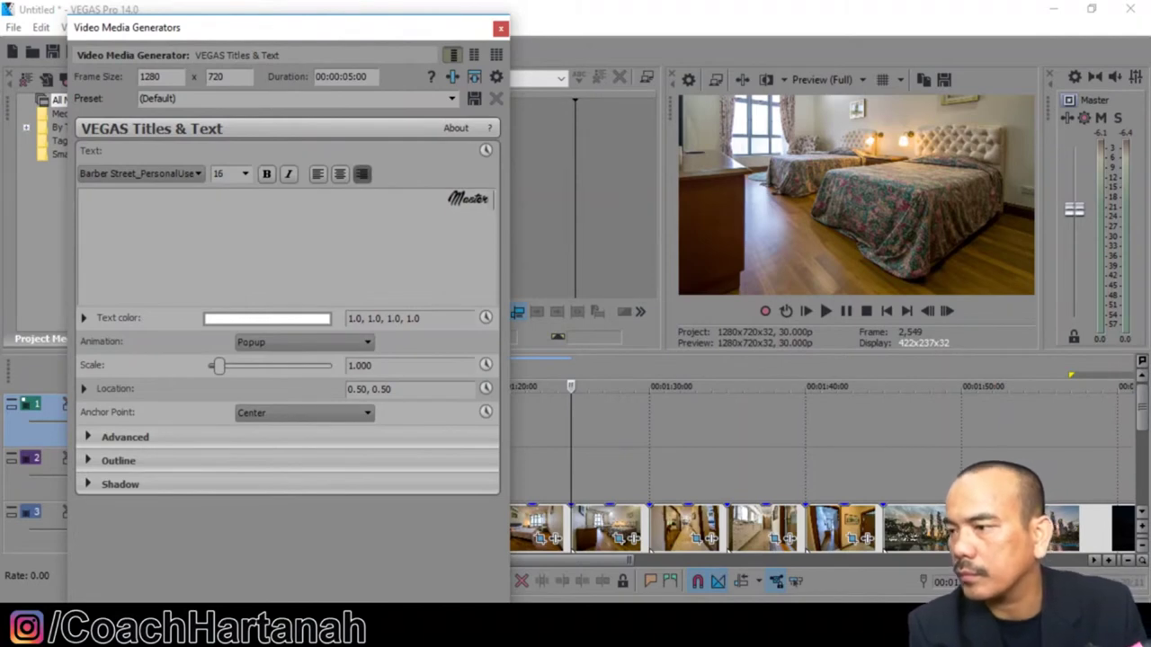
text( bed)
key(BackSpace)
key(BackSpace)
key(BackSpace)
key(BackSpace)
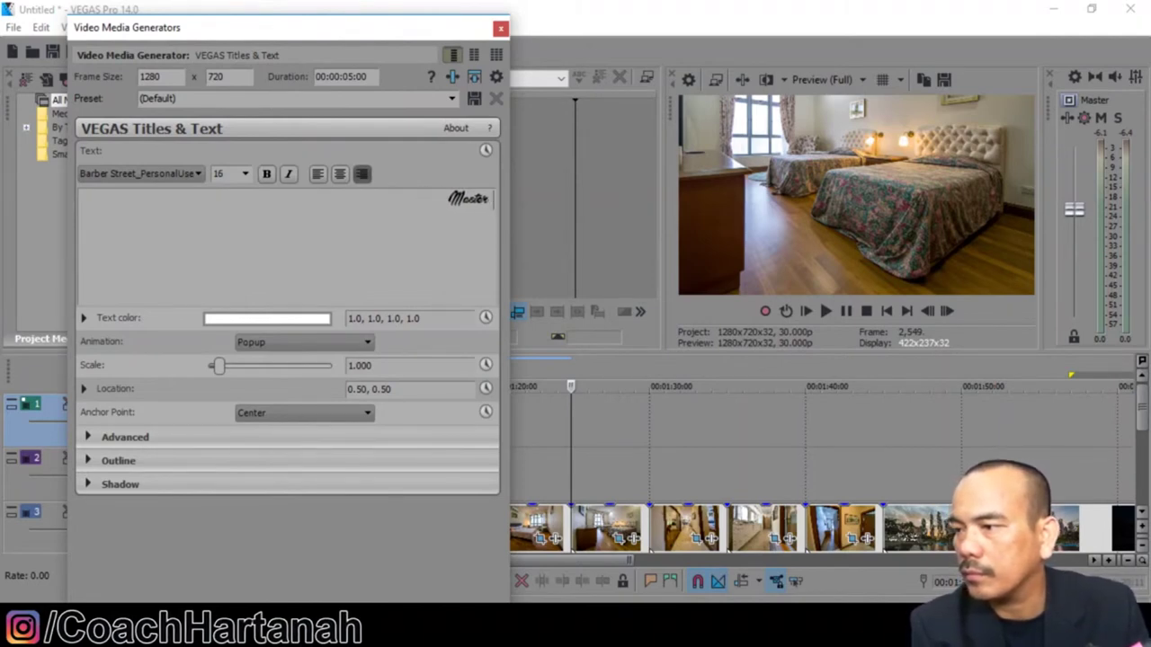
text(Bedroom)
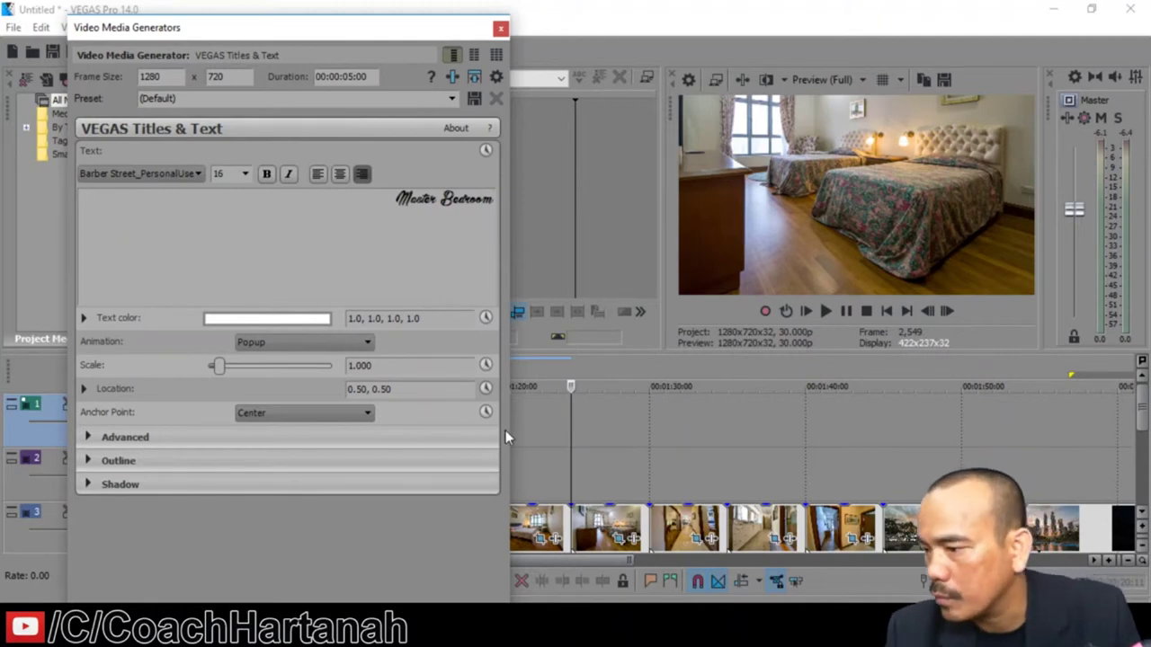
Preview the "Master Bedroom" title over the middle of its photo and close the title settings
drag(402, 42, 853, 64)
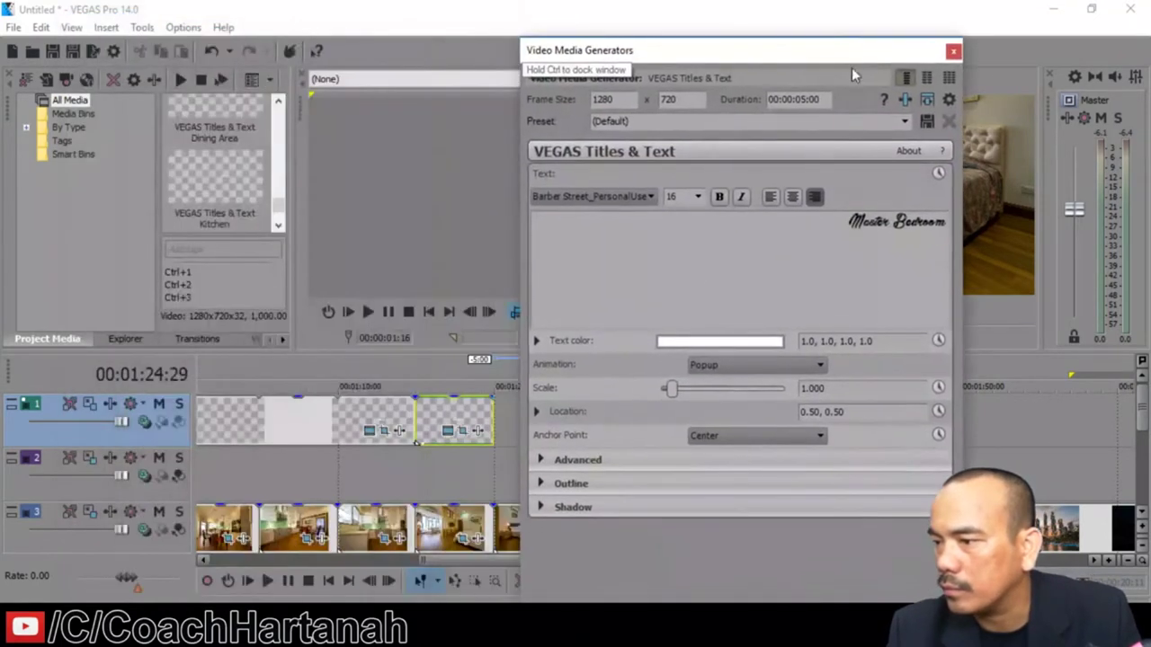
click(462, 488)
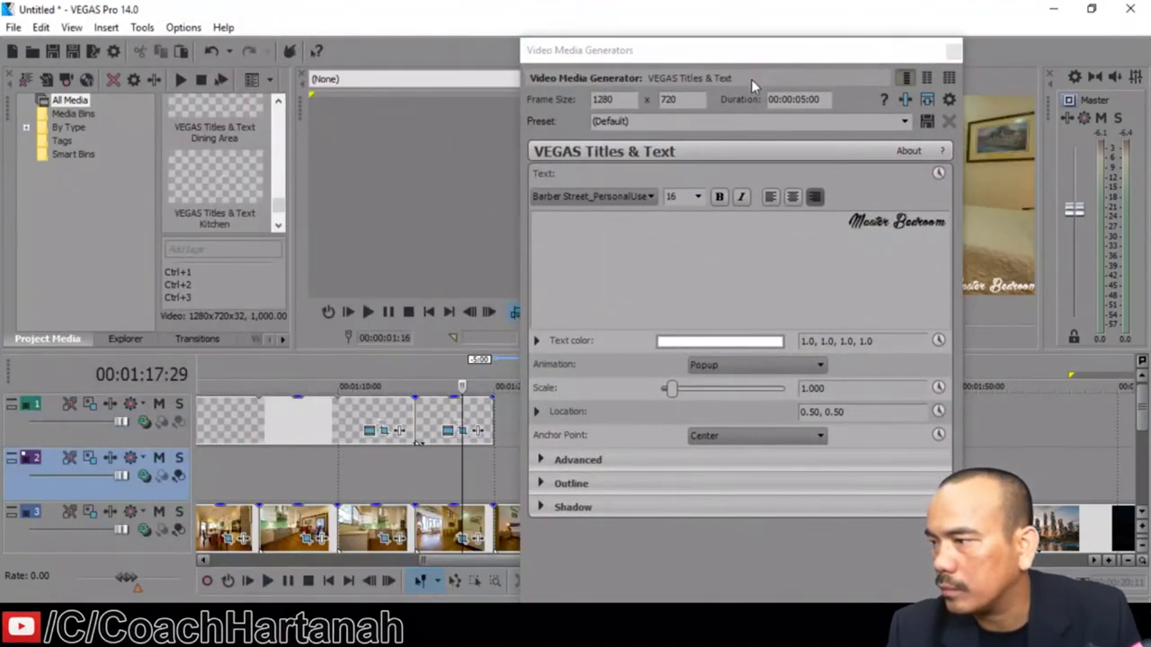
drag(754, 59, 460, 80)
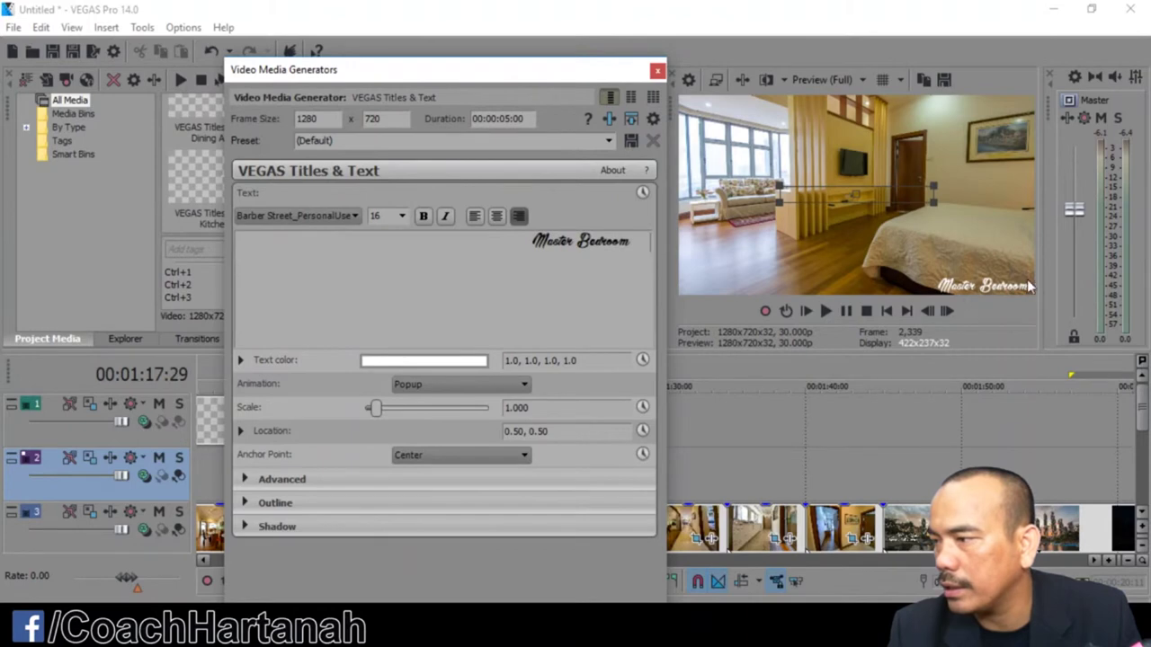
click(657, 71)
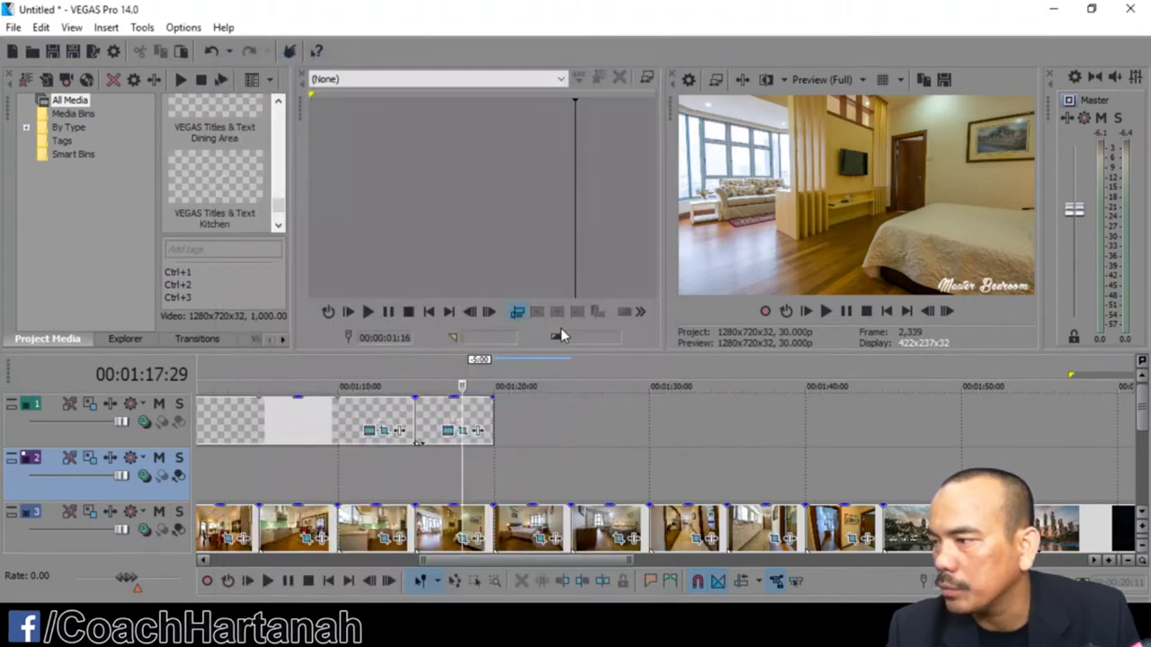
Copy the "Master Bedroom" title, paste it as new source media directly after the original, and place it on the top video track
click(420, 415)
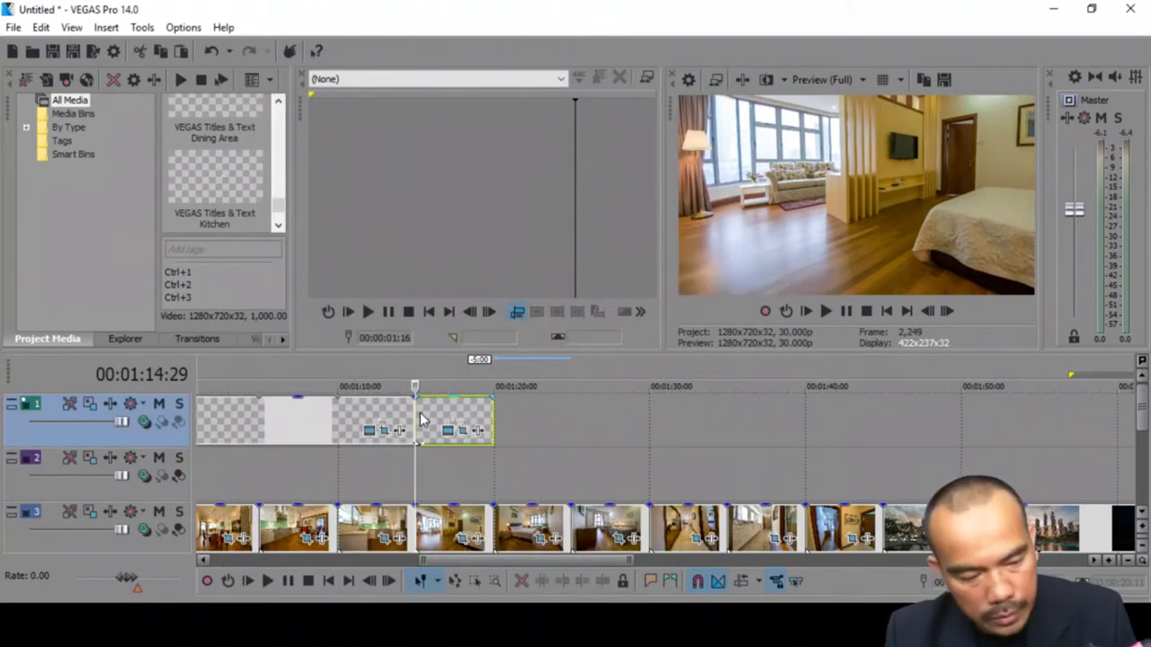
click(495, 472)
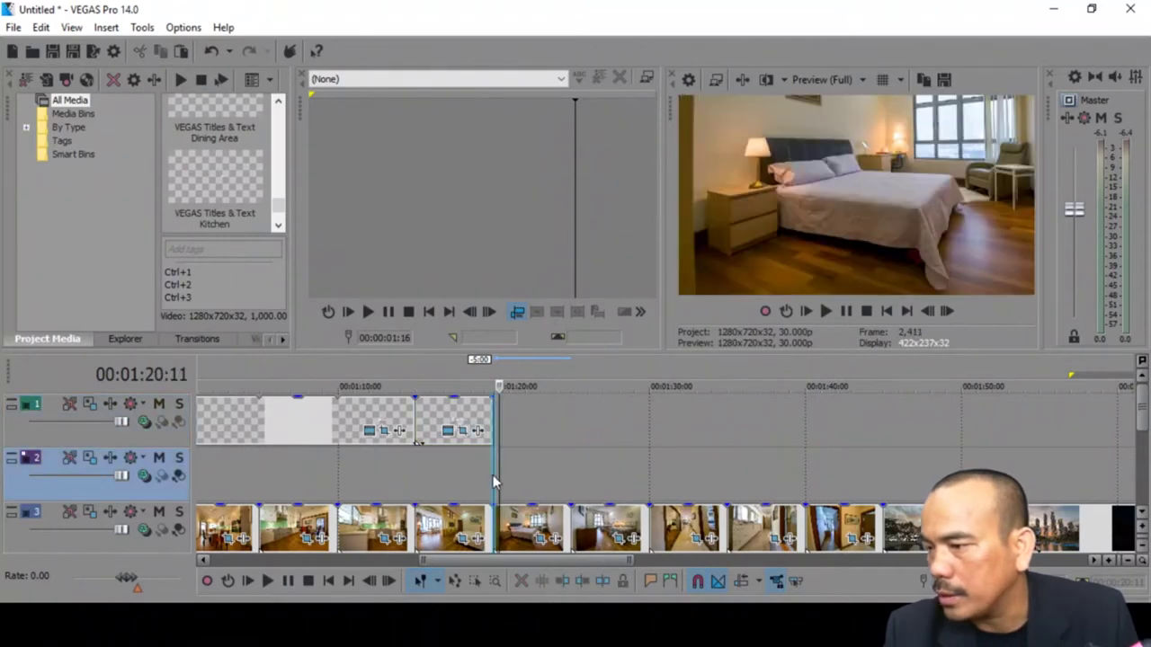
click(492, 475)
key(ctrl+v)
click(691, 286)
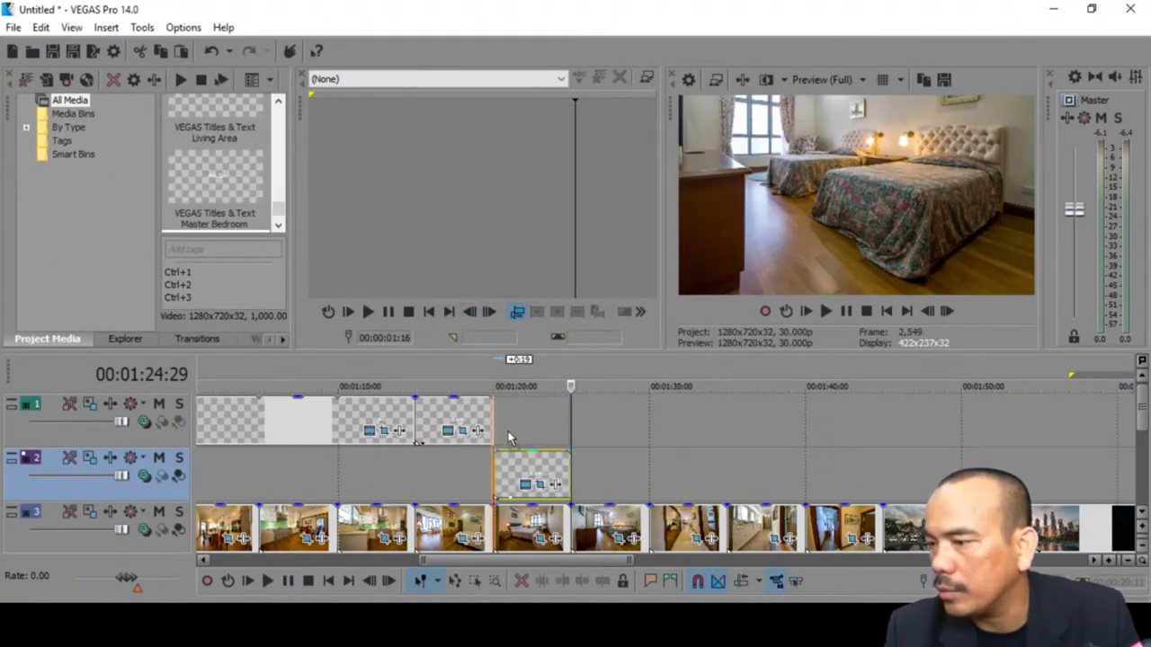
drag(532, 469, 536, 425)
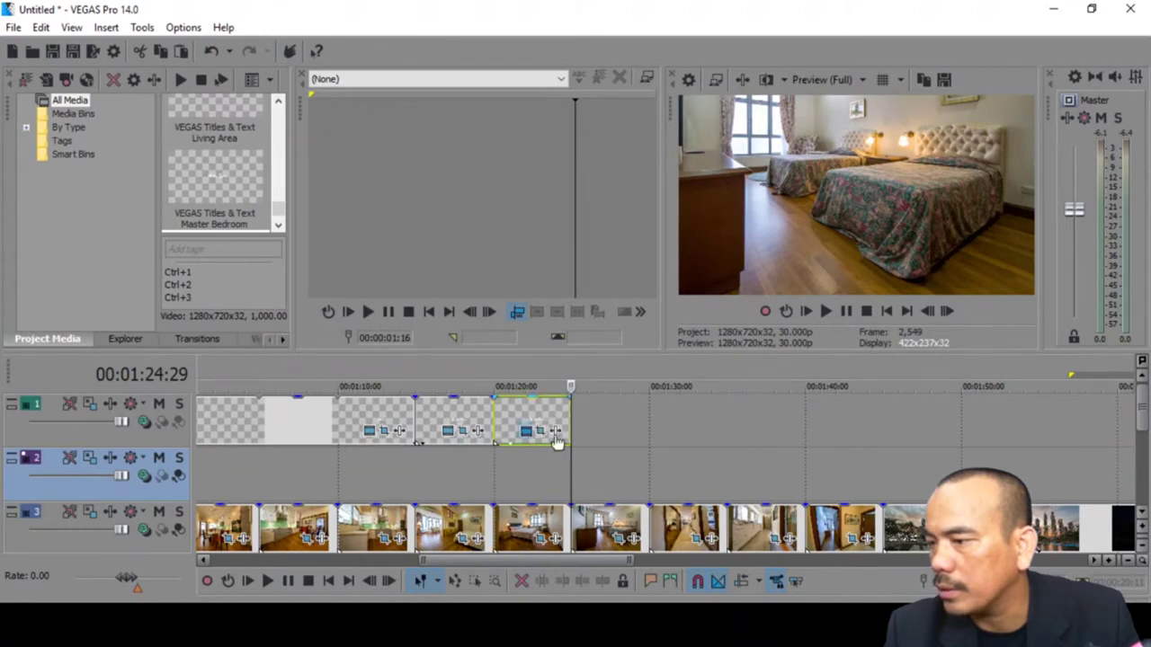
Change the pasted title's text to "Standard Bedroom" and preview it over its bedroom photo
click(555, 434)
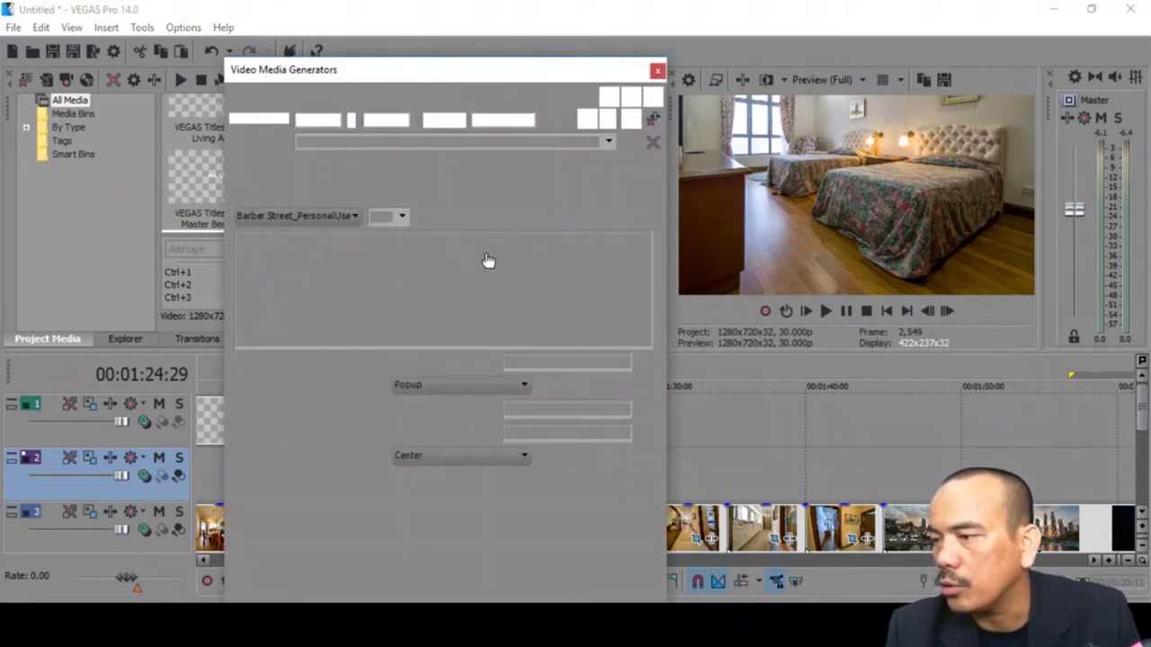
double_click(518, 250)
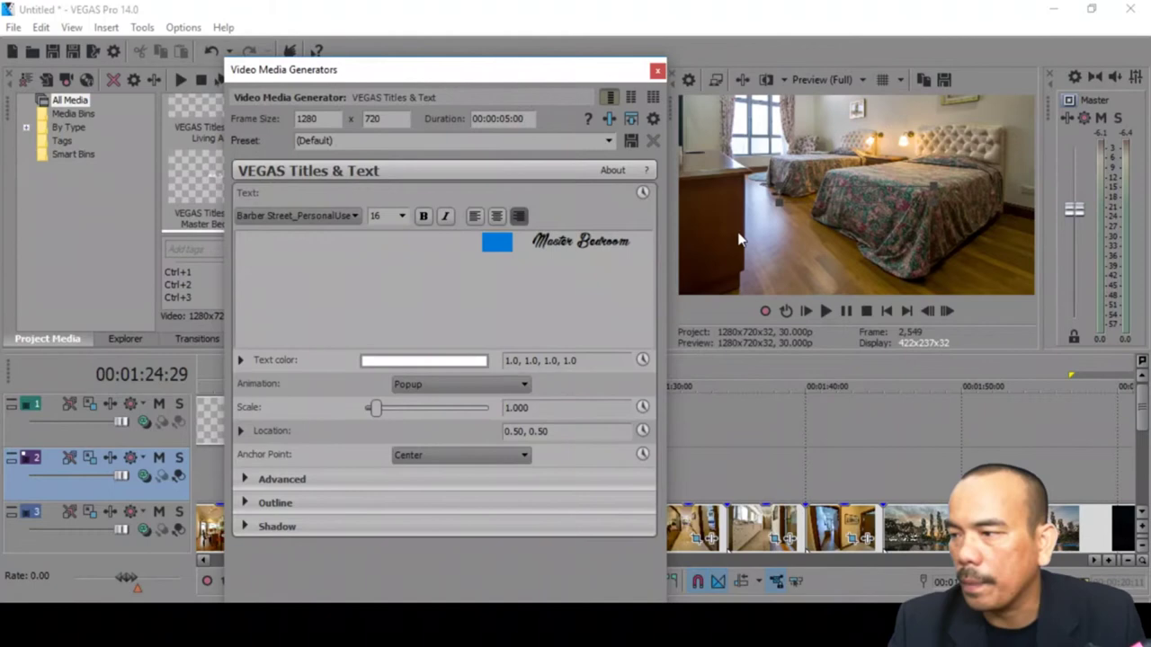
double_click(554, 242)
text(Standard)
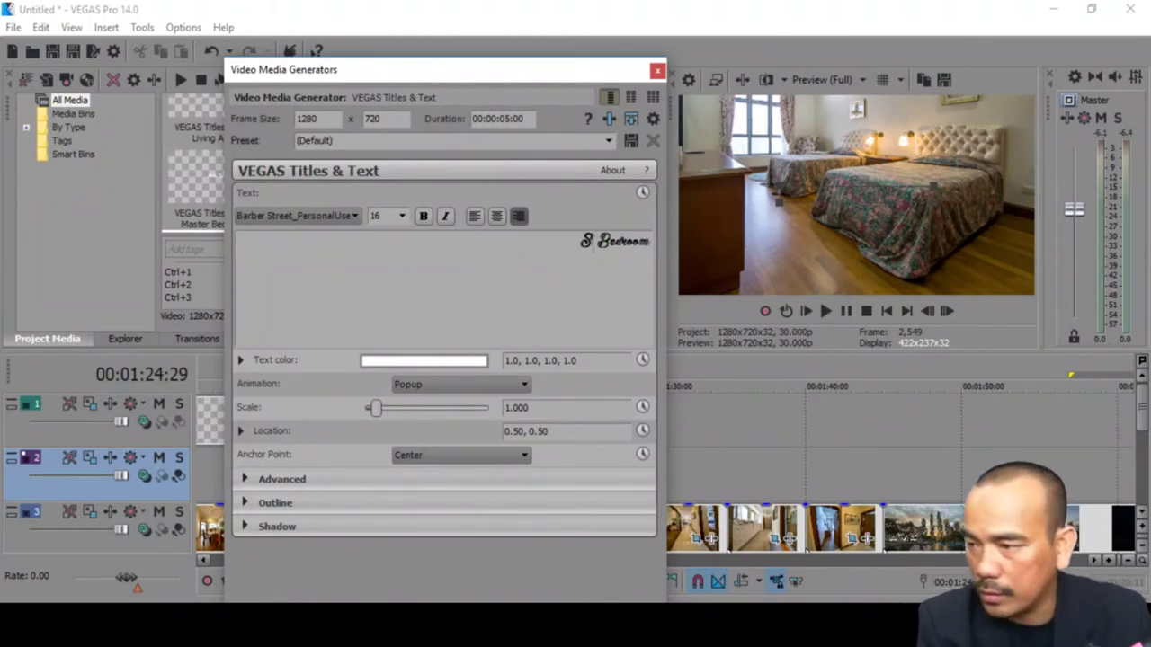
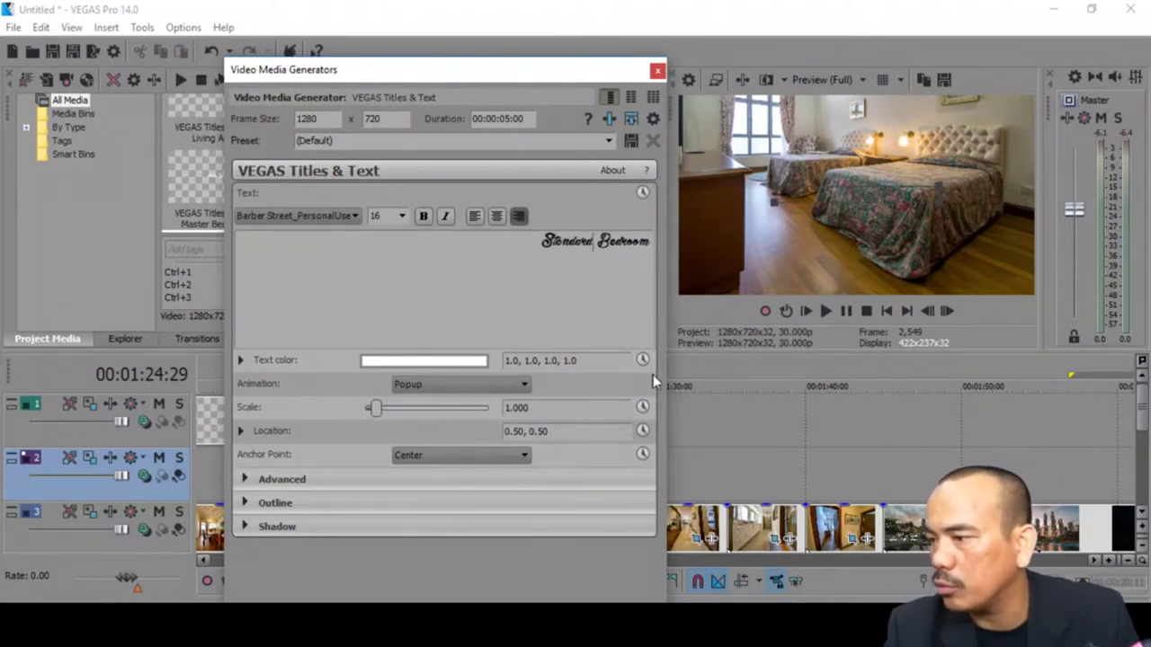
drag(535, 78, 879, 74)
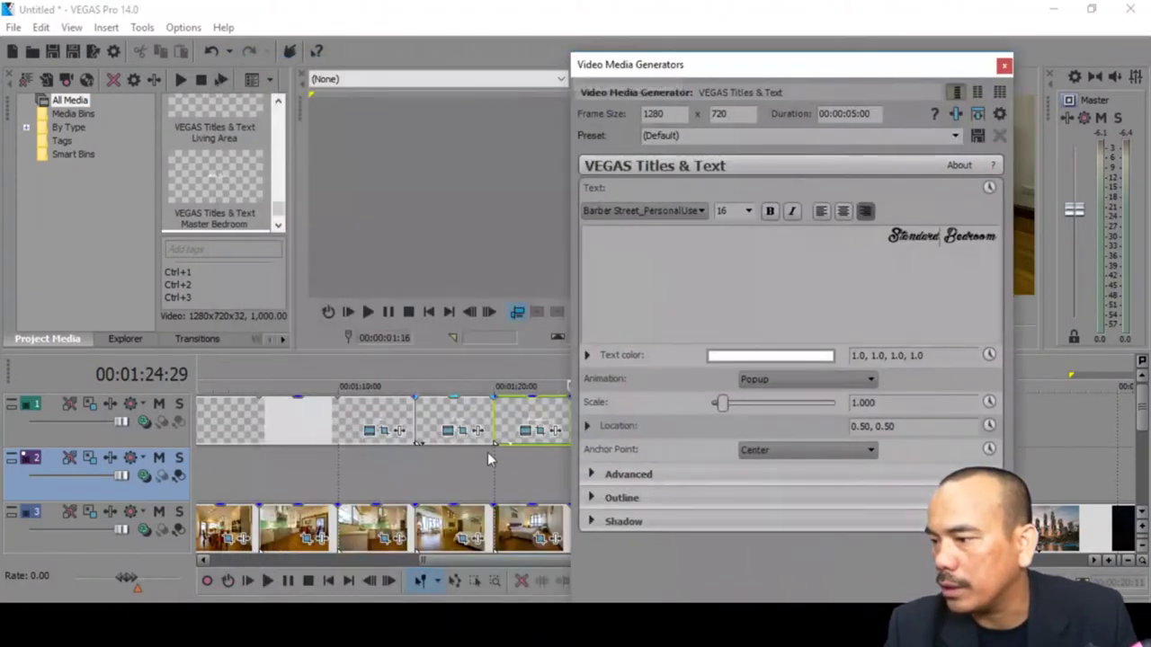
click(532, 470)
drag(803, 74, 468, 105)
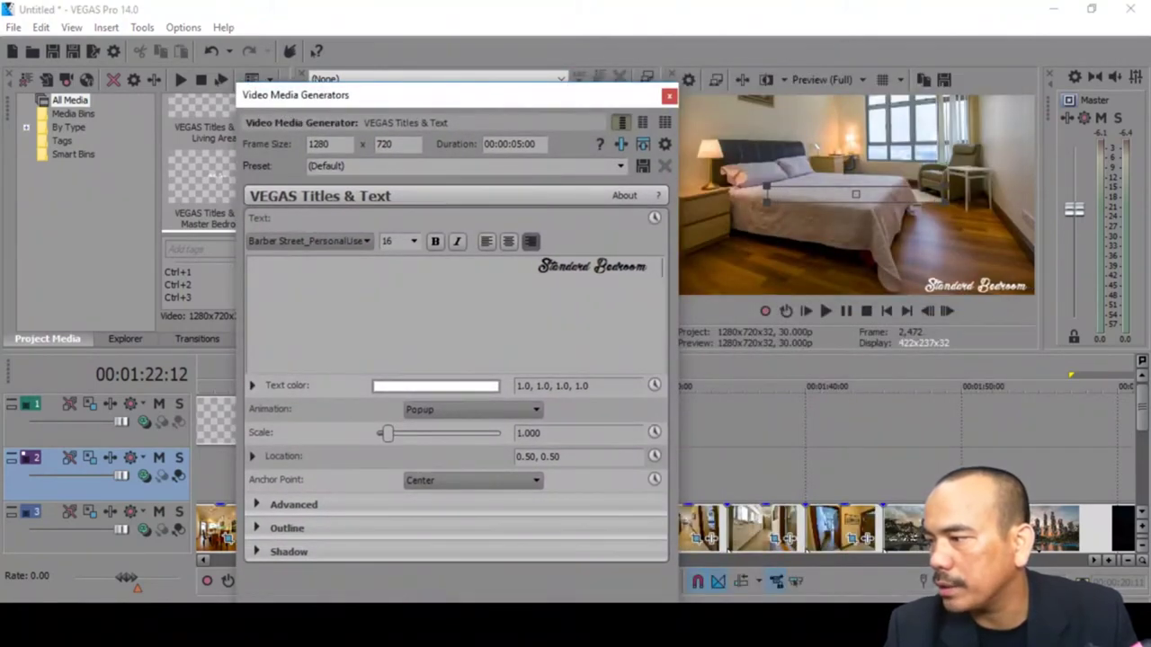
click(670, 96)
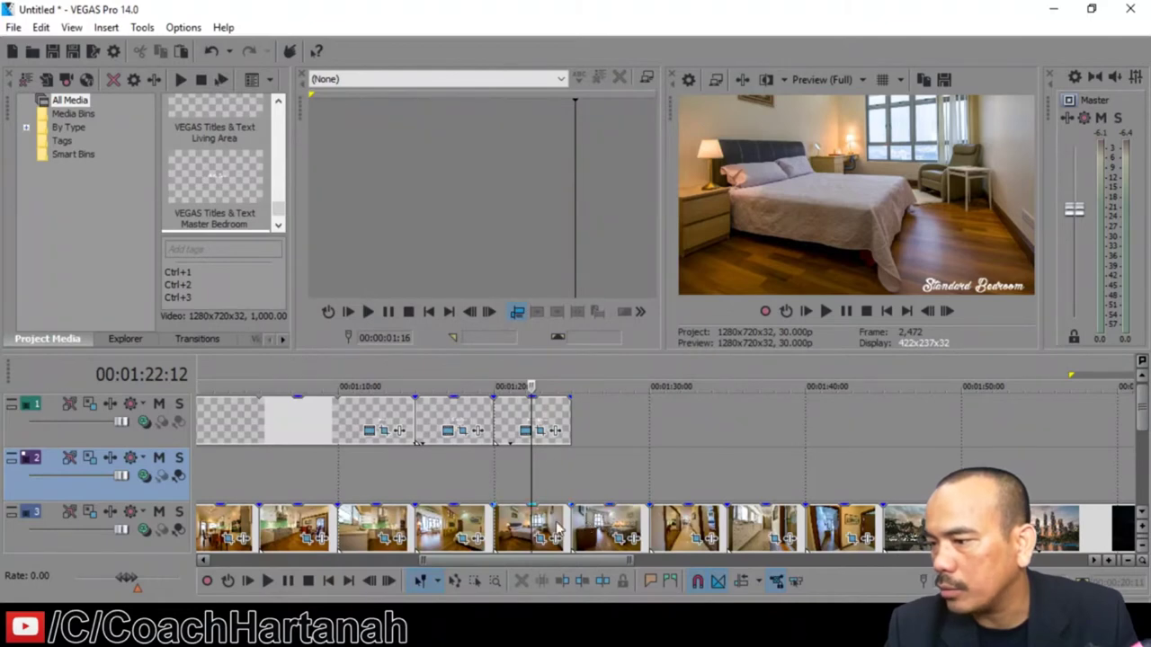
Copy the "Standard Bedroom" title and place a new copy directly after it on the top video track, over the twin-bed photo
click(512, 428)
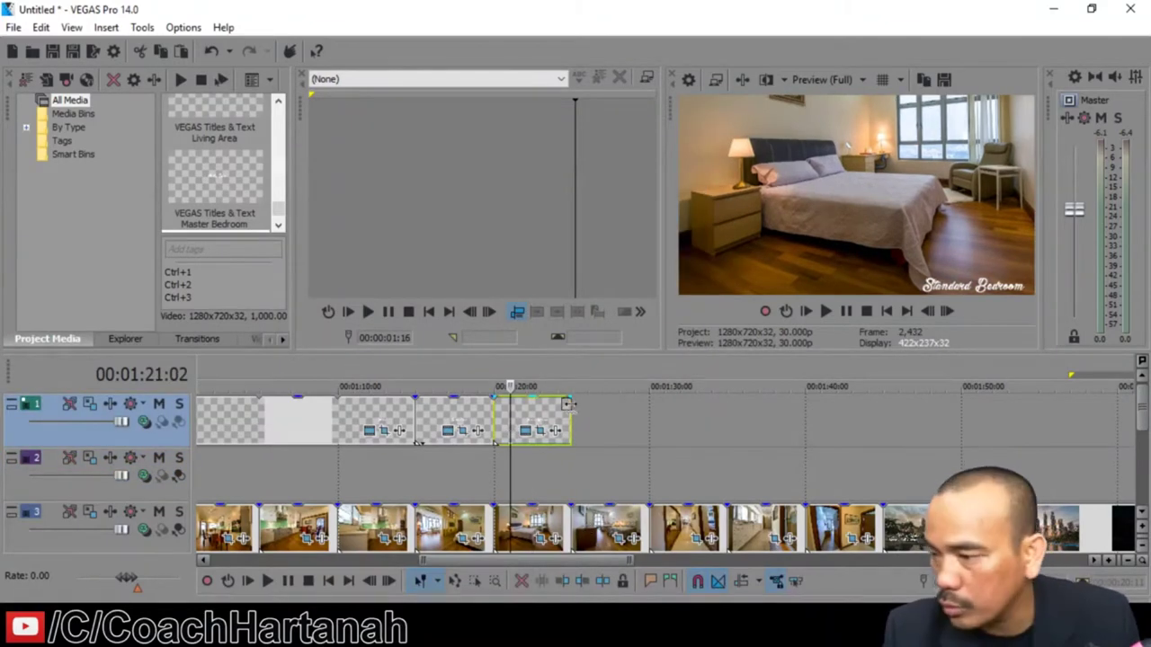
click(576, 464)
key(ctrl+v)
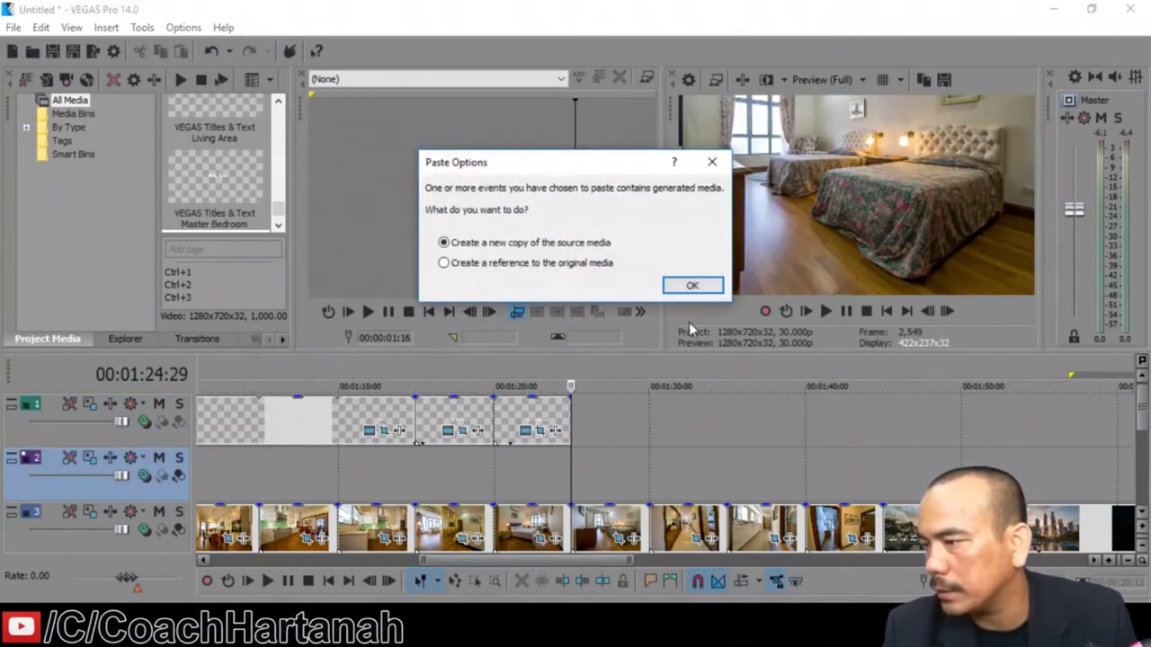
click(693, 286)
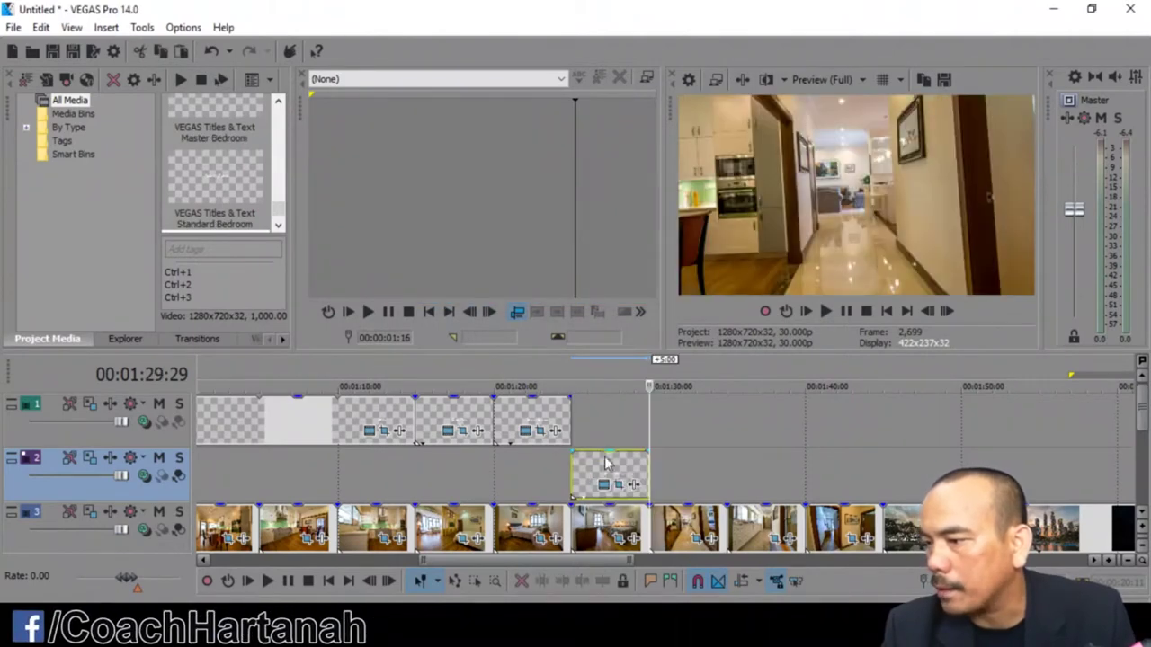
drag(608, 472, 608, 419)
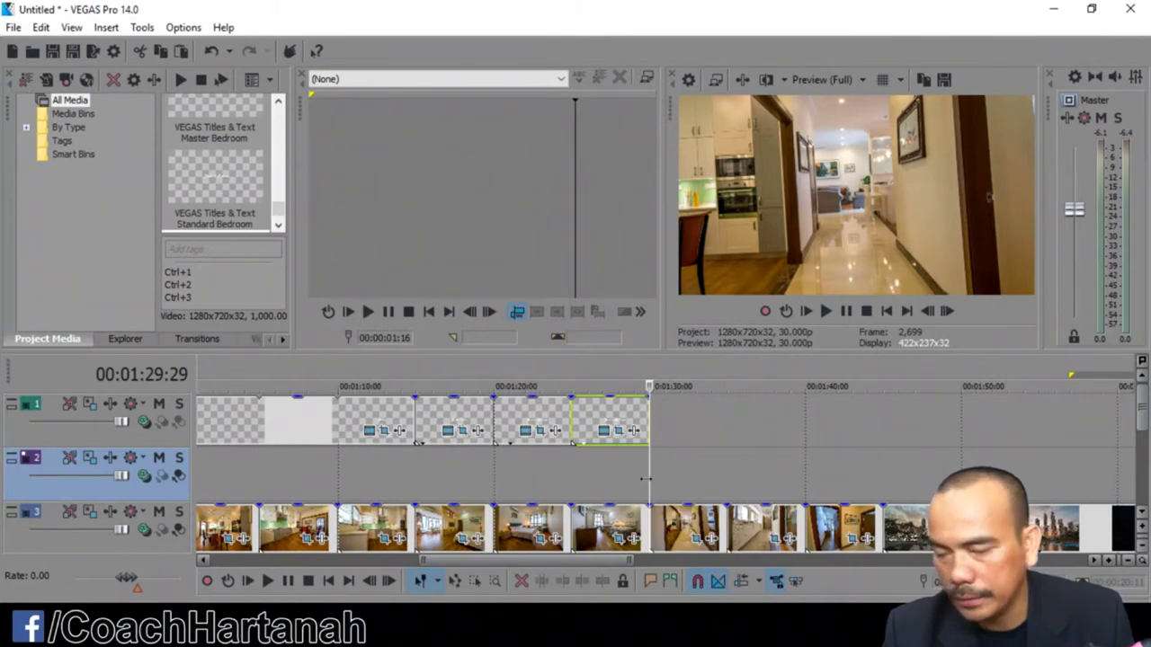
Paste one more new copy of the "Standard Bedroom" title over the hallway photo and move it to the top video track
key(ctrl+v)
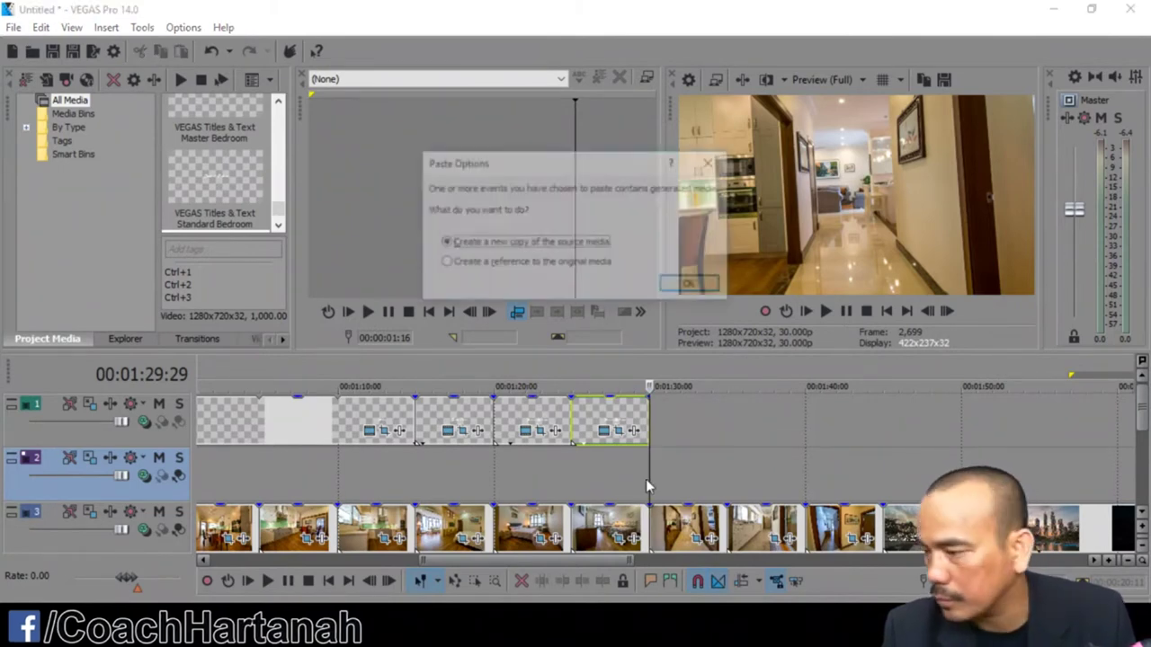
click(688, 284)
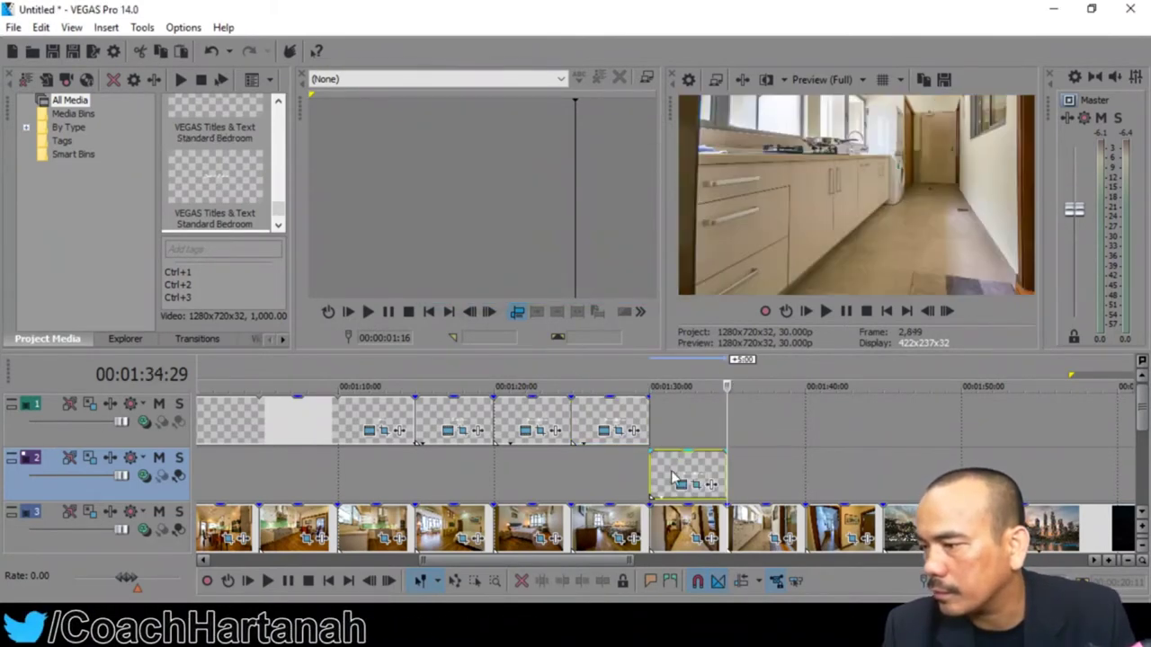
drag(673, 476, 675, 425)
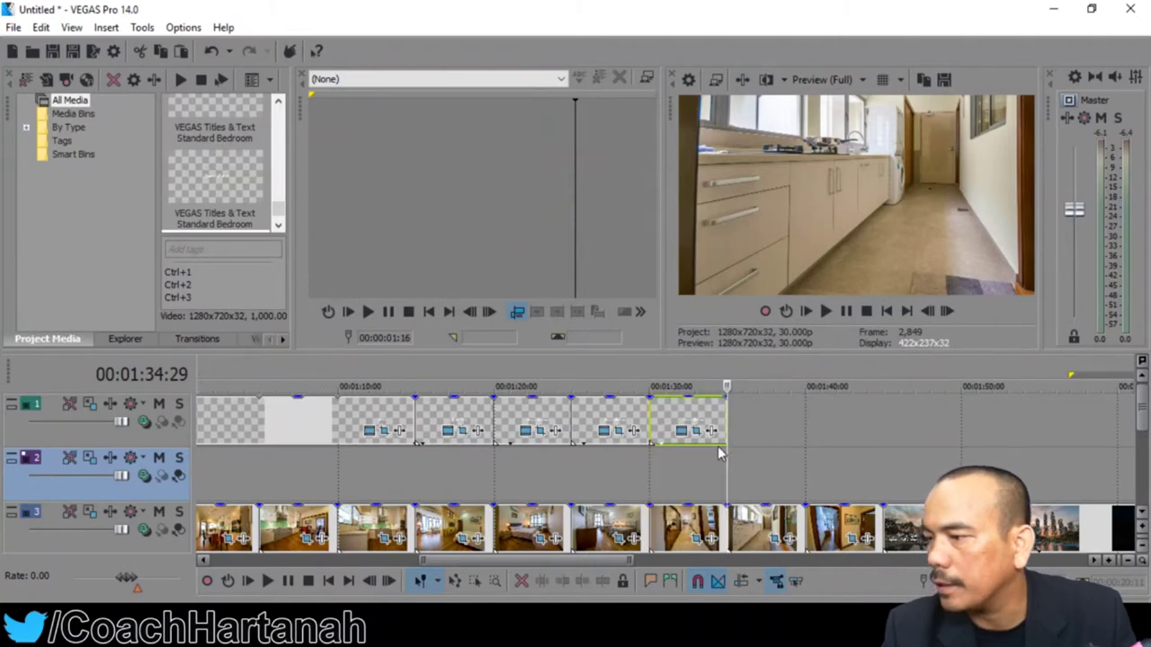
Change the newest title's text to "Hallway" and preview it over the hallway photo
click(682, 431)
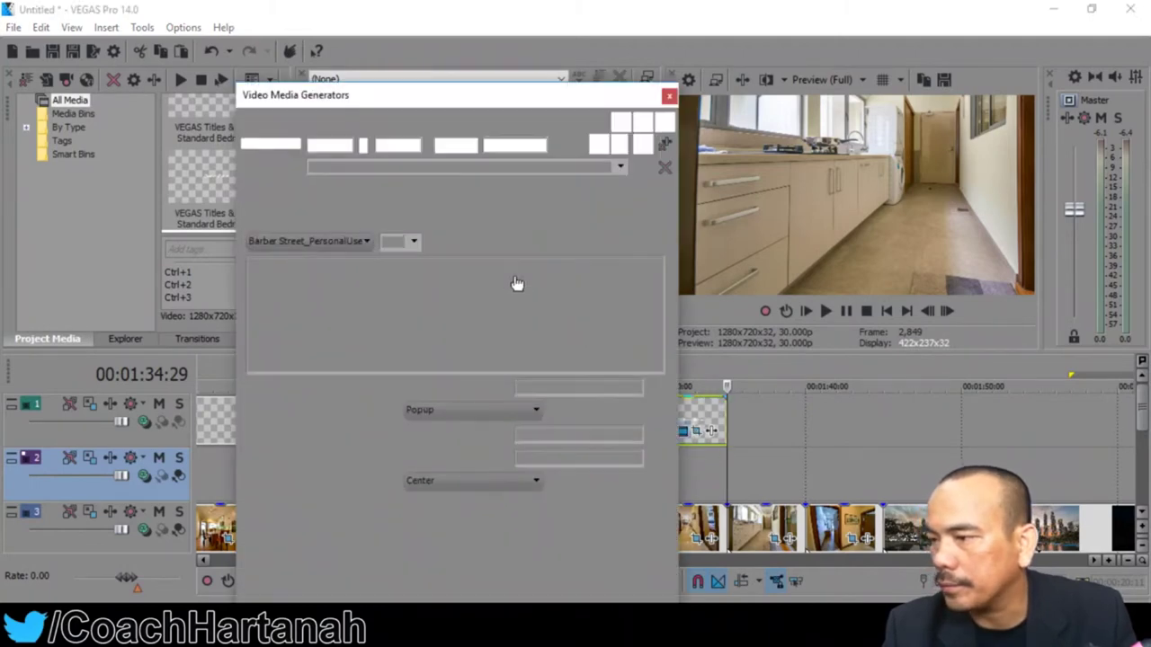
drag(644, 268, 446, 257)
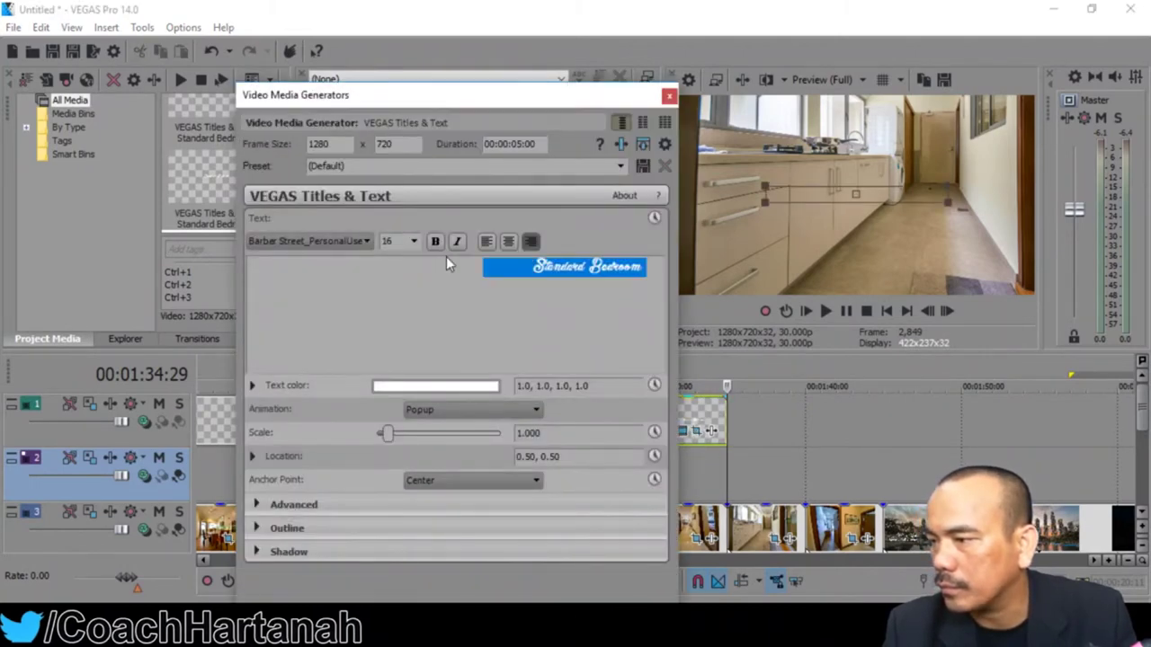
text(Wetlo)
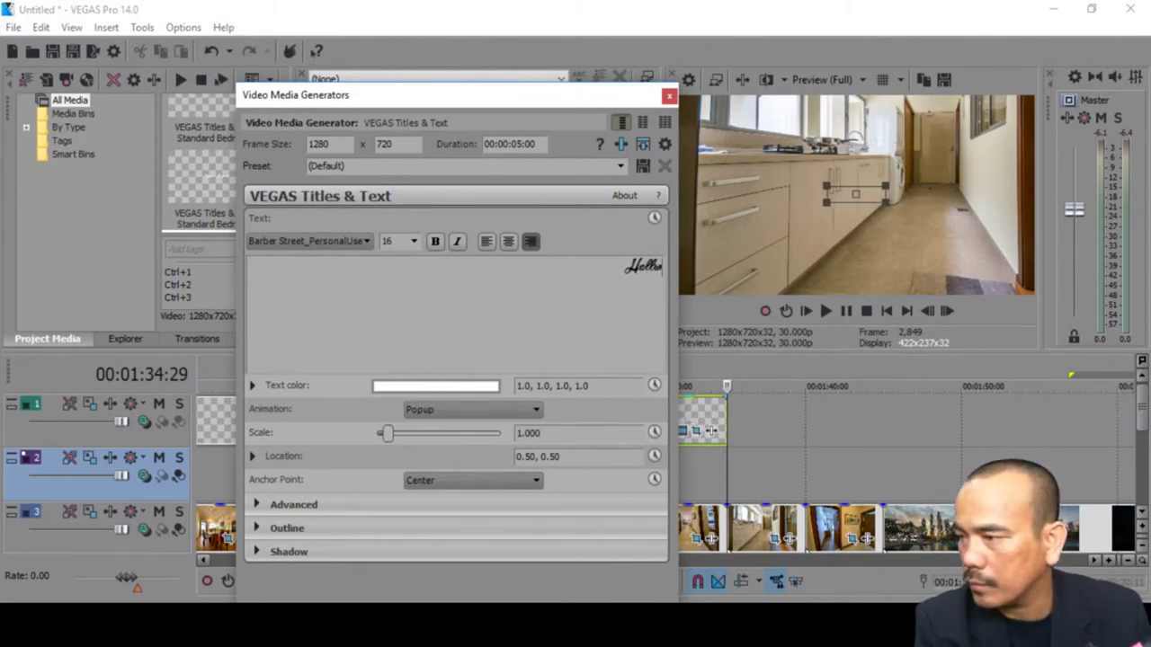
text( wo)
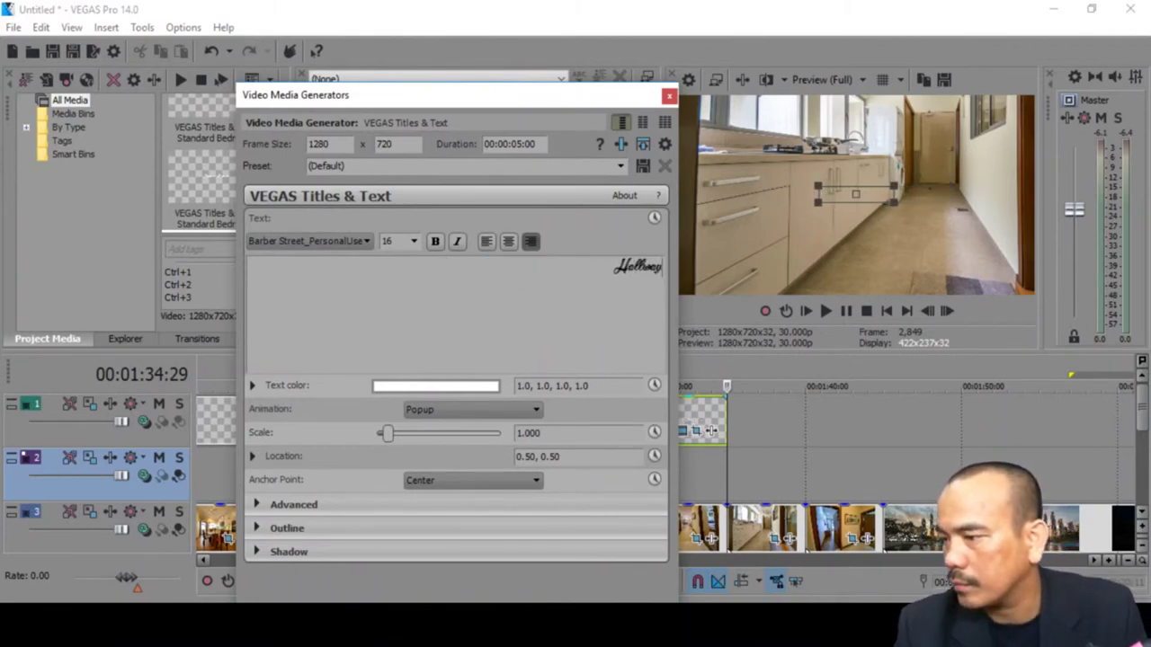
click(763, 467)
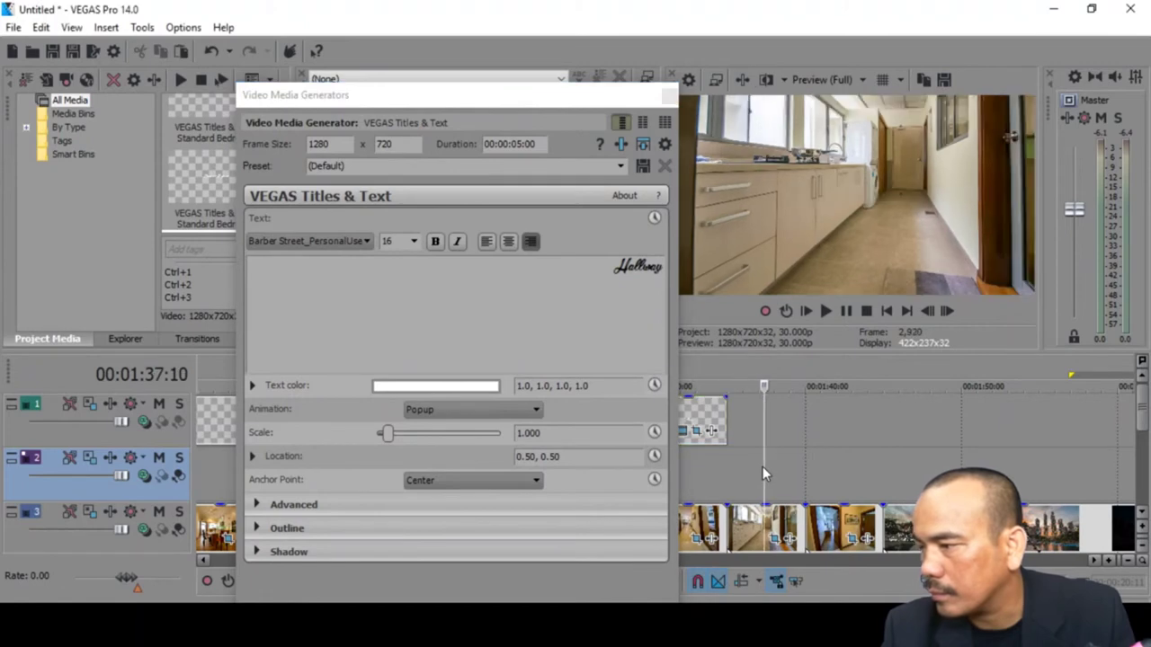
click(784, 474)
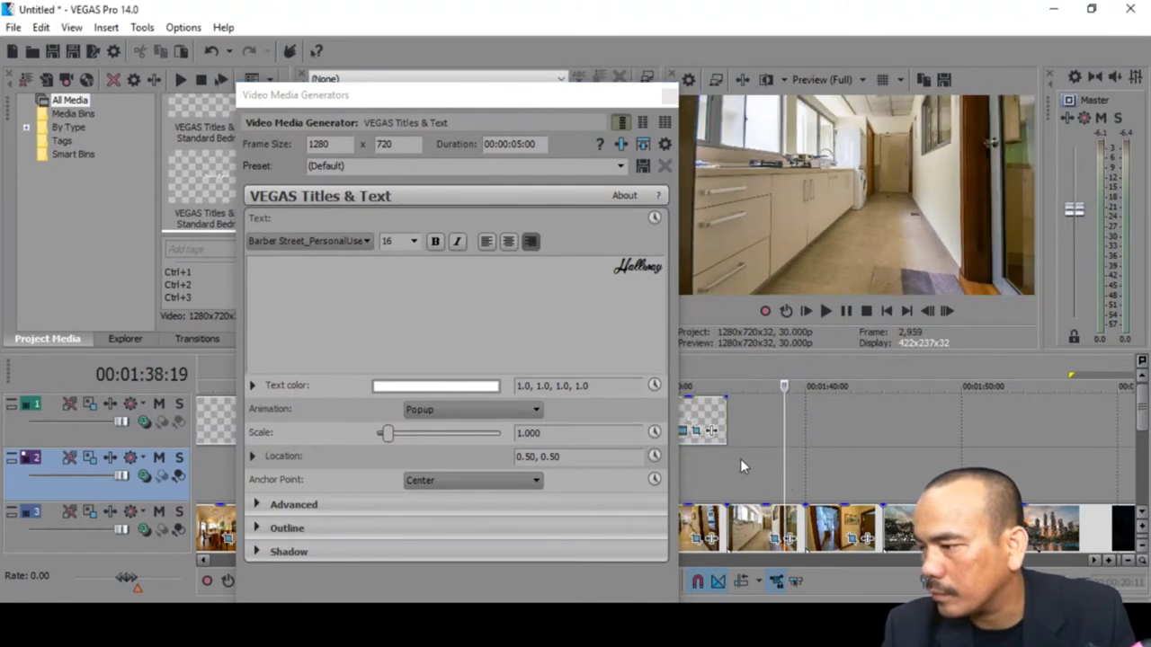
click(702, 480)
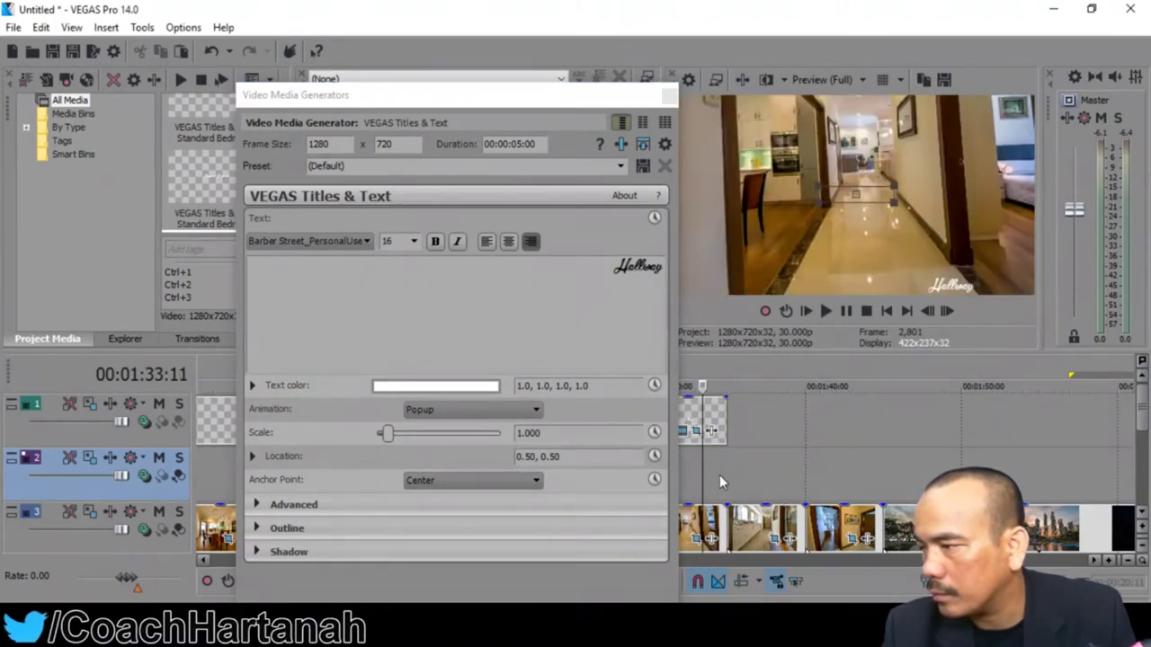
Adjust the spacing around the "Hallway" text so it sits in the frame's lower-right corner, and finish editing the title
click(612, 265)
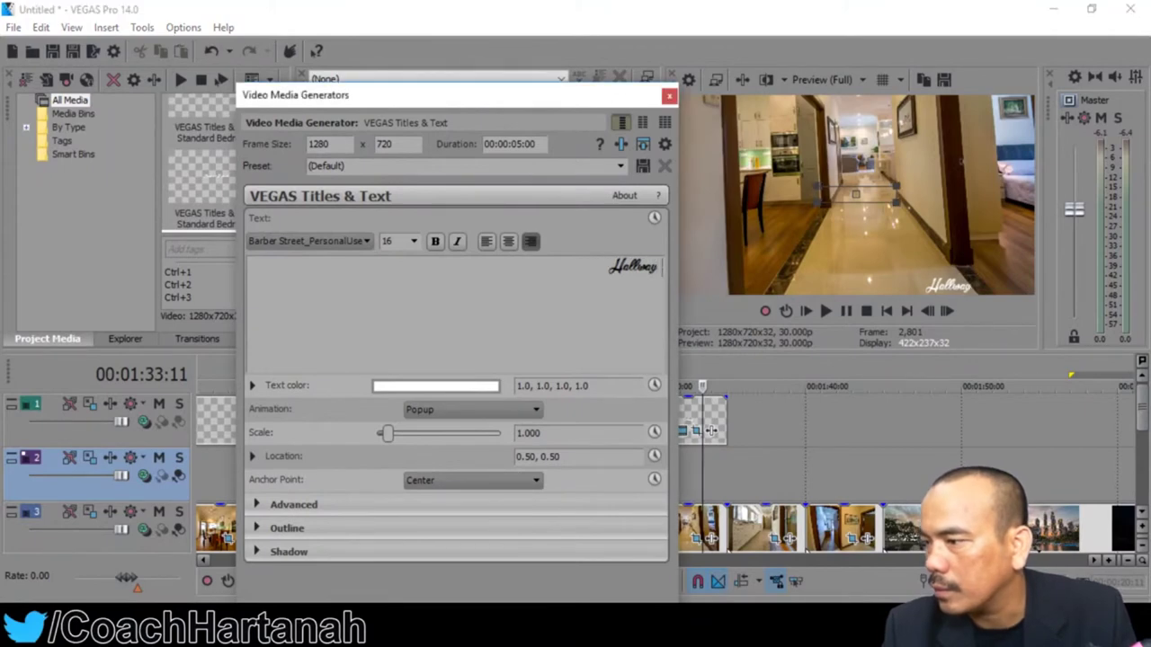
key(BackSpace)
key(BackSpace)
key(BackSpace)
key(BackSpace)
key(BackSpace)
key(BackSpace)
key(BackSpace)
key(BackSpace)
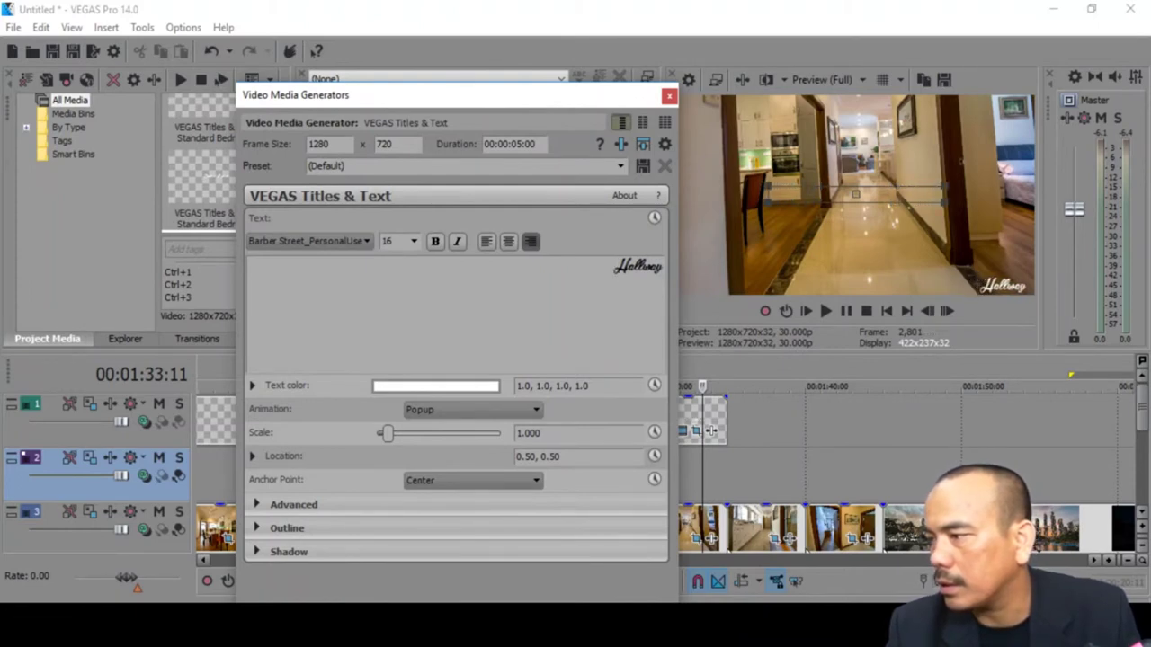
click(670, 96)
Copy the "Hallway" title, paste it as new source media directly after the original, and place it on the top video track
click(661, 425)
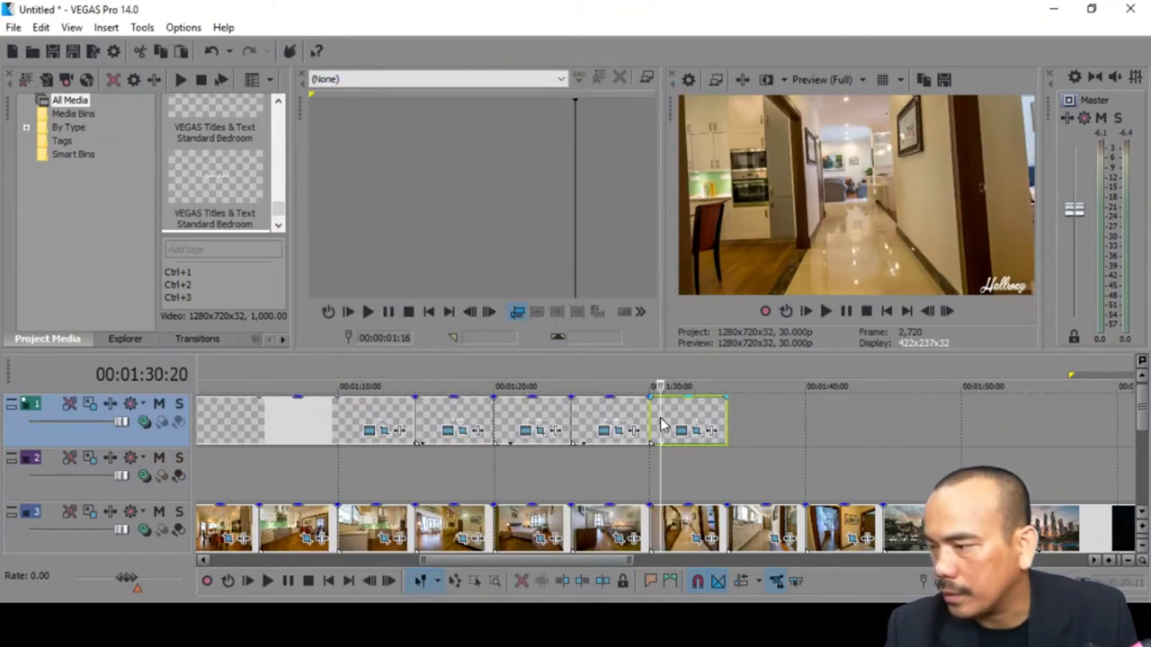
key(ctrl+c)
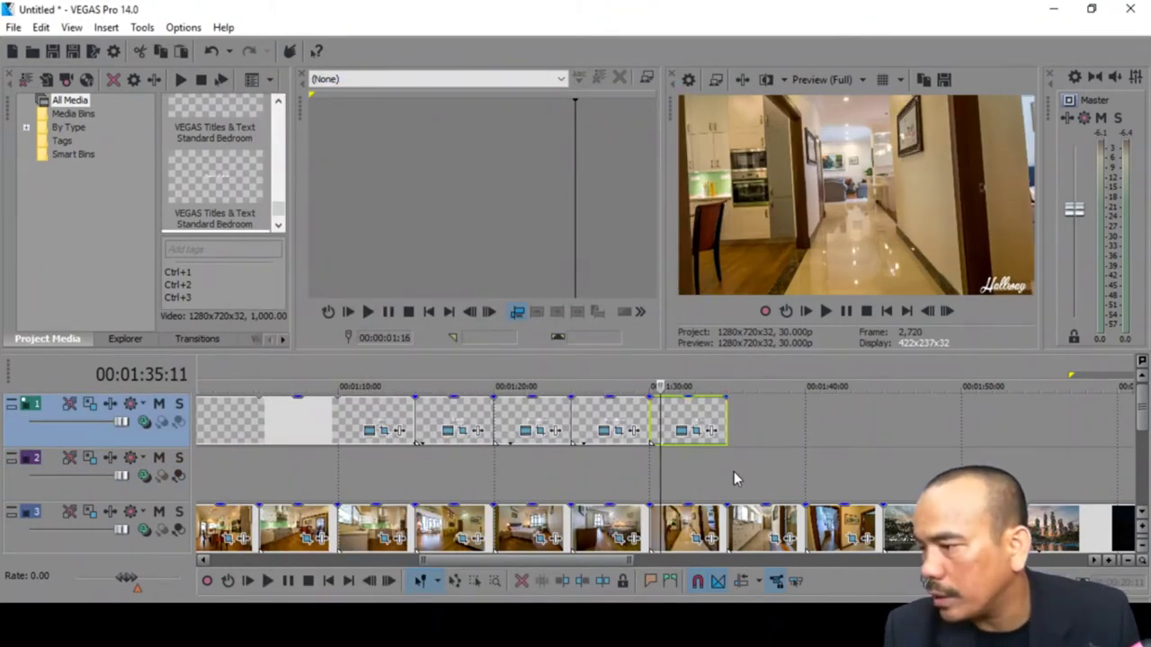
click(734, 472)
key(ctrl+v)
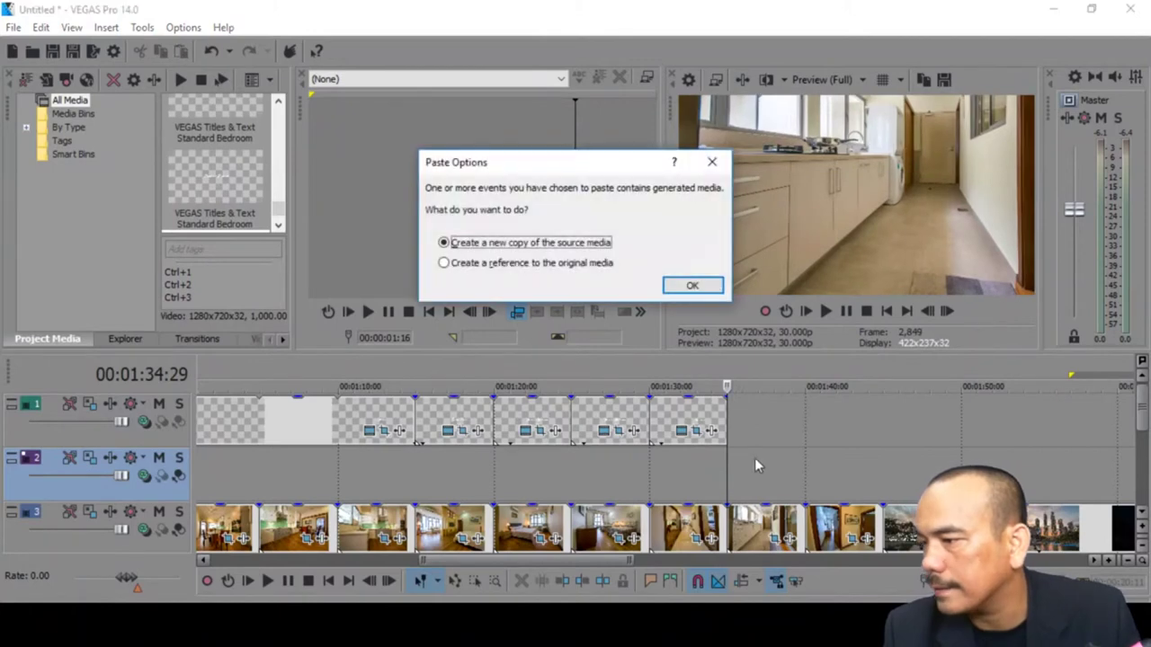
click(693, 286)
drag(751, 469, 747, 410)
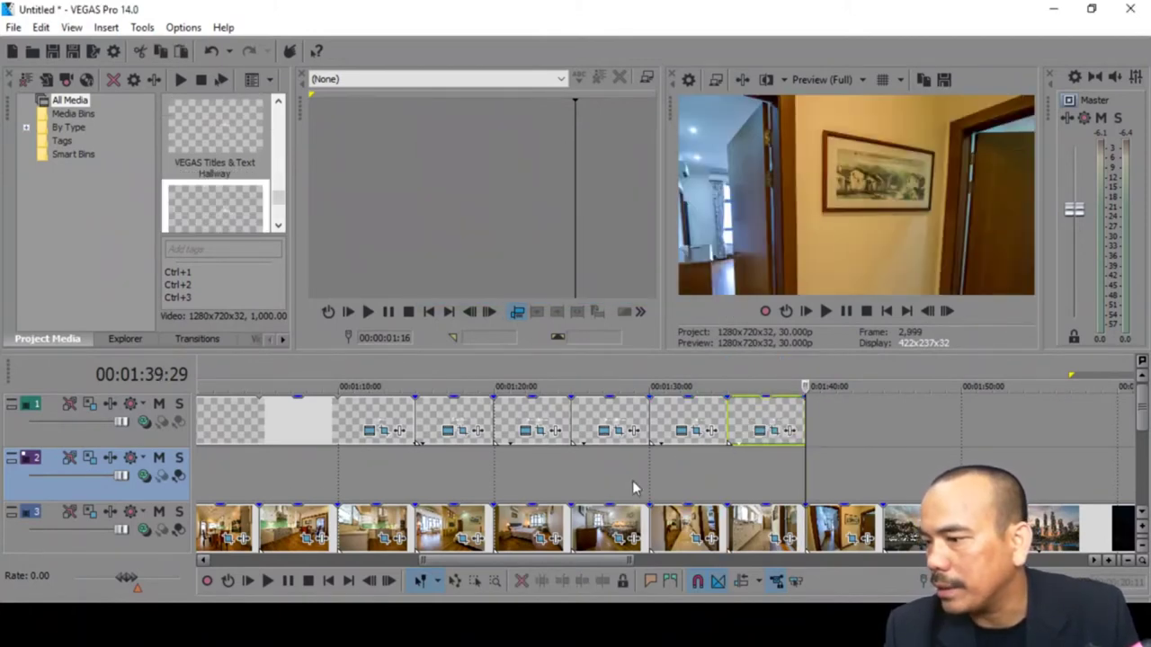
Change the pasted title's text to "Web Kitchen", adjust its spacing so it fits inside the frame, and finish editing it
click(761, 431)
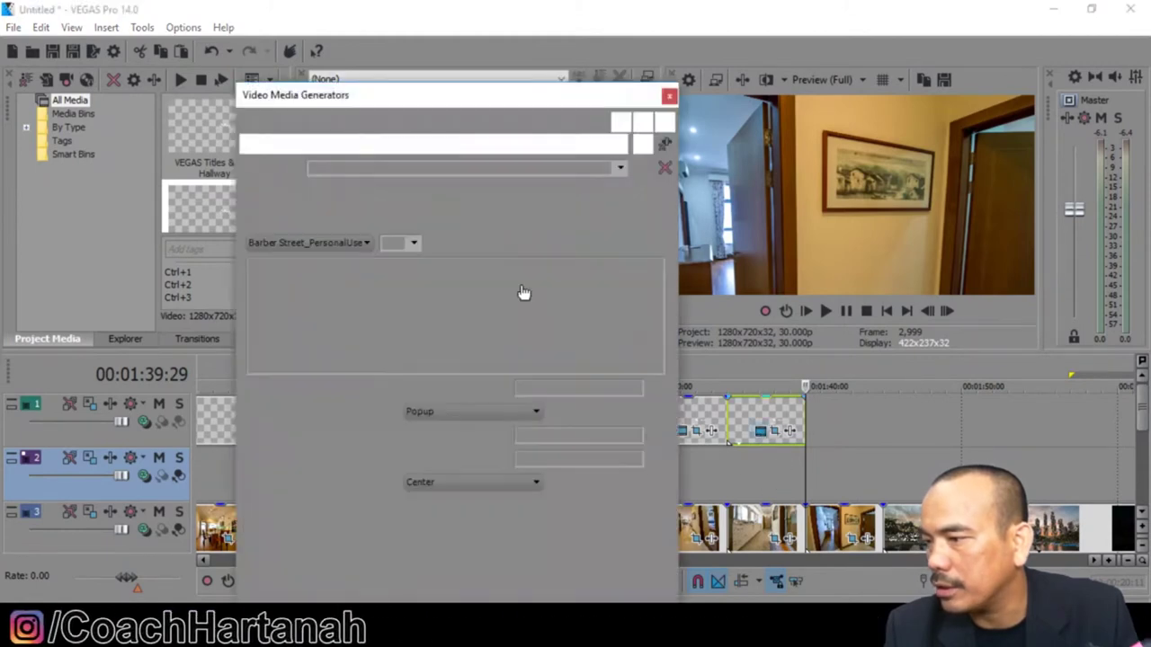
double_click(637, 269)
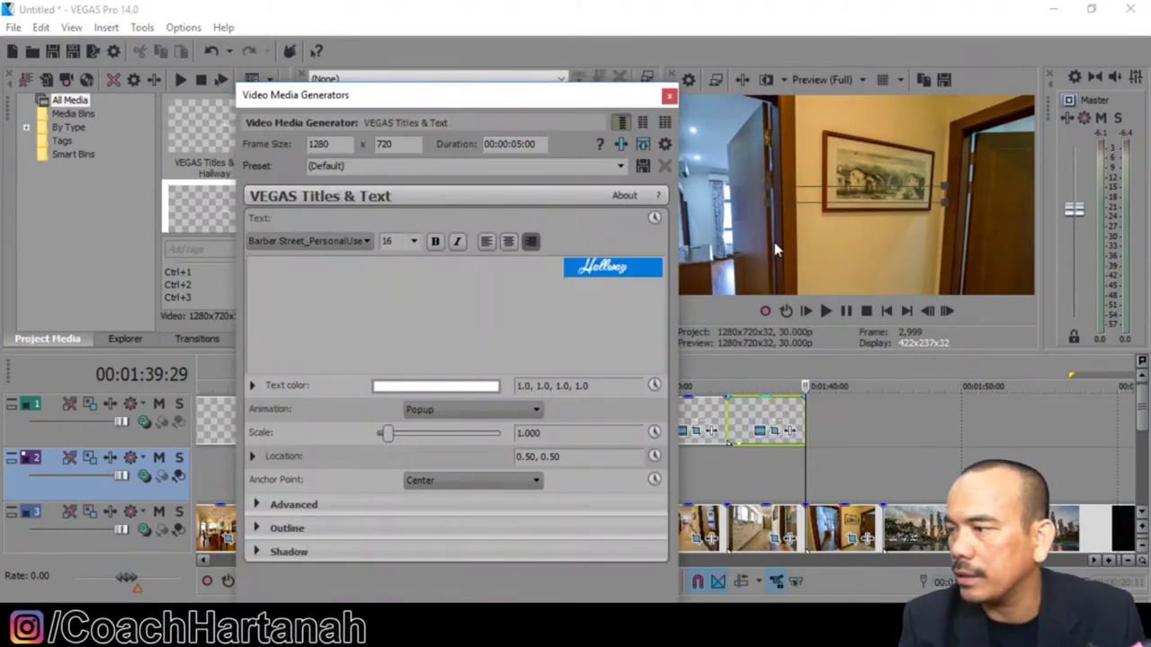
text(We)
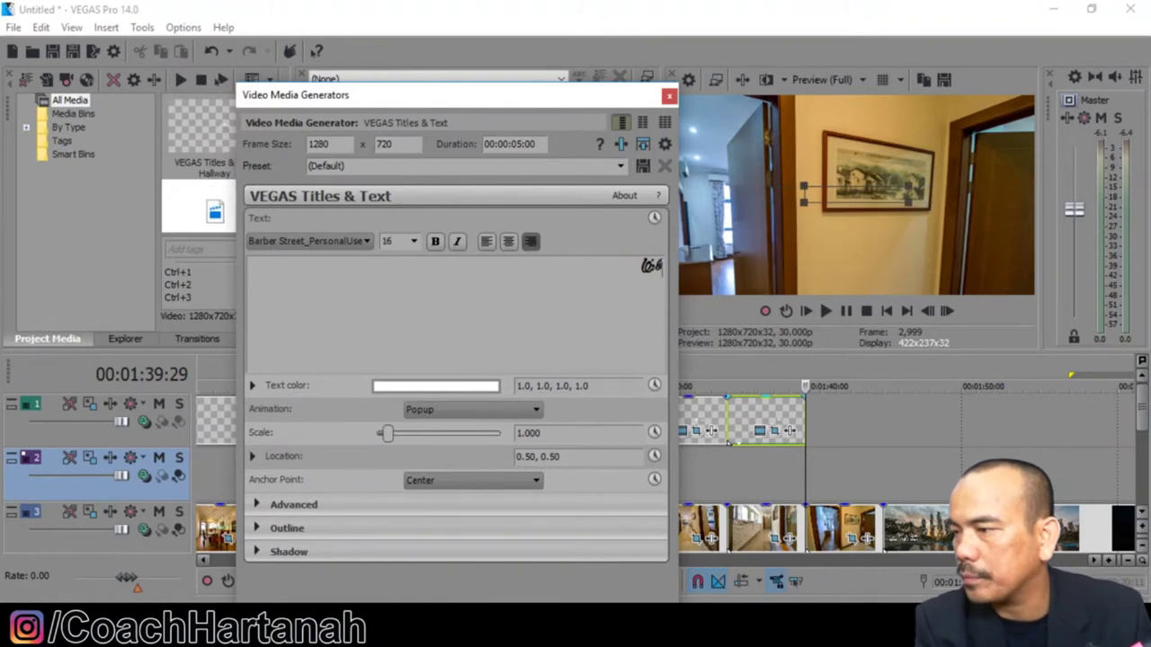
text(b Kitchen)
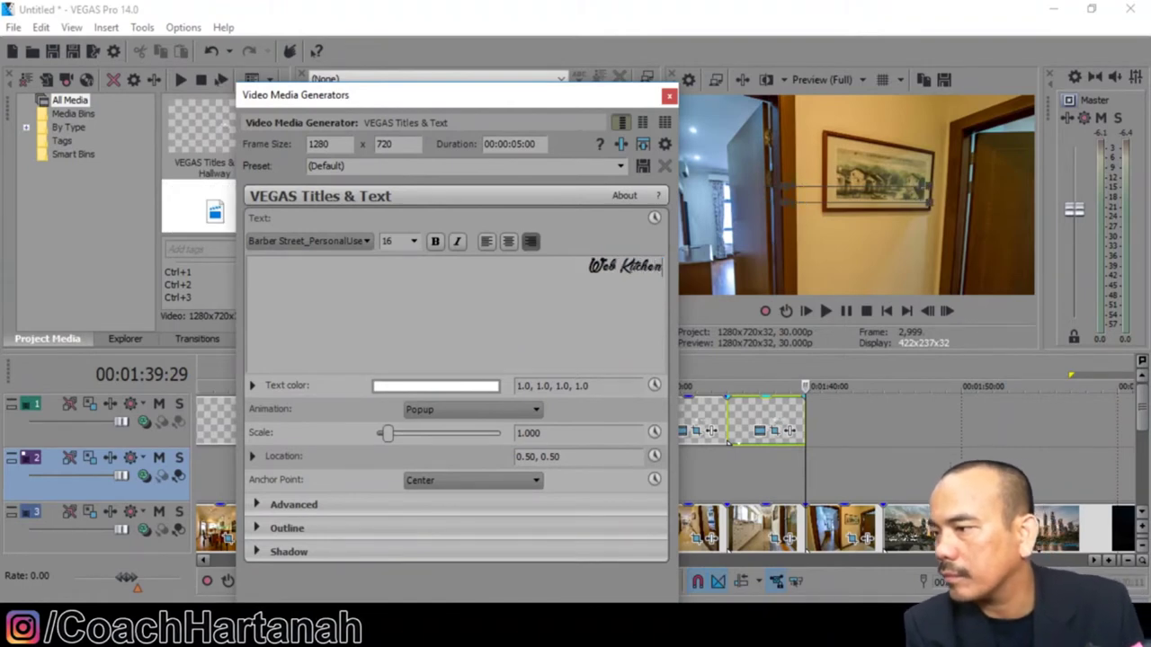
click(791, 467)
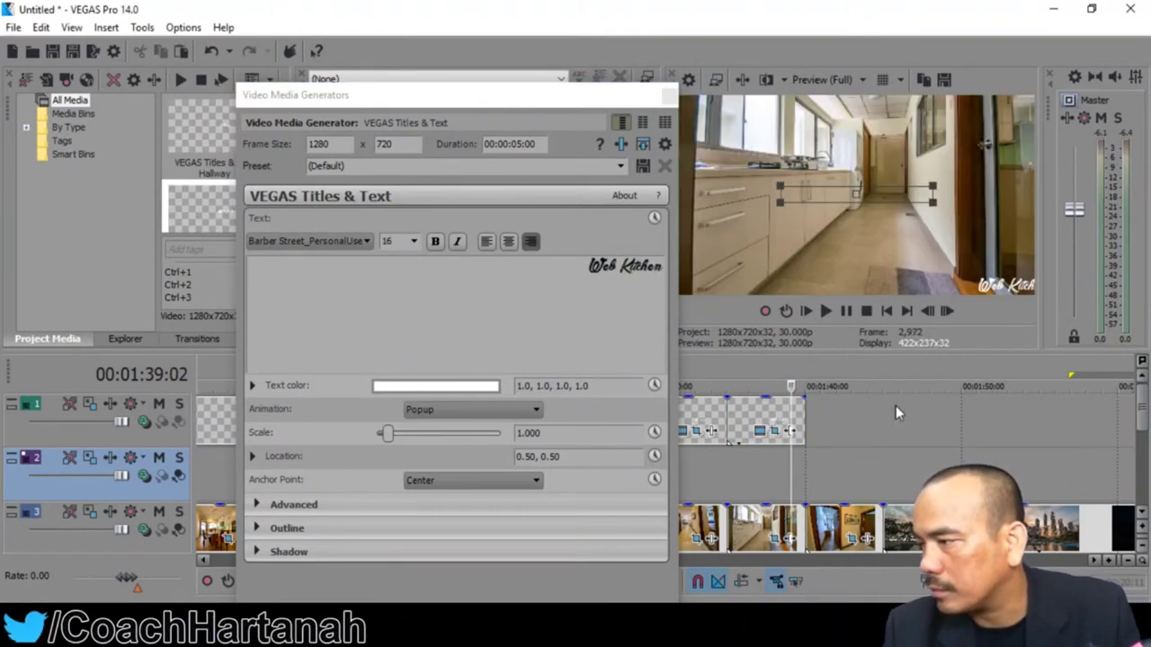
click(645, 280)
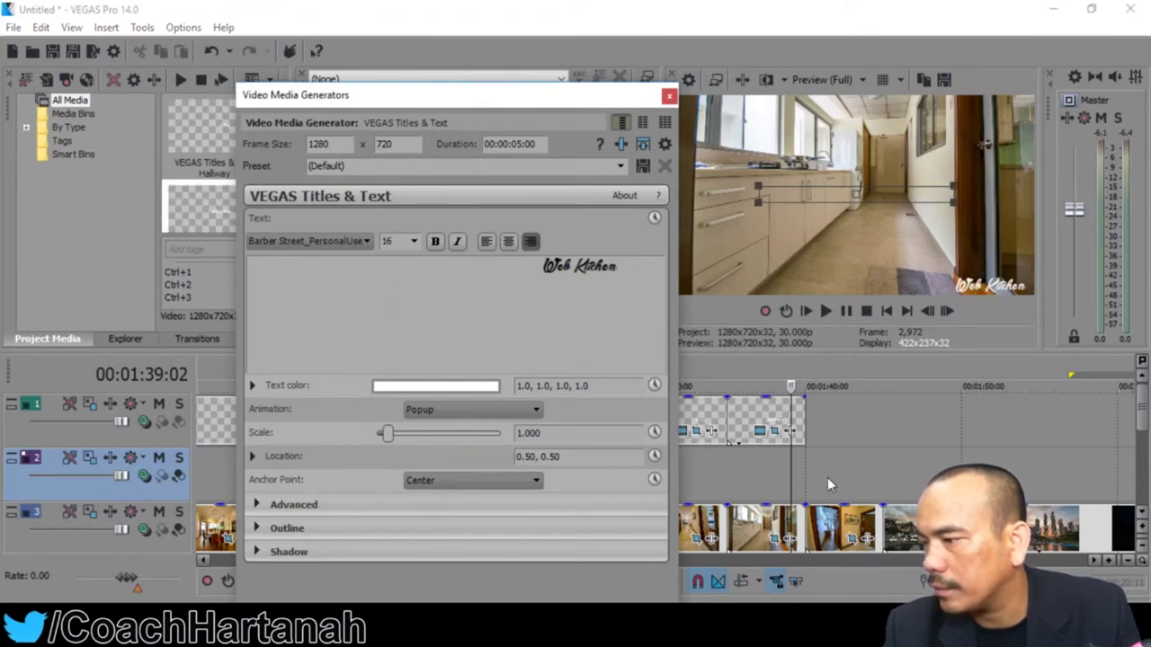
click(830, 526)
click(860, 429)
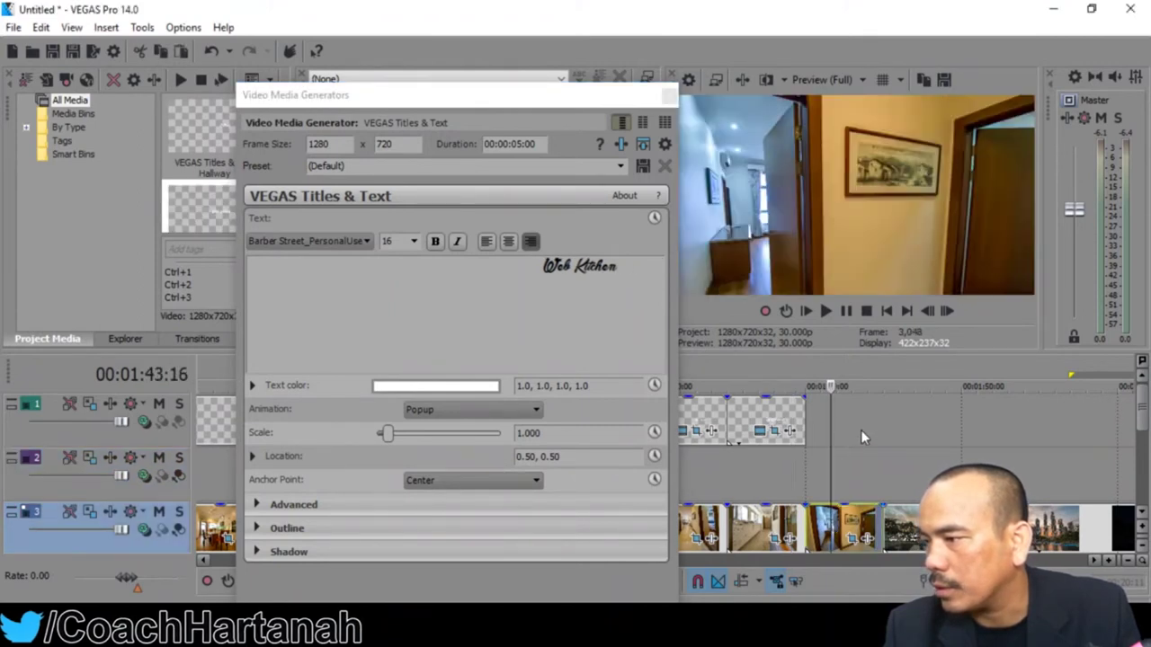
click(667, 94)
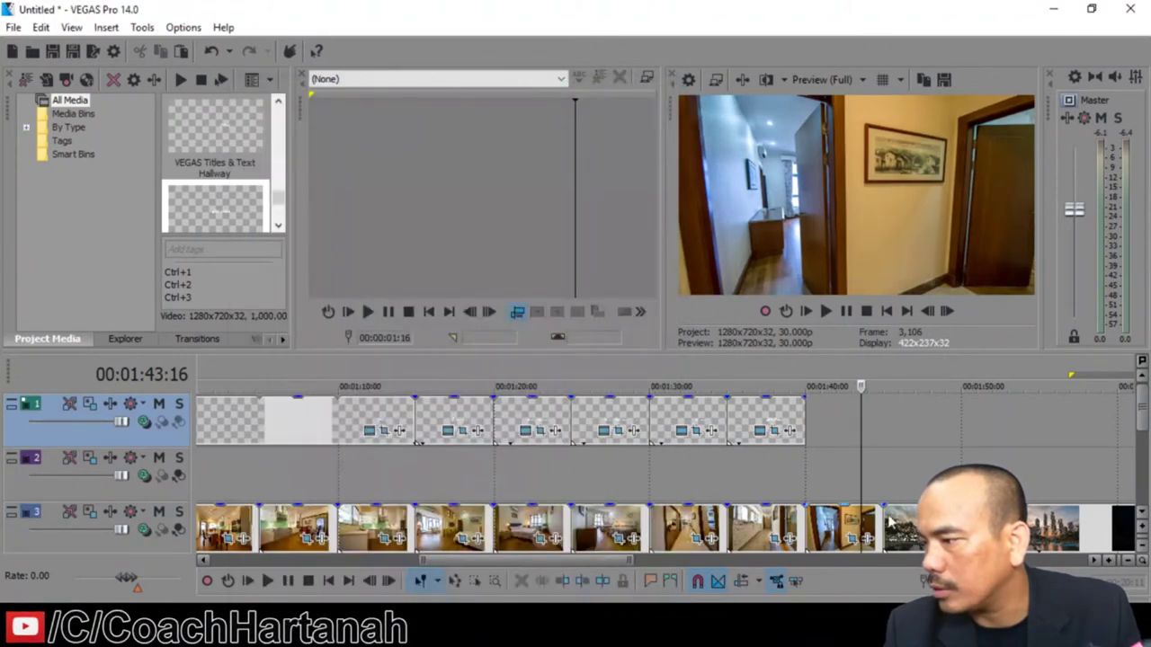
Review the whole timeline, playing the start of the interior photos and checking the closing logo at the end of the last clip
click(886, 454)
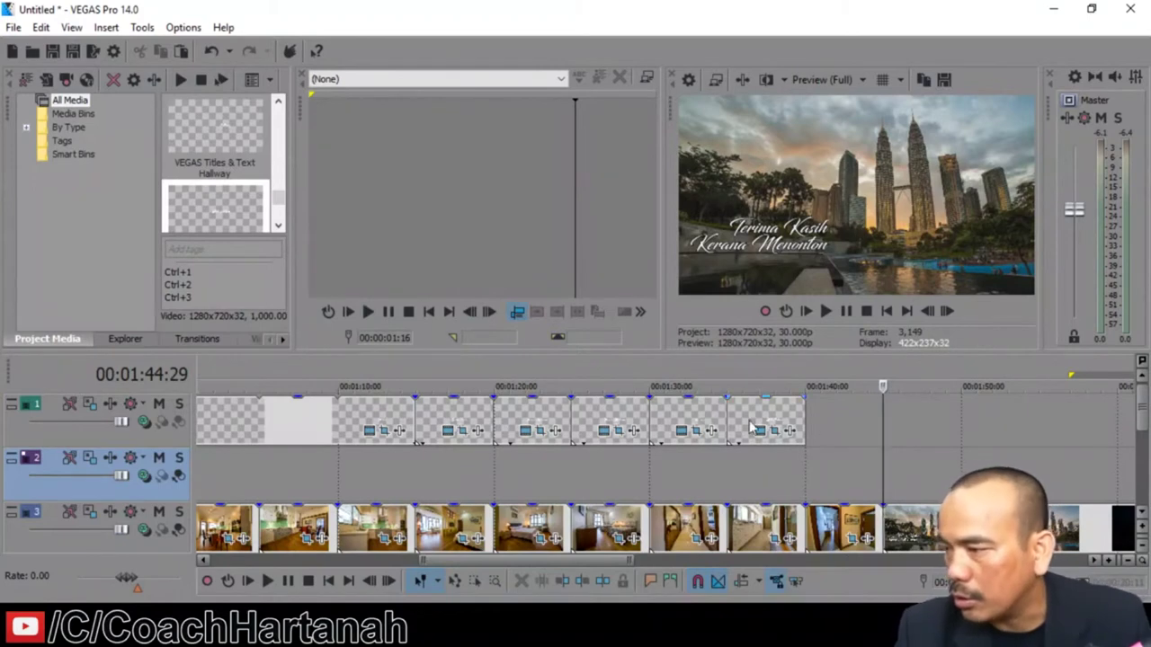
scroll(712, 432, down, 5)
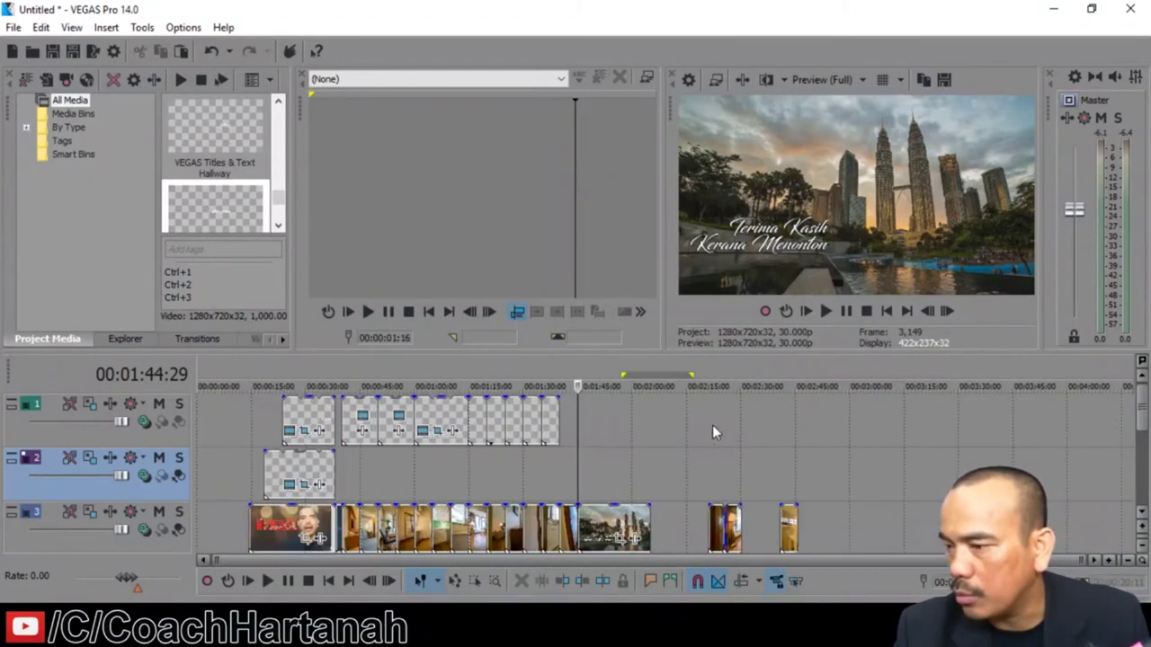
click(249, 425)
click(353, 477)
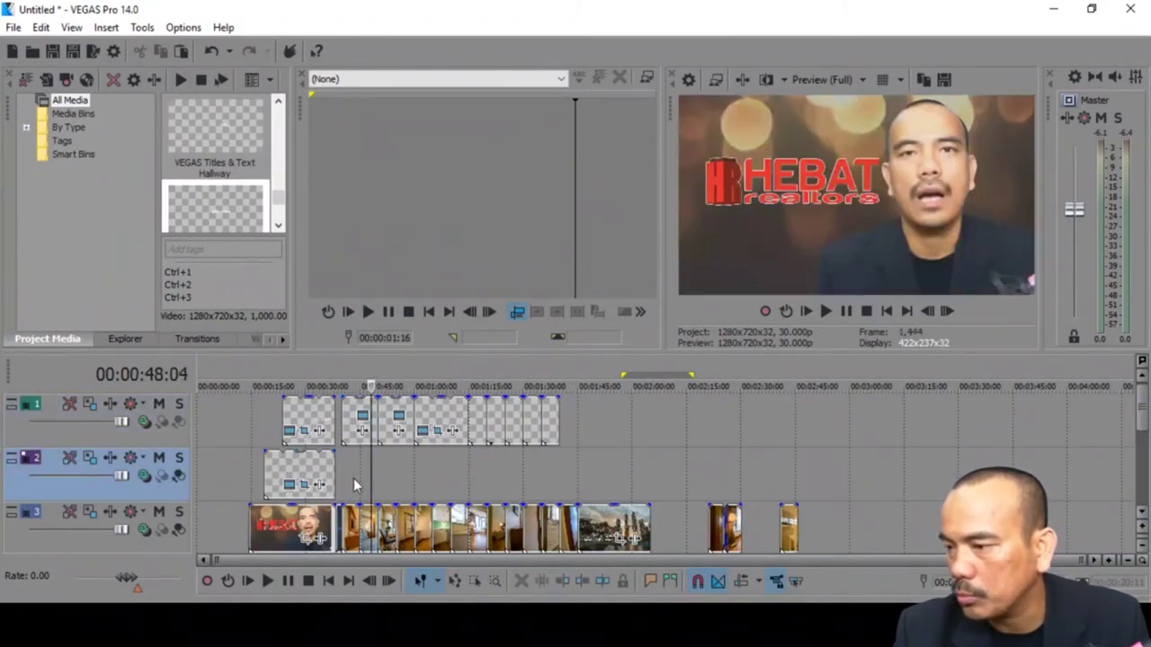
click(829, 312)
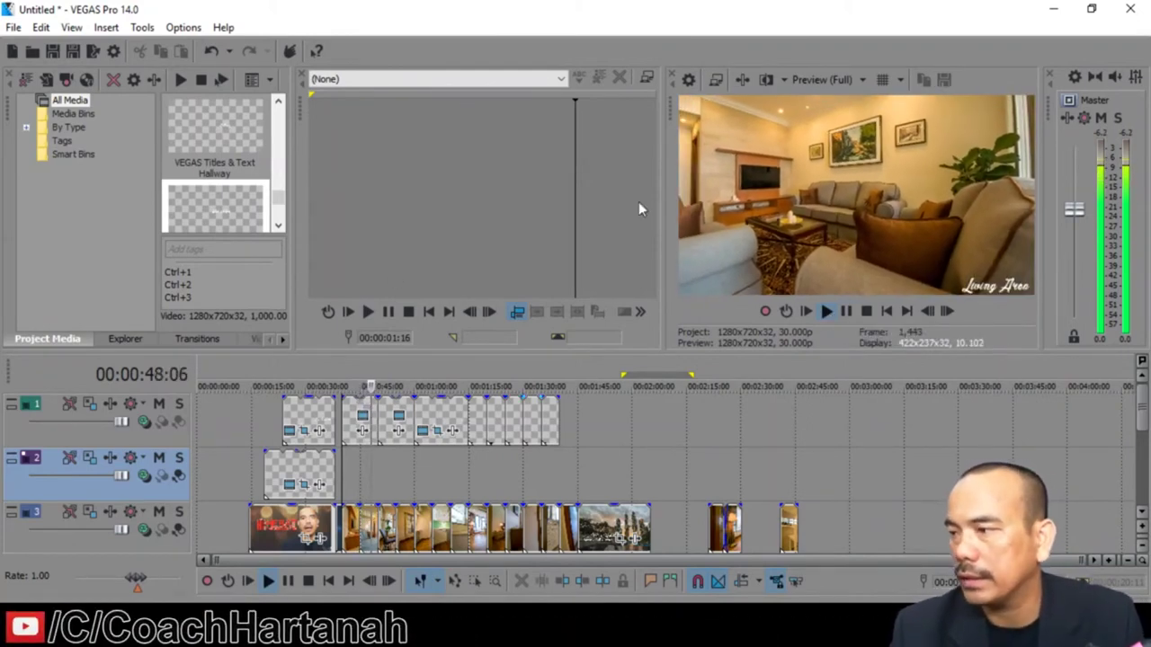
click(865, 311)
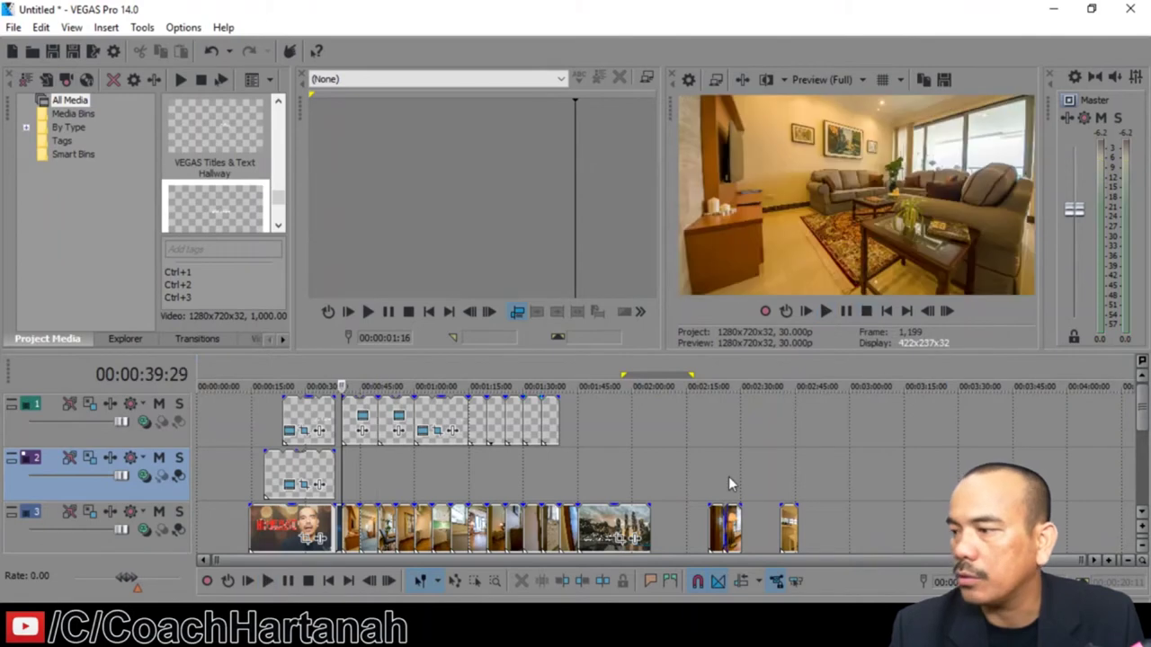
click(642, 475)
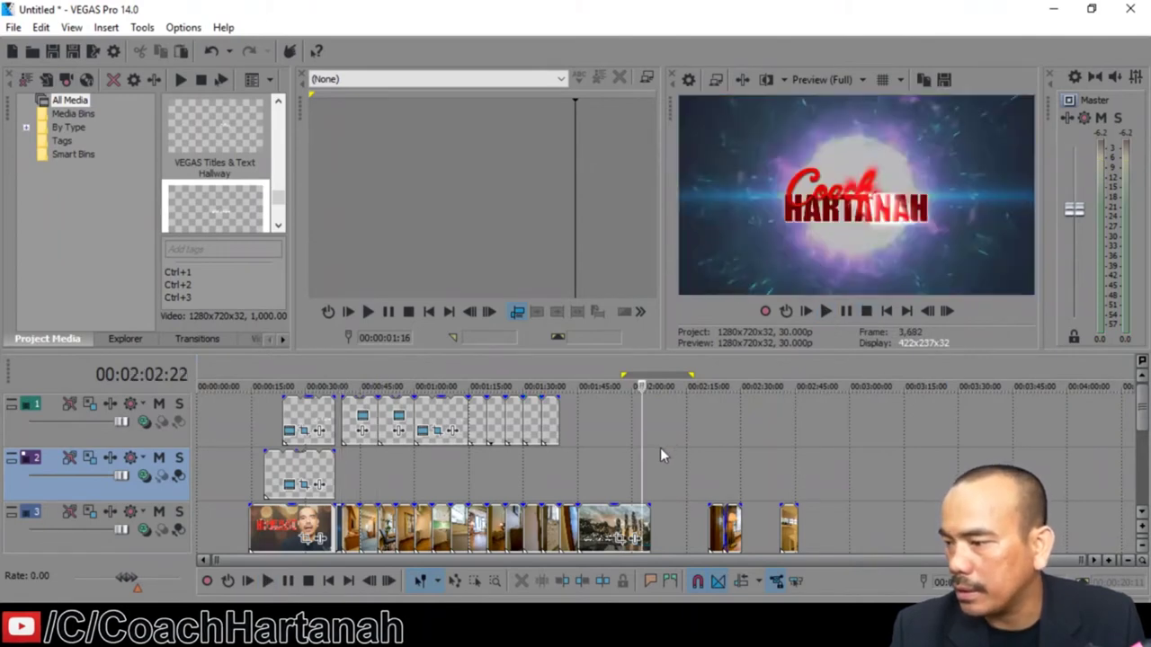
click(651, 453)
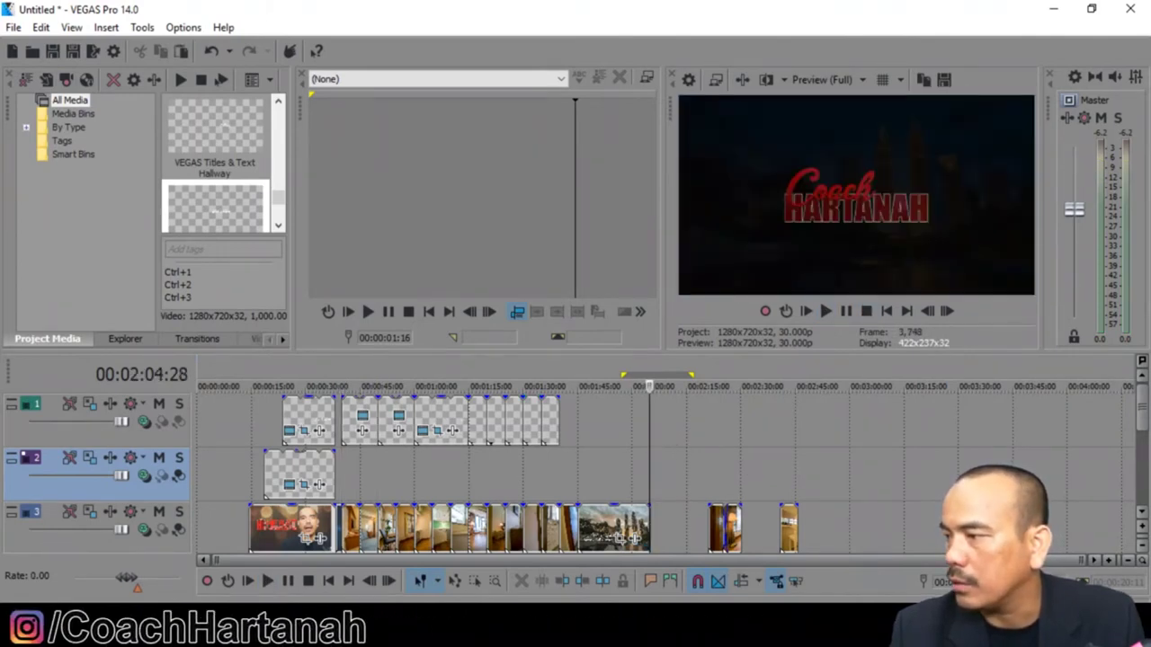
Unmute audio track 4 and inspect the voice and music tracks up to the end of the video
drag(1140, 430, 1146, 438)
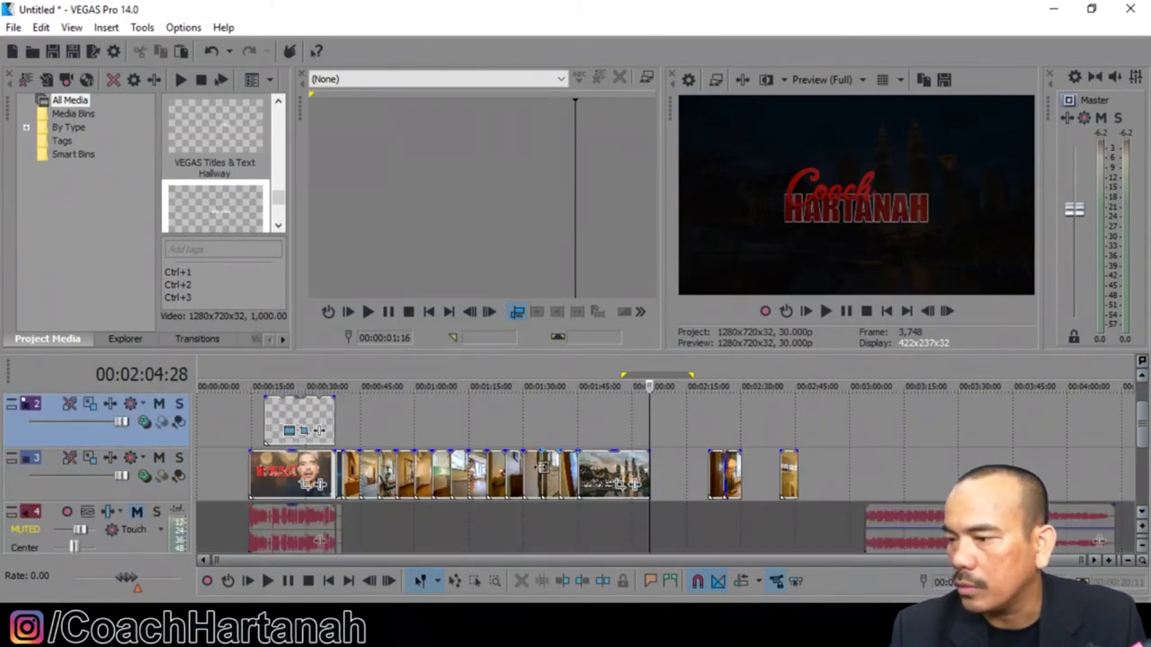
scroll(499, 468, up, 2)
scroll(231, 519, down, 2)
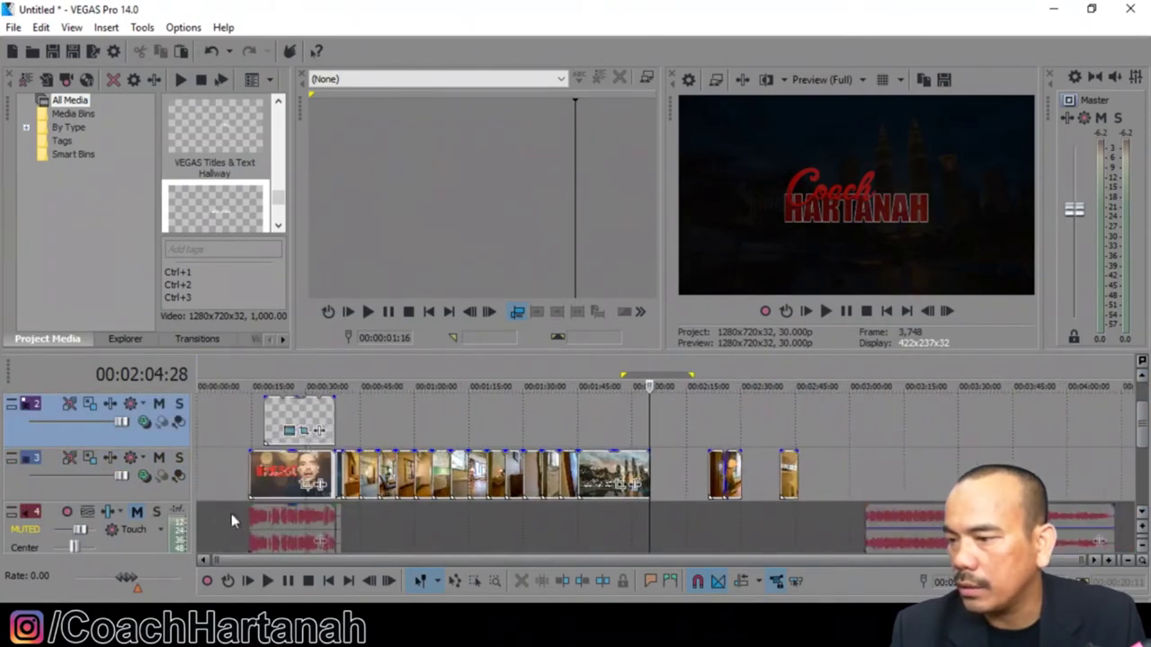
click(137, 512)
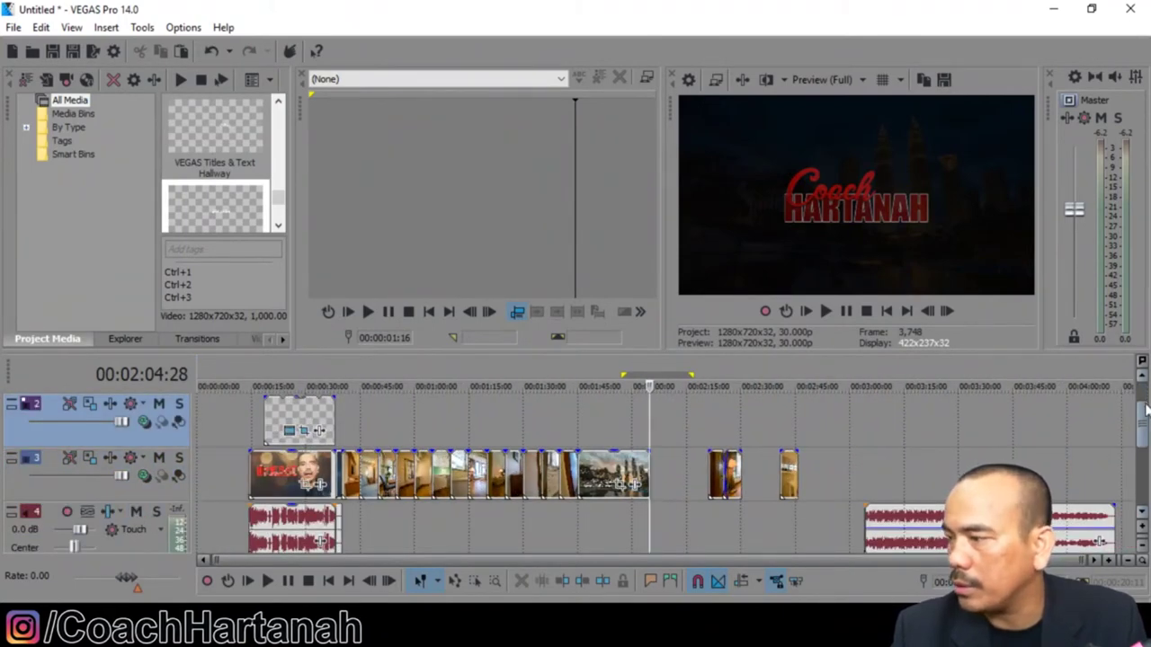
drag(1143, 419, 1143, 464)
scroll(582, 459, up, 3)
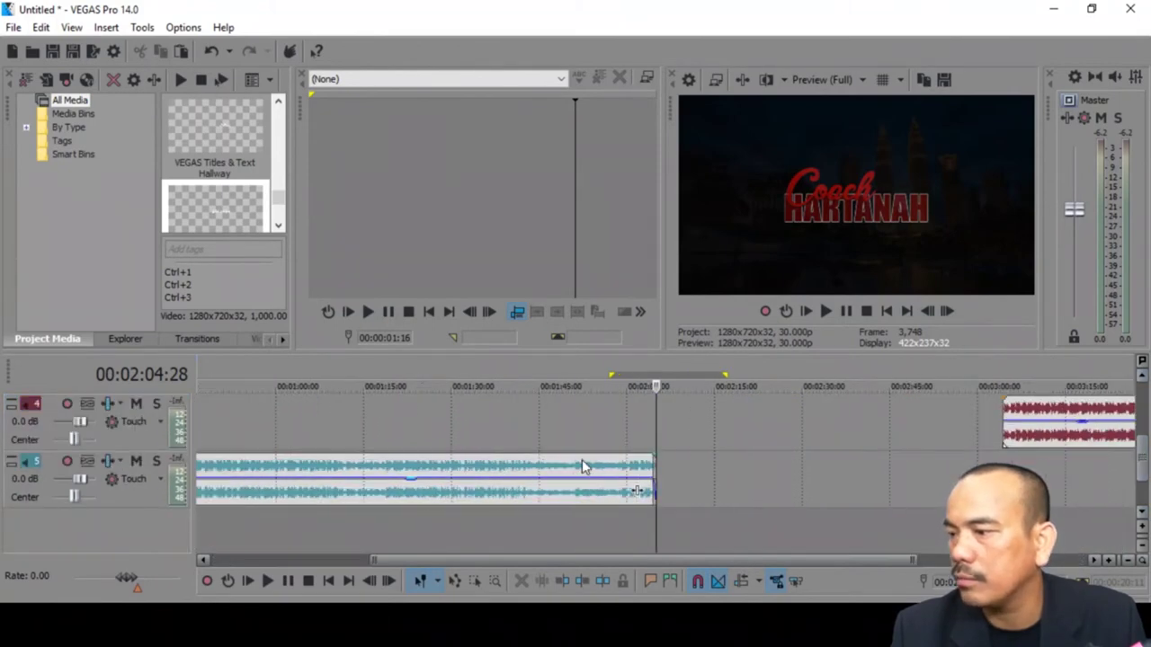
scroll(589, 483, down, 1)
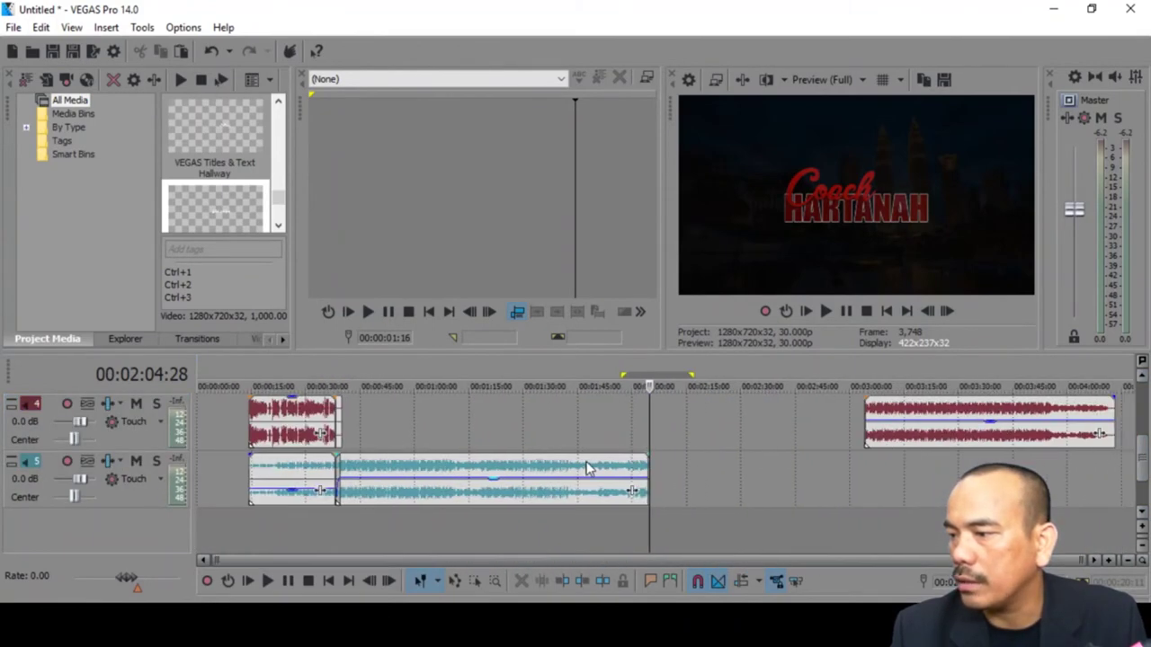
Select the time range from the start of the presenter clip to the end of the closing logo clip as the loop region
drag(1144, 447, 1142, 387)
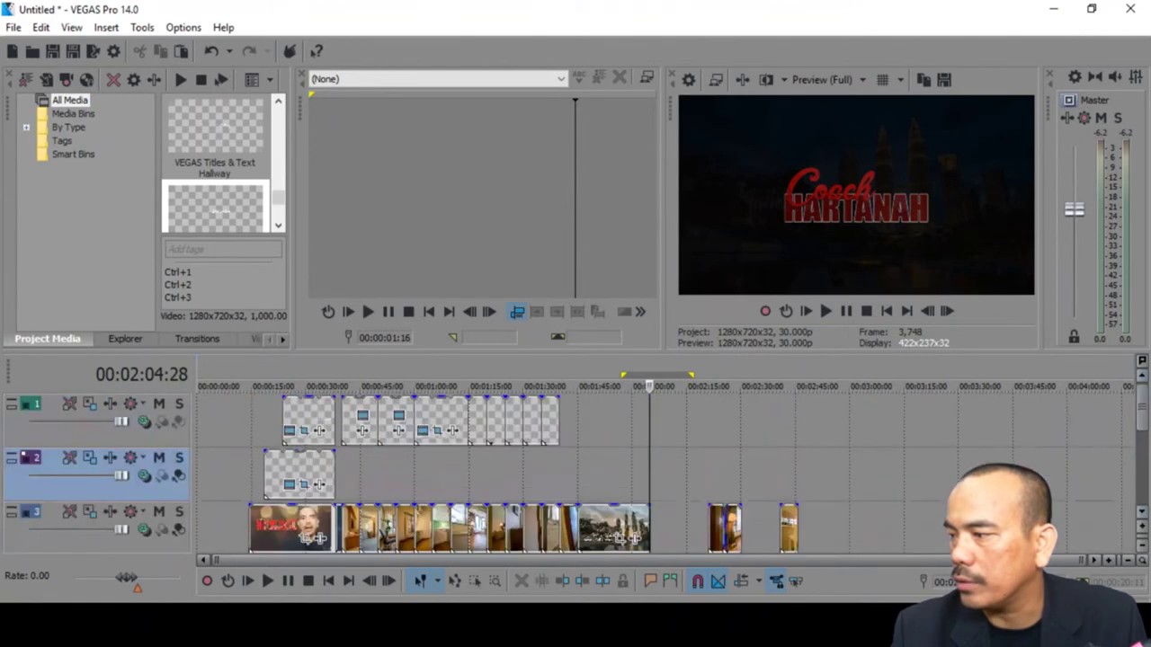
click(242, 428)
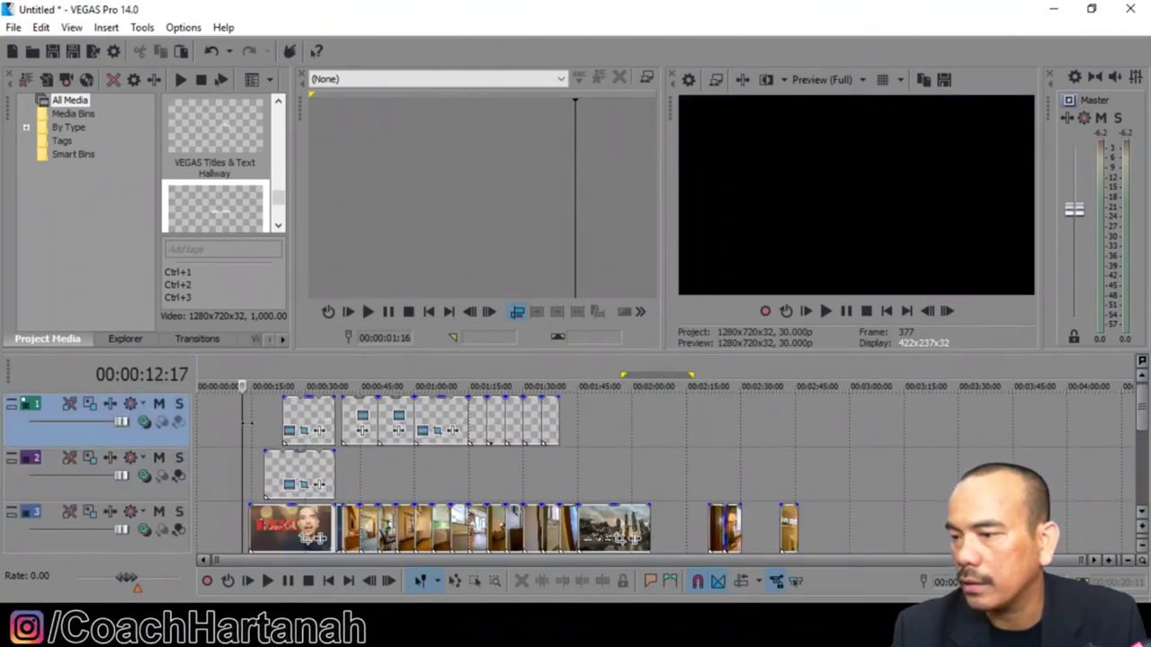
click(257, 423)
drag(250, 424, 649, 441)
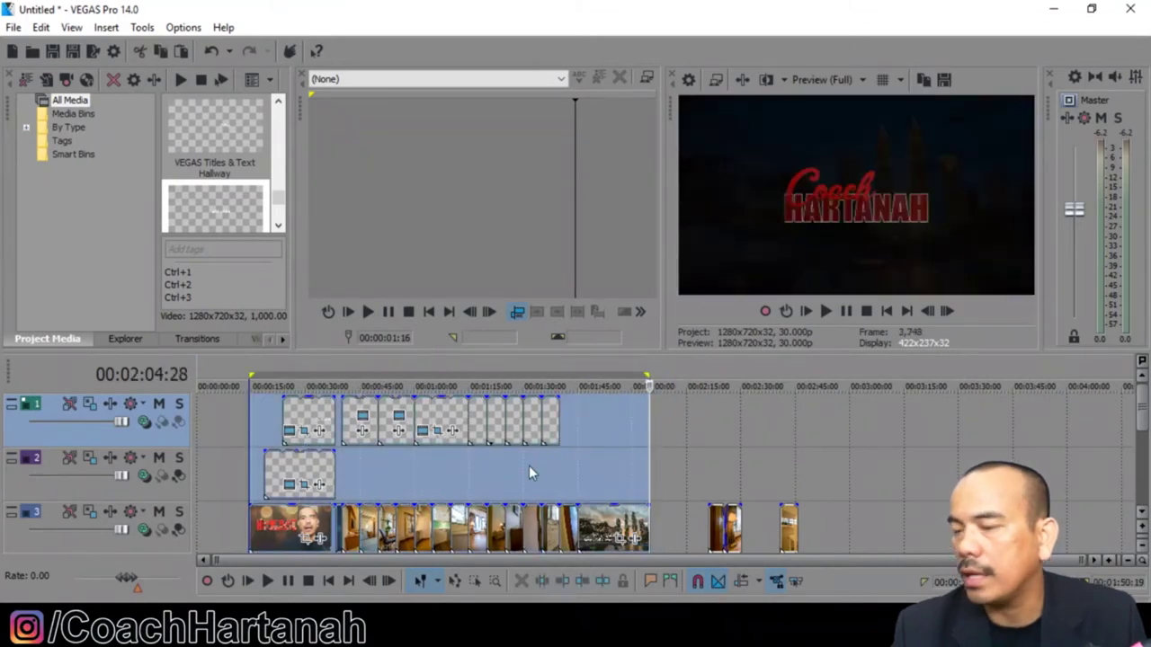
Open the Render As settings and browse the output location to D:\1Property\3COACHHARTANAHTV\2 COACHING
click(13, 28)
click(30, 155)
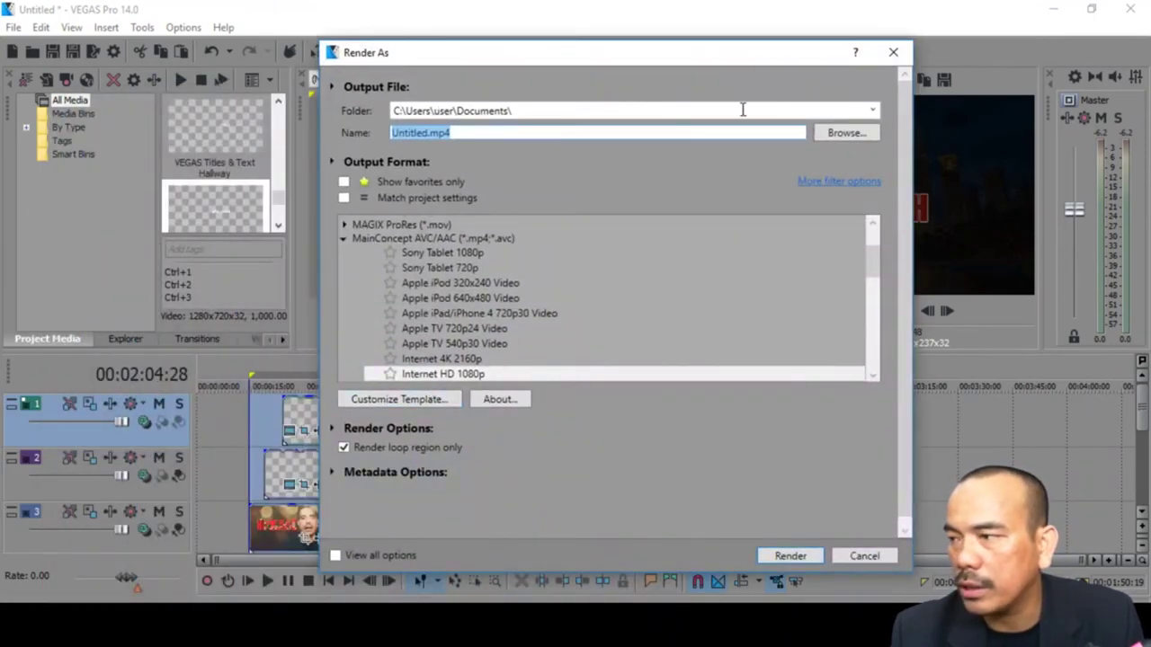
click(844, 133)
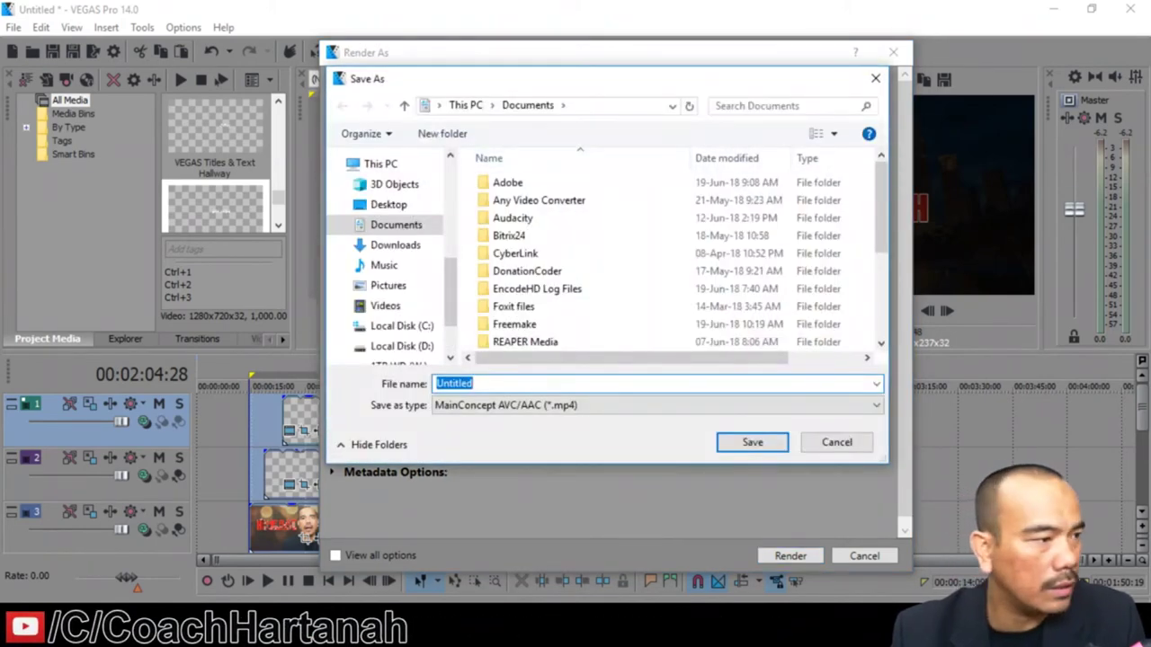
click(130, 177)
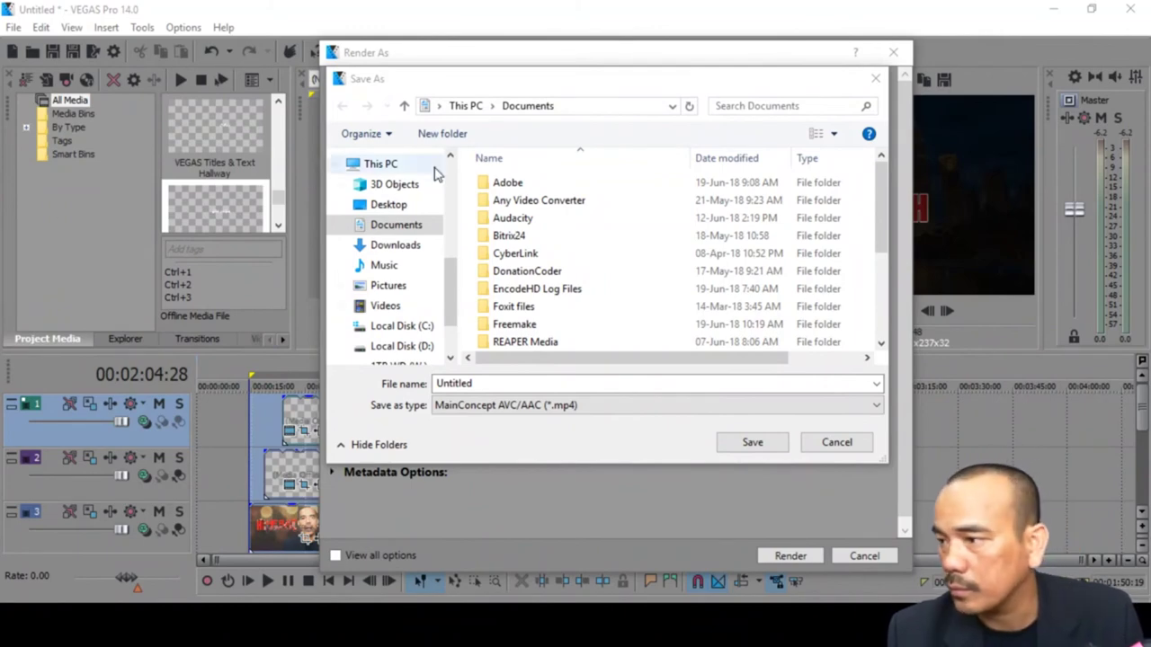
click(608, 106)
text(D:\Property\3COACHHARTANAH\2 COACHING)
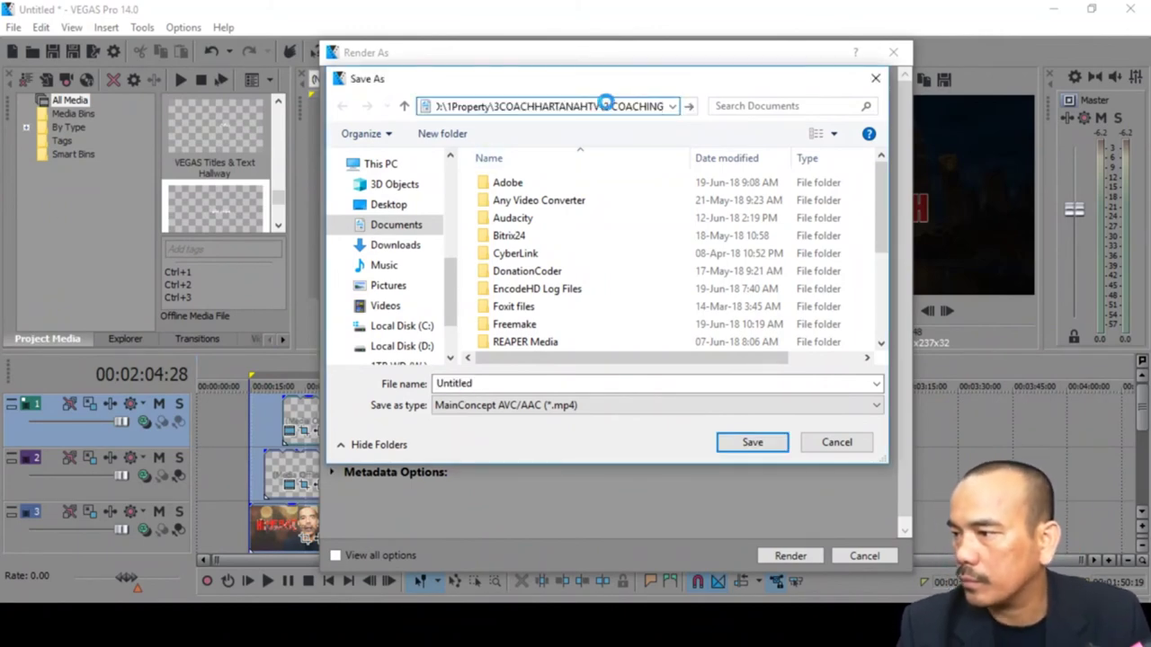
key(Return)
scroll(558, 202, down, 1)
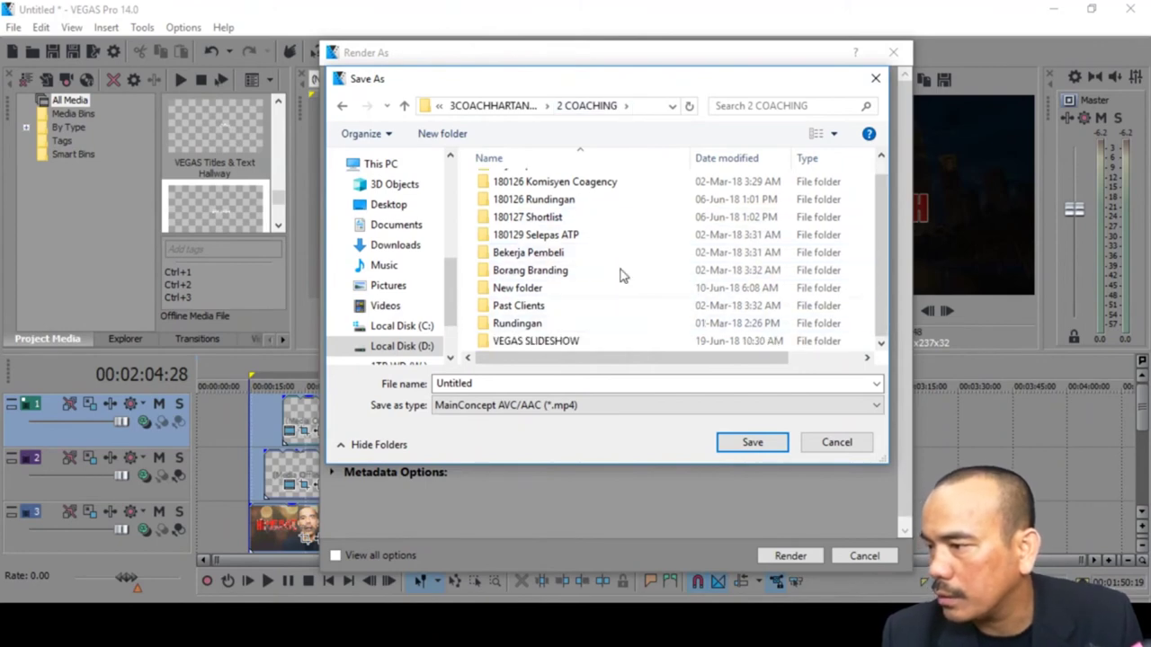
click(442, 134)
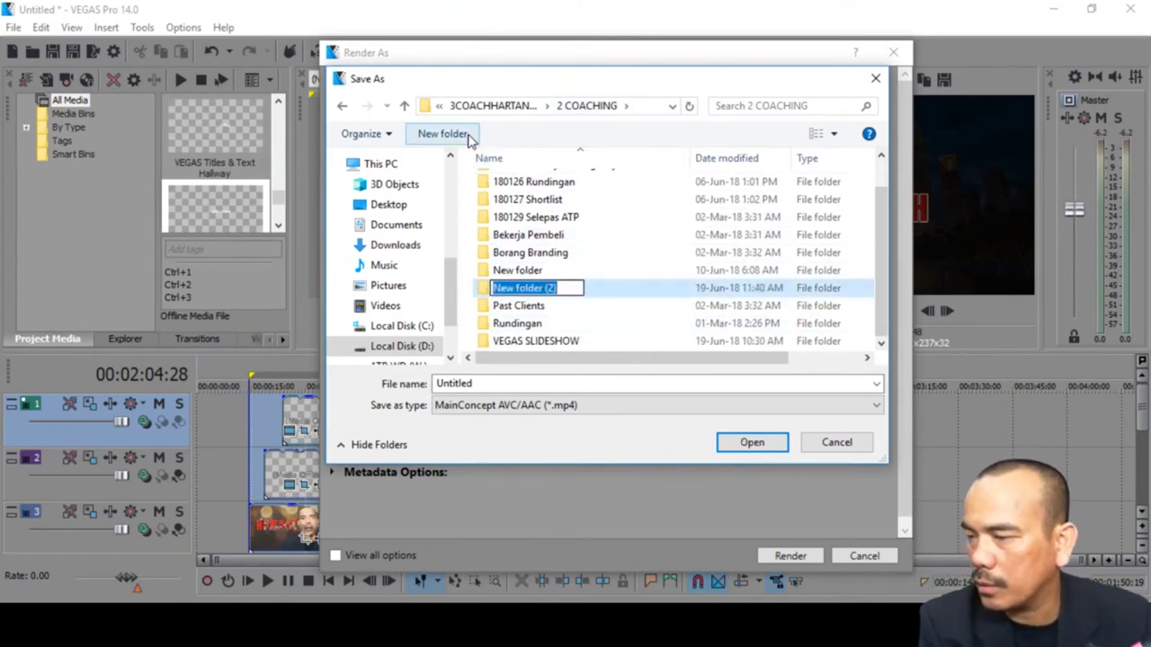
text(VEGA)
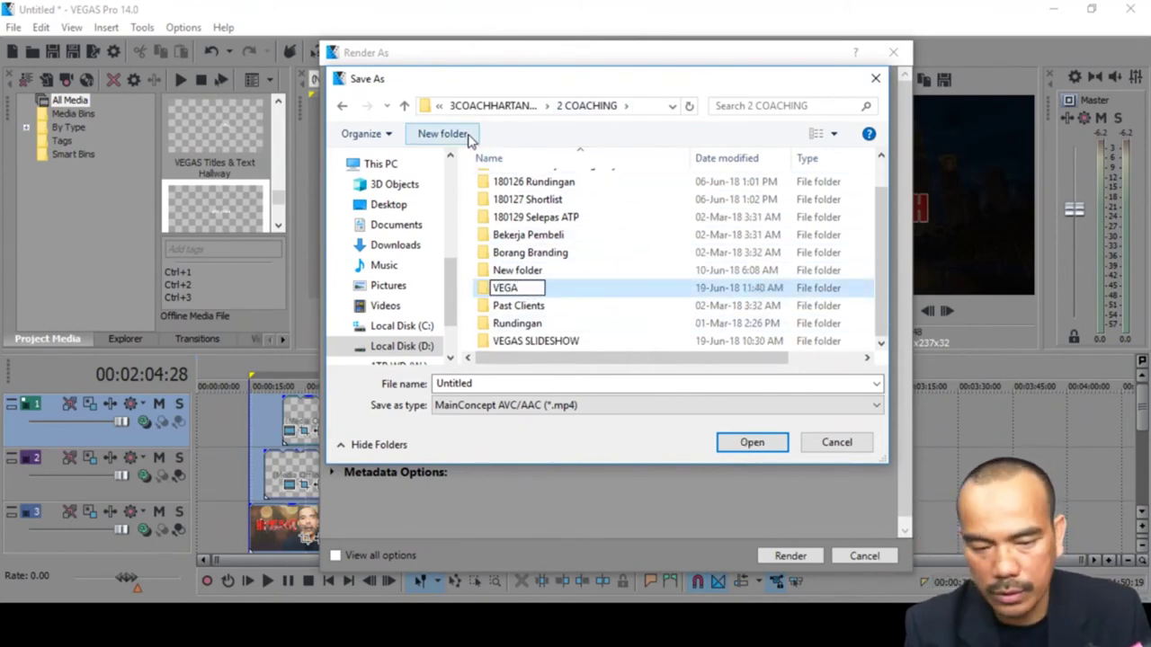
key(BackSpace)
key(BackSpace)
key(BackSpace)
key(BackSpace)
click(679, 275)
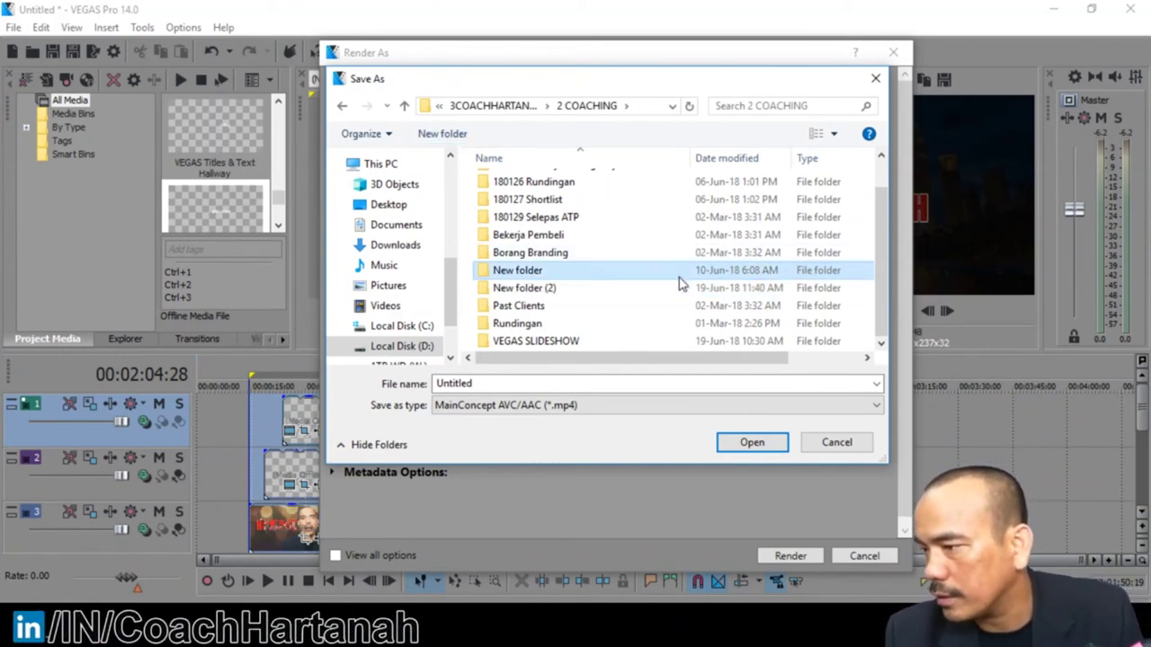
Name the output "Final Vegas Slideshow" in the VEGAS SLIDESHOW folder and render the loop region as Internet HD 1080p MP4
double_click(569, 341)
click(521, 383)
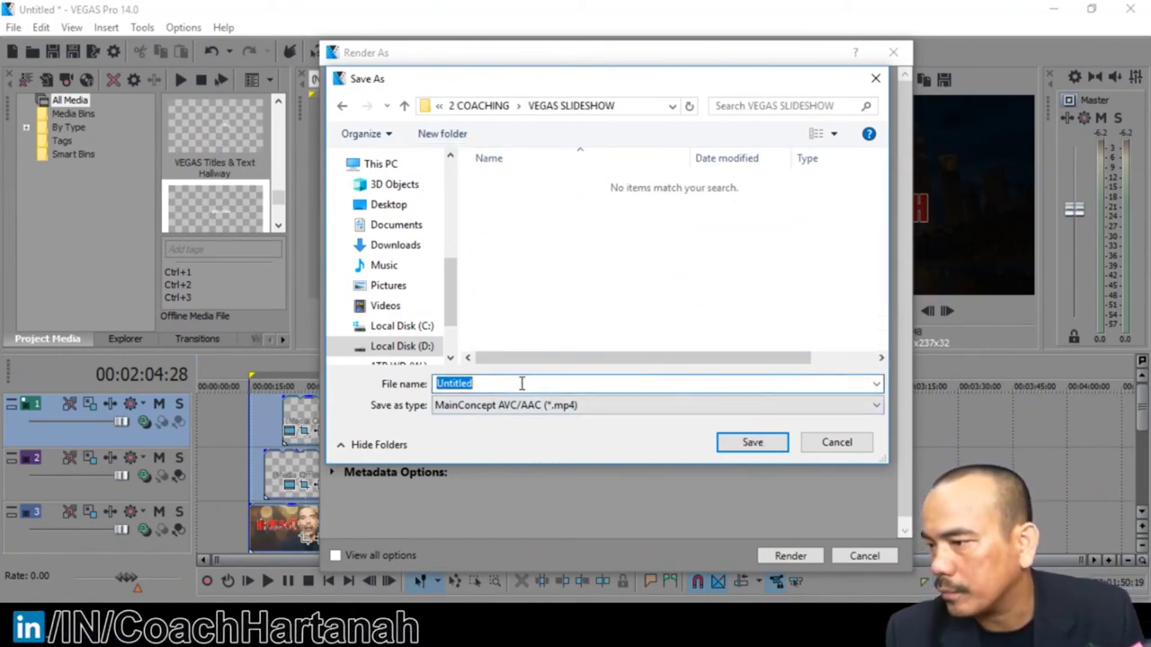
text(fINAL)
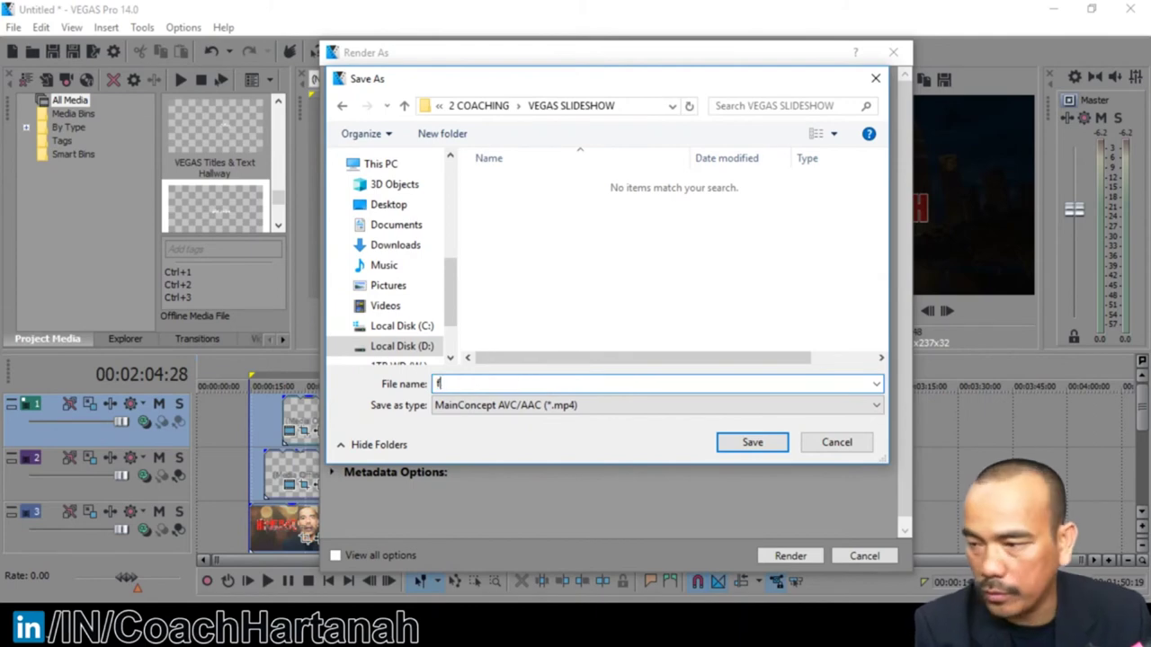
key(BackSpace)
key(BackSpace)
key(BackSpace)
key(BackSpace)
key(BackSpace)
text(F)
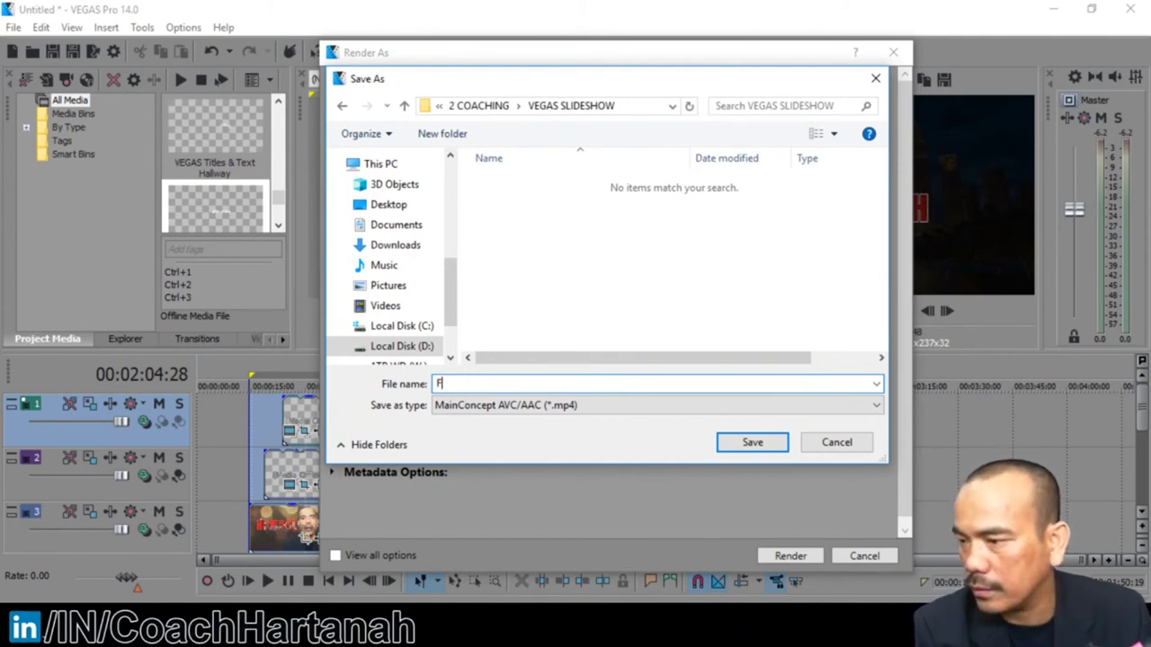
text(inal Veg)
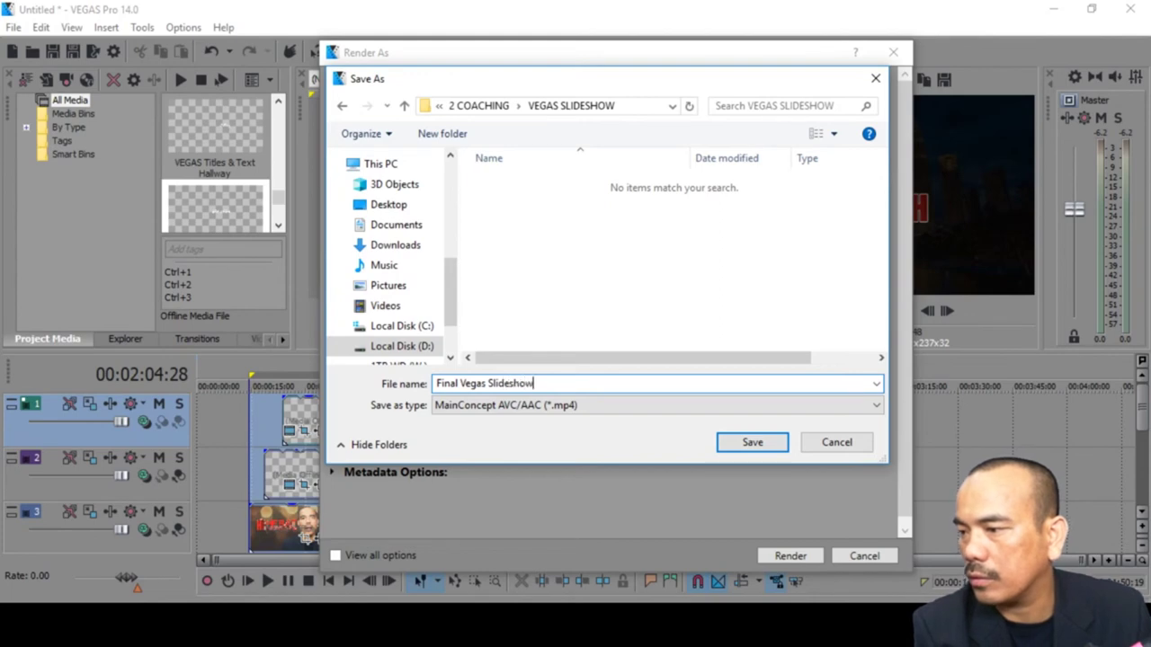
text(as Slideshow)
click(752, 442)
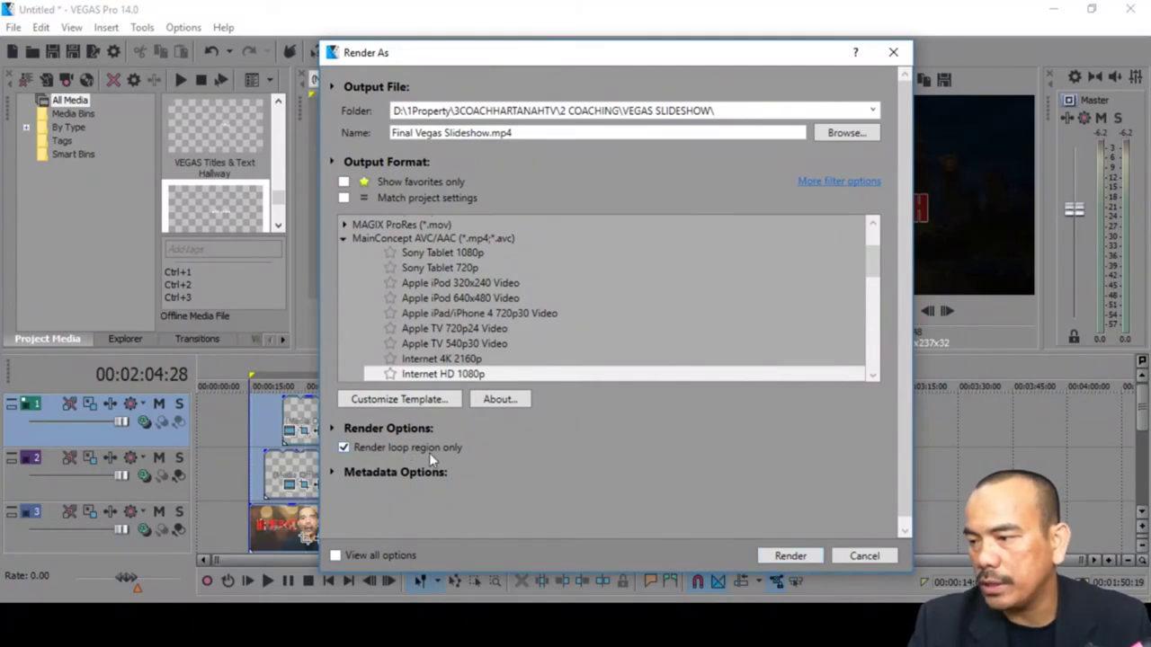
click(783, 554)
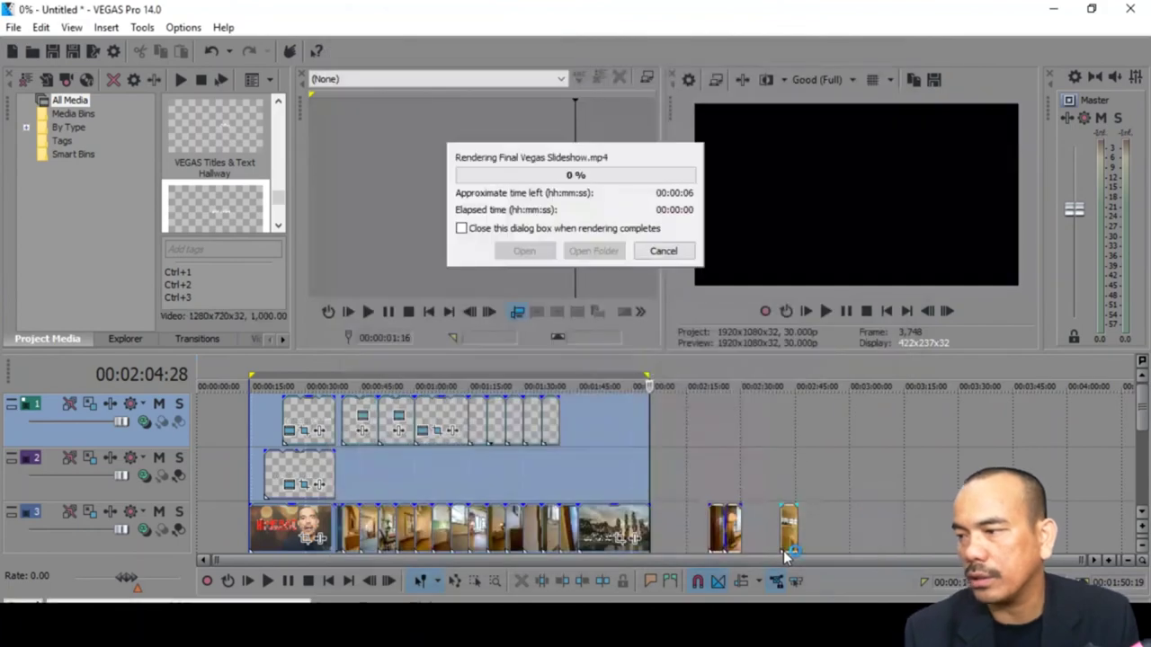